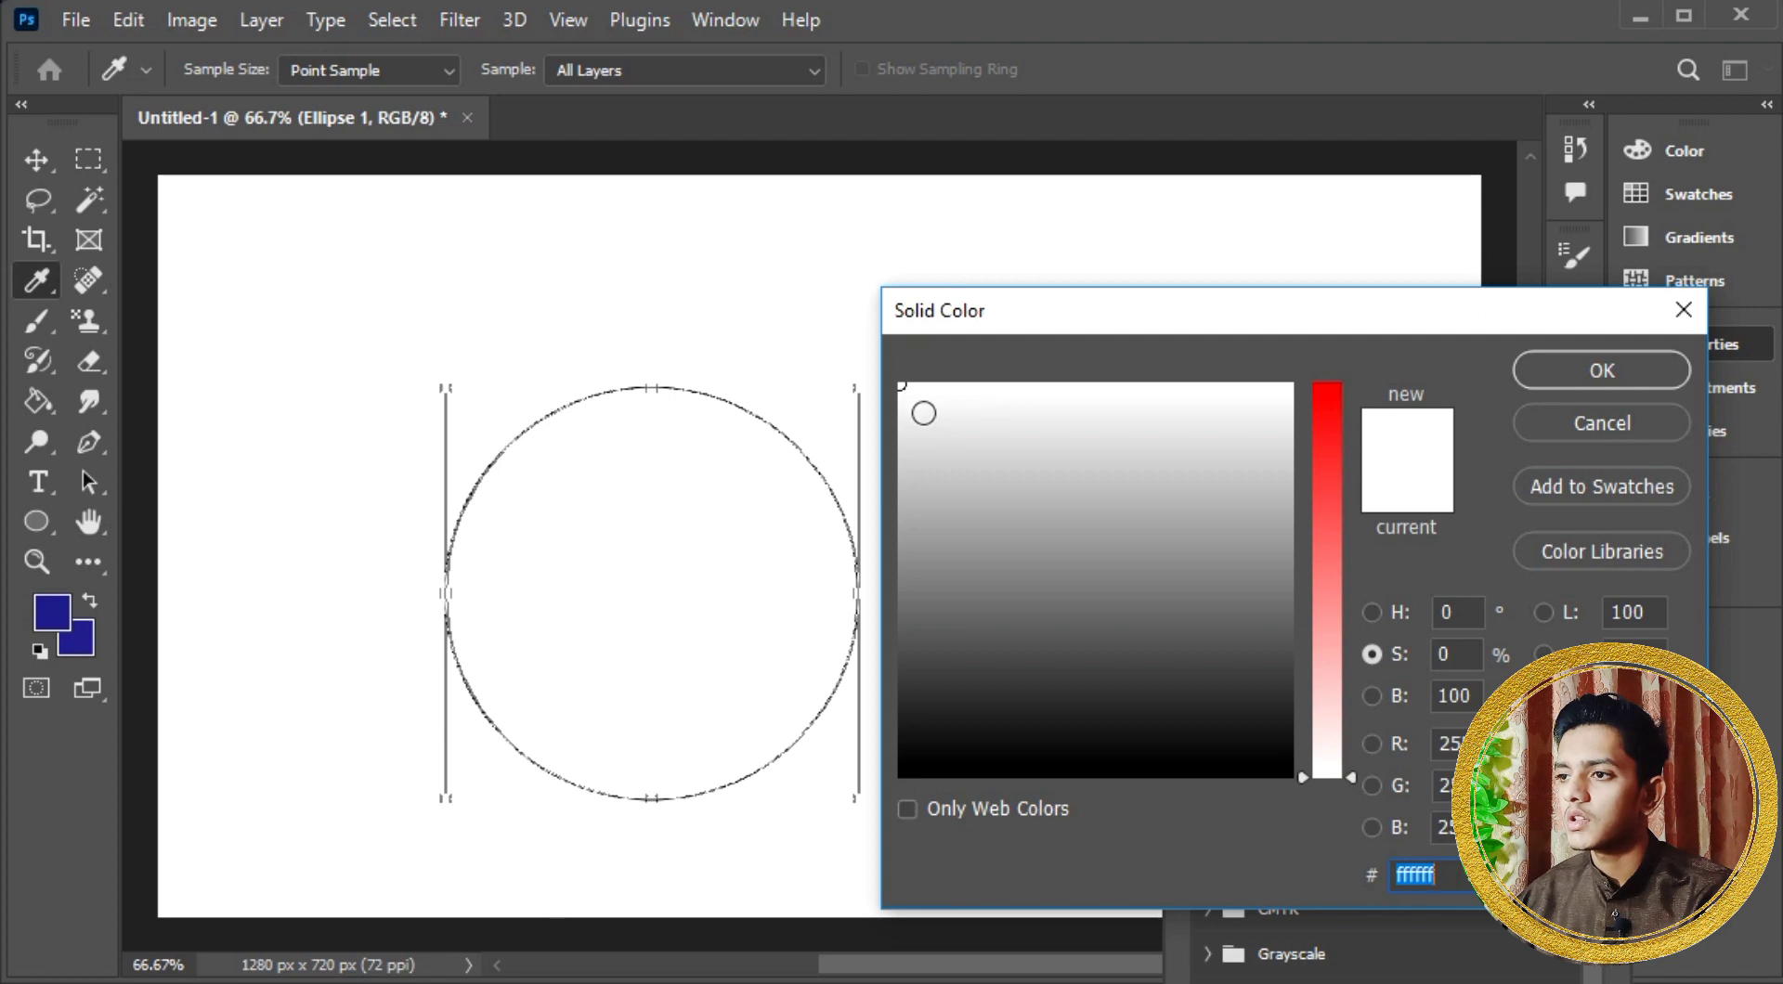
# Step: Fill the circle with a solid light grey colour
pyautogui.moveTo(922, 411); pyautogui.dragTo(919, 440)
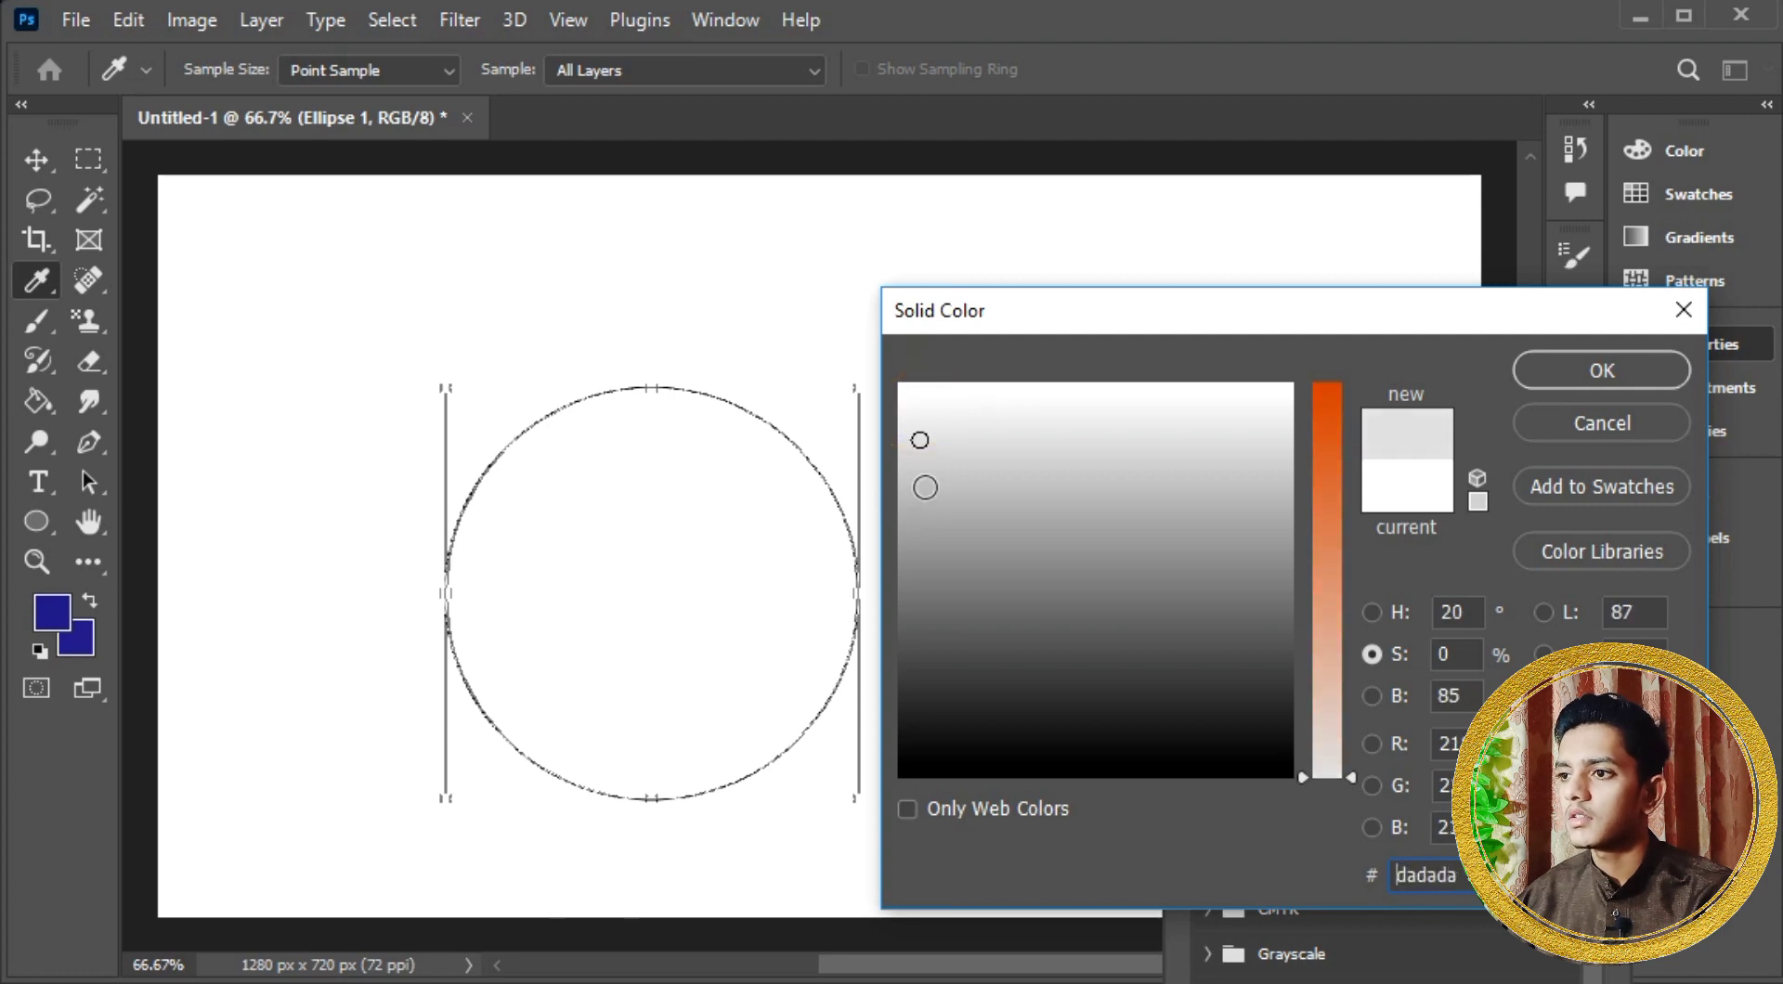
pyautogui.click(925, 468)
pyautogui.click(1552, 366)
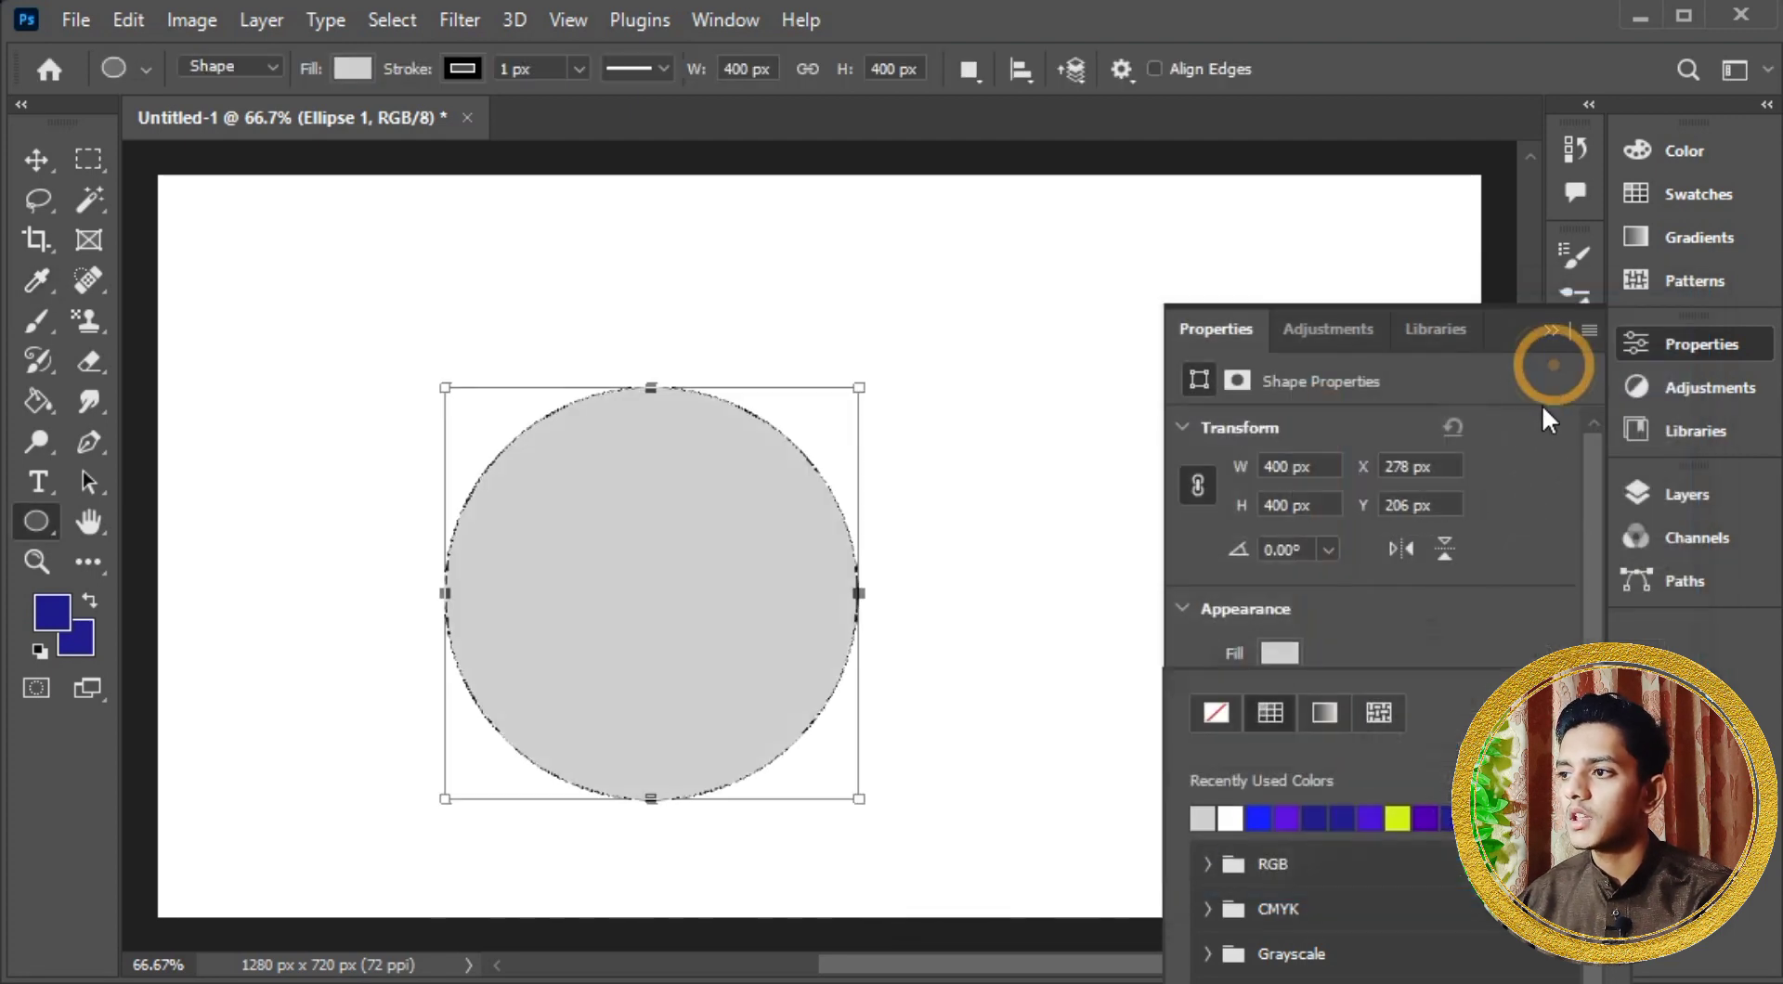
pyautogui.click(1556, 334)
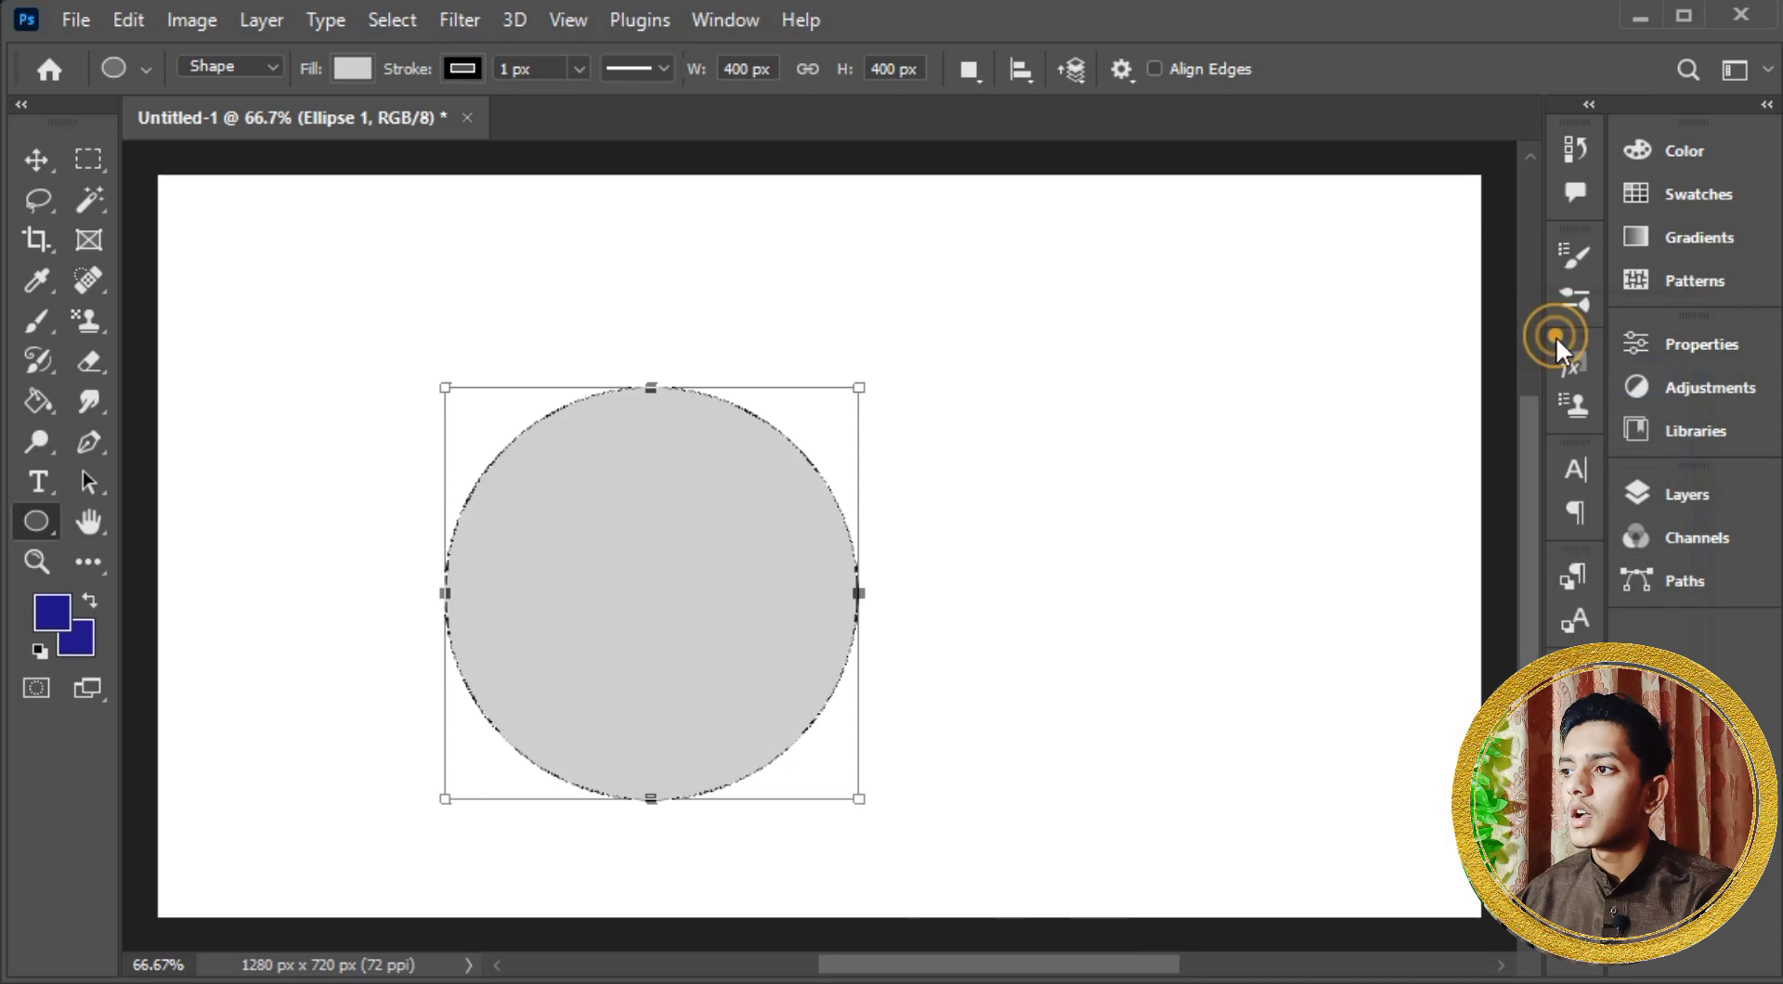
# Step: Move the circle up and slightly right to about X 290 px, Y 160 px, and add a new empty layer above it
pyautogui.click(1696, 494)
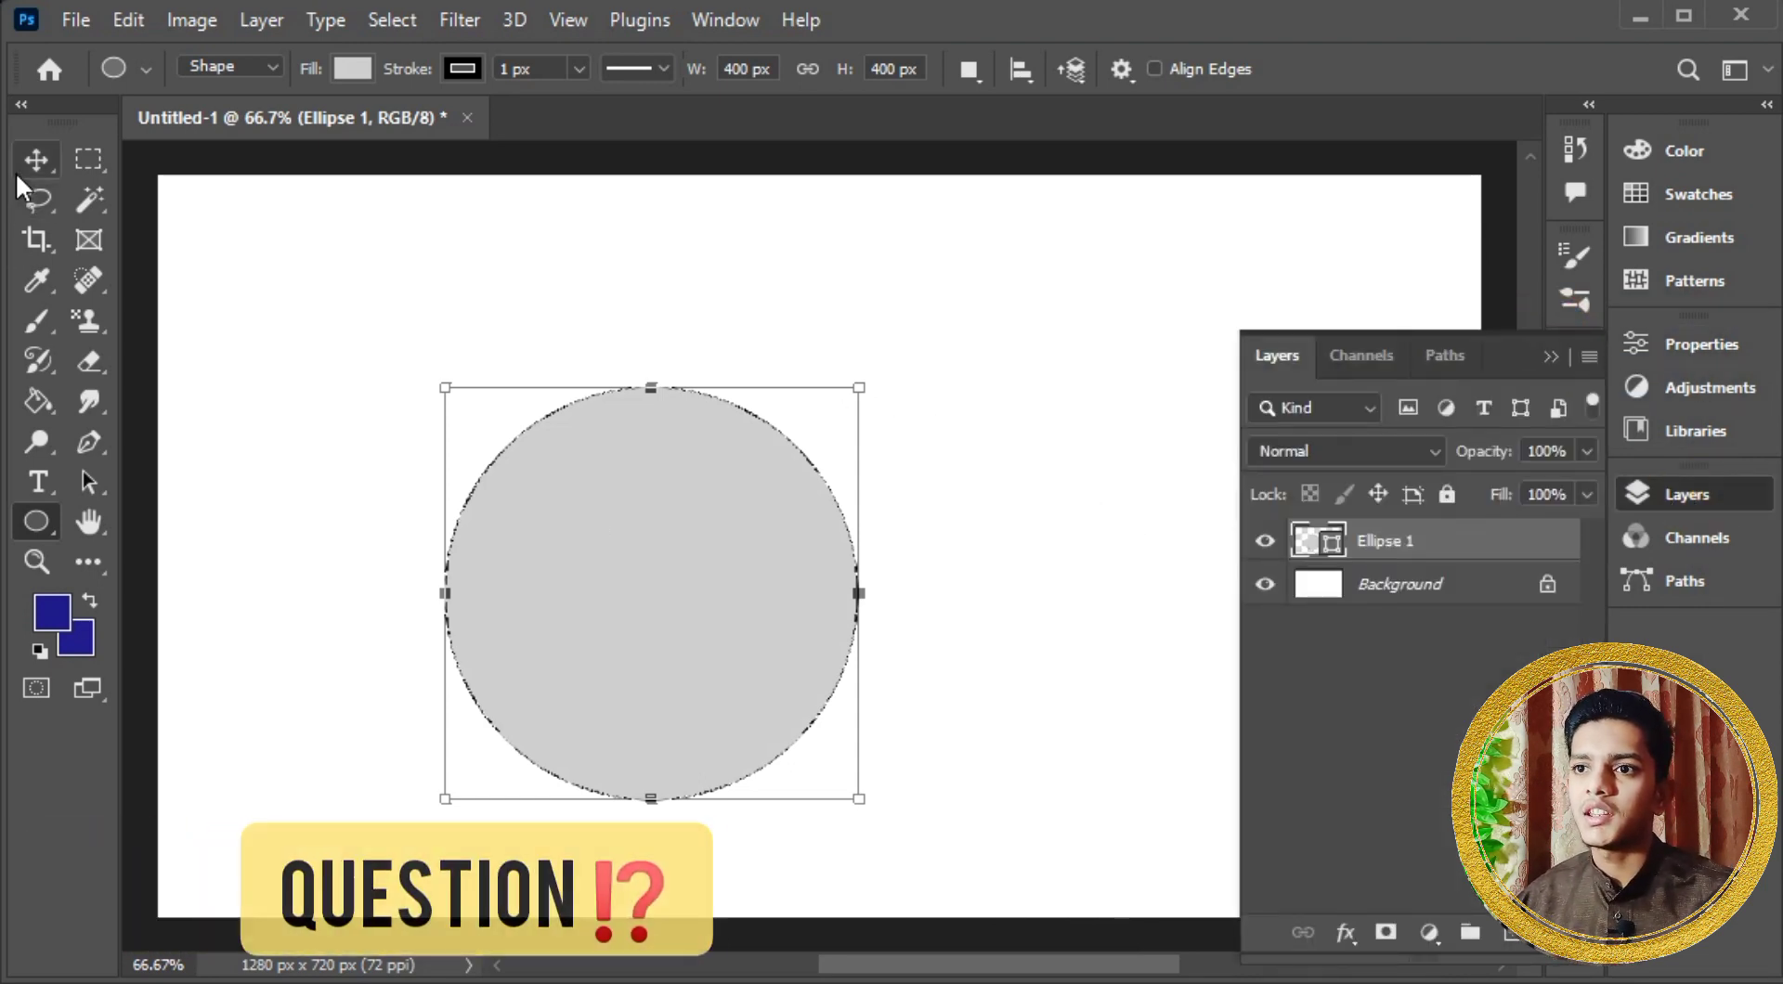
pyautogui.click(36, 159)
pyautogui.moveTo(748, 587); pyautogui.dragTo(759, 539)
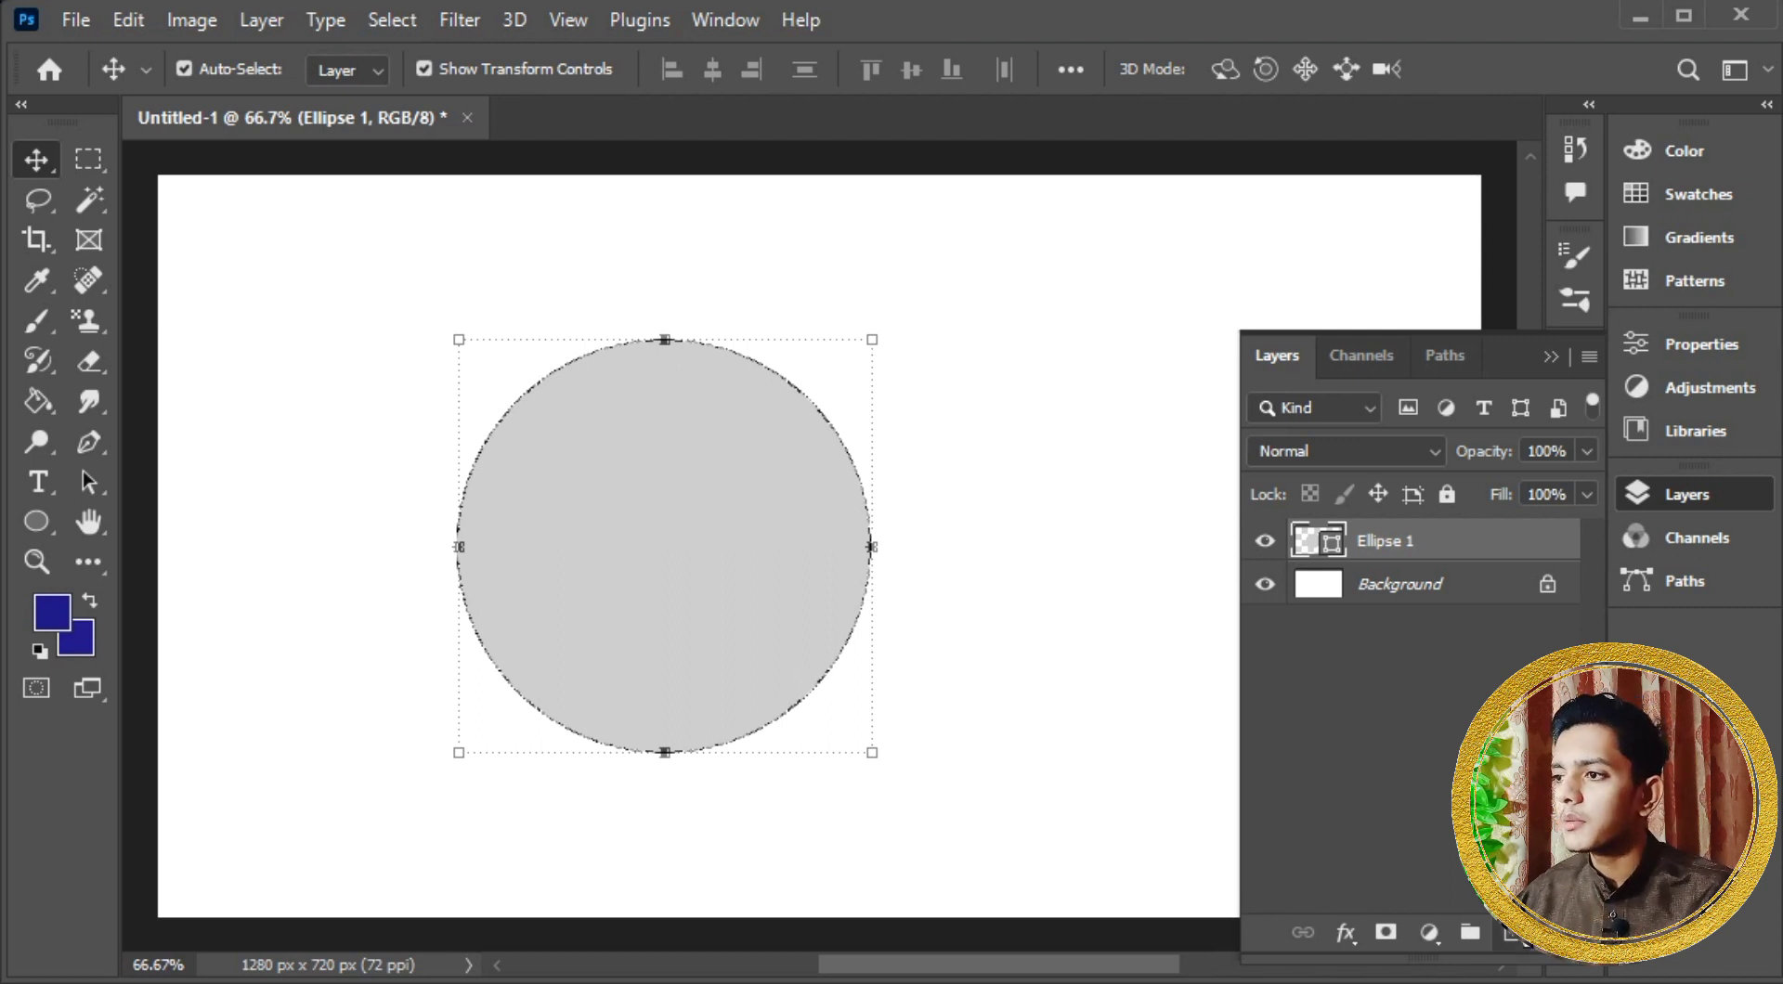
pyautogui.hotkey('ctrl', 'shift', 'alt', 'n')
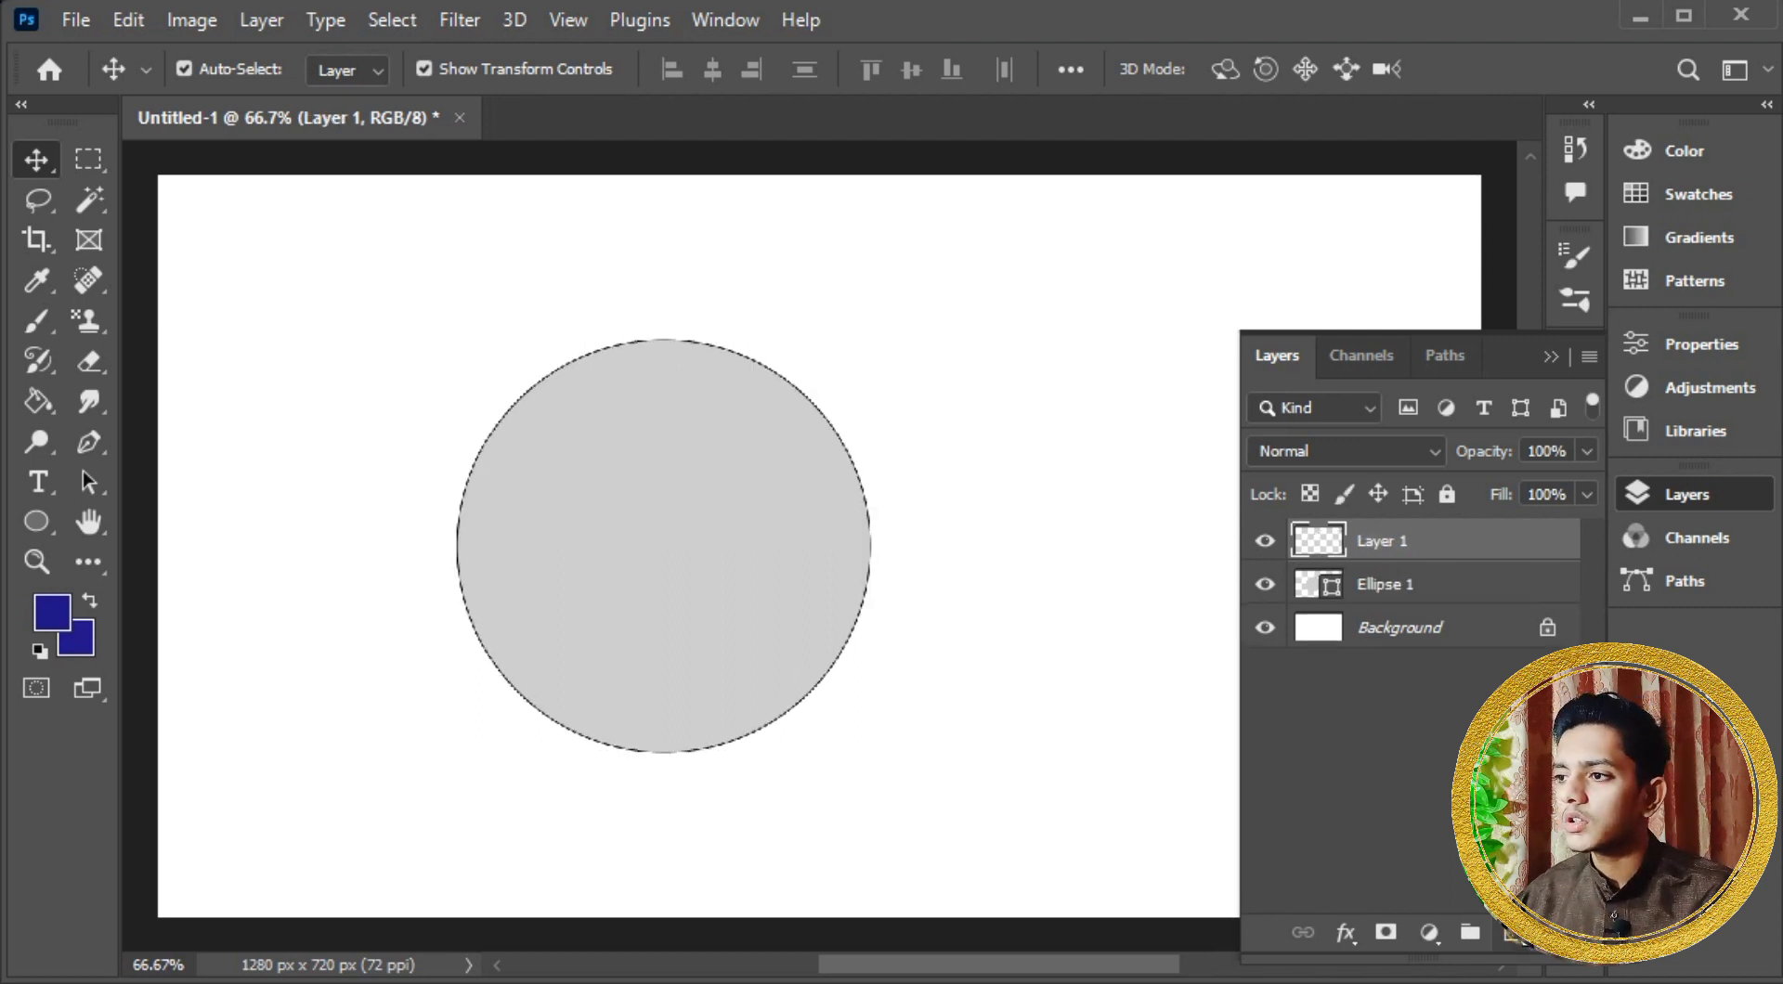
# Step: Select the grey circle and set its stroke to no colour
pyautogui.click(694, 511)
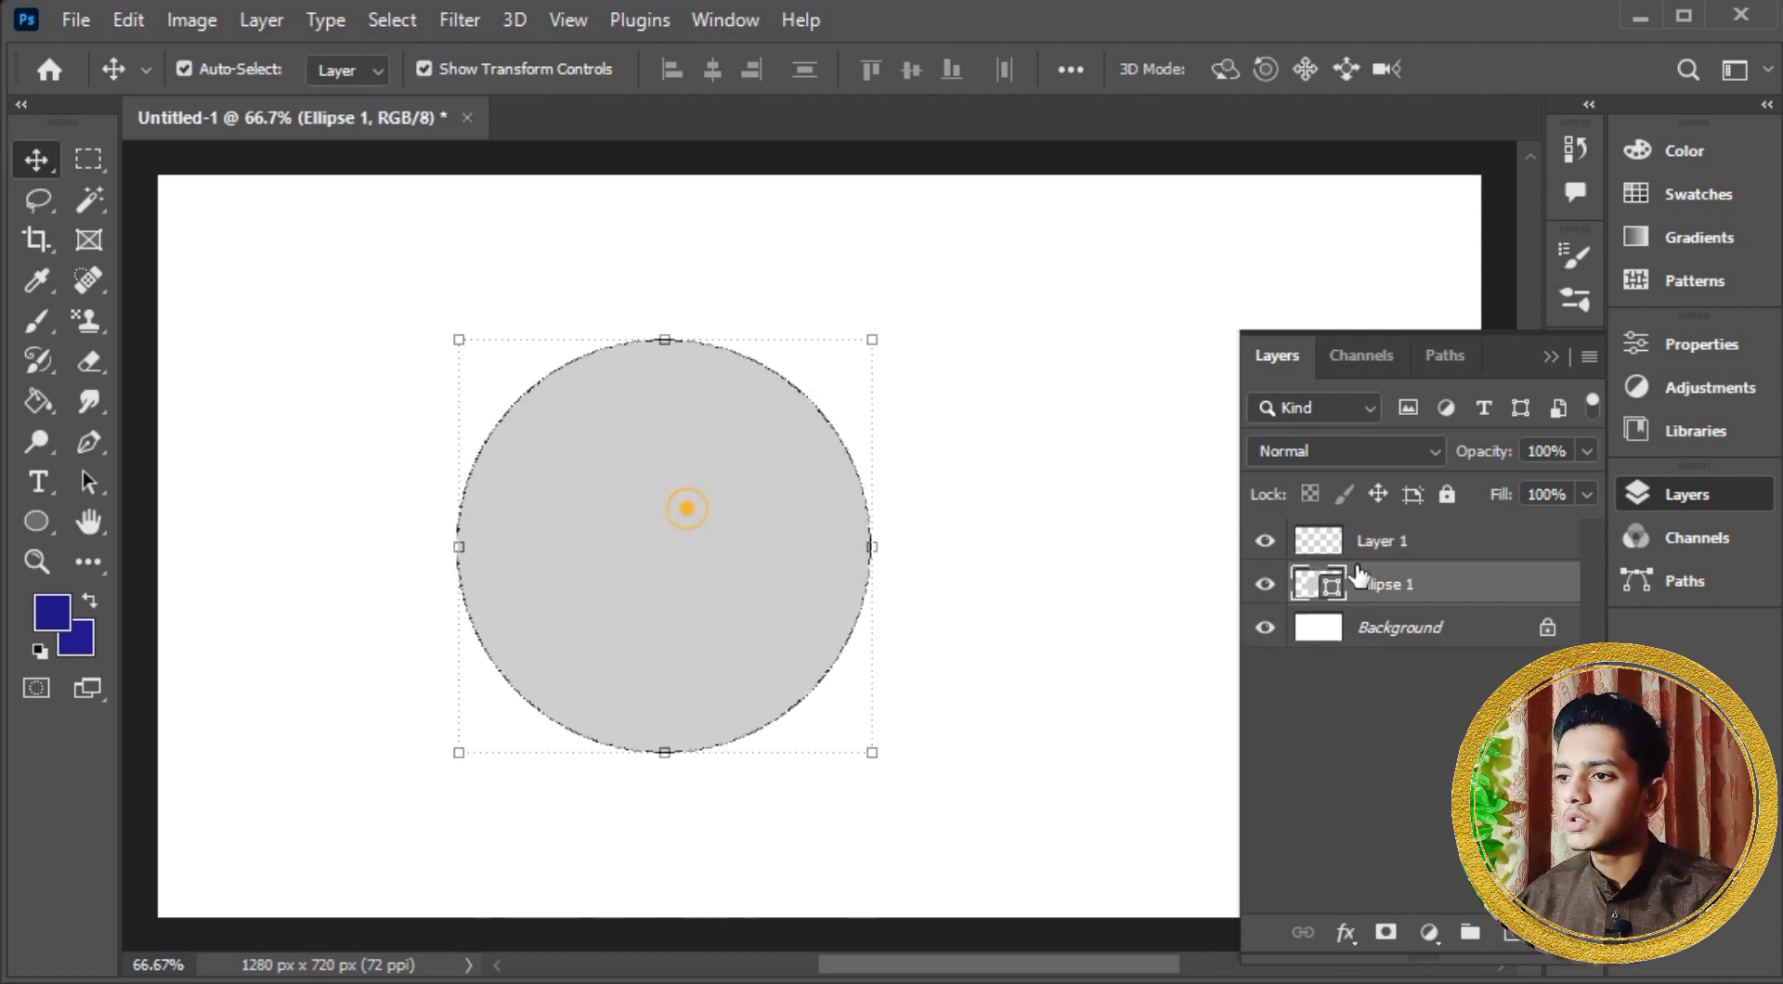
pyautogui.click(1710, 379)
pyautogui.click(1679, 359)
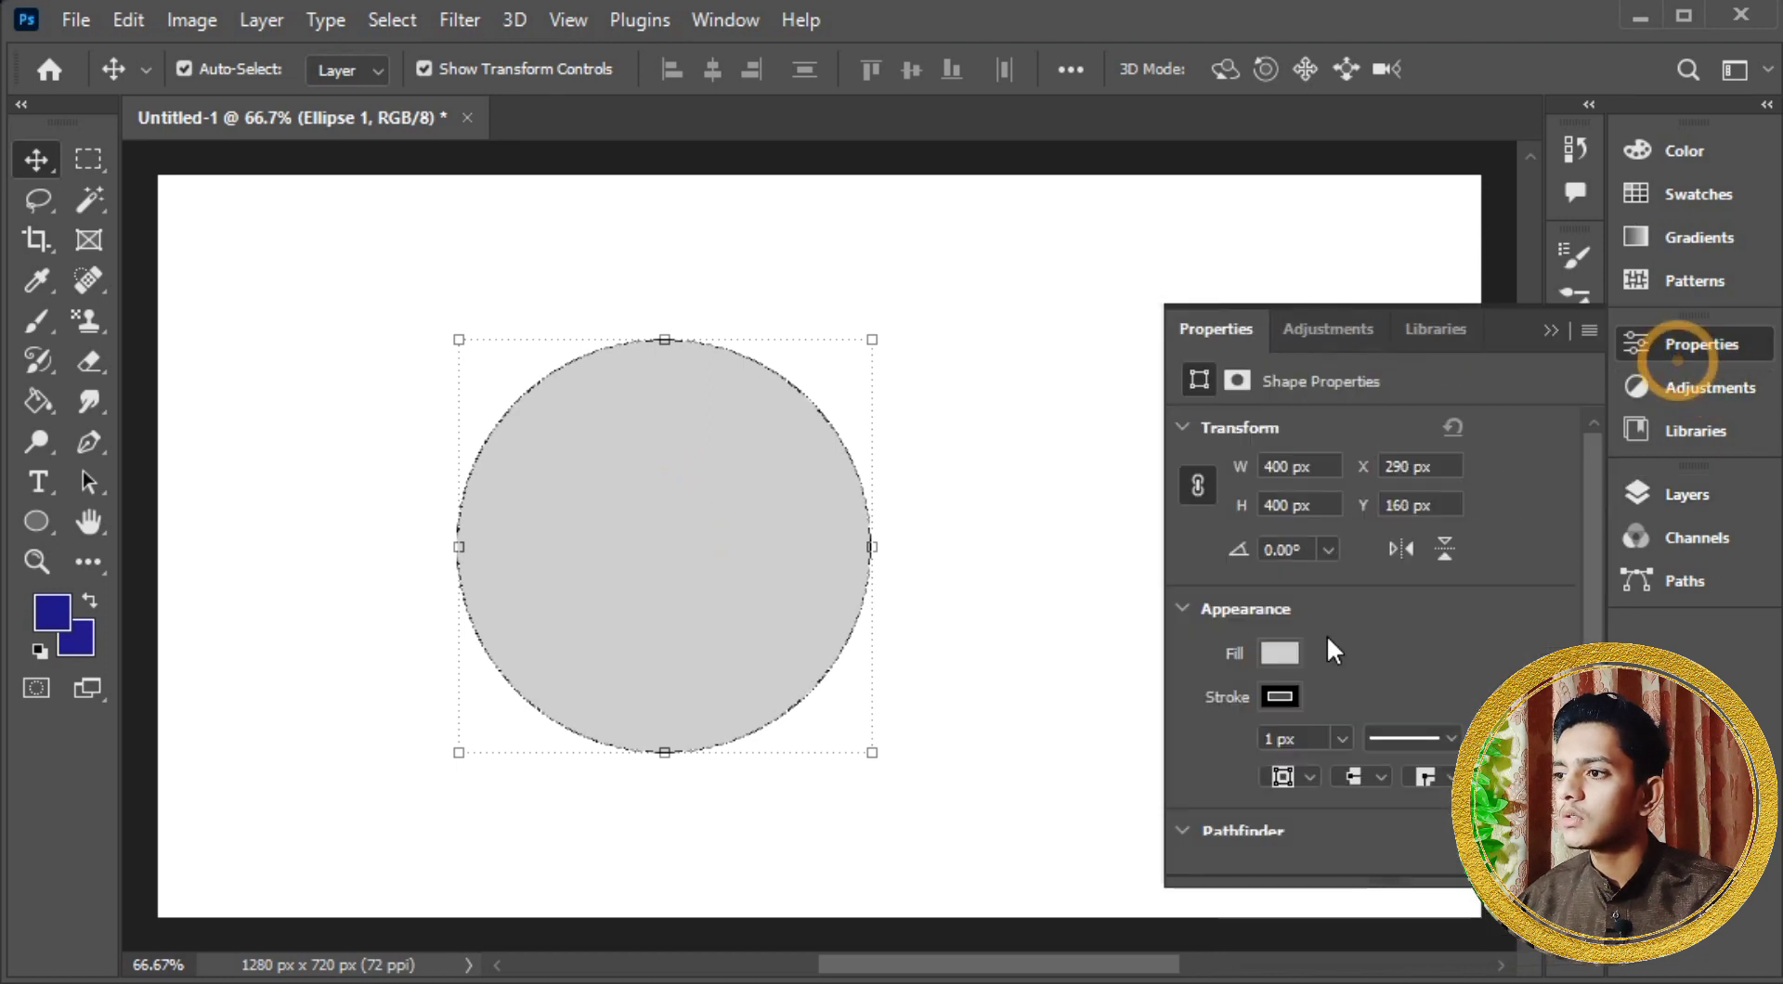
pyautogui.click(1285, 694)
pyautogui.click(1212, 748)
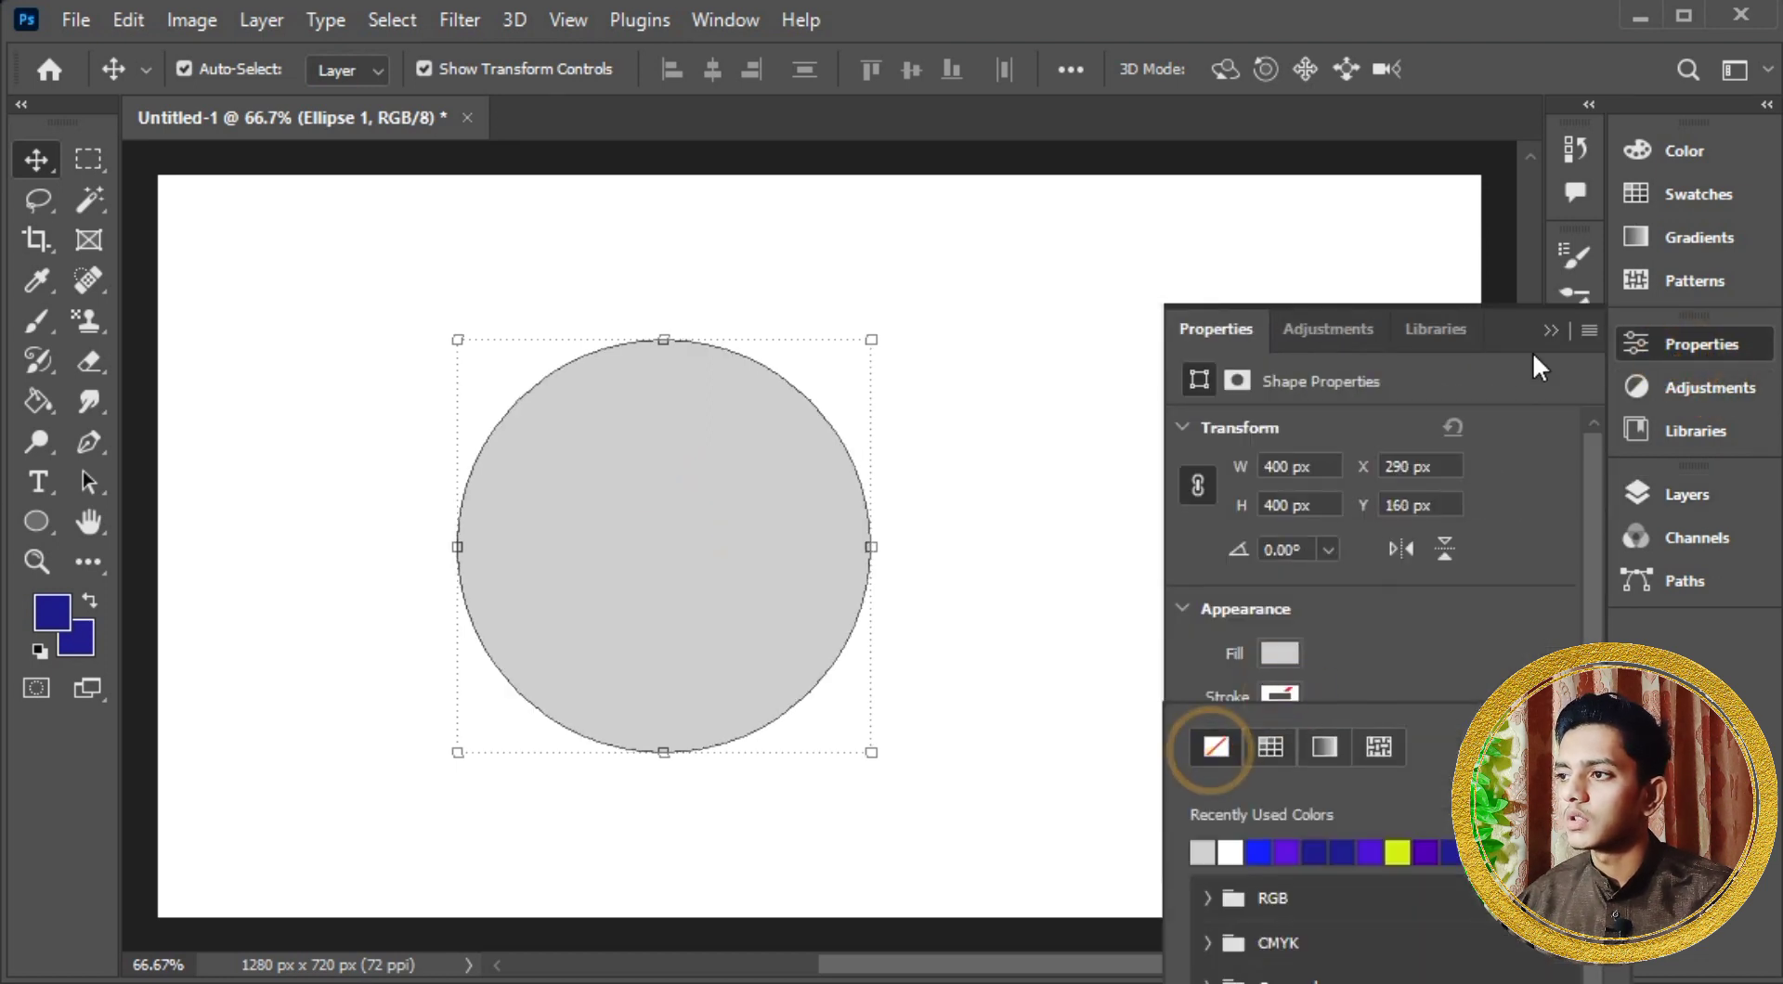
pyautogui.click(1550, 333)
# Step: Make Layer 1 above the ellipse the active layer
pyautogui.click(1683, 485)
pyautogui.click(1384, 542)
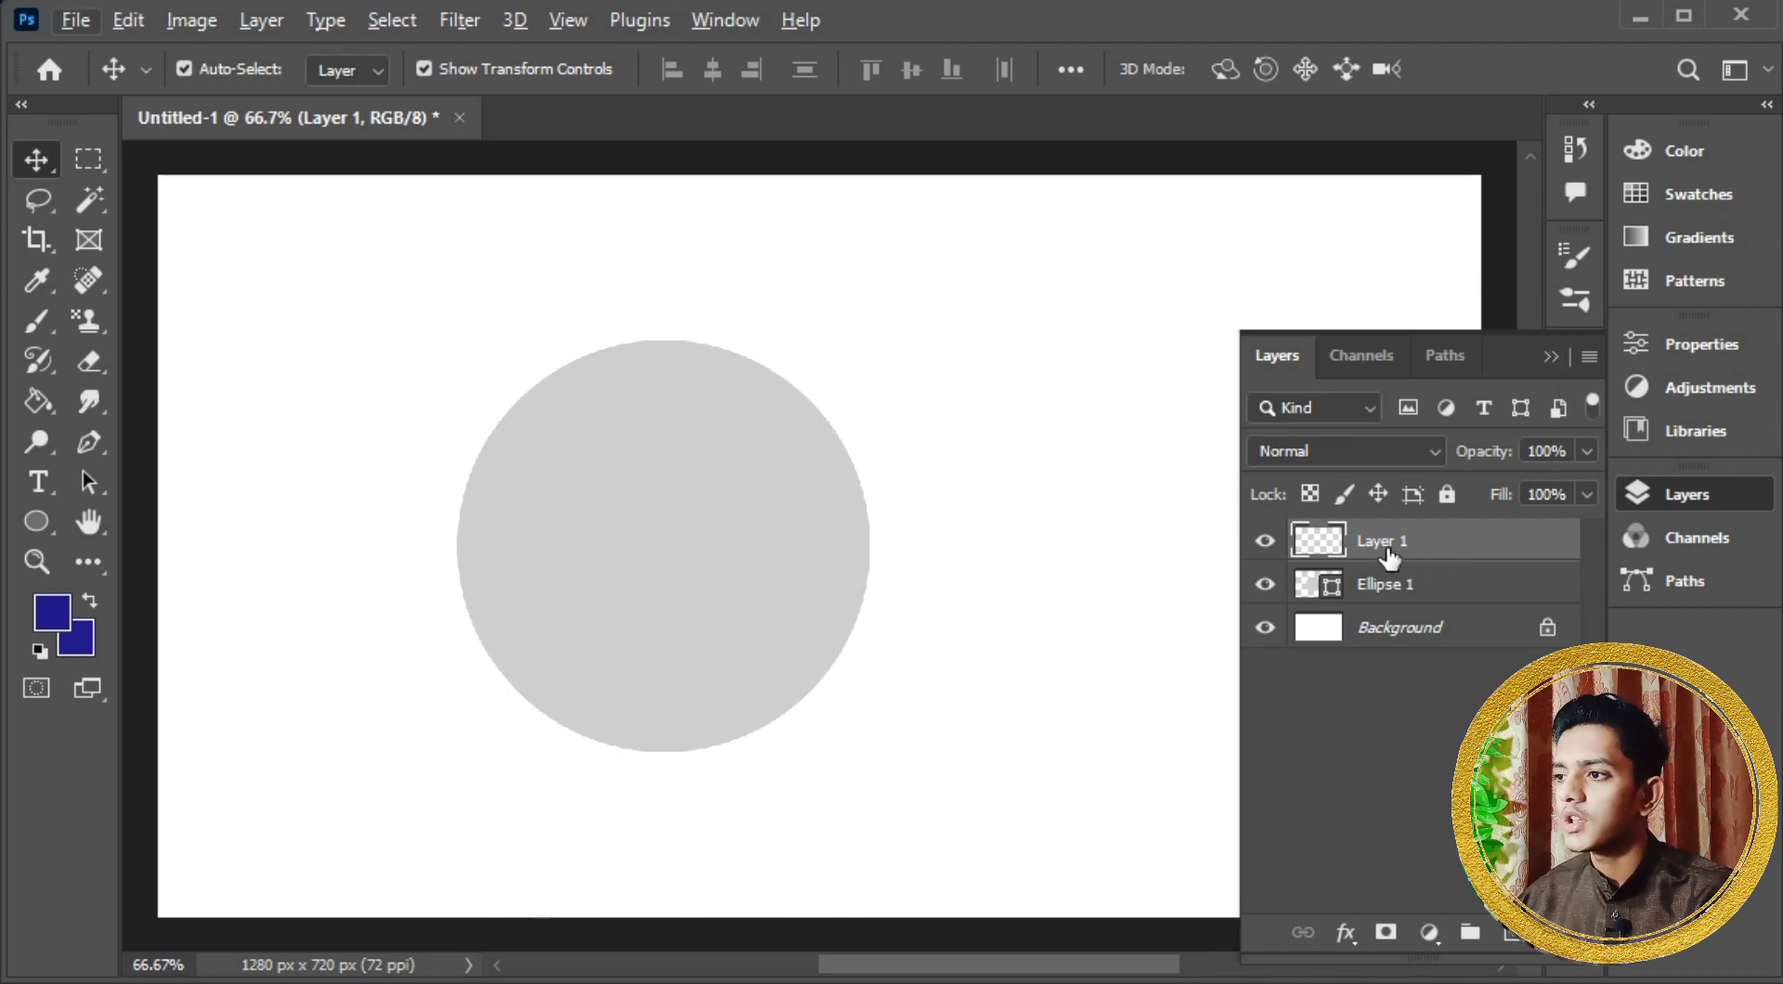
pyautogui.click(1265, 542)
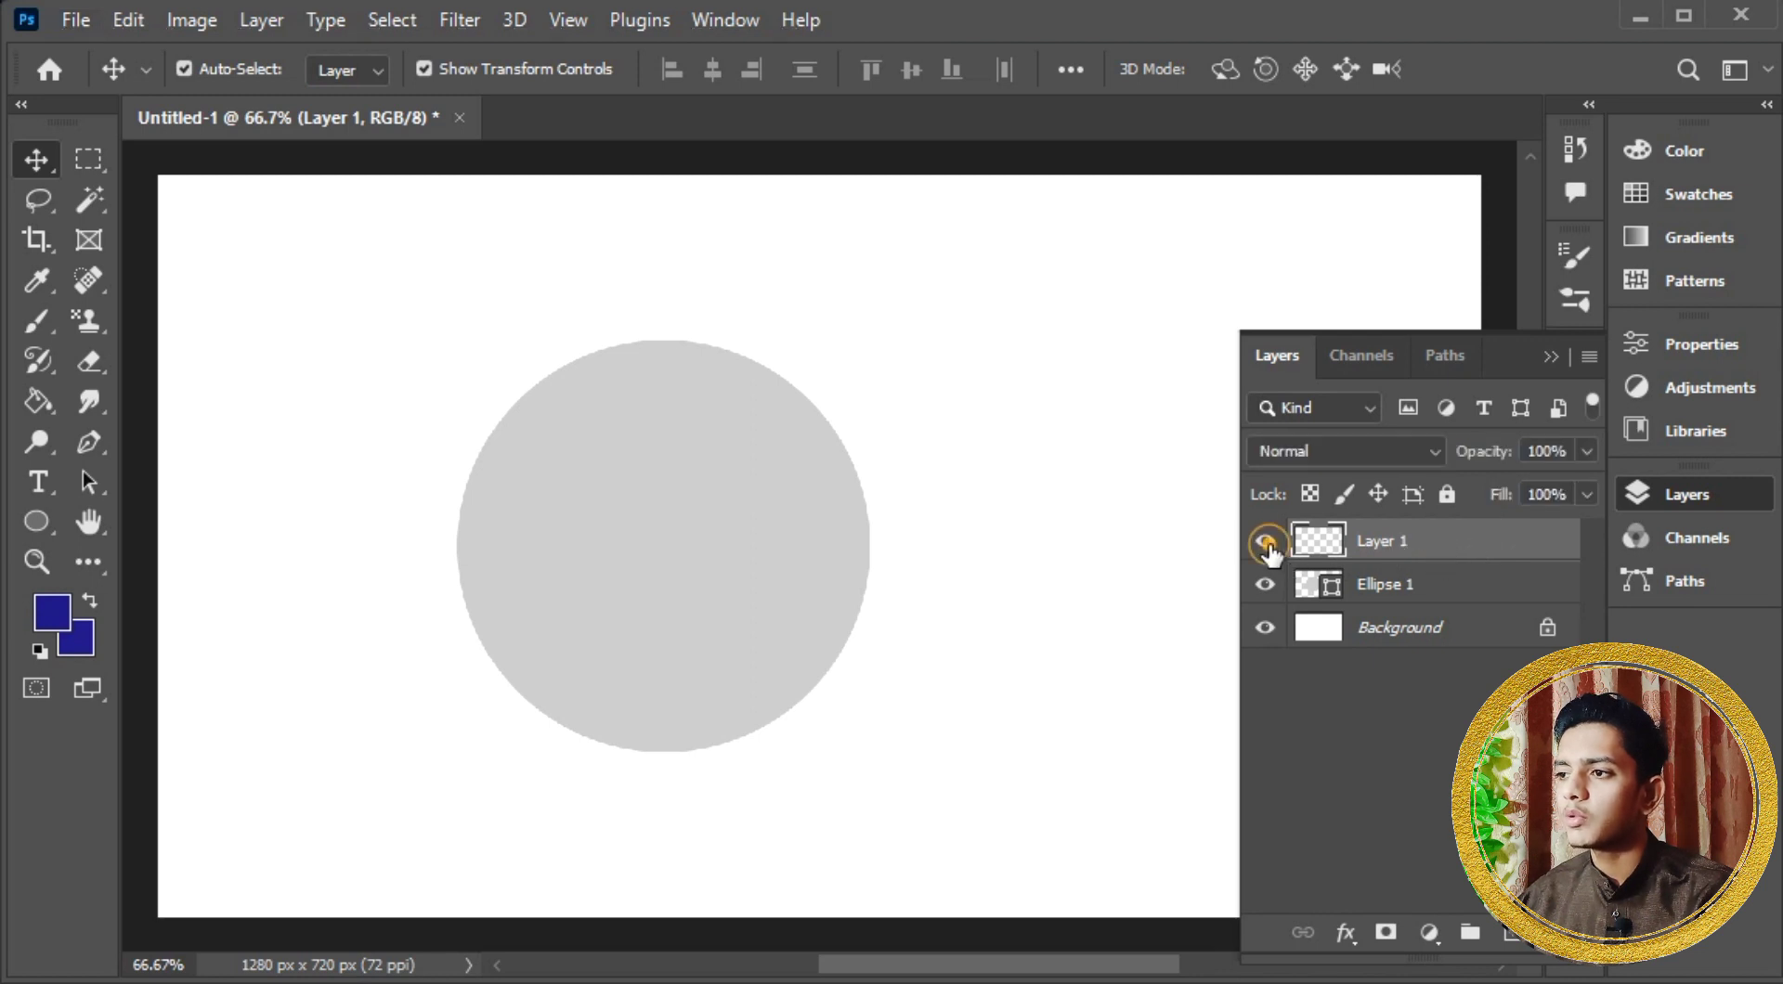
pyautogui.click(1549, 357)
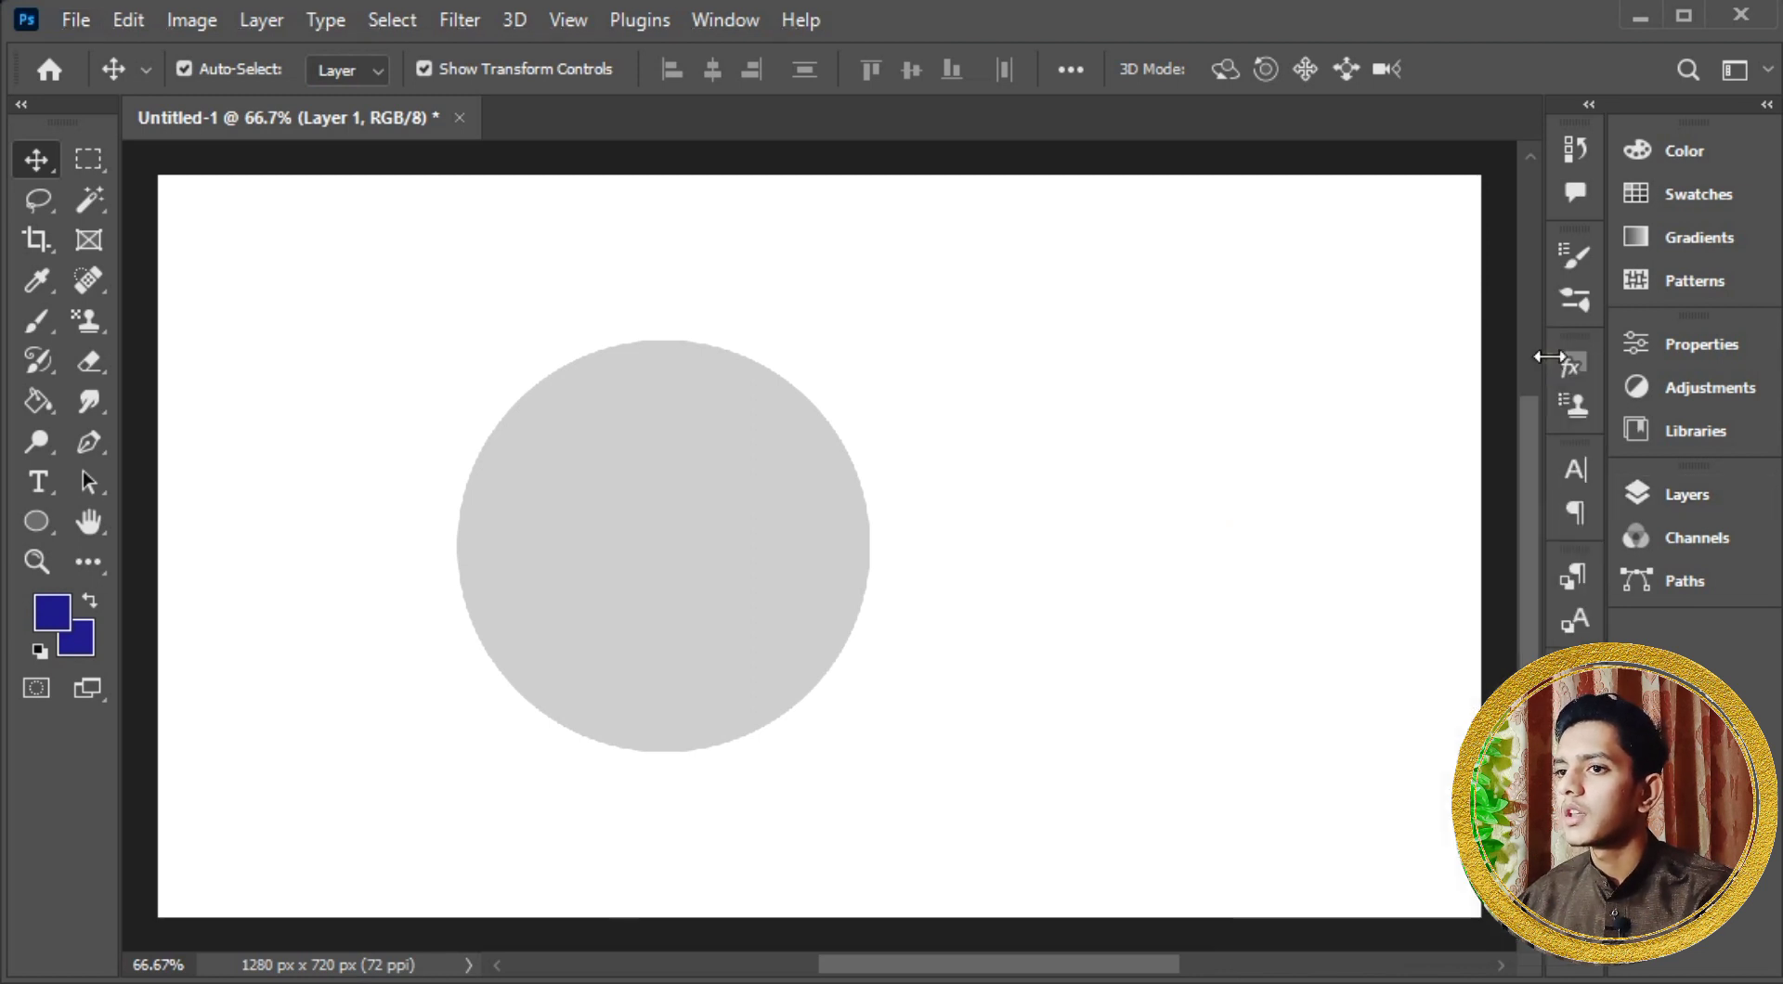
# Step: Try dark blue Brush strokes on Layer 1 across the canvas and the circle's lower part, undoing each one
pyautogui.click(37, 322)
pyautogui.moveTo(198, 295)
pyautogui.mouseDown()
pyautogui.moveTo(1115, 295)
pyautogui.moveTo(1311, 342)
pyautogui.moveTo(1339, 433)
pyautogui.moveTo(947, 426)
pyautogui.moveTo(624, 532)
pyautogui.moveTo(328, 493)
pyautogui.moveTo(1253, 322)
pyautogui.moveTo(666, 459)
pyautogui.moveTo(669, 412)
pyautogui.moveTo(692, 454)
pyautogui.moveTo(610, 490)
pyautogui.moveTo(465, 481)
pyautogui.moveTo(453, 514)
pyautogui.moveTo(418, 478)
pyautogui.moveTo(514, 537)
pyautogui.moveTo(657, 451)
pyautogui.moveTo(1211, 353)
pyautogui.moveTo(1245, 461)
pyautogui.moveTo(955, 449)
pyautogui.mouseUp()
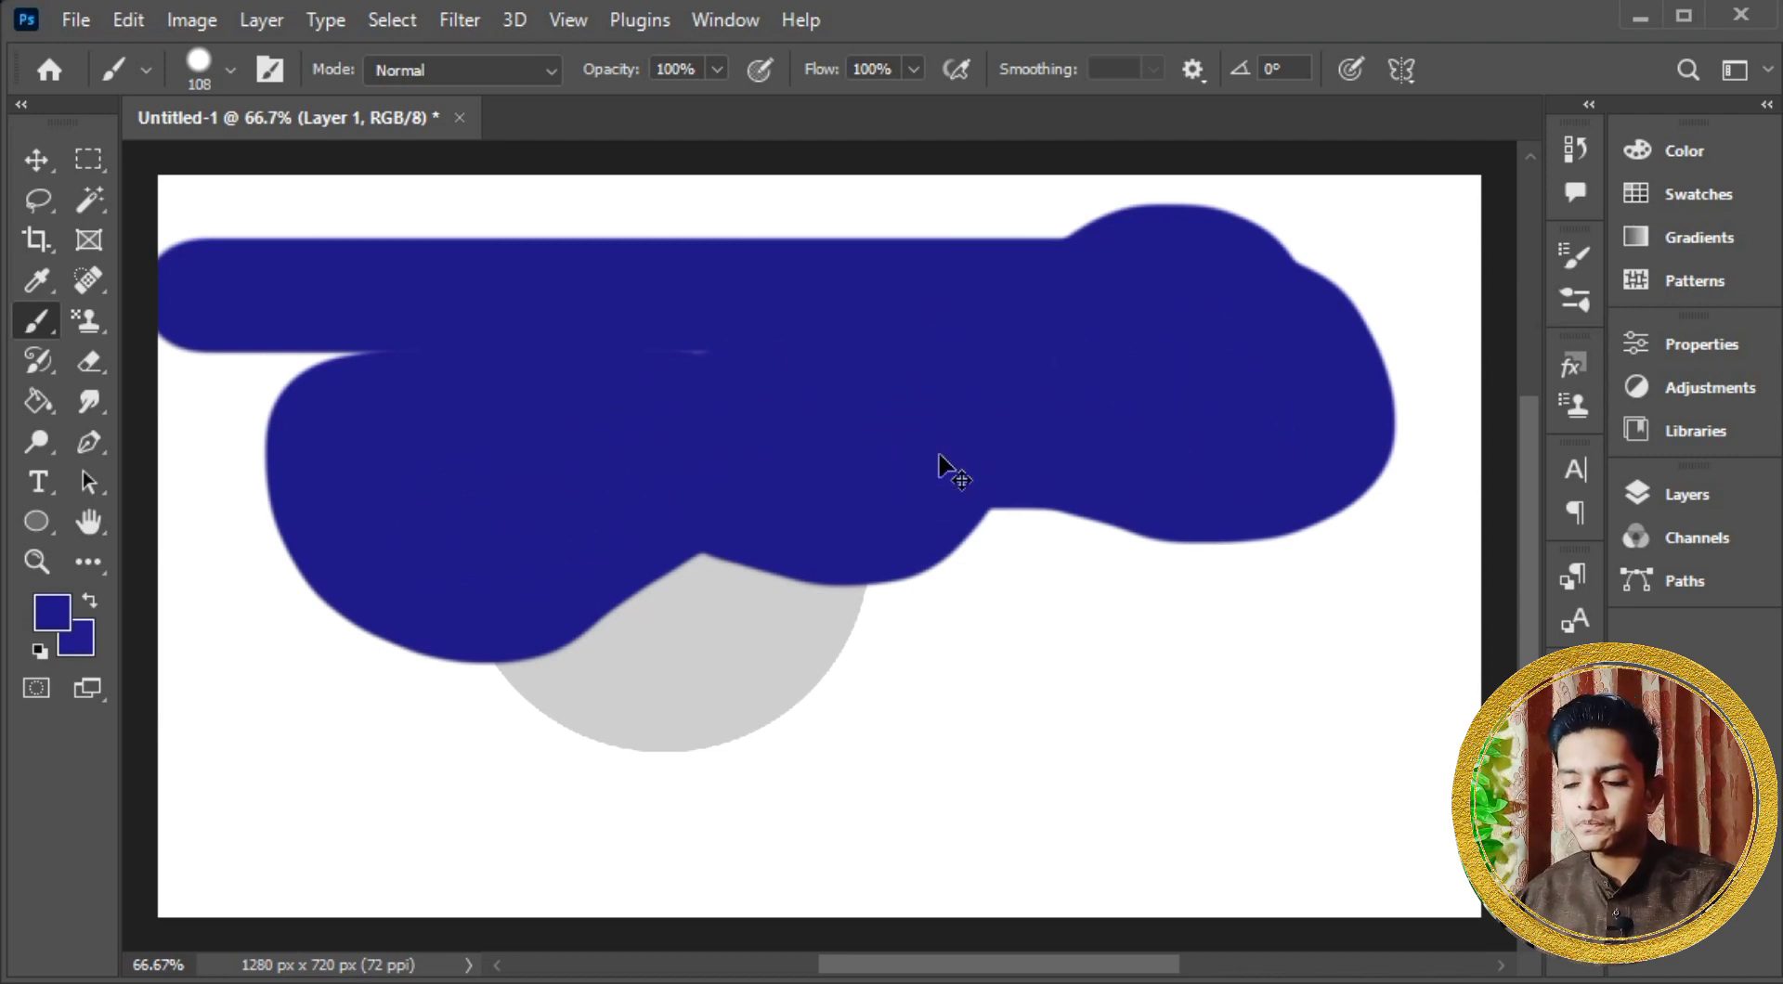
pyautogui.hotkey('ctrl', 'z')
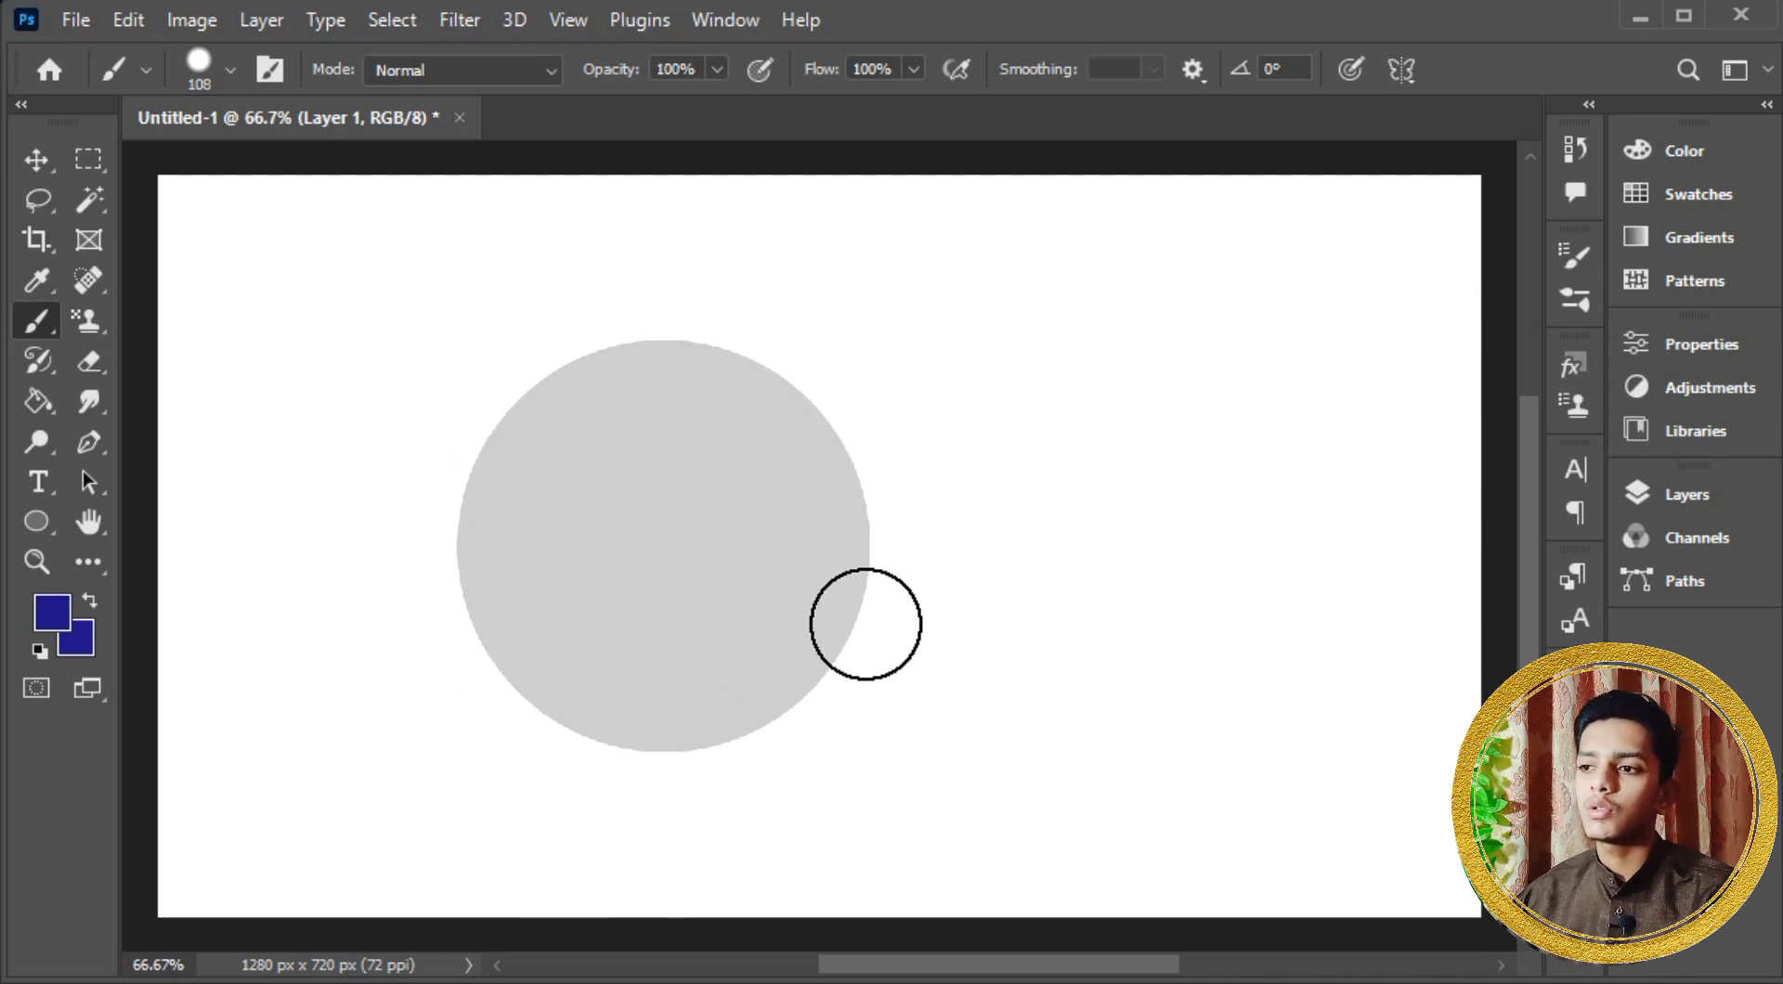
pyautogui.moveTo(865, 622)
pyautogui.mouseDown()
pyautogui.moveTo(796, 701)
pyautogui.moveTo(537, 657)
pyautogui.mouseUp()
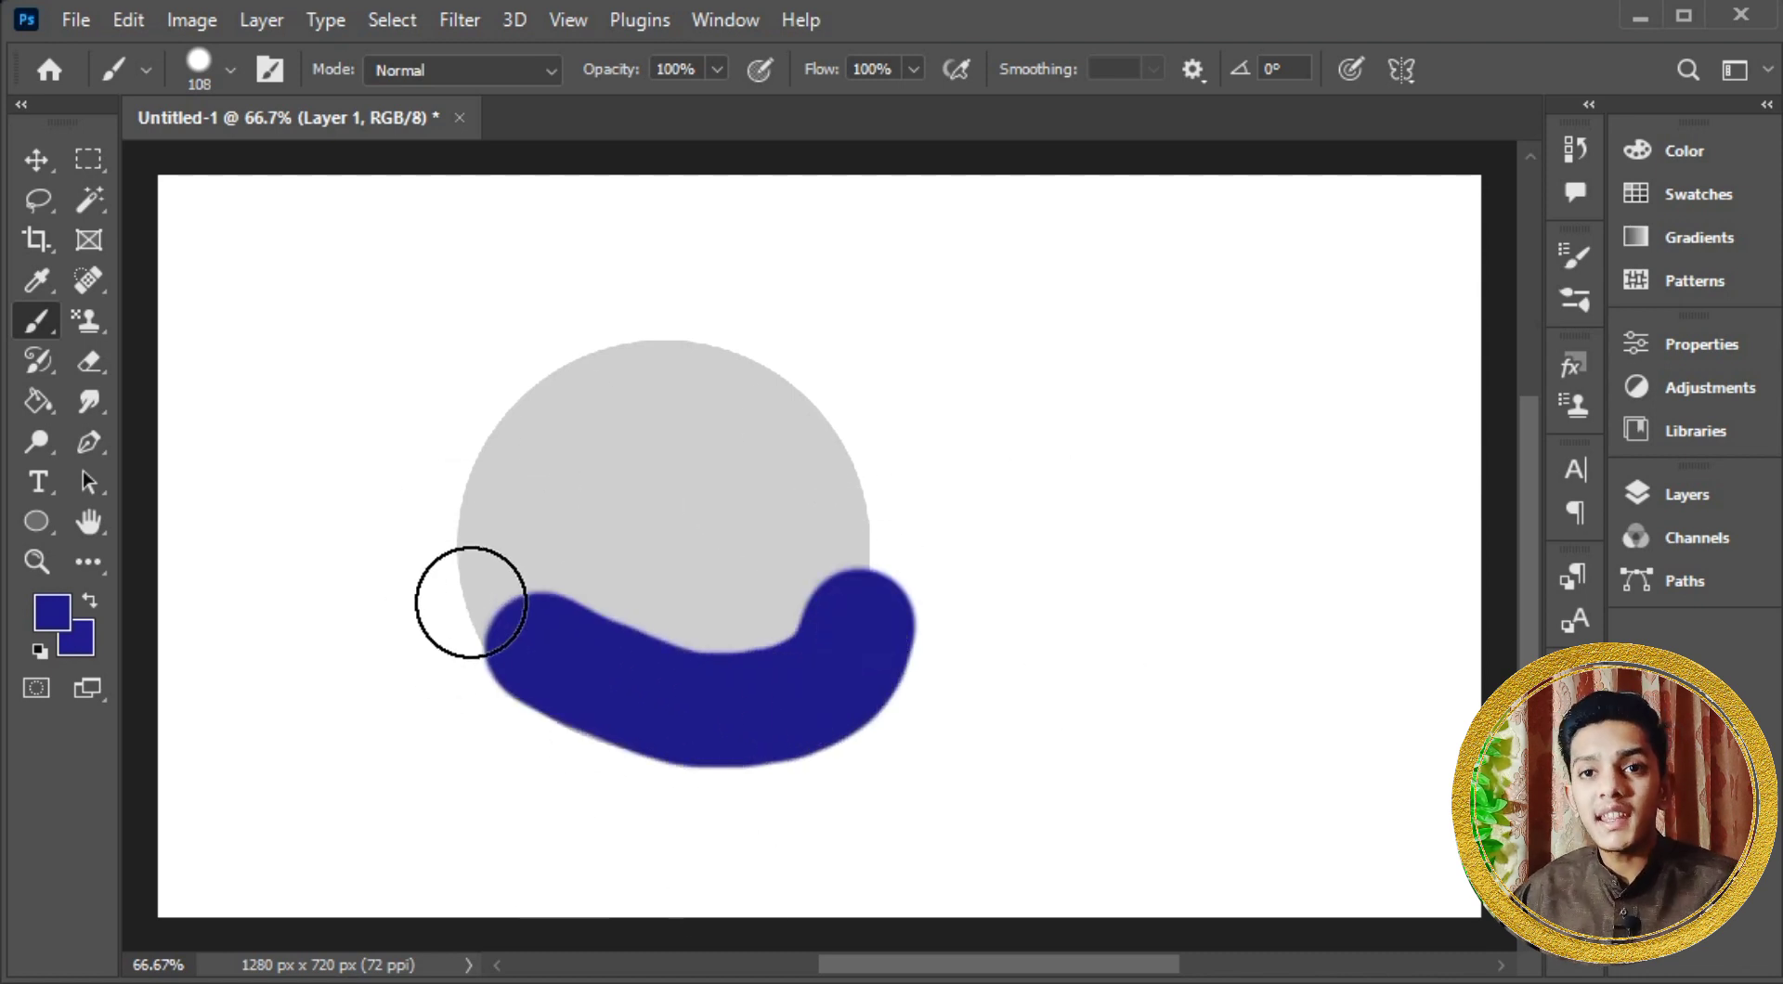
pyautogui.hotkey('ctrl', 'z')
# Step: Clip Layer 1 to the Ellipse 1 layer, test it with a blue stroke around the circle's inner edge, and undo the stroke
pyautogui.click(1685, 496)
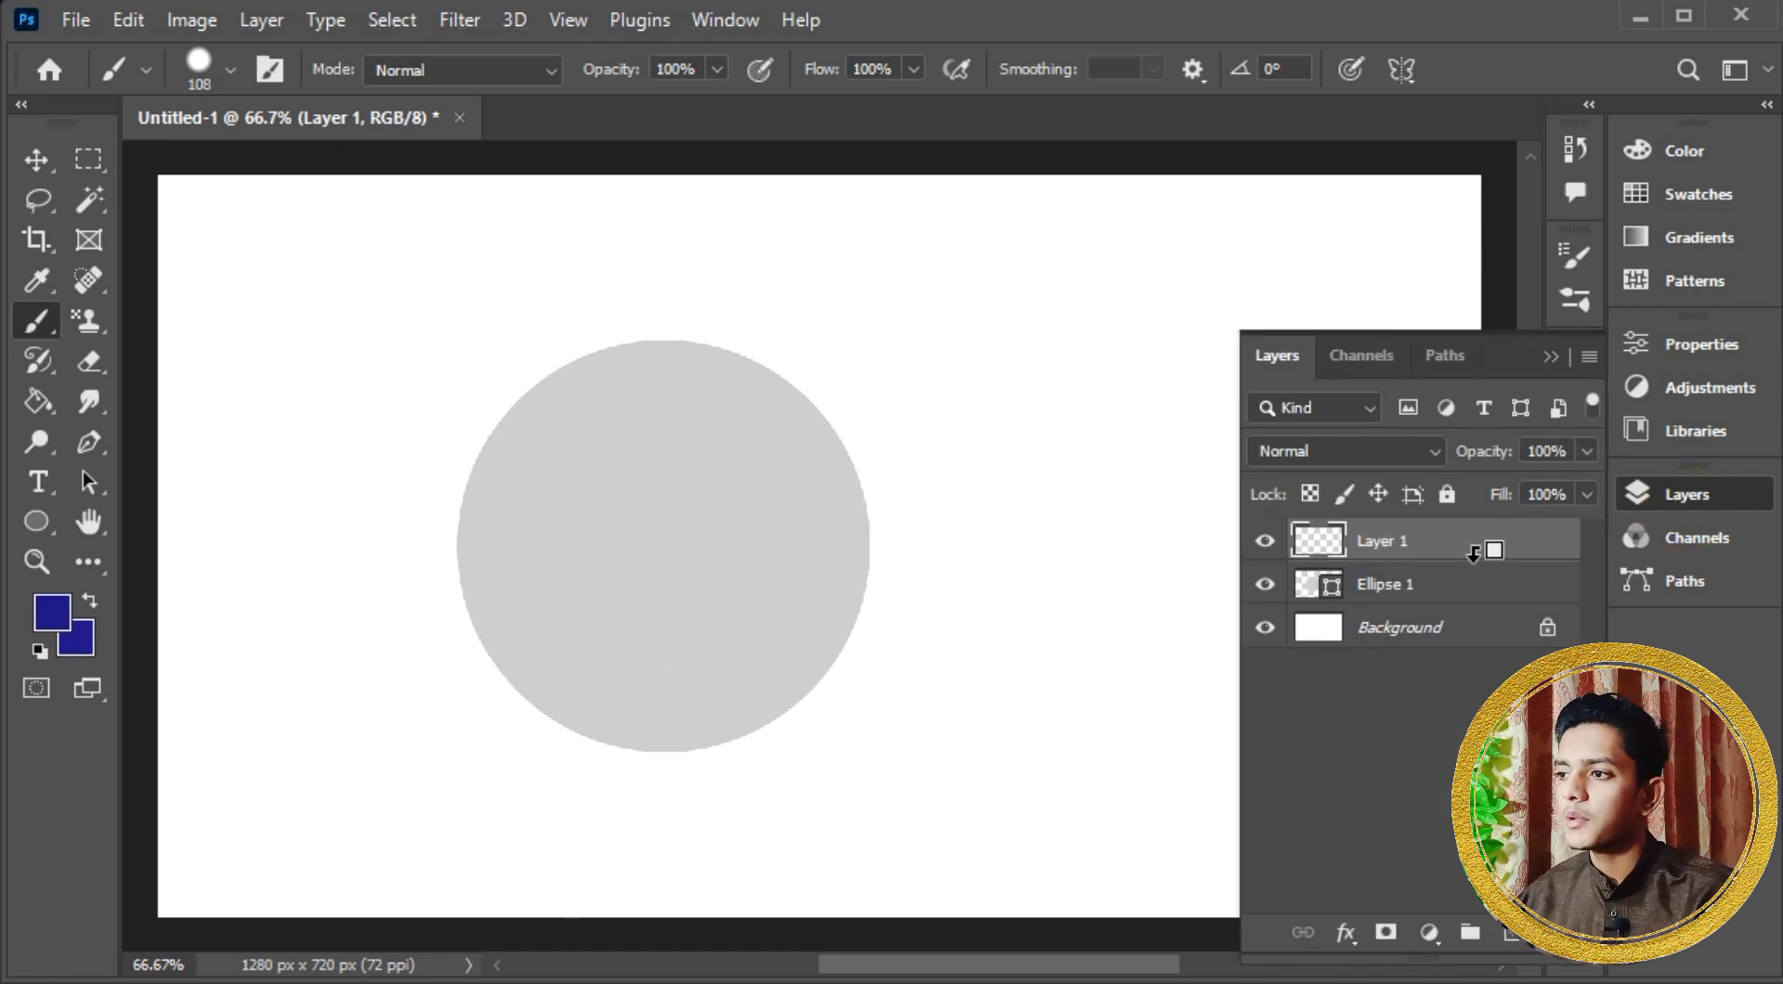
pyautogui.keyDown('alt'); pyautogui.click(1473, 552); pyautogui.keyUp('alt')
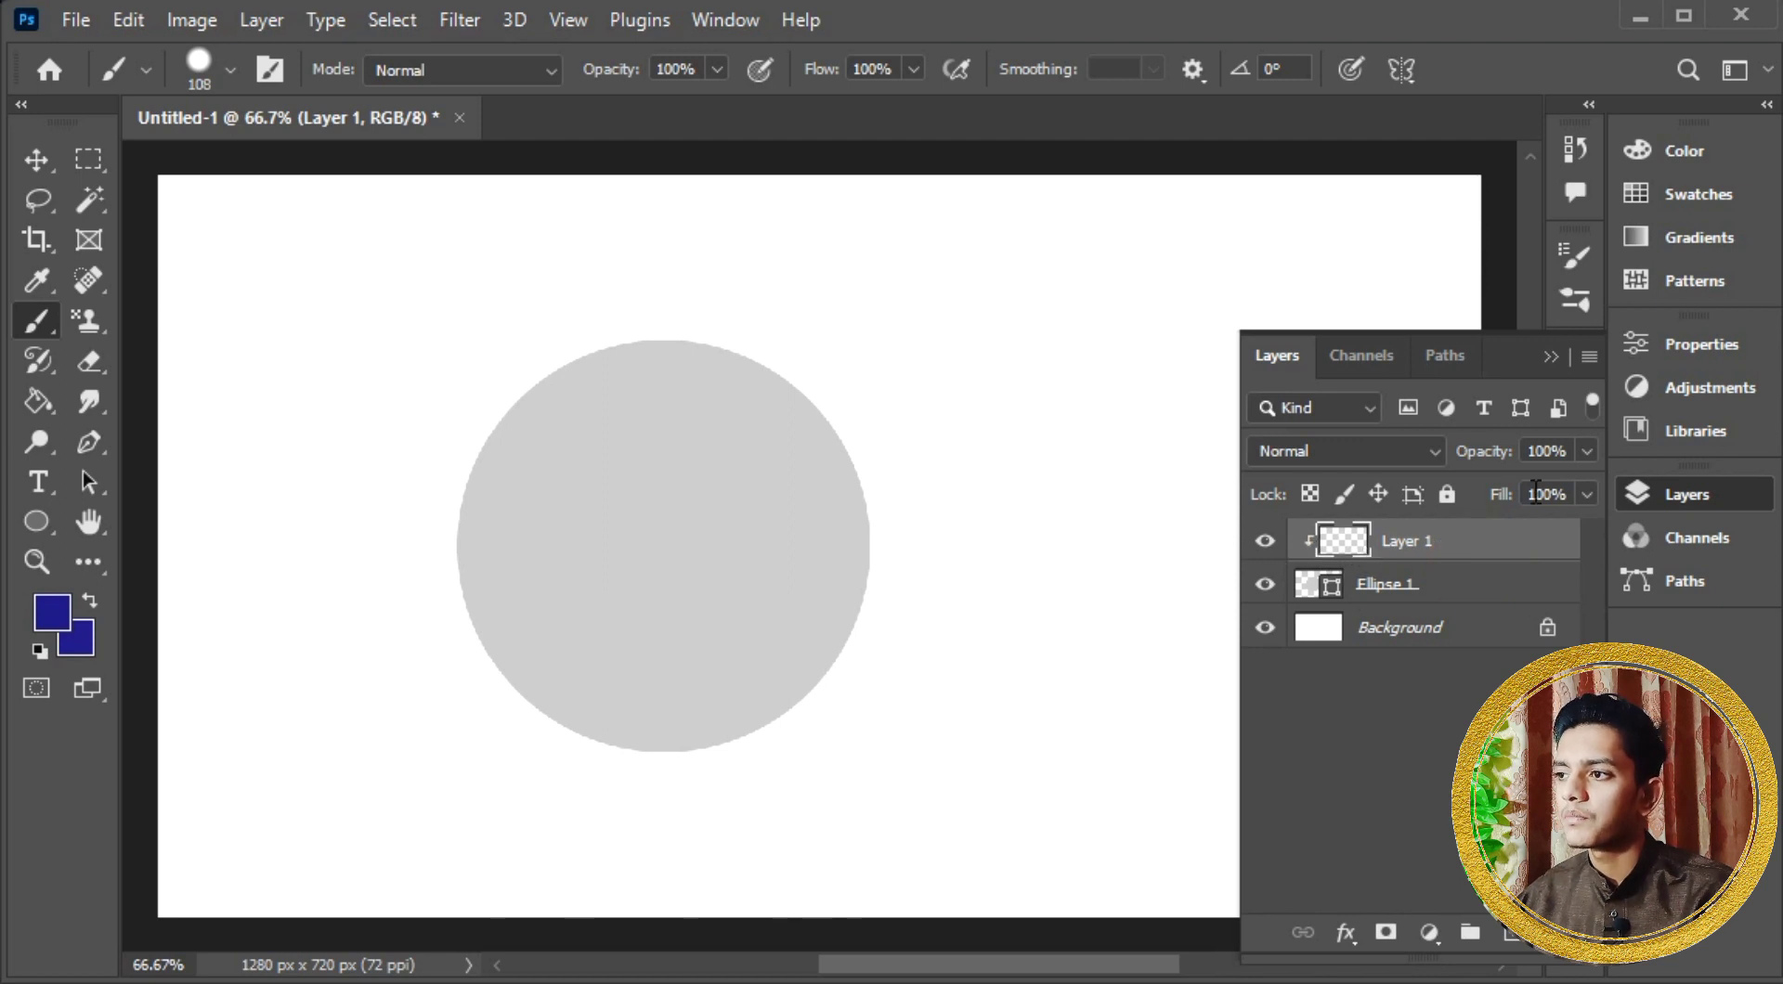
pyautogui.click(1549, 358)
pyautogui.moveTo(851, 656)
pyautogui.mouseDown()
pyautogui.moveTo(733, 736)
pyautogui.moveTo(653, 740)
pyautogui.moveTo(526, 706)
pyautogui.moveTo(463, 603)
pyautogui.moveTo(469, 476)
pyautogui.moveTo(513, 420)
pyautogui.moveTo(660, 387)
pyautogui.moveTo(782, 441)
pyautogui.moveTo(831, 590)
pyautogui.moveTo(819, 668)
pyautogui.moveTo(639, 733)
pyautogui.moveTo(530, 684)
pyautogui.moveTo(565, 402)
pyautogui.mouseUp()
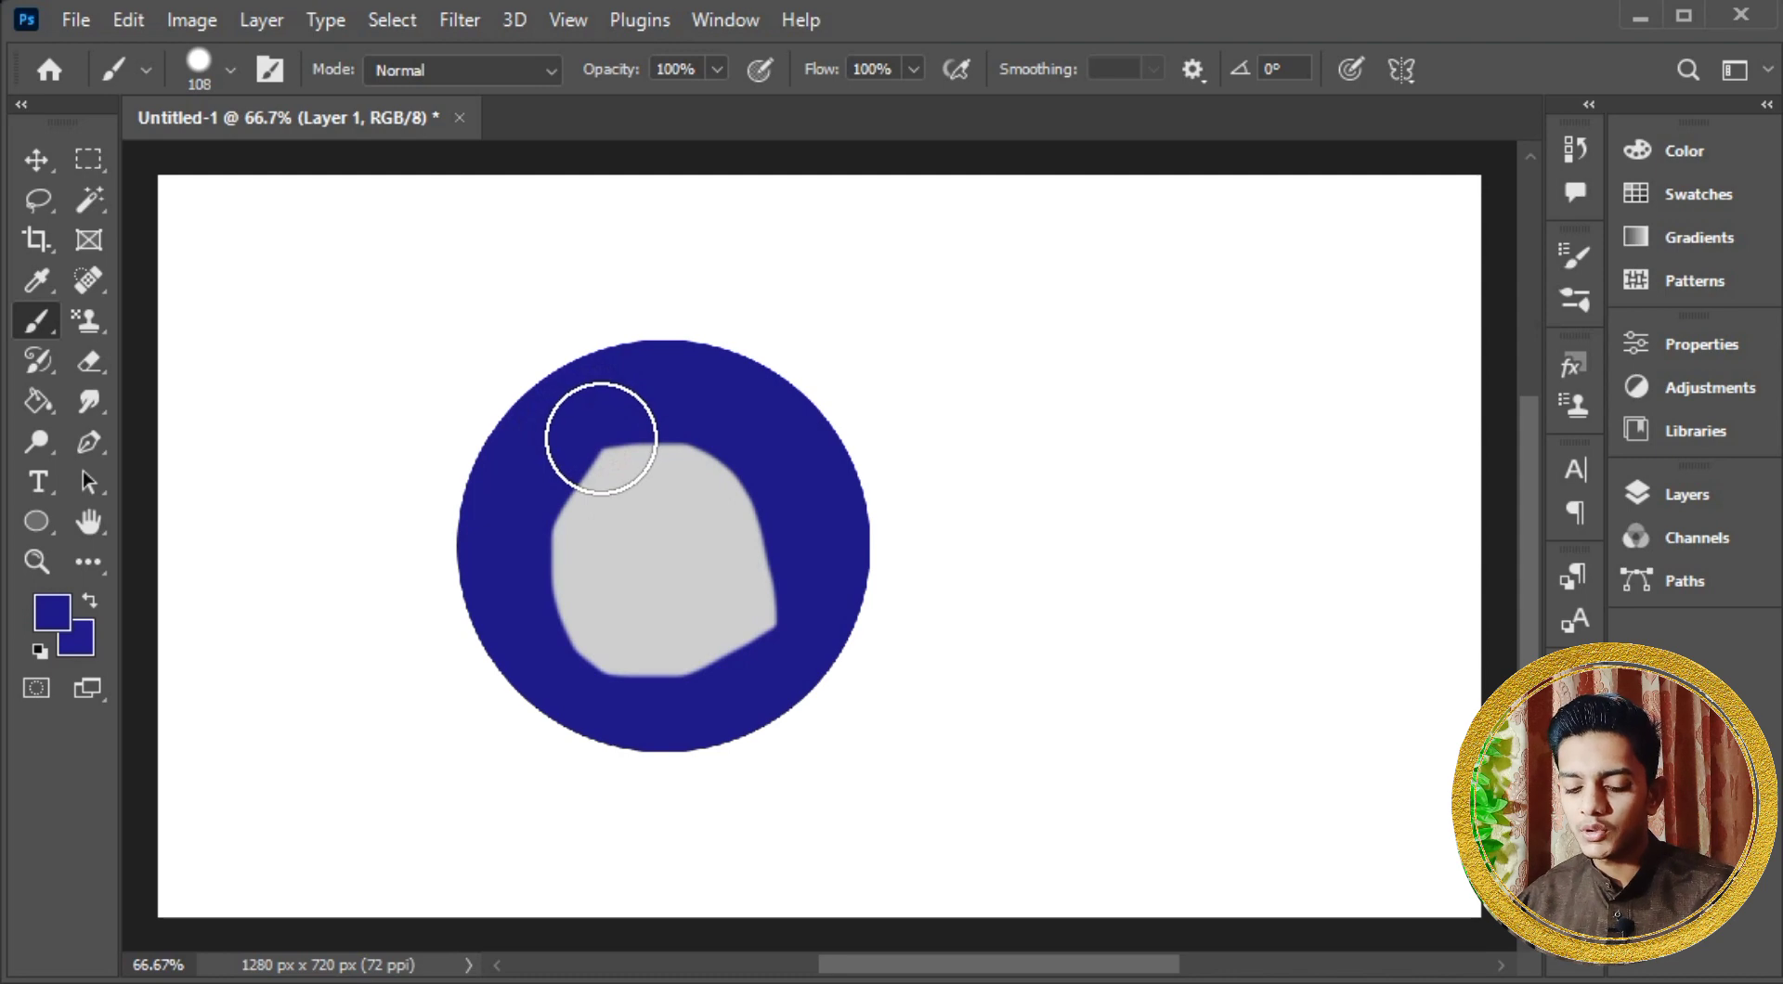
pyautogui.hotkey('ctrl', 'z')
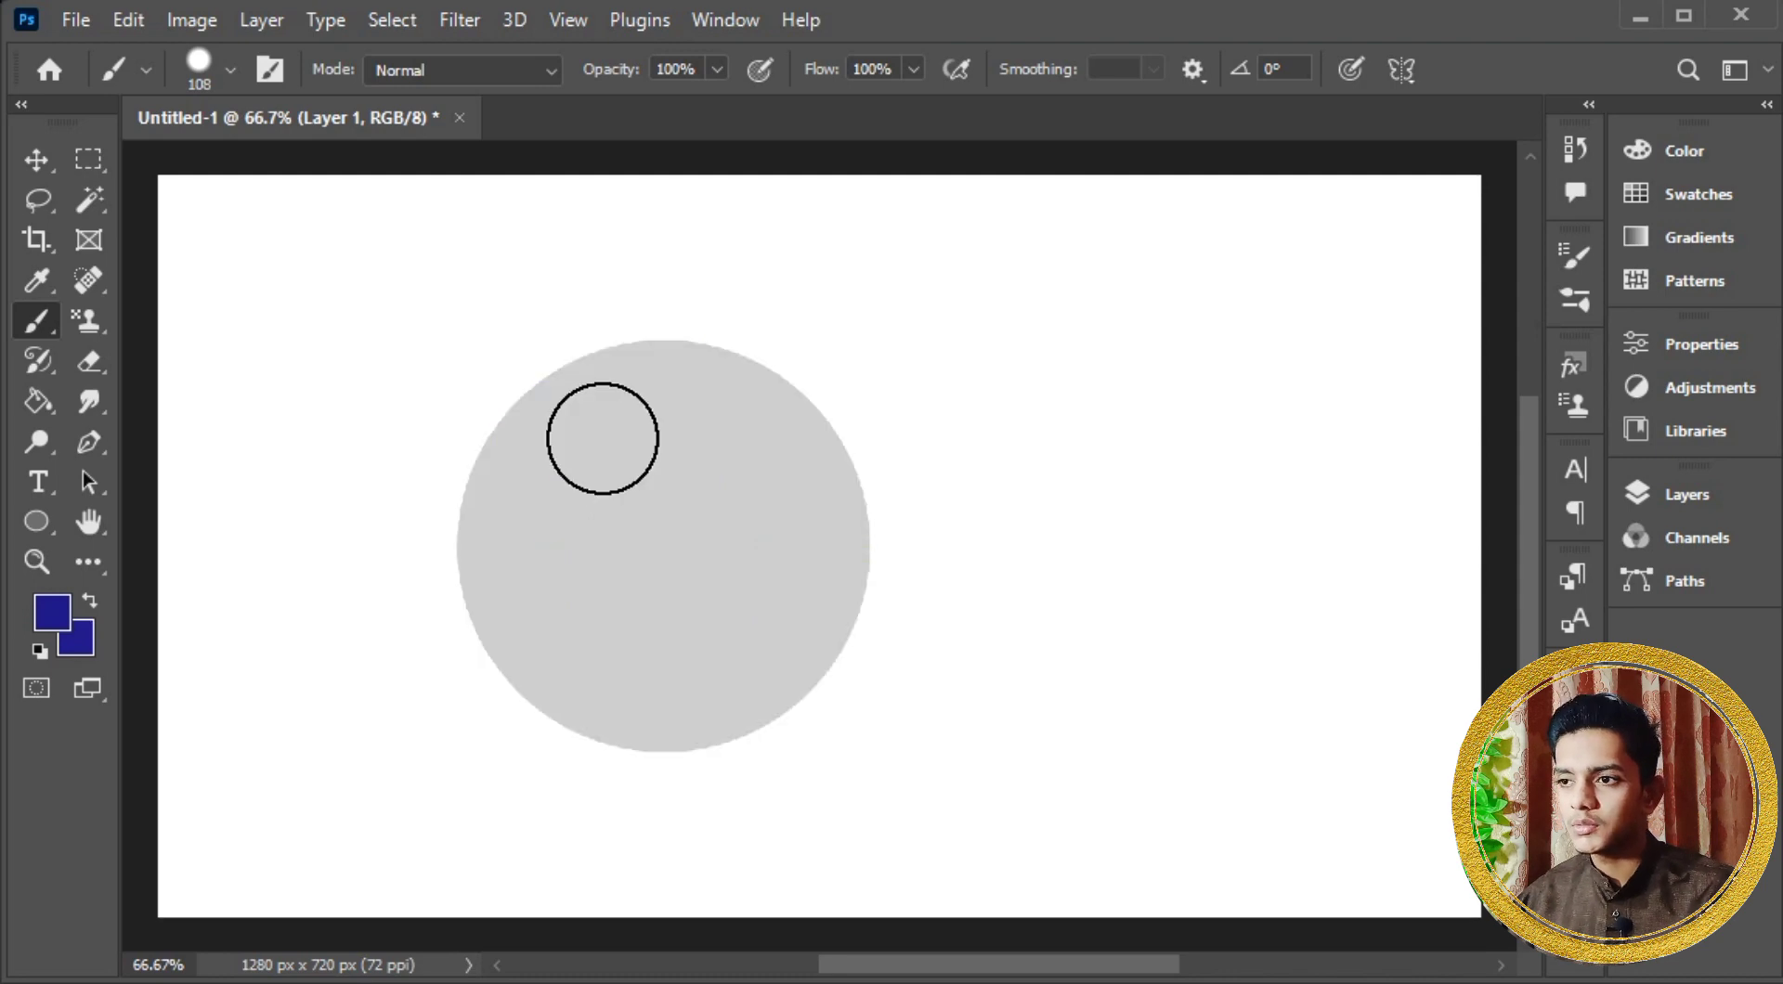
# Step: Set the foreground colour to dark maroon and the brush to 61 px with 0% hardness
pyautogui.click(43, 628)
pyautogui.click(1220, 656)
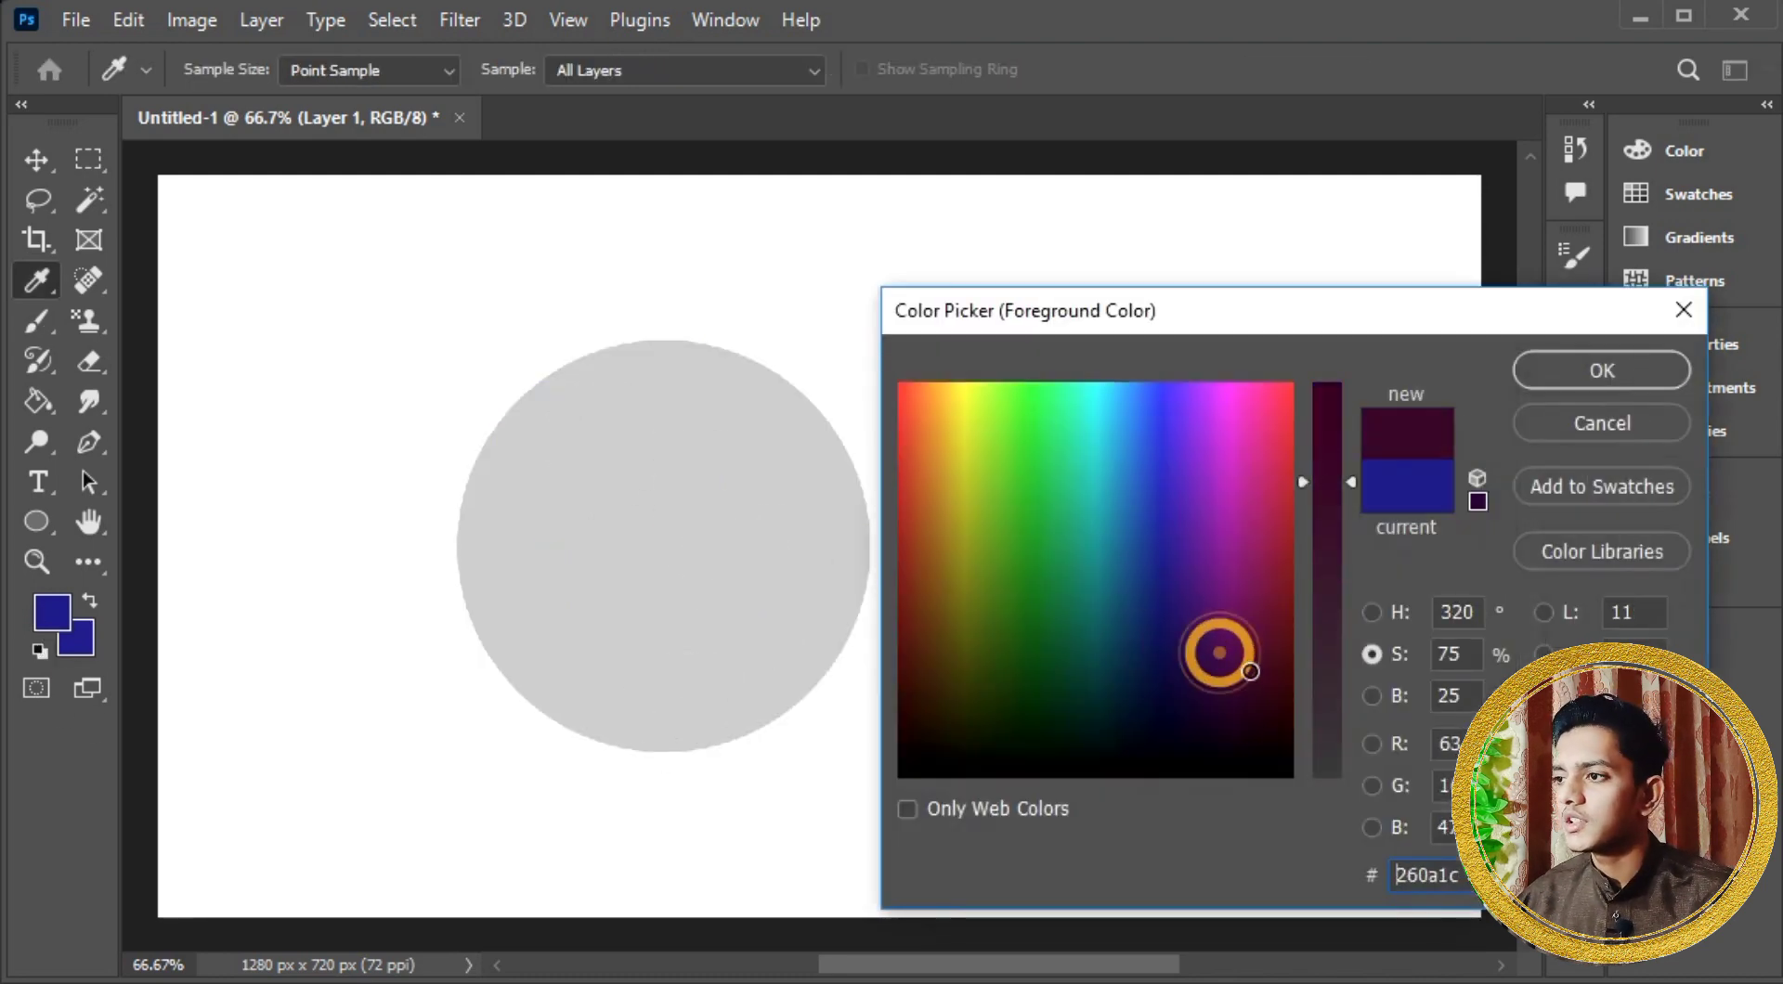
pyautogui.click(1601, 370)
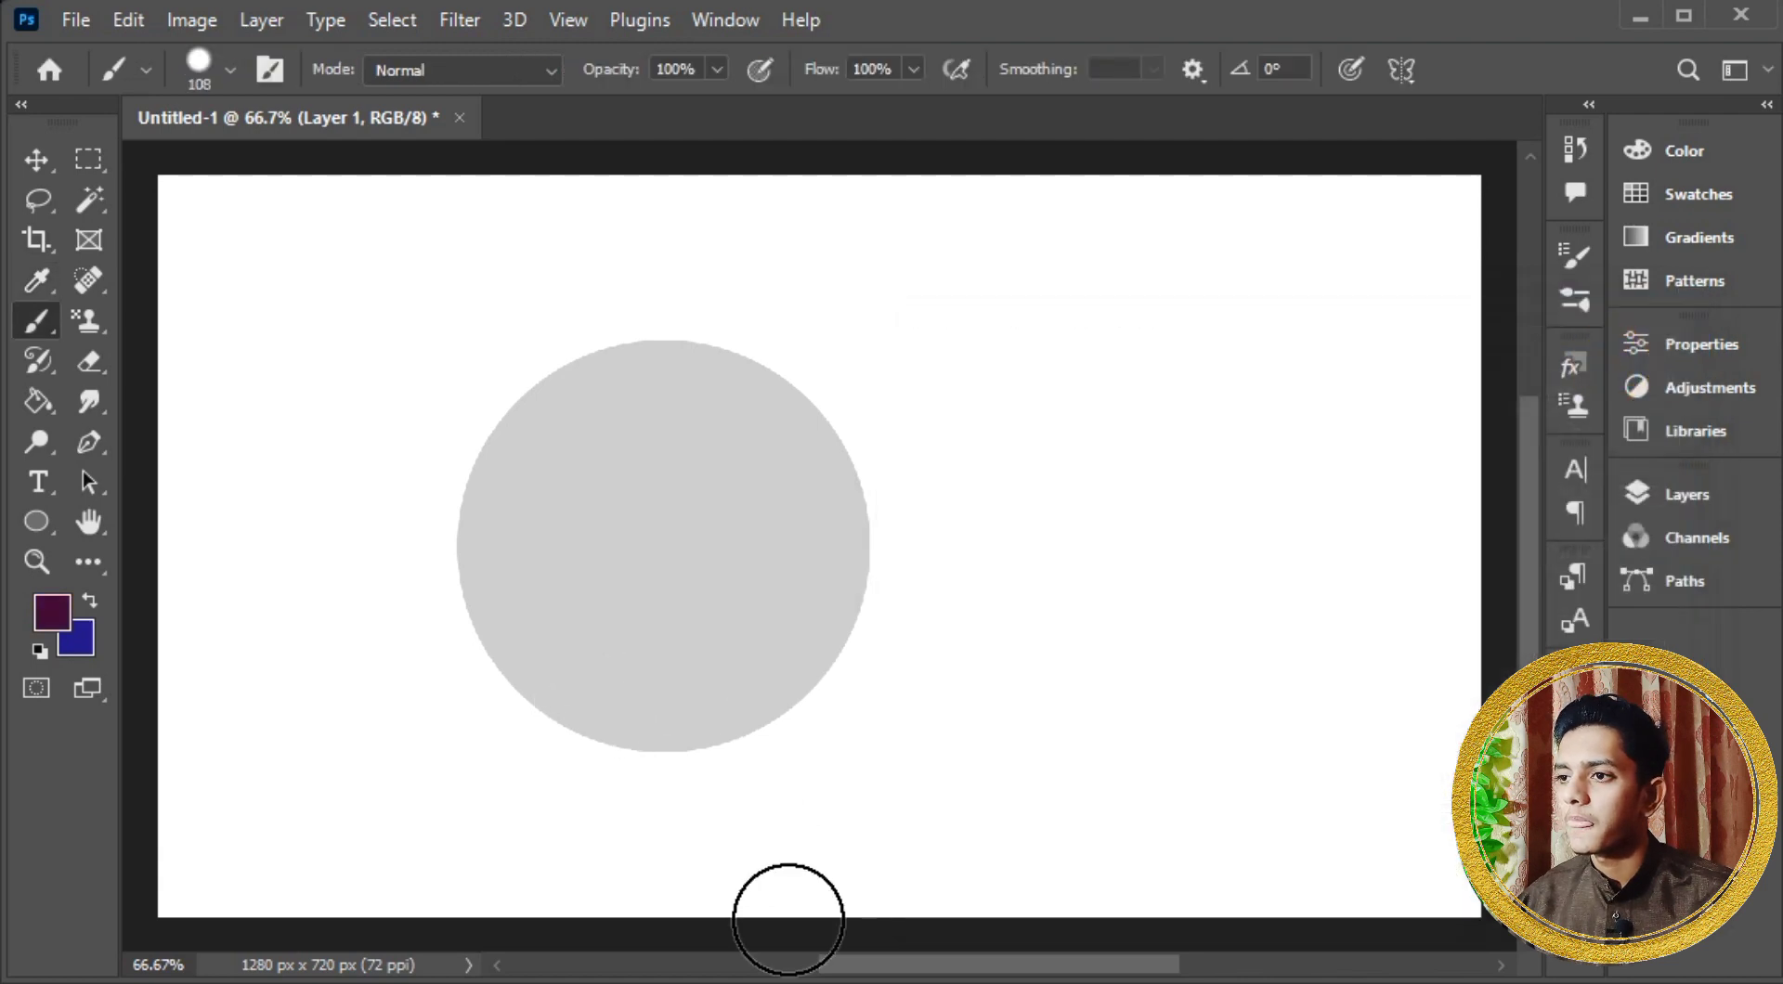
pyautogui.click(232, 70)
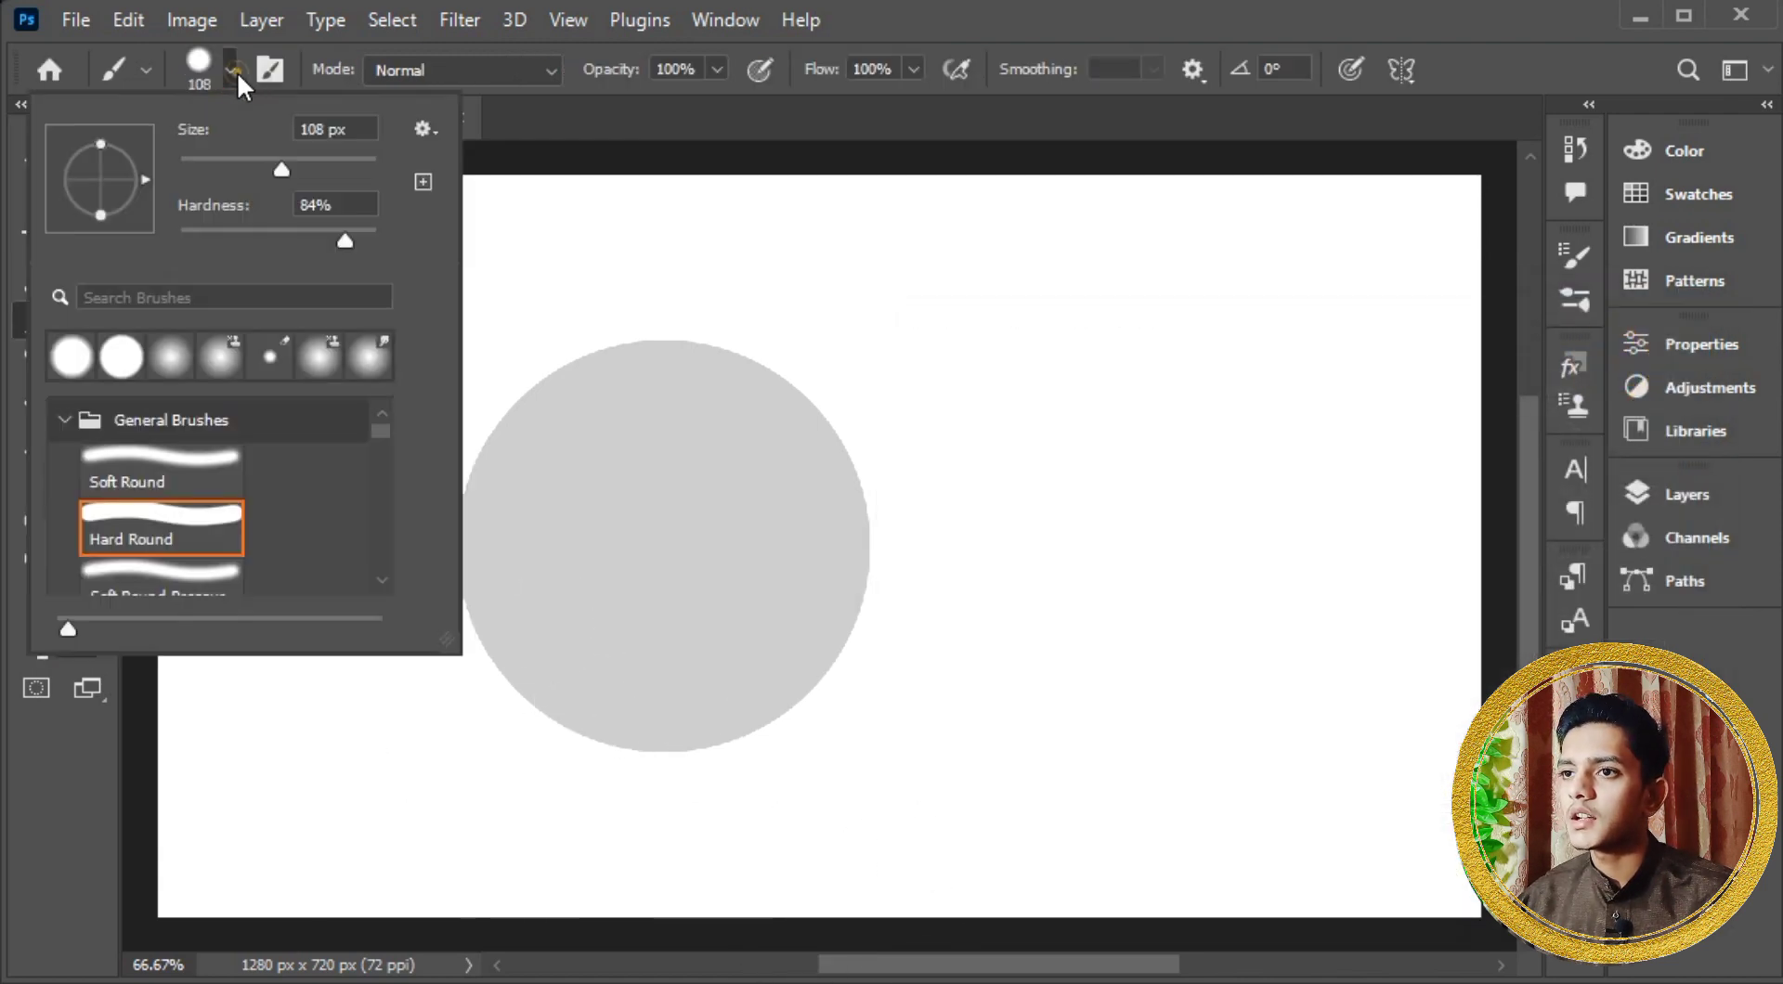
pyautogui.moveTo(286, 167); pyautogui.dragTo(240, 168)
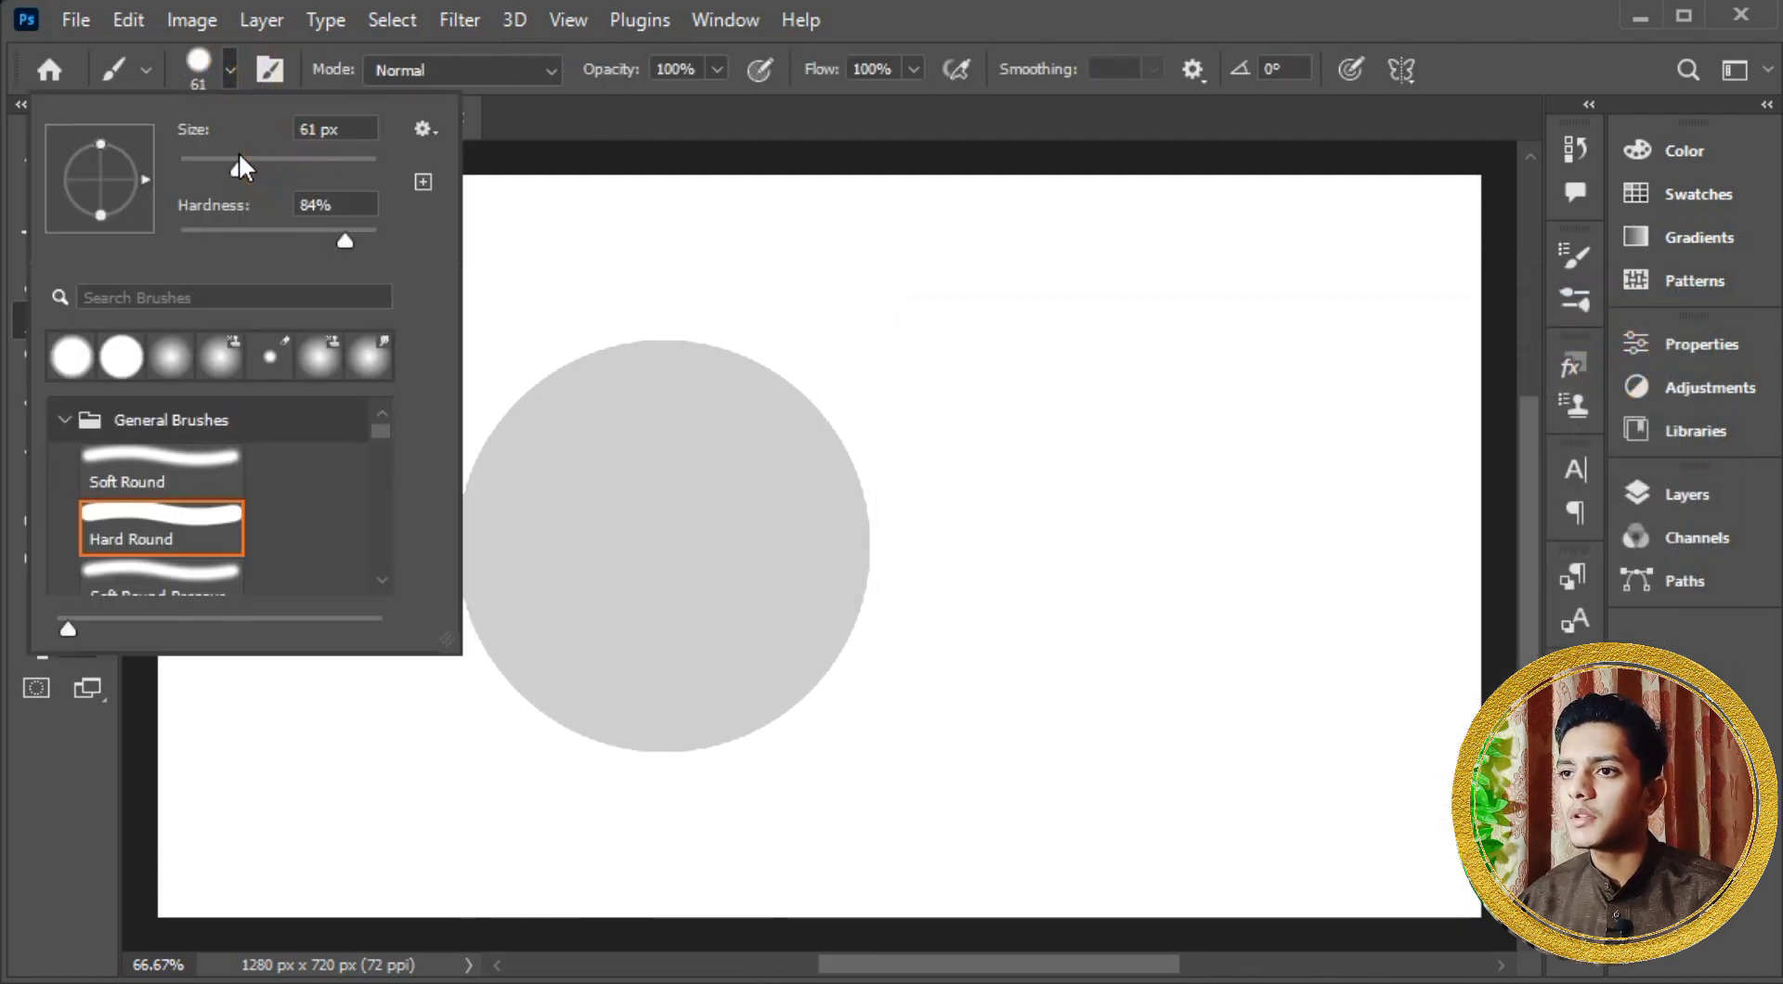
pyautogui.moveTo(345, 239); pyautogui.dragTo(126, 237)
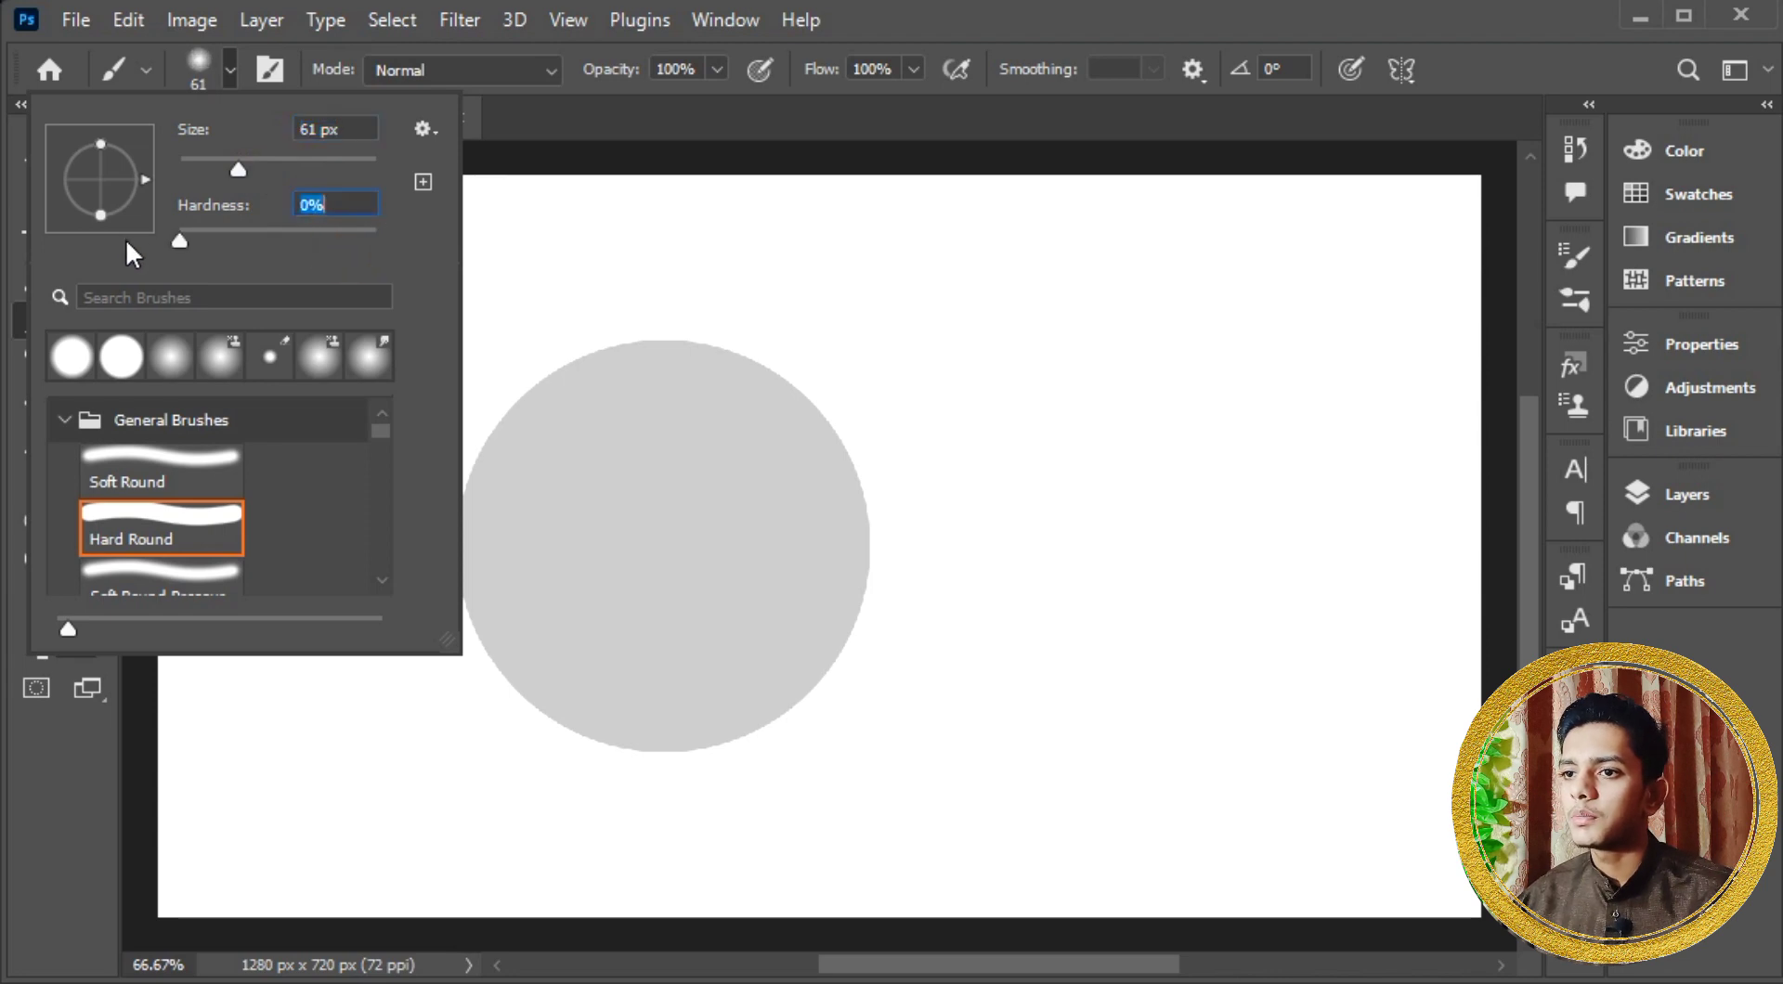
# Step: Try a soft maroon stroke along the circle's lower-right edge and undo it
pyautogui.moveTo(576, 761)
pyautogui.mouseDown()
pyautogui.moveTo(577, 740)
pyautogui.moveTo(716, 748)
pyautogui.moveTo(861, 599)
pyautogui.moveTo(367, 748)
pyautogui.mouseUp()
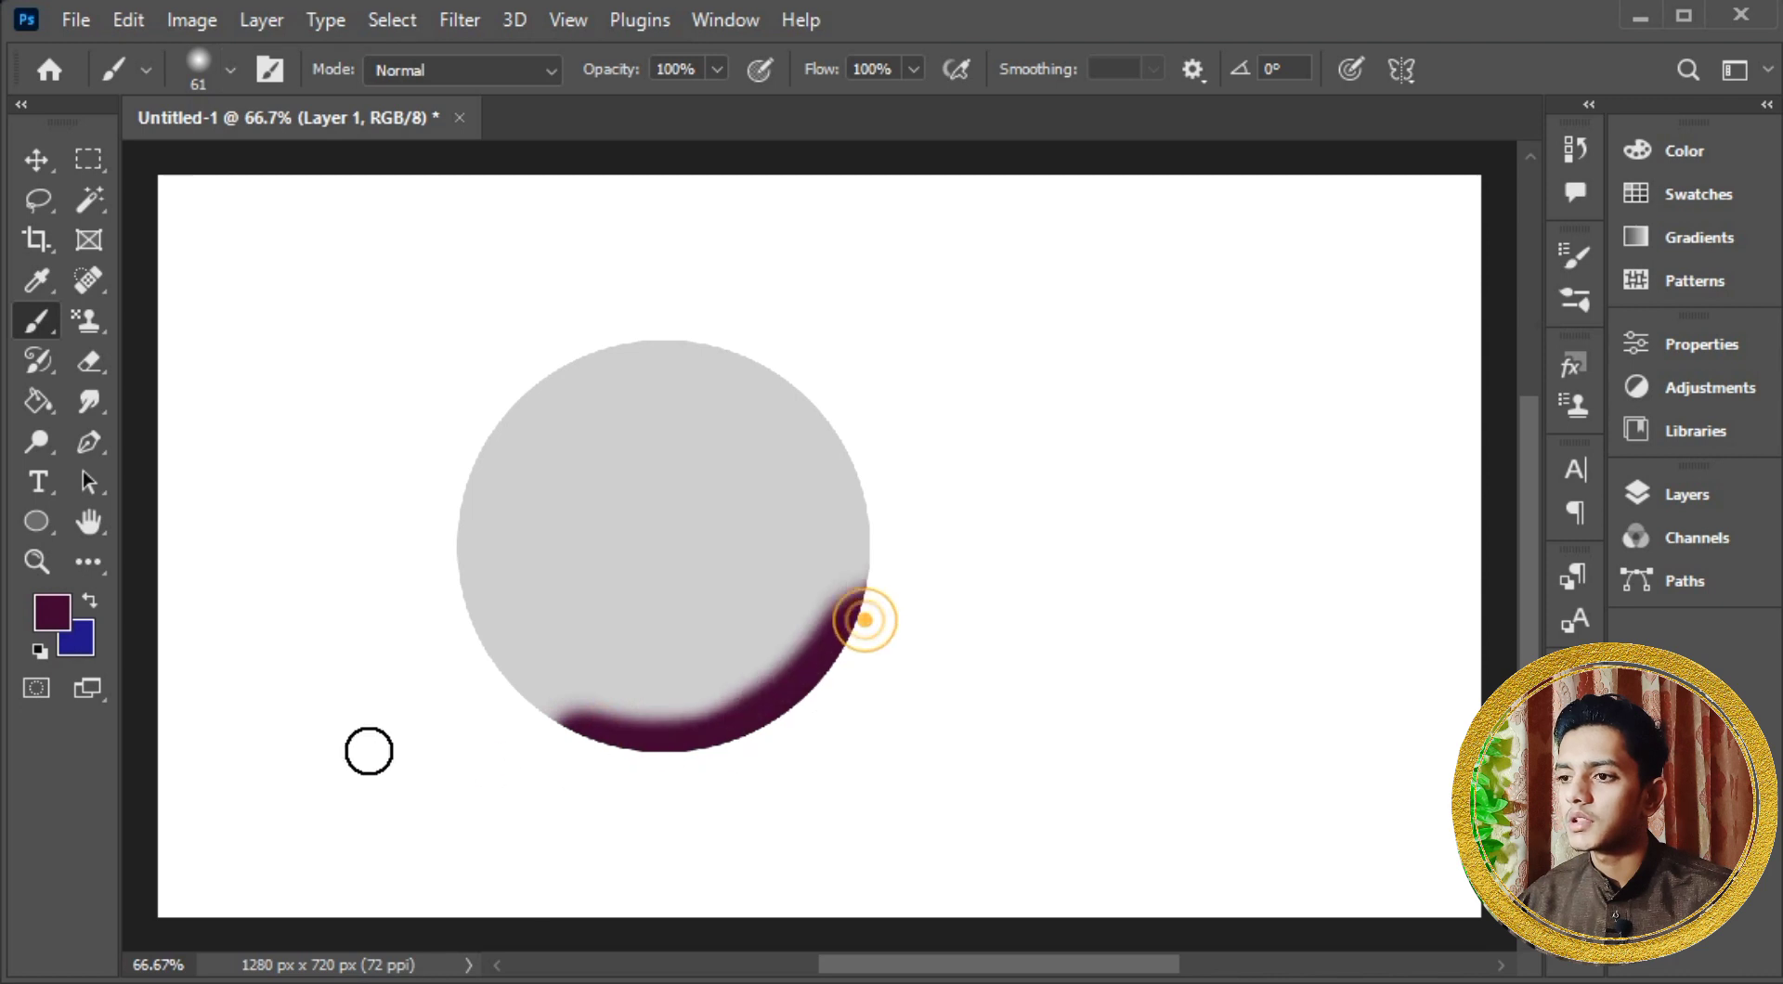
pyautogui.hotkey('ctrl', 'z')
pyautogui.hotkey('ctrl', 'z')
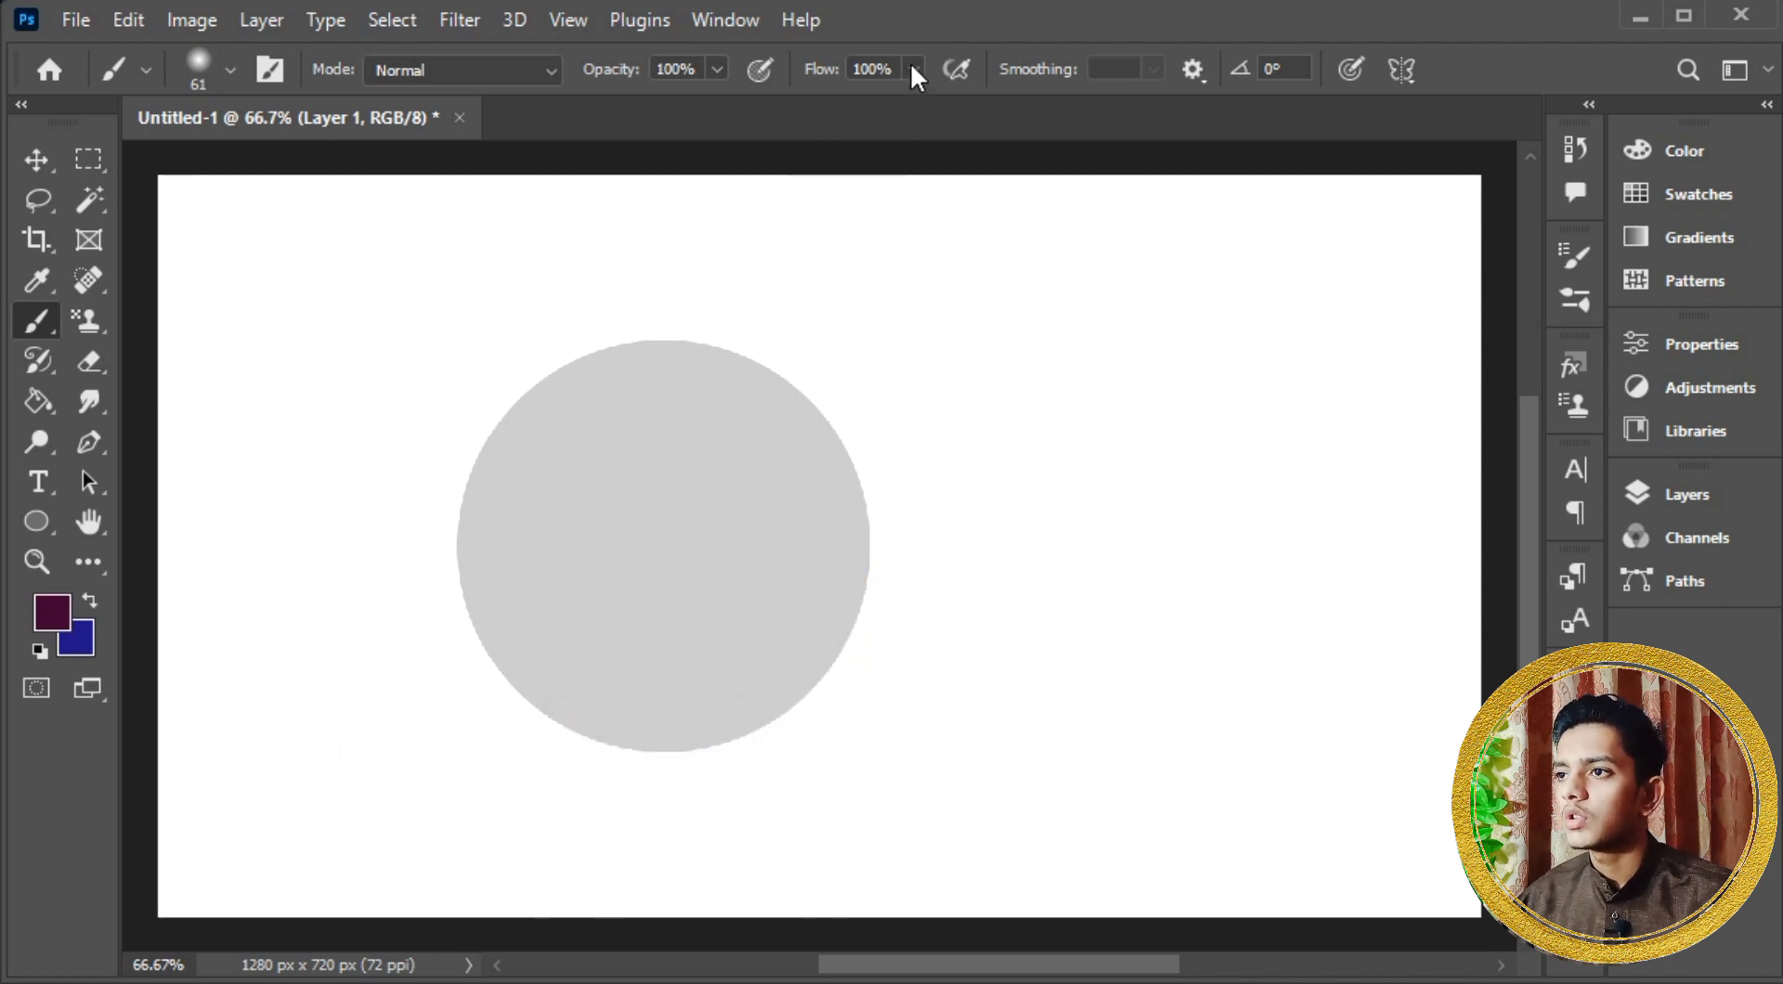
# Step: Lower the brush flow to 35% and enlarge the brush to 100 px
pyautogui.click(912, 68)
pyautogui.moveTo(843, 111); pyautogui.dragTo(814, 112)
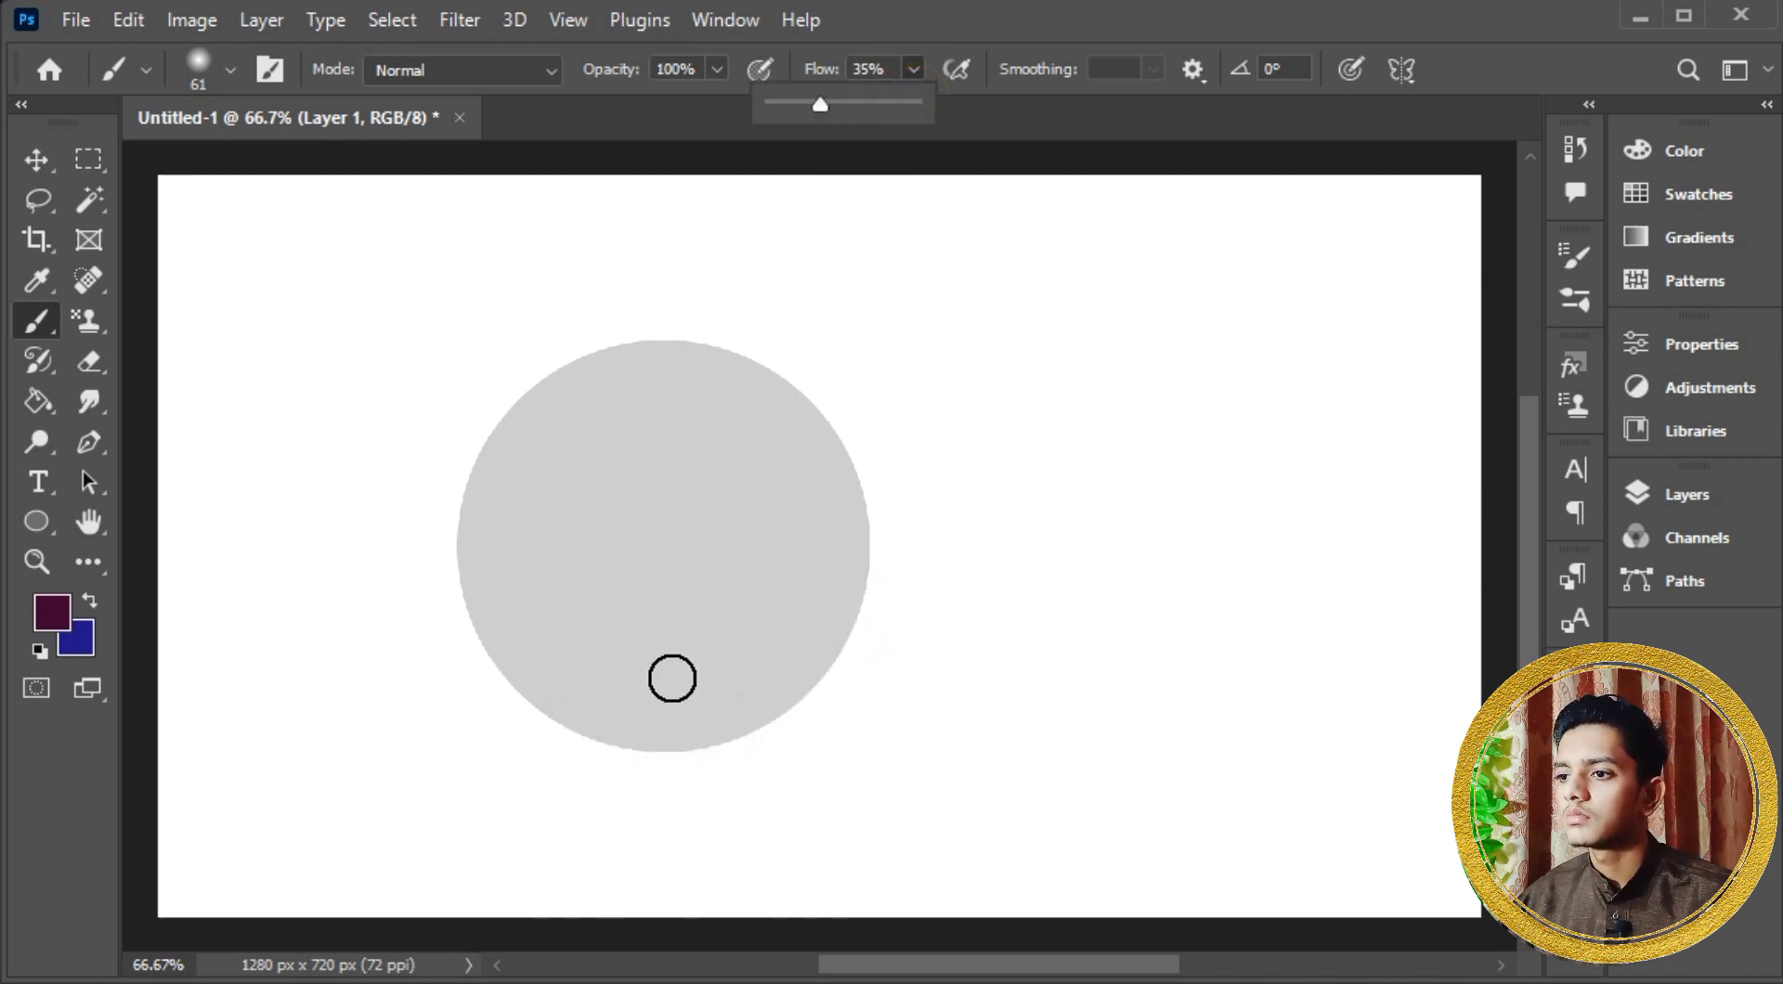
pyautogui.click(539, 730)
pyautogui.press(']')
pyautogui.press(']')
pyautogui.press(']')
pyautogui.press(']')
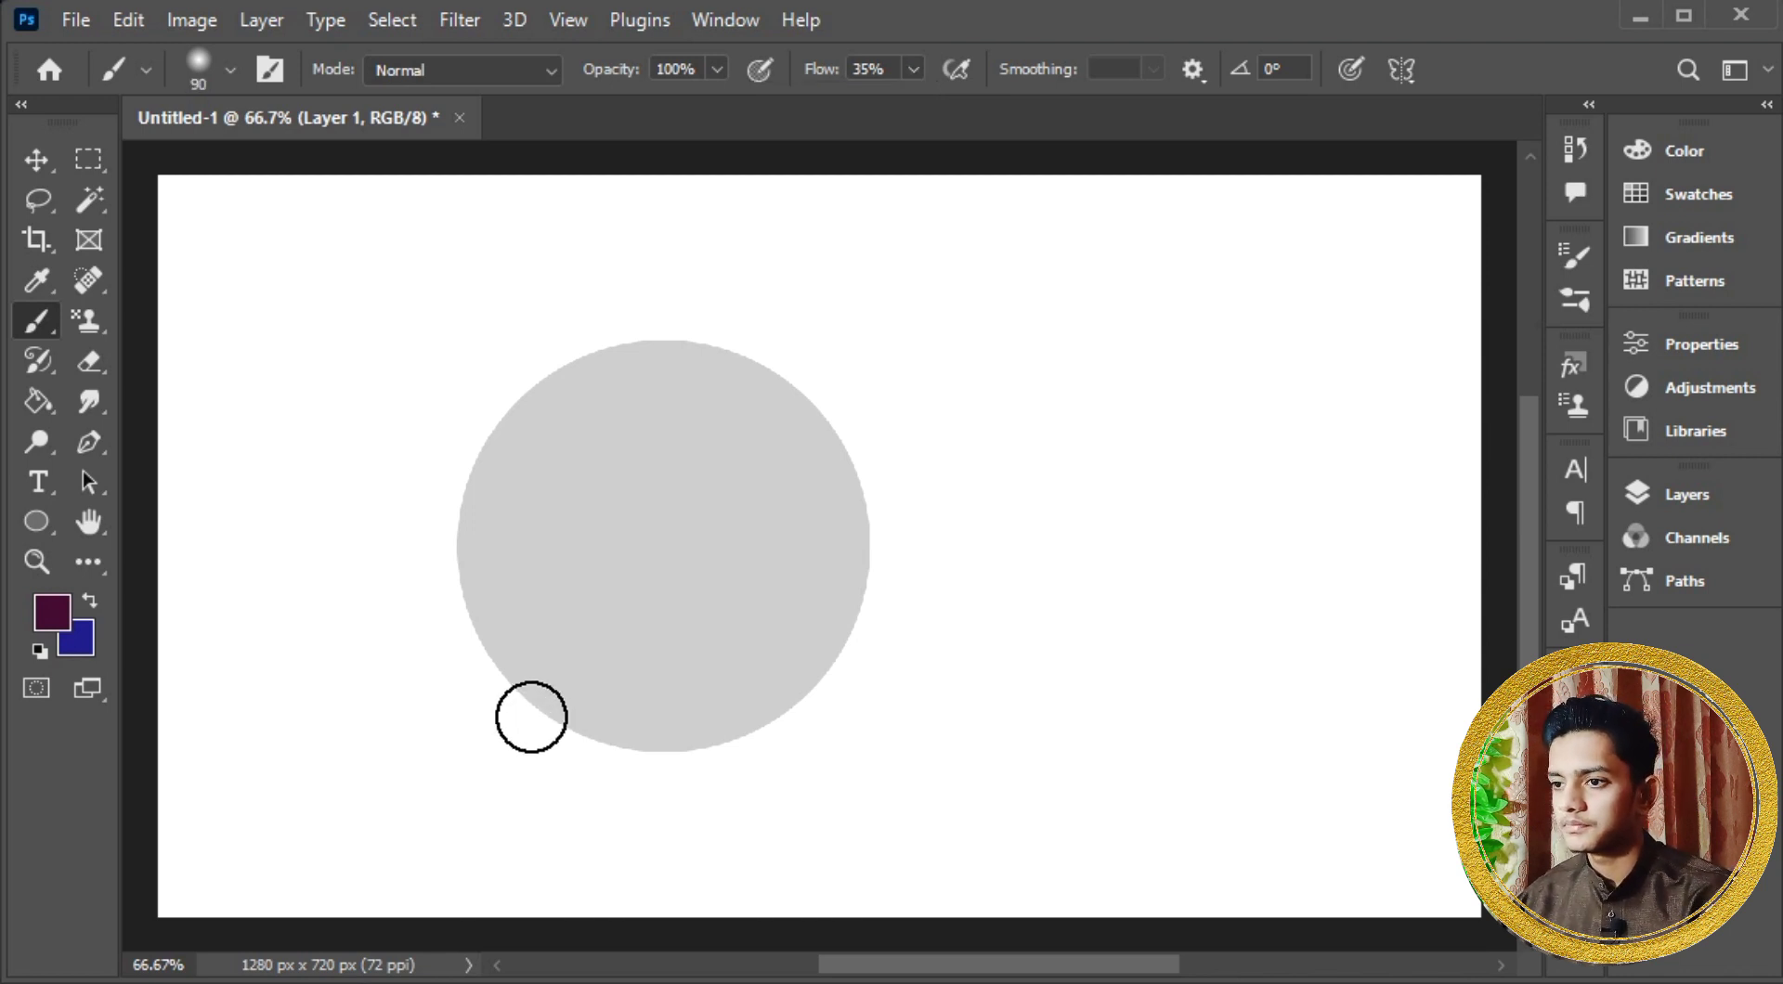
# Step: Paint soft maroon shading along the circle's lower and right edges on the clipped layer, undoing the stroke that cuts too far inward
pyautogui.moveTo(541, 742)
pyautogui.mouseDown()
pyautogui.moveTo(896, 803)
pyautogui.moveTo(649, 797)
pyautogui.mouseUp()
pyautogui.moveTo(822, 713)
pyautogui.mouseDown()
pyautogui.moveTo(437, 749)
pyautogui.moveTo(817, 719)
pyautogui.mouseUp()
pyautogui.moveTo(495, 748)
pyautogui.mouseDown()
pyautogui.moveTo(645, 770)
pyautogui.moveTo(811, 619)
pyautogui.moveTo(904, 465)
pyautogui.mouseUp()
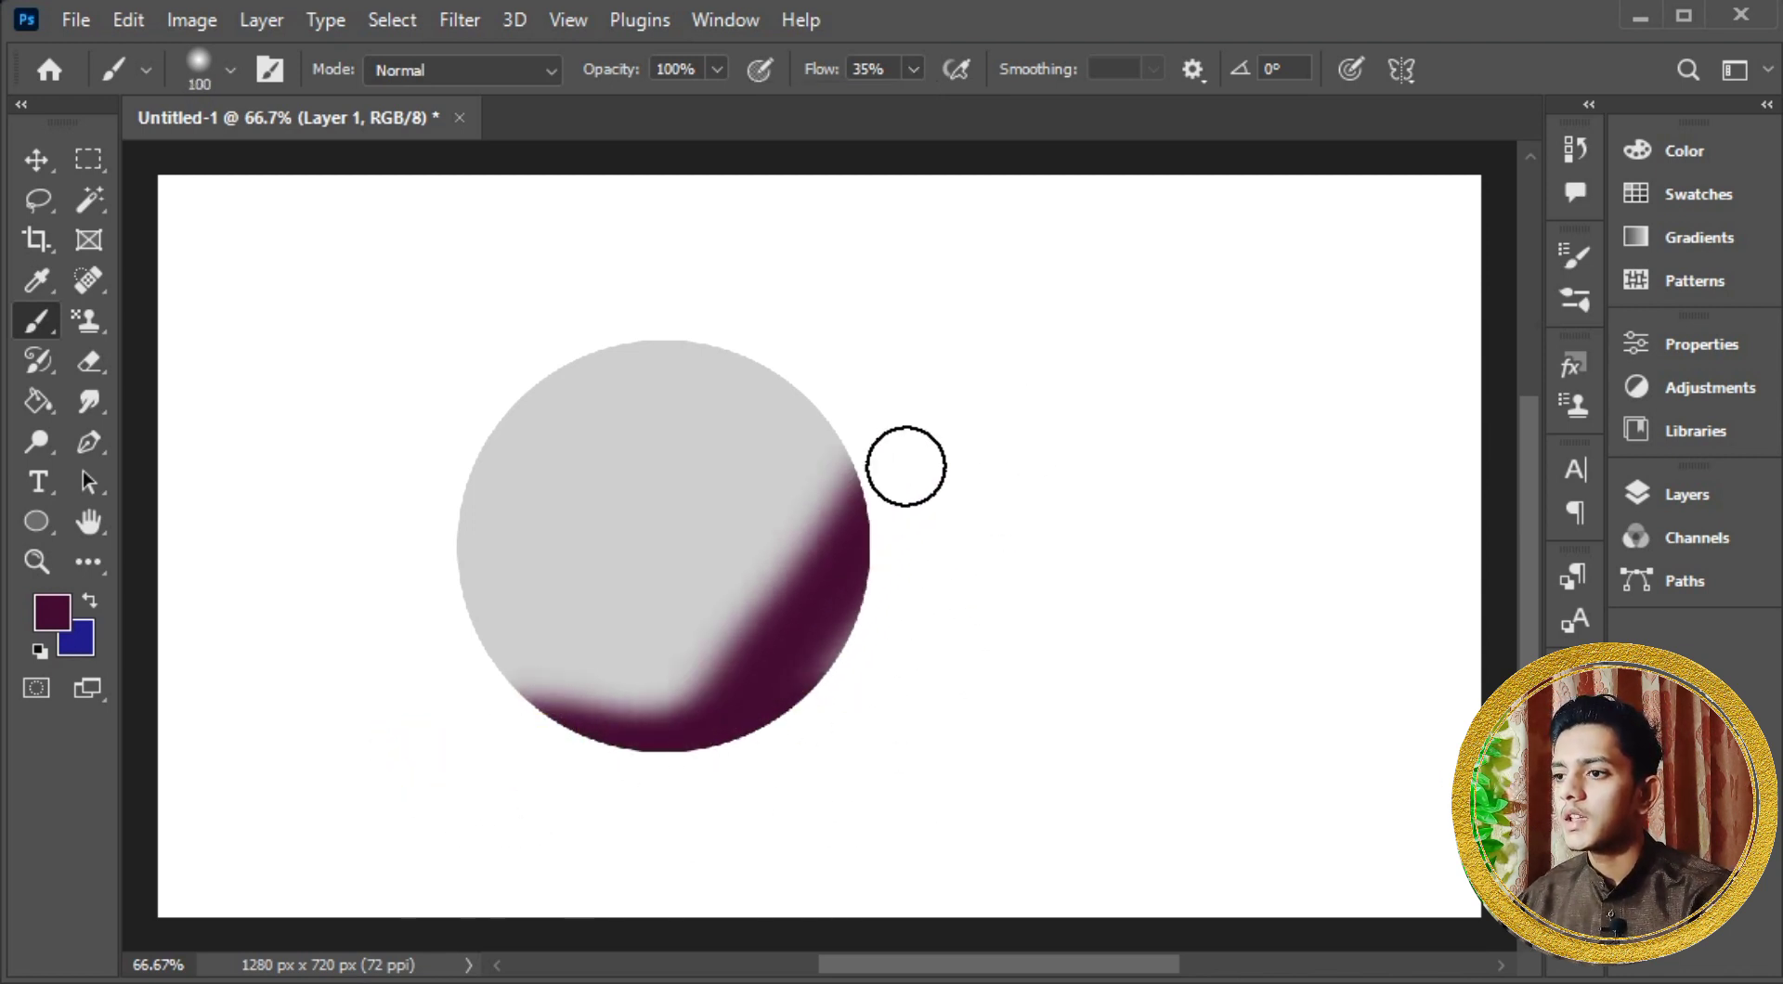
pyautogui.hotkey('ctrl', 'z')
pyautogui.moveTo(888, 547)
pyautogui.mouseDown()
pyautogui.moveTo(858, 631)
pyautogui.moveTo(458, 816)
pyautogui.mouseUp()
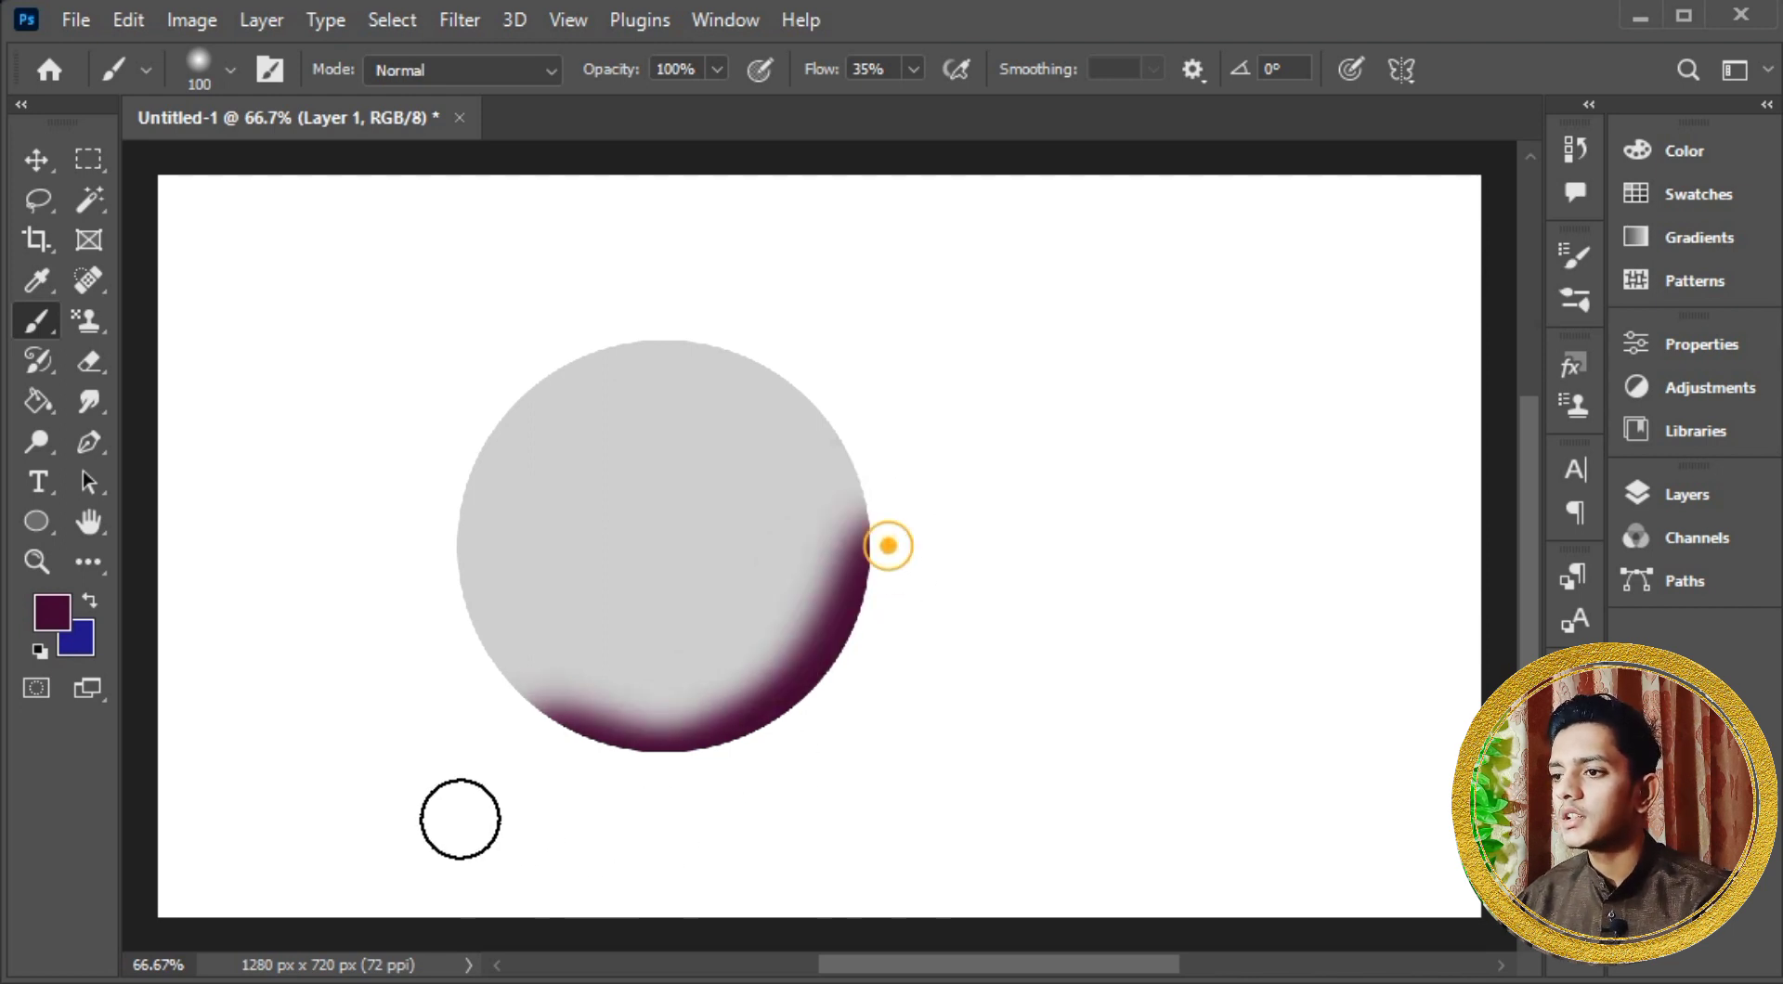
pyautogui.moveTo(463, 670); pyautogui.dragTo(1071, 590)
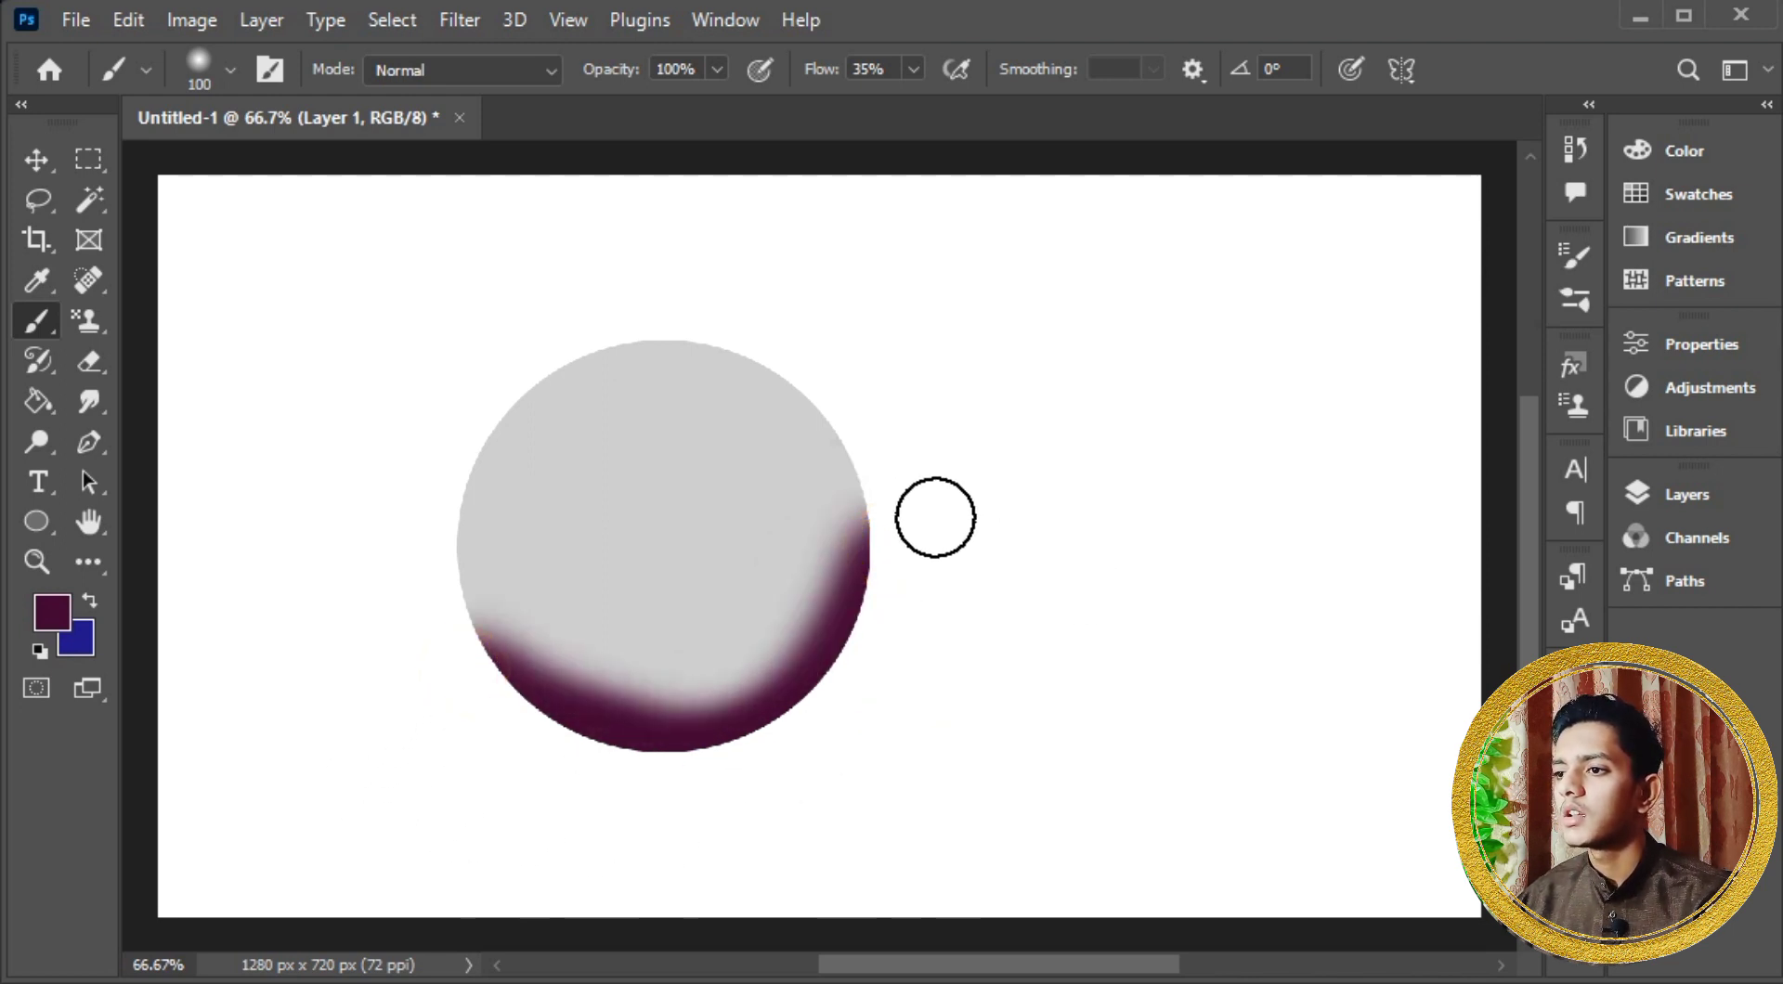
pyautogui.moveTo(895, 517)
pyautogui.mouseDown()
pyautogui.moveTo(781, 696)
pyautogui.moveTo(694, 714)
pyautogui.moveTo(545, 691)
pyautogui.moveTo(403, 617)
pyautogui.moveTo(670, 684)
pyautogui.moveTo(907, 435)
pyautogui.mouseUp()
# Step: Release Layer 1's clipping mask to reveal the paint outside the circle, and clip the layer to the ellipse again
pyautogui.keyDown('alt'); pyautogui.click(1394, 561); pyautogui.keyUp('alt')
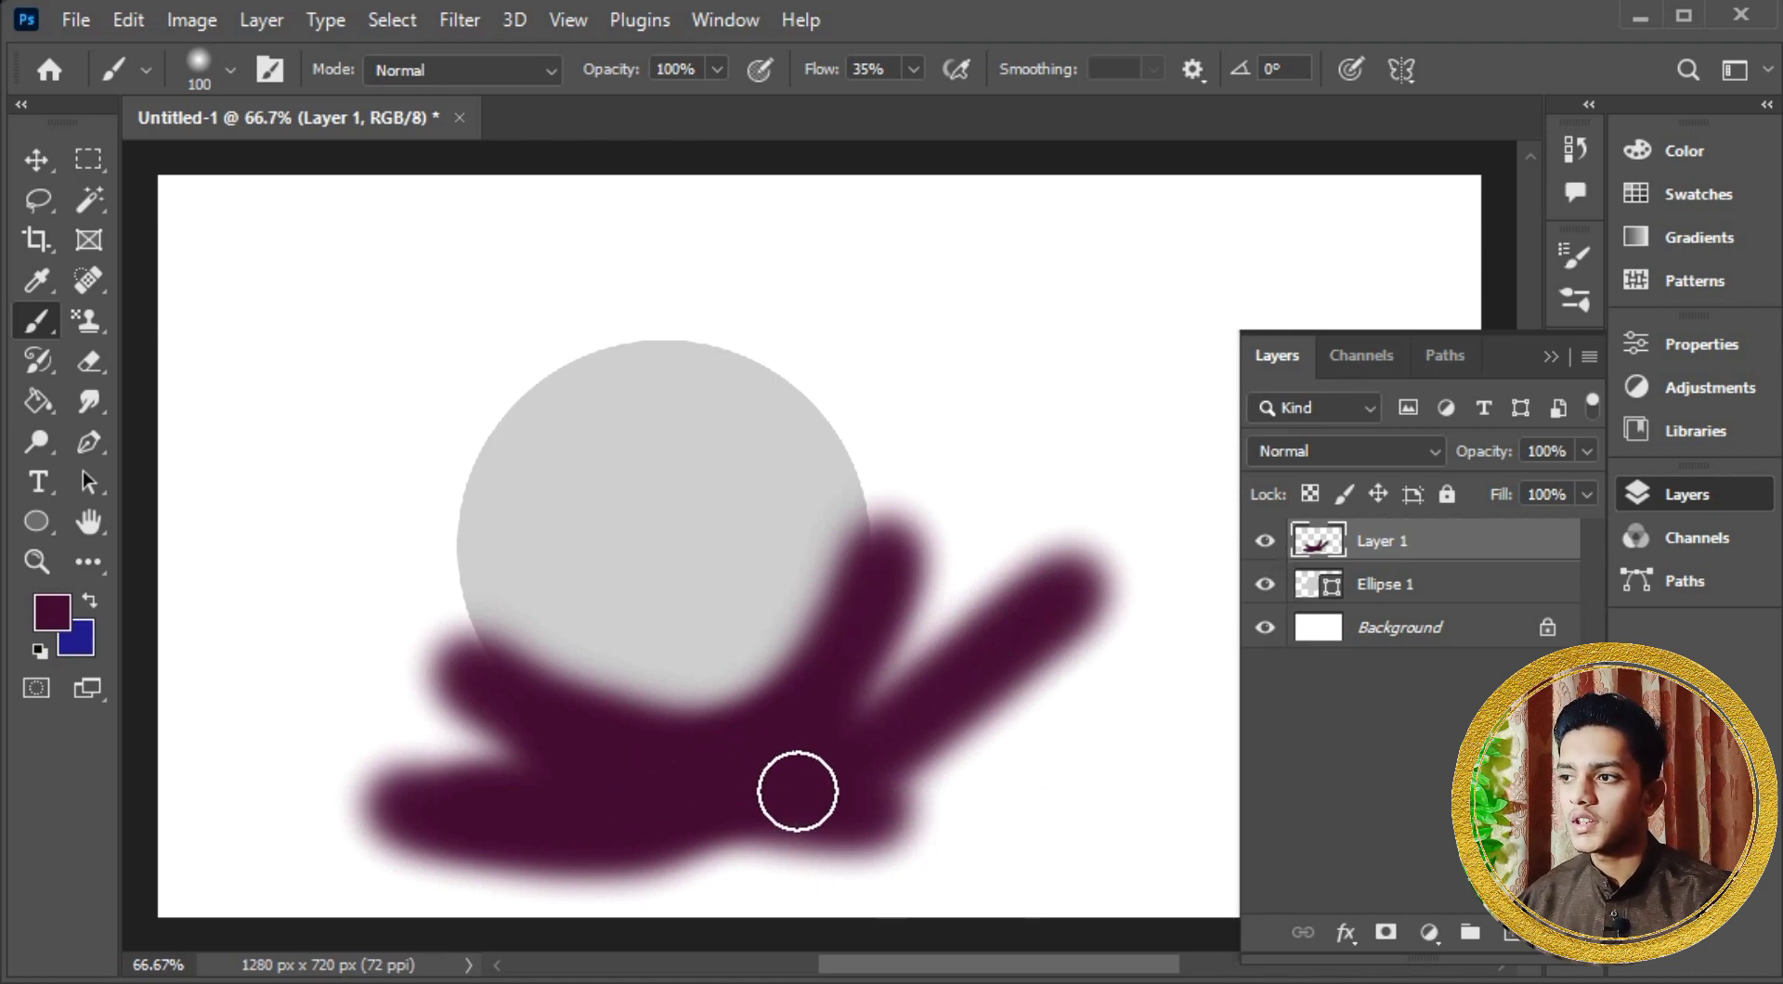
pyautogui.hotkey('ctrl', 'alt', 'g')
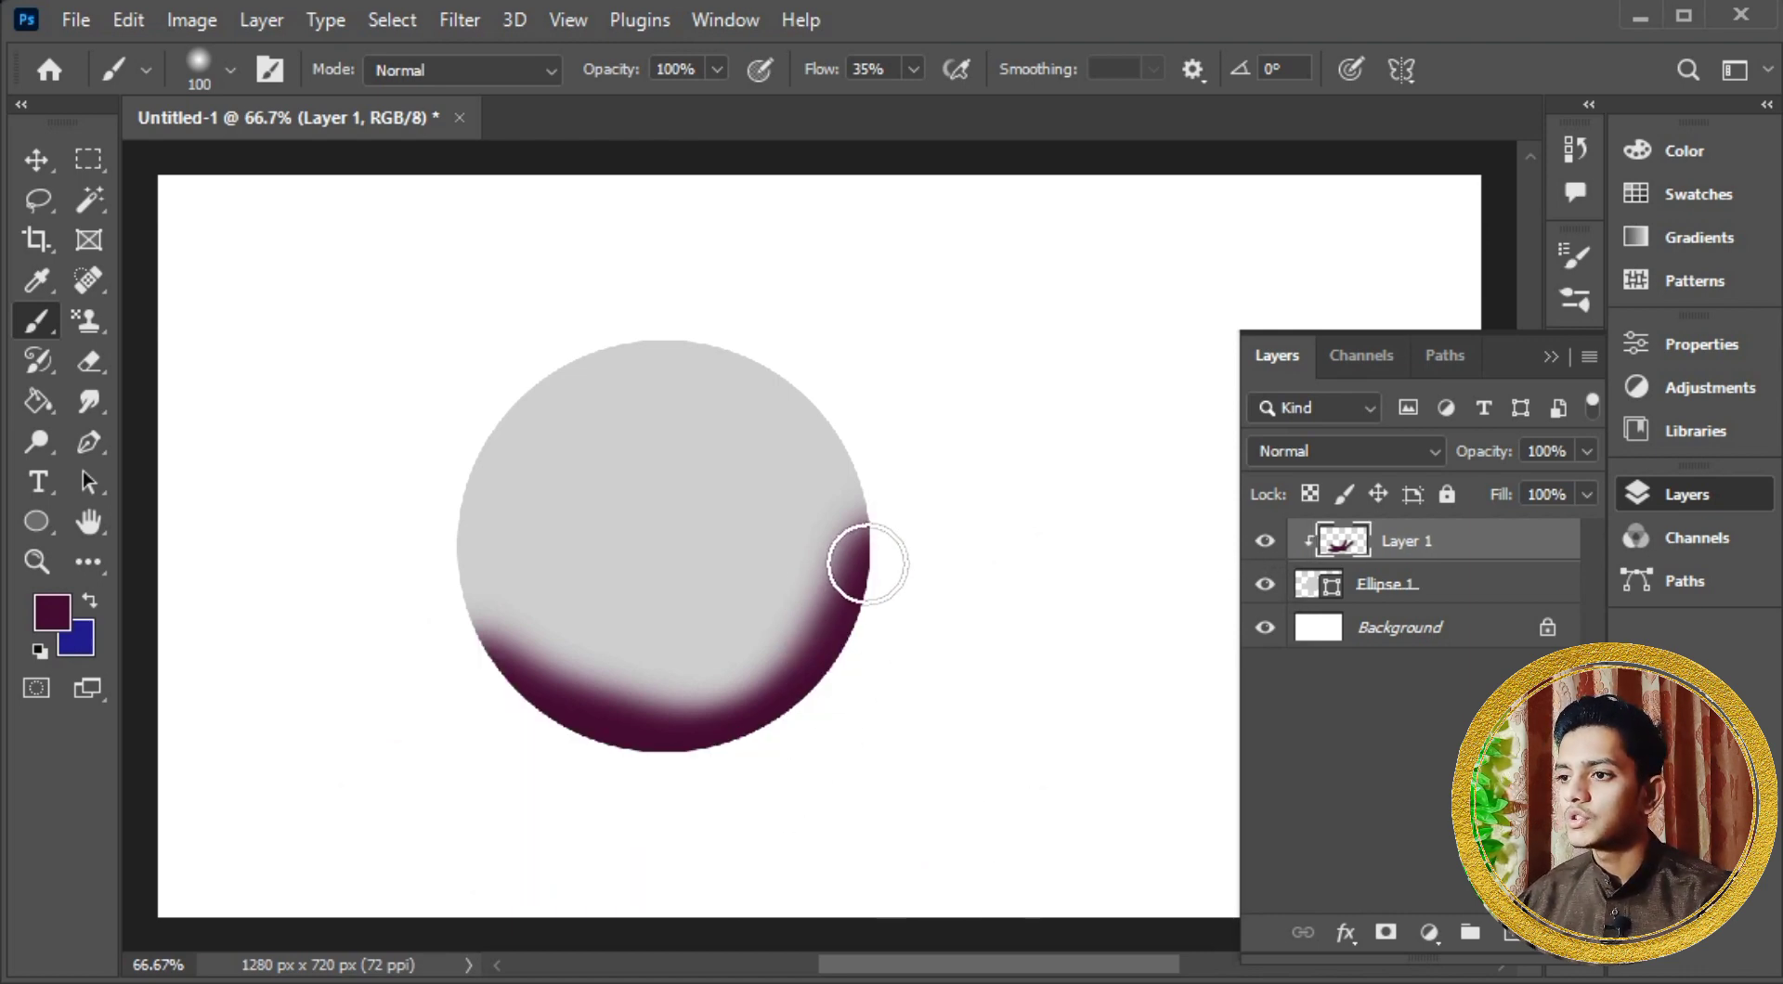
# Step: Cover the whole circle with maroon brush strokes on the clipped Layer 1
pyautogui.moveTo(696, 374)
pyautogui.mouseDown()
pyautogui.moveTo(507, 561)
pyautogui.moveTo(527, 852)
pyautogui.moveTo(782, 526)
pyautogui.moveTo(738, 364)
pyautogui.moveTo(553, 721)
pyautogui.moveTo(711, 478)
pyautogui.moveTo(502, 616)
pyautogui.moveTo(750, 551)
pyautogui.moveTo(669, 446)
pyautogui.moveTo(647, 498)
pyautogui.mouseUp()
pyautogui.moveTo(510, 548)
pyautogui.mouseDown()
pyautogui.moveTo(628, 359)
pyautogui.moveTo(538, 594)
pyautogui.mouseUp()
pyautogui.moveTo(796, 665)
pyautogui.mouseDown()
pyautogui.moveTo(850, 424)
pyautogui.moveTo(850, 627)
pyautogui.moveTo(714, 723)
pyautogui.moveTo(500, 594)
pyautogui.moveTo(548, 431)
pyautogui.moveTo(469, 481)
pyautogui.moveTo(658, 836)
pyautogui.moveTo(807, 681)
pyautogui.moveTo(721, 673)
pyautogui.mouseUp()
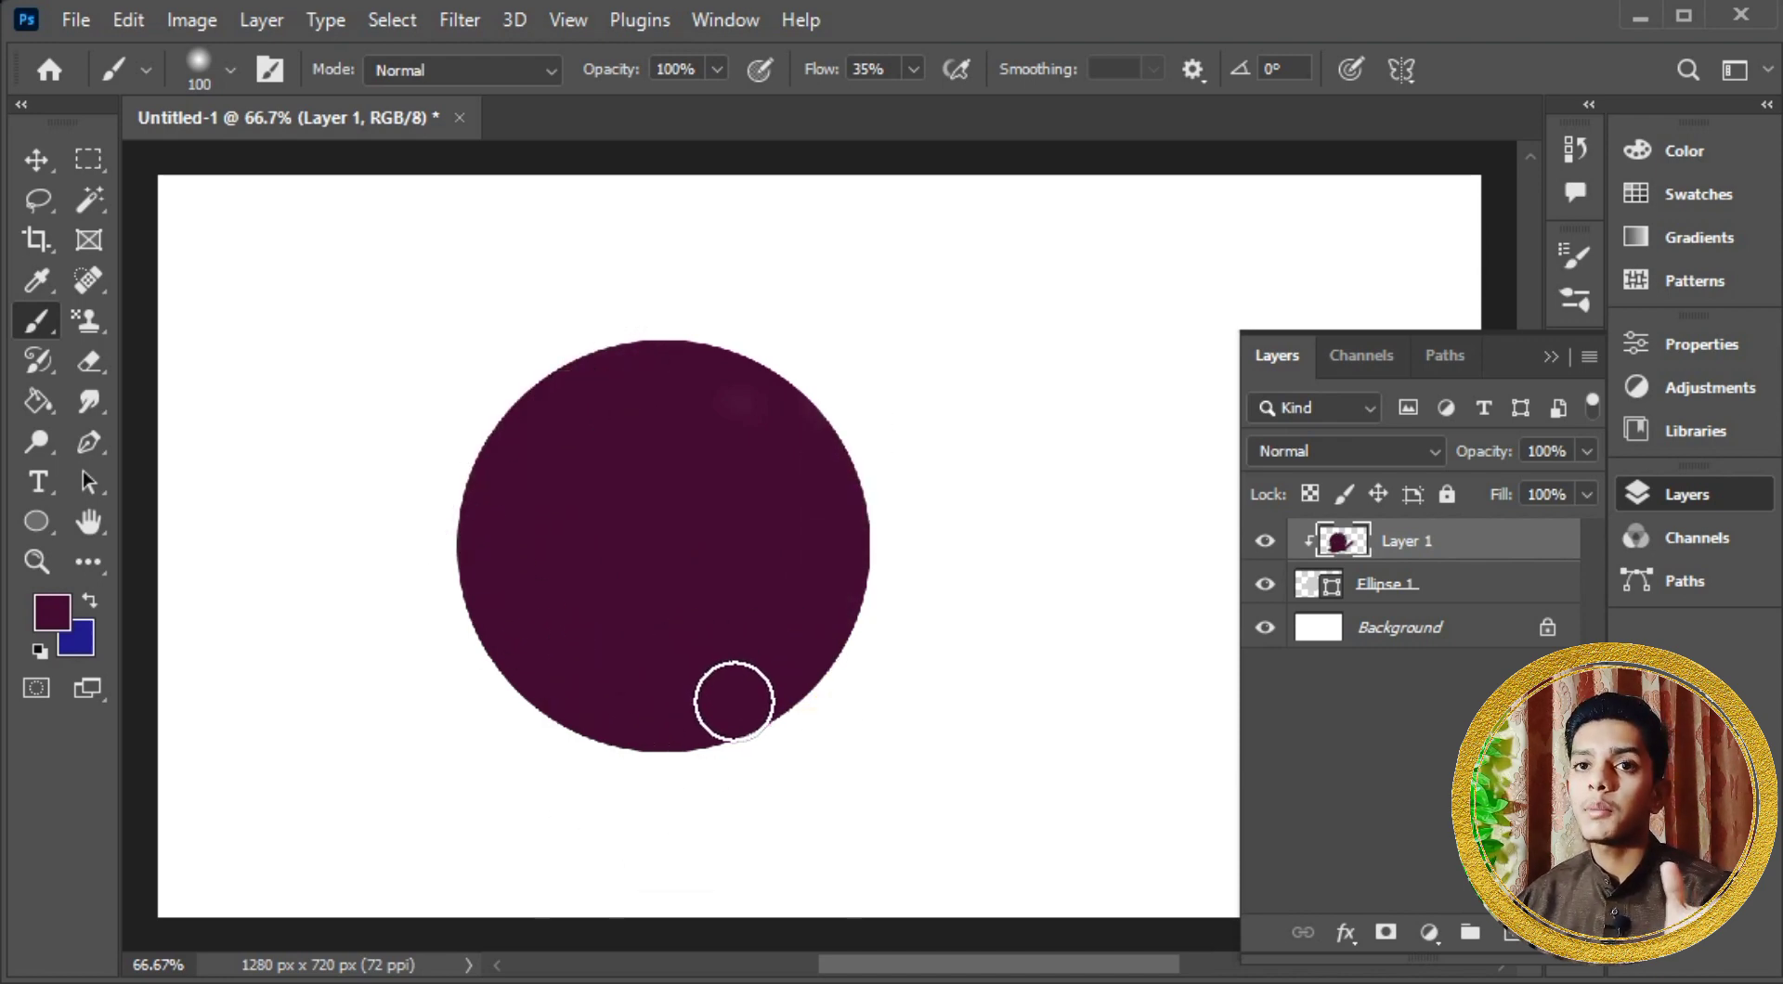
# Step: Undo all the maroon strokes on Layer 1 and delete that layer, keeping the ellipse visible
pyautogui.hotkey('ctrl', 'z')
pyautogui.hotkey('ctrl', 'z')
pyautogui.hotkey('ctrl', 'z')
pyautogui.hotkey('ctrl', 'z')
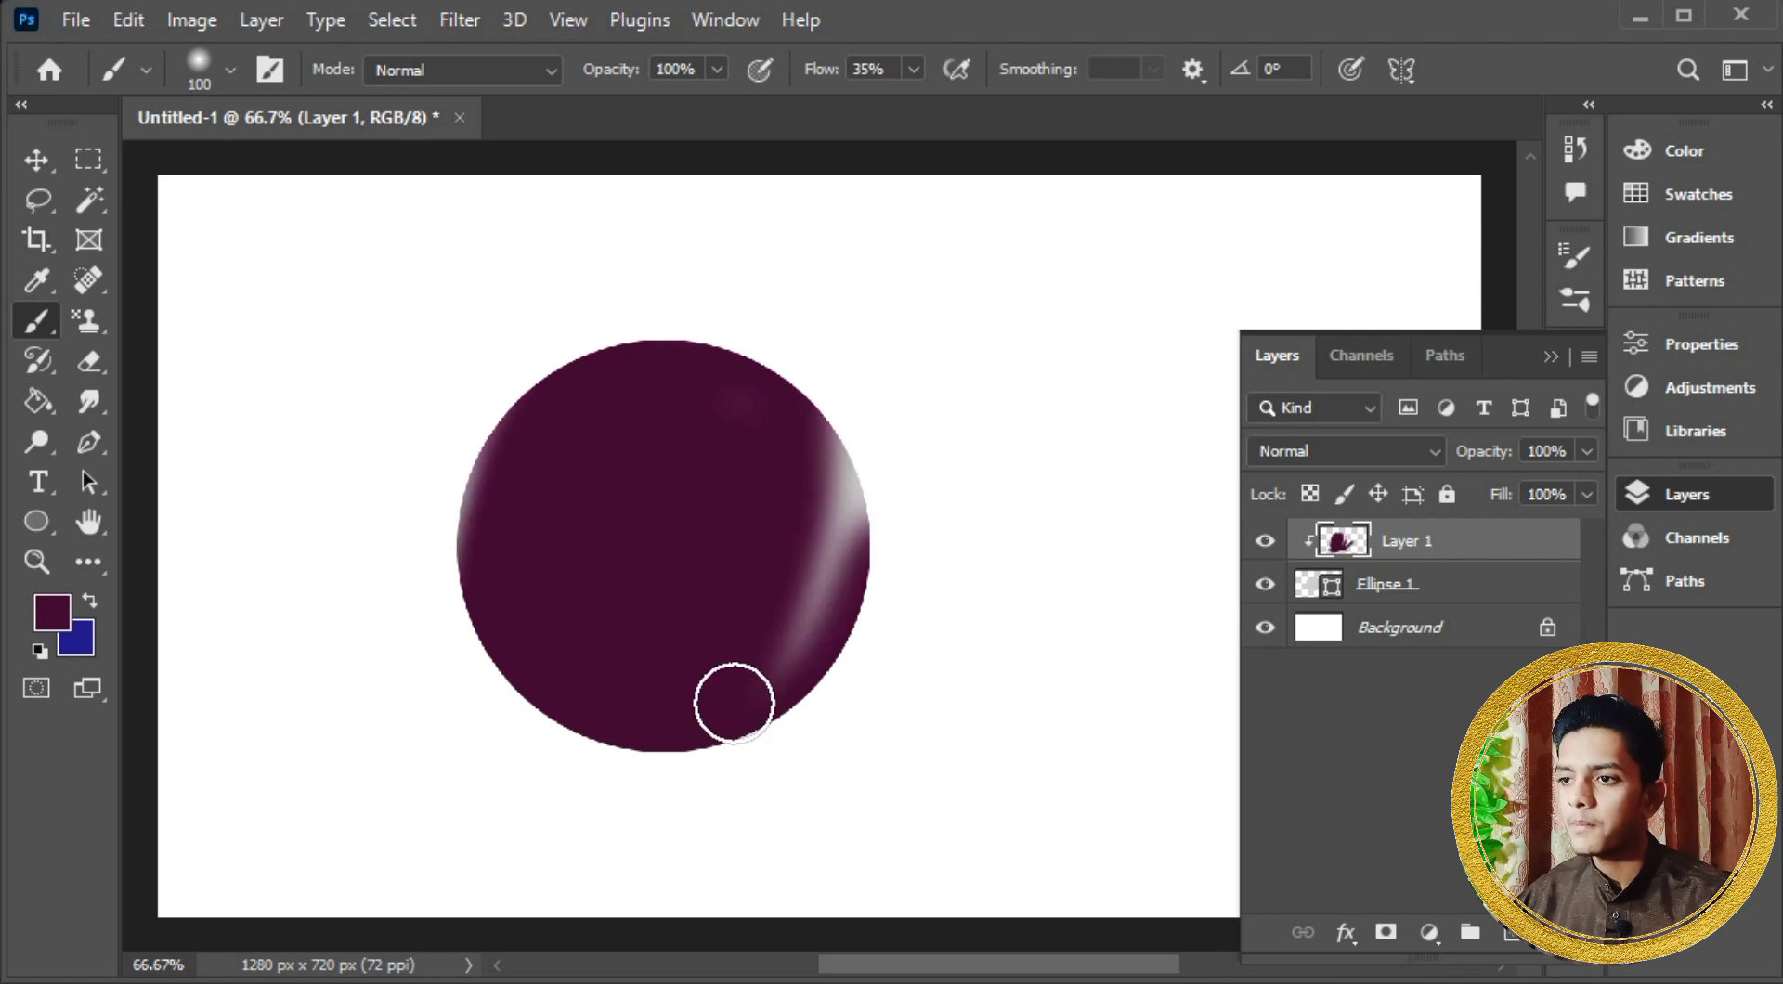
pyautogui.hotkey('ctrl', 'z')
pyautogui.hotkey('ctrl', 'z')
pyautogui.hotkey('ctrl', 'z')
pyautogui.hotkey('ctrl', 'z')
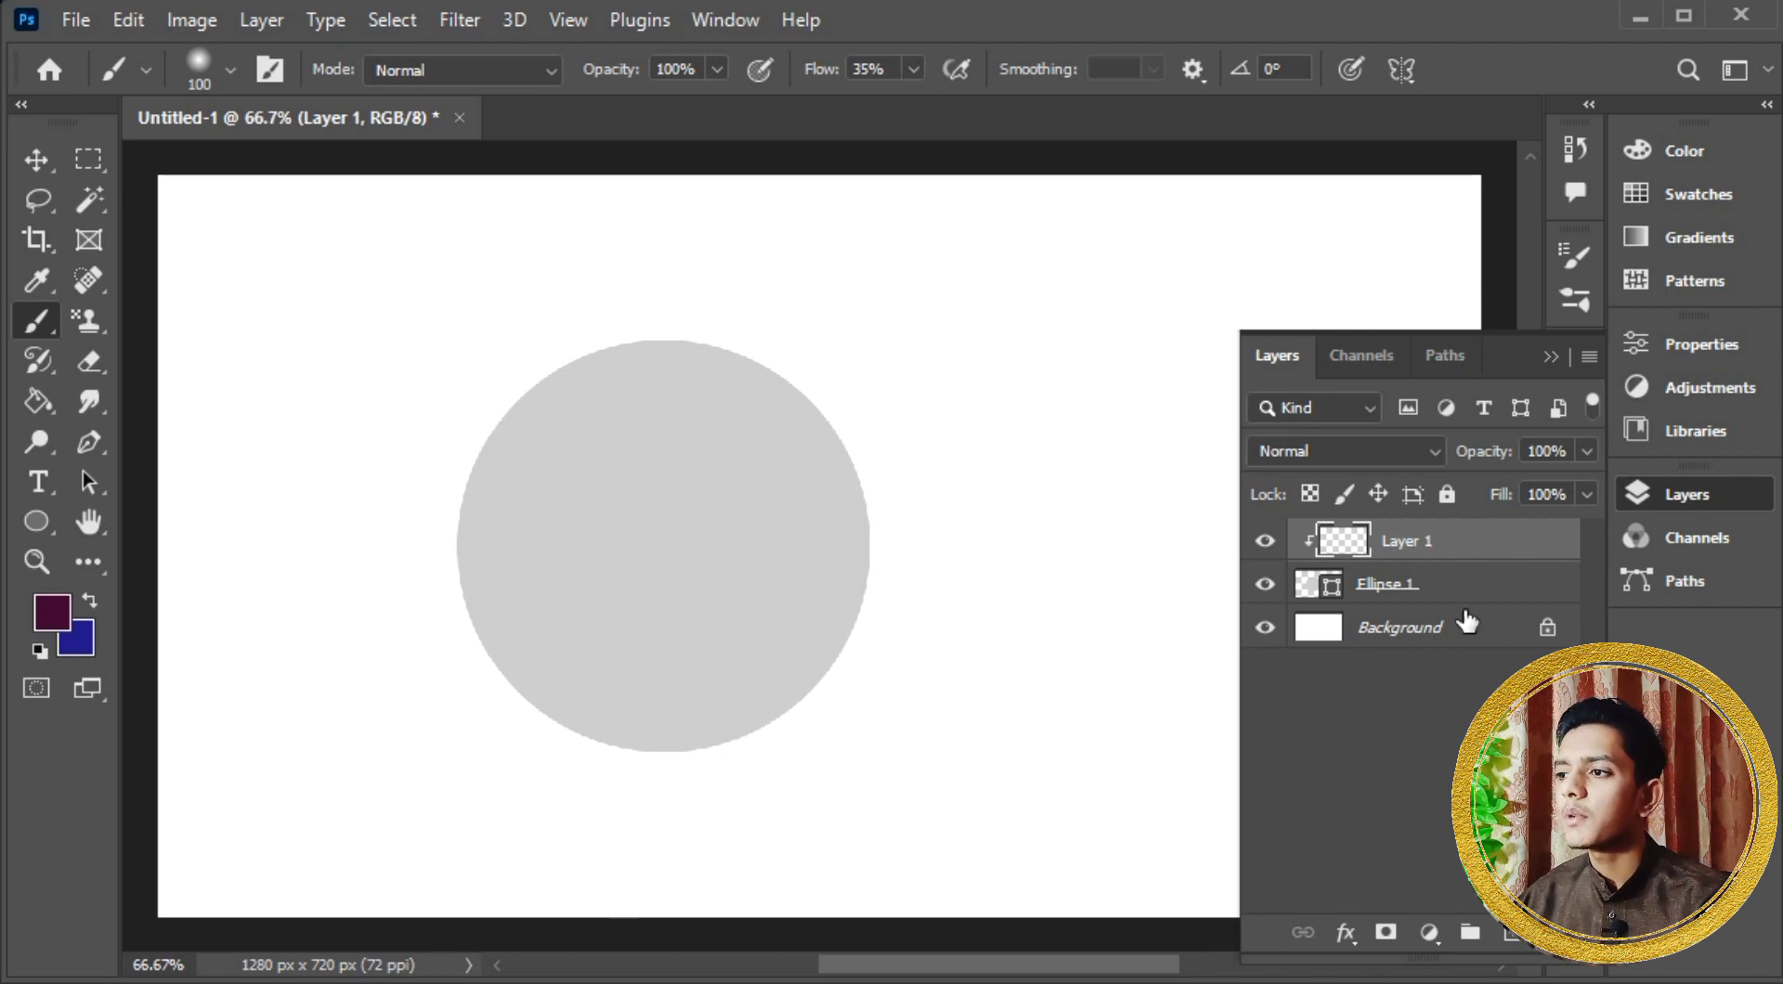
pyautogui.moveTo(1480, 538); pyautogui.dragTo(1513, 932)
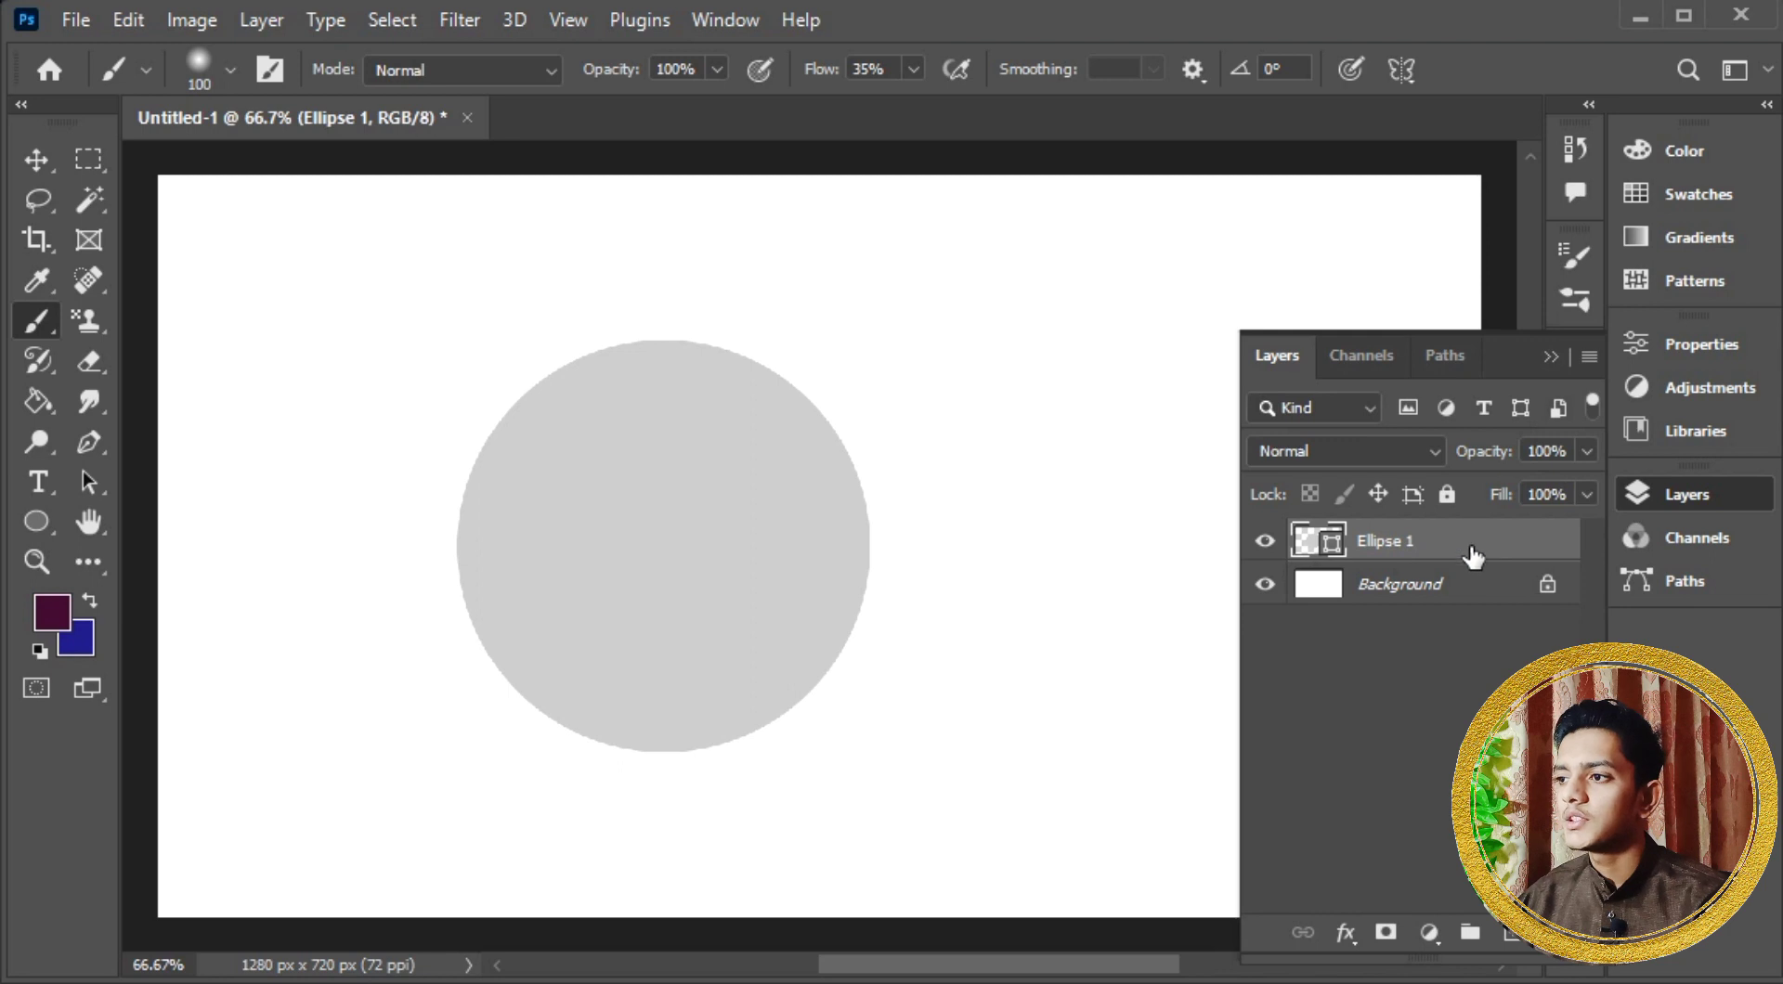
pyautogui.click(1264, 540)
pyautogui.click(1263, 540)
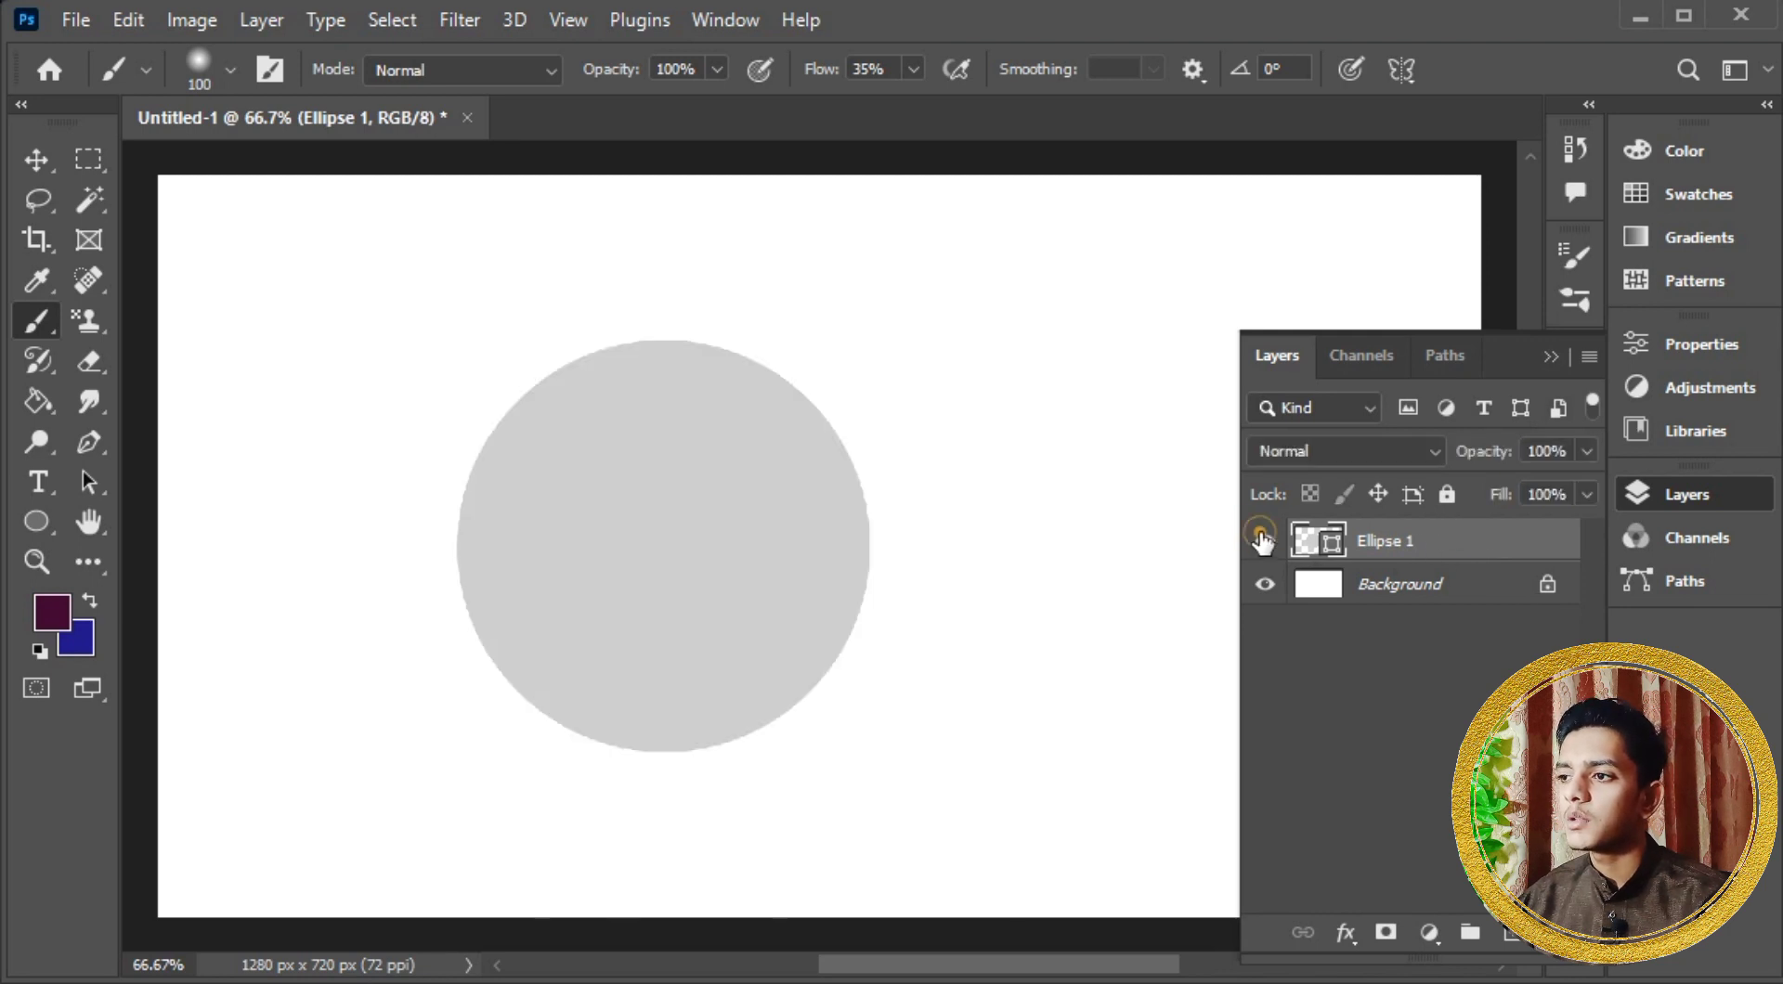
# Step: In student (64).JPG, unlock the Background layer and convert it to a smart object
pyautogui.click(1555, 358)
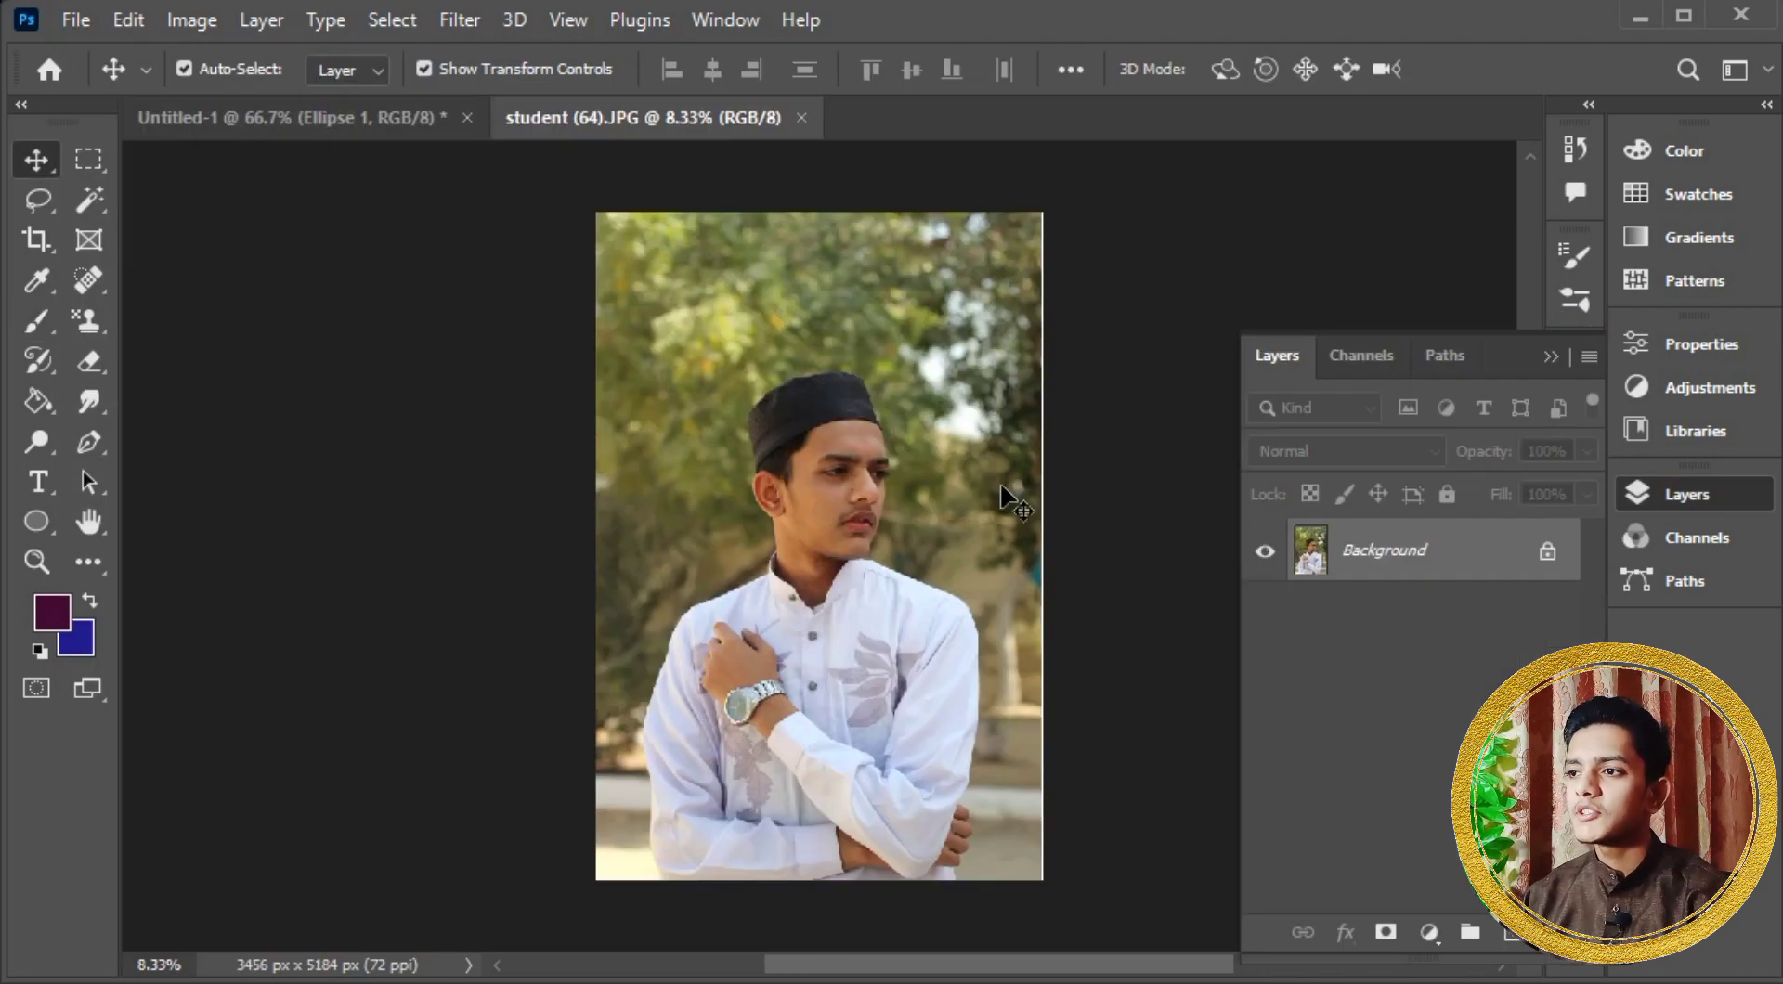
pyautogui.click(1546, 554)
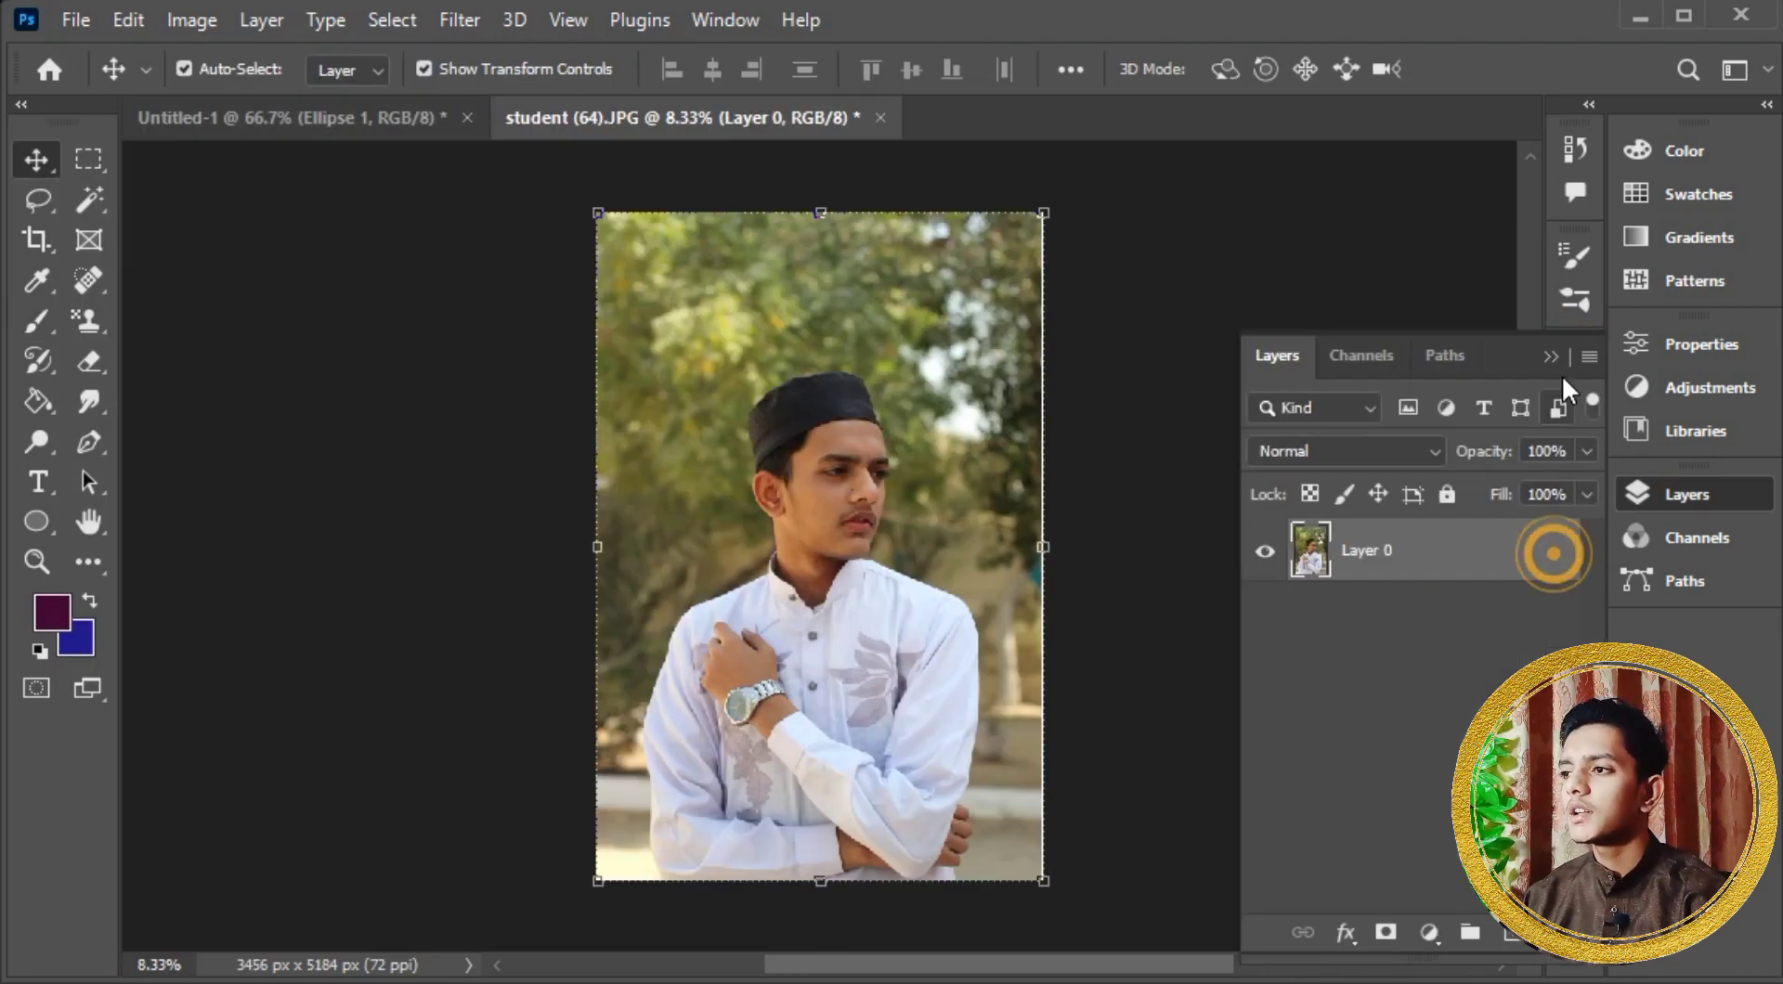
pyautogui.click(1553, 358)
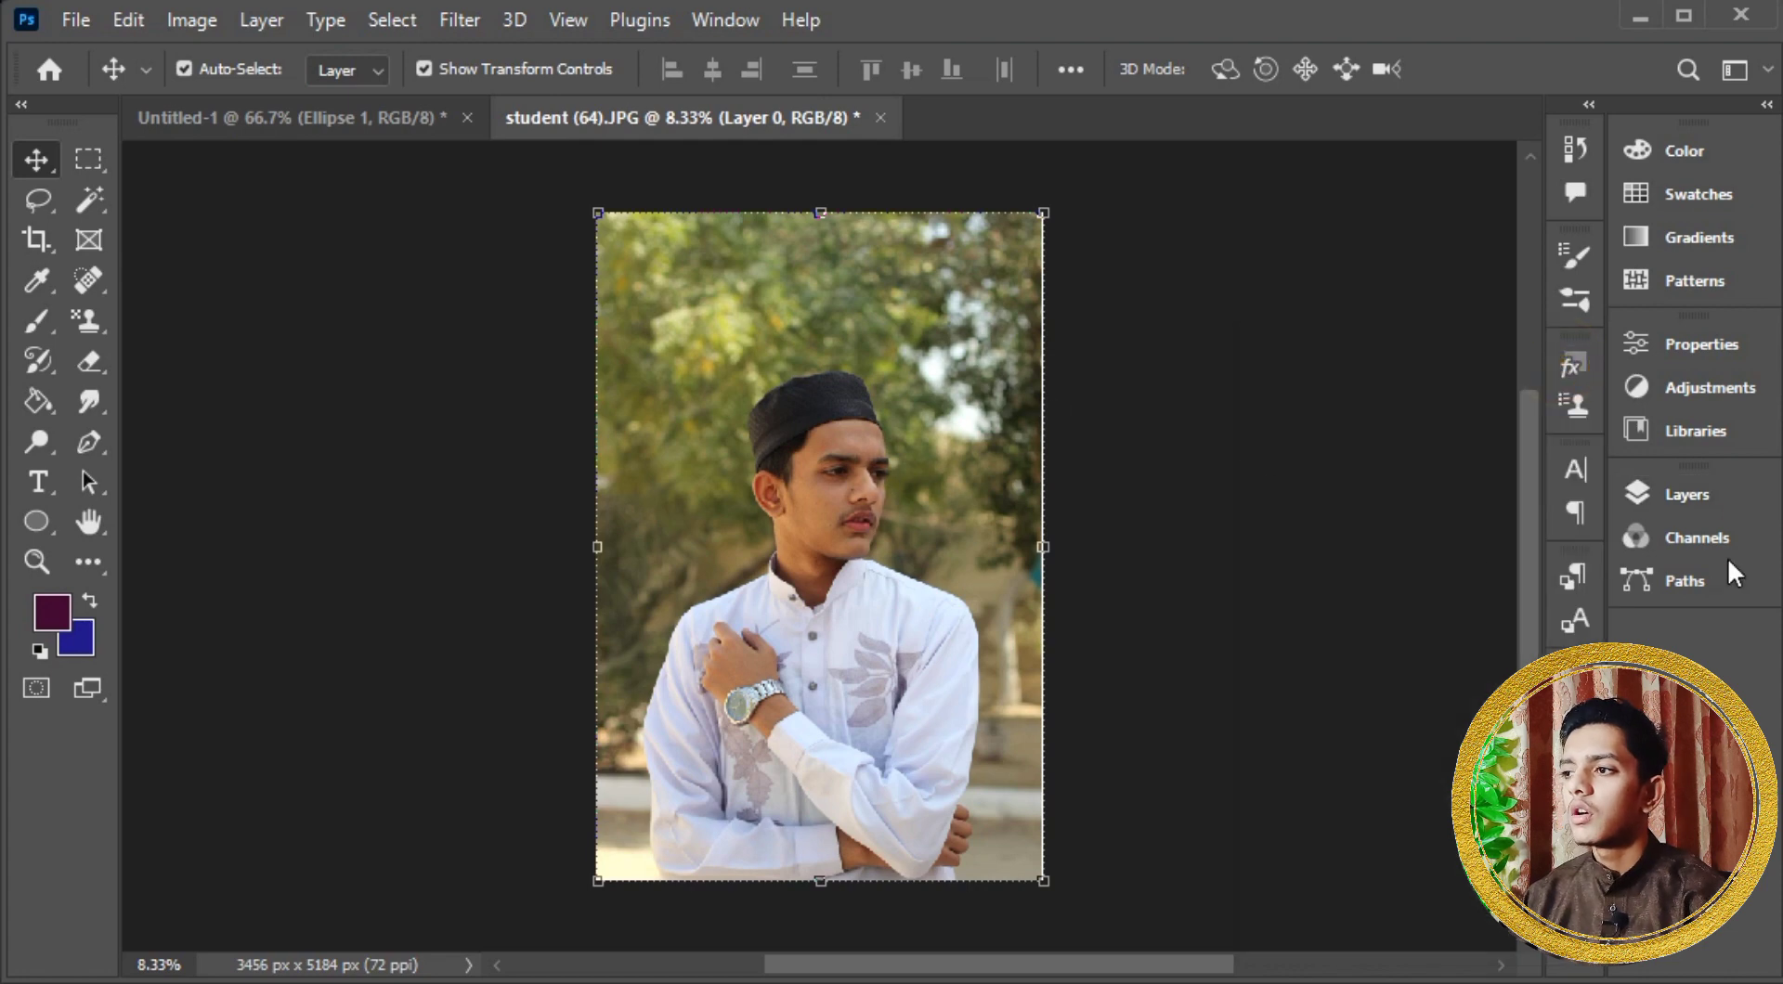
pyautogui.click(1730, 485)
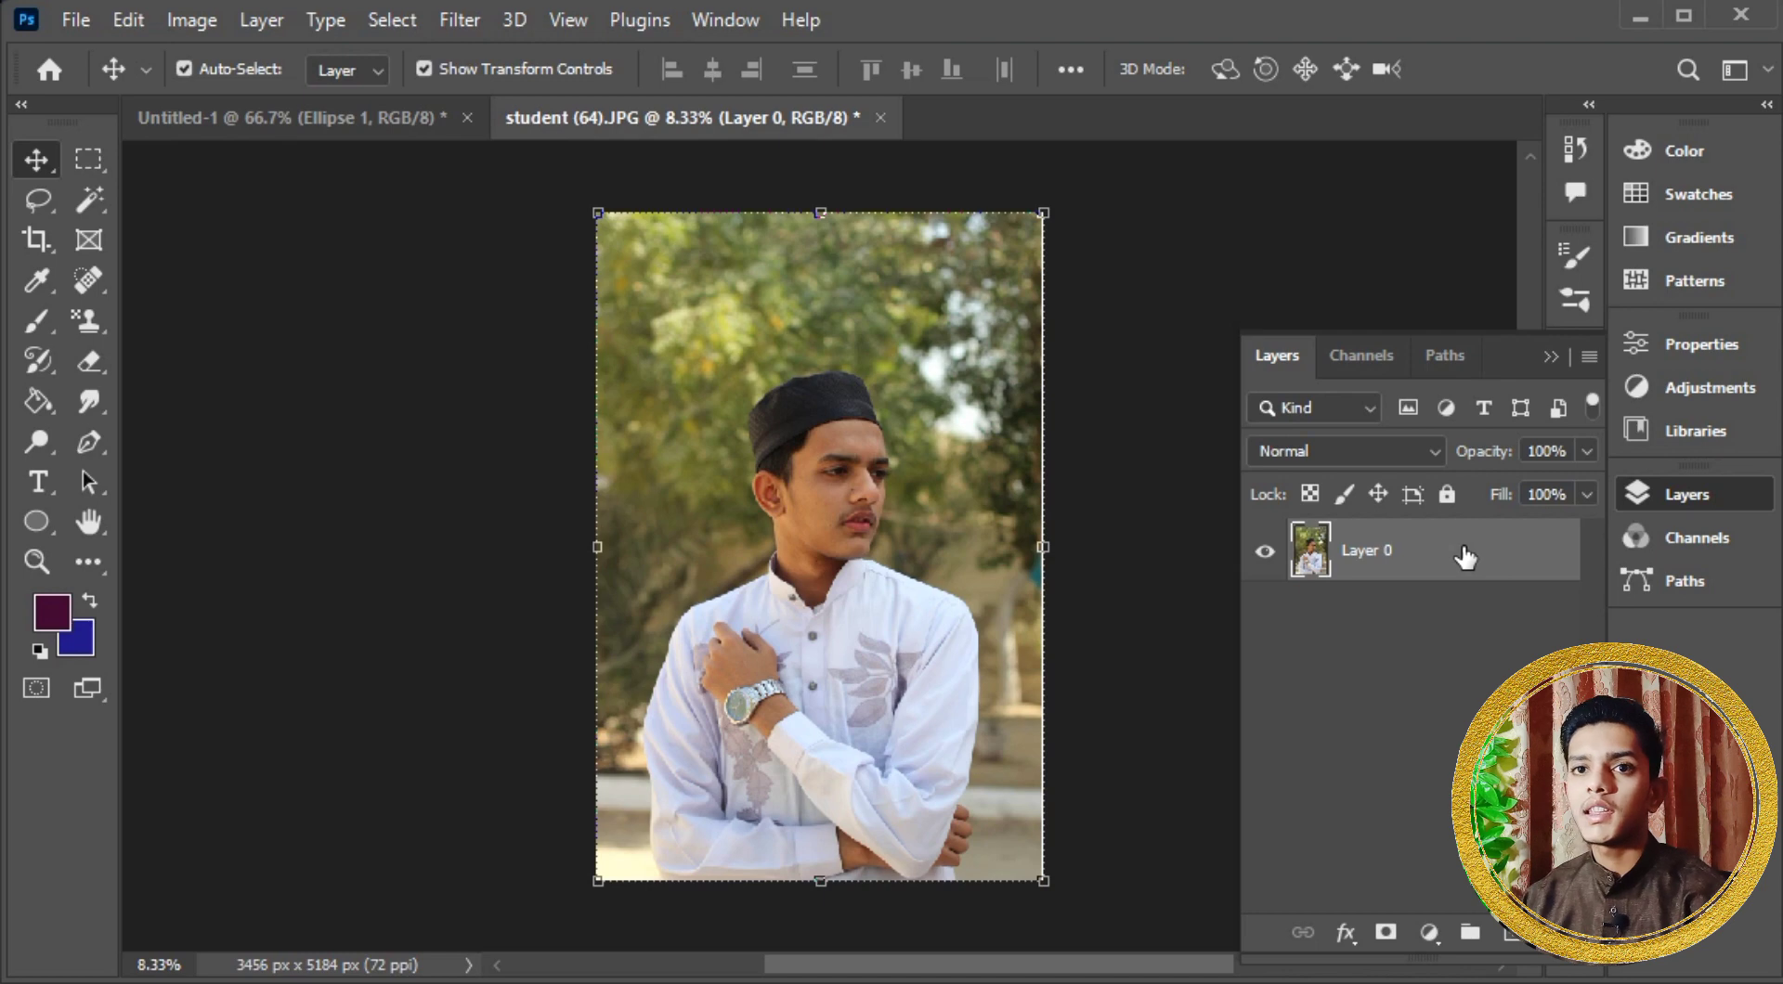
pyautogui.rightClick(1463, 546)
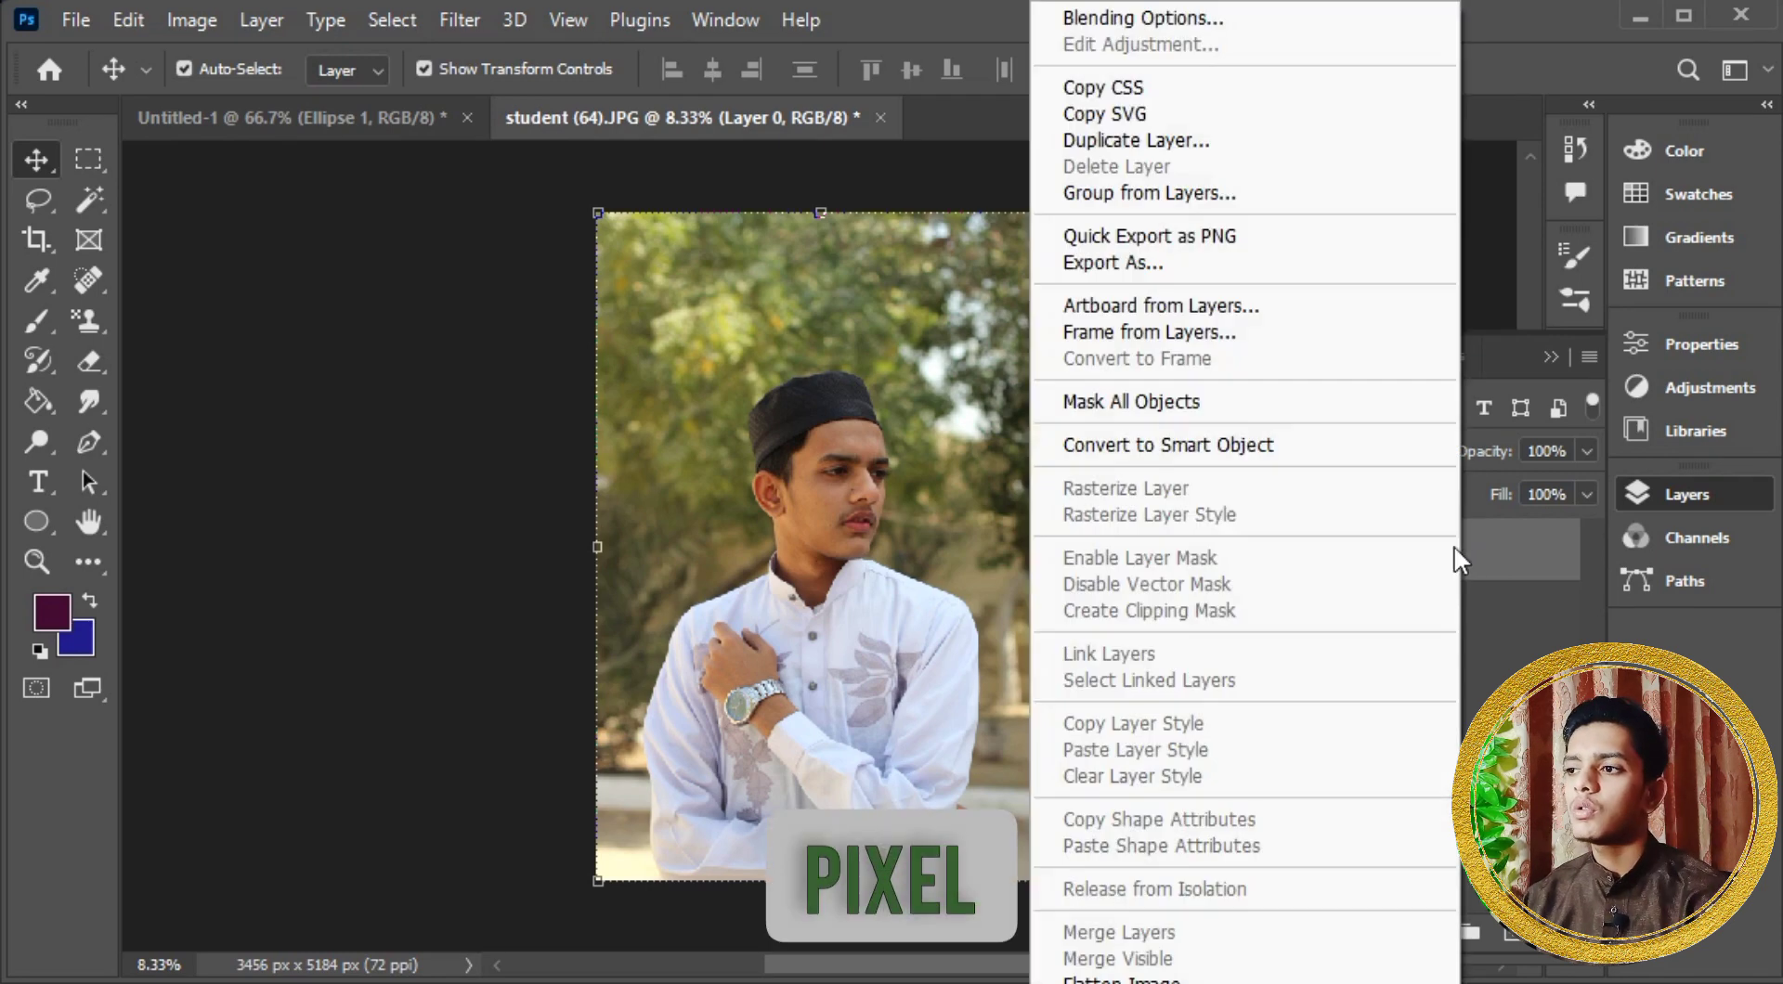
pyautogui.click(1137, 444)
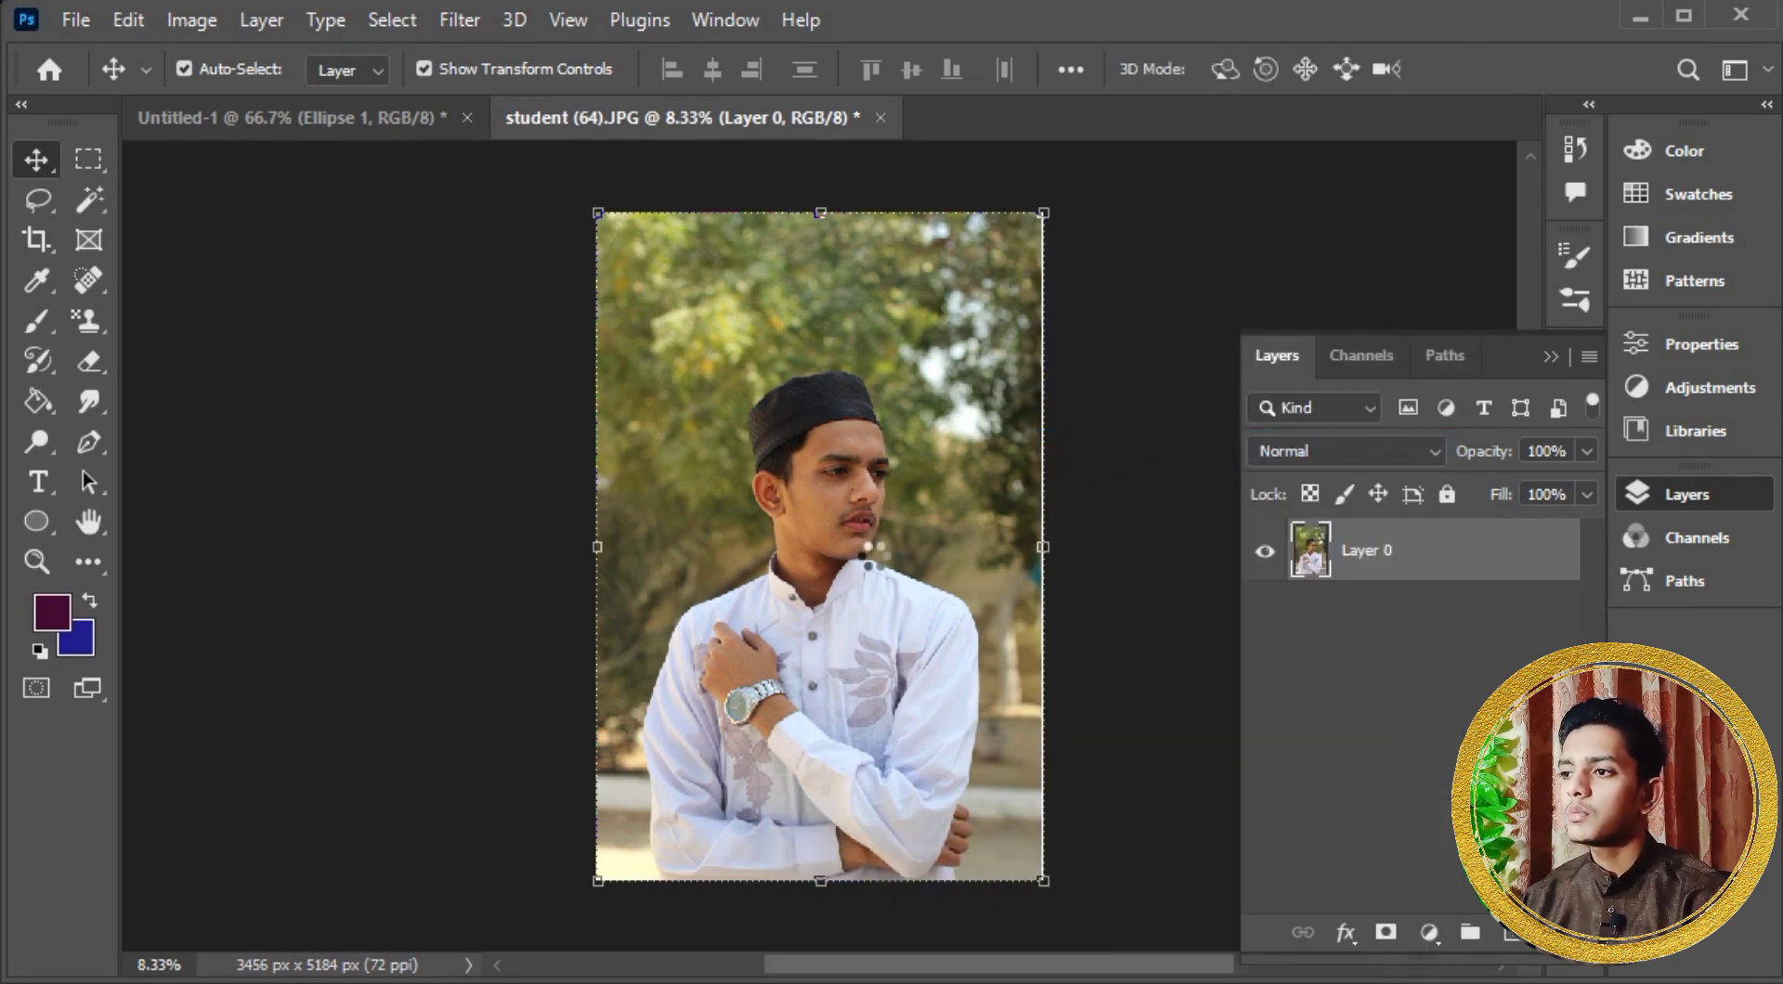
# Step: Bring the photo smart object into the Untitled-1 document as a layer above the ellipse
pyautogui.moveTo(877, 570); pyautogui.dragTo(421, 130)
pyautogui.moveTo(696, 500); pyautogui.dragTo(811, 542)
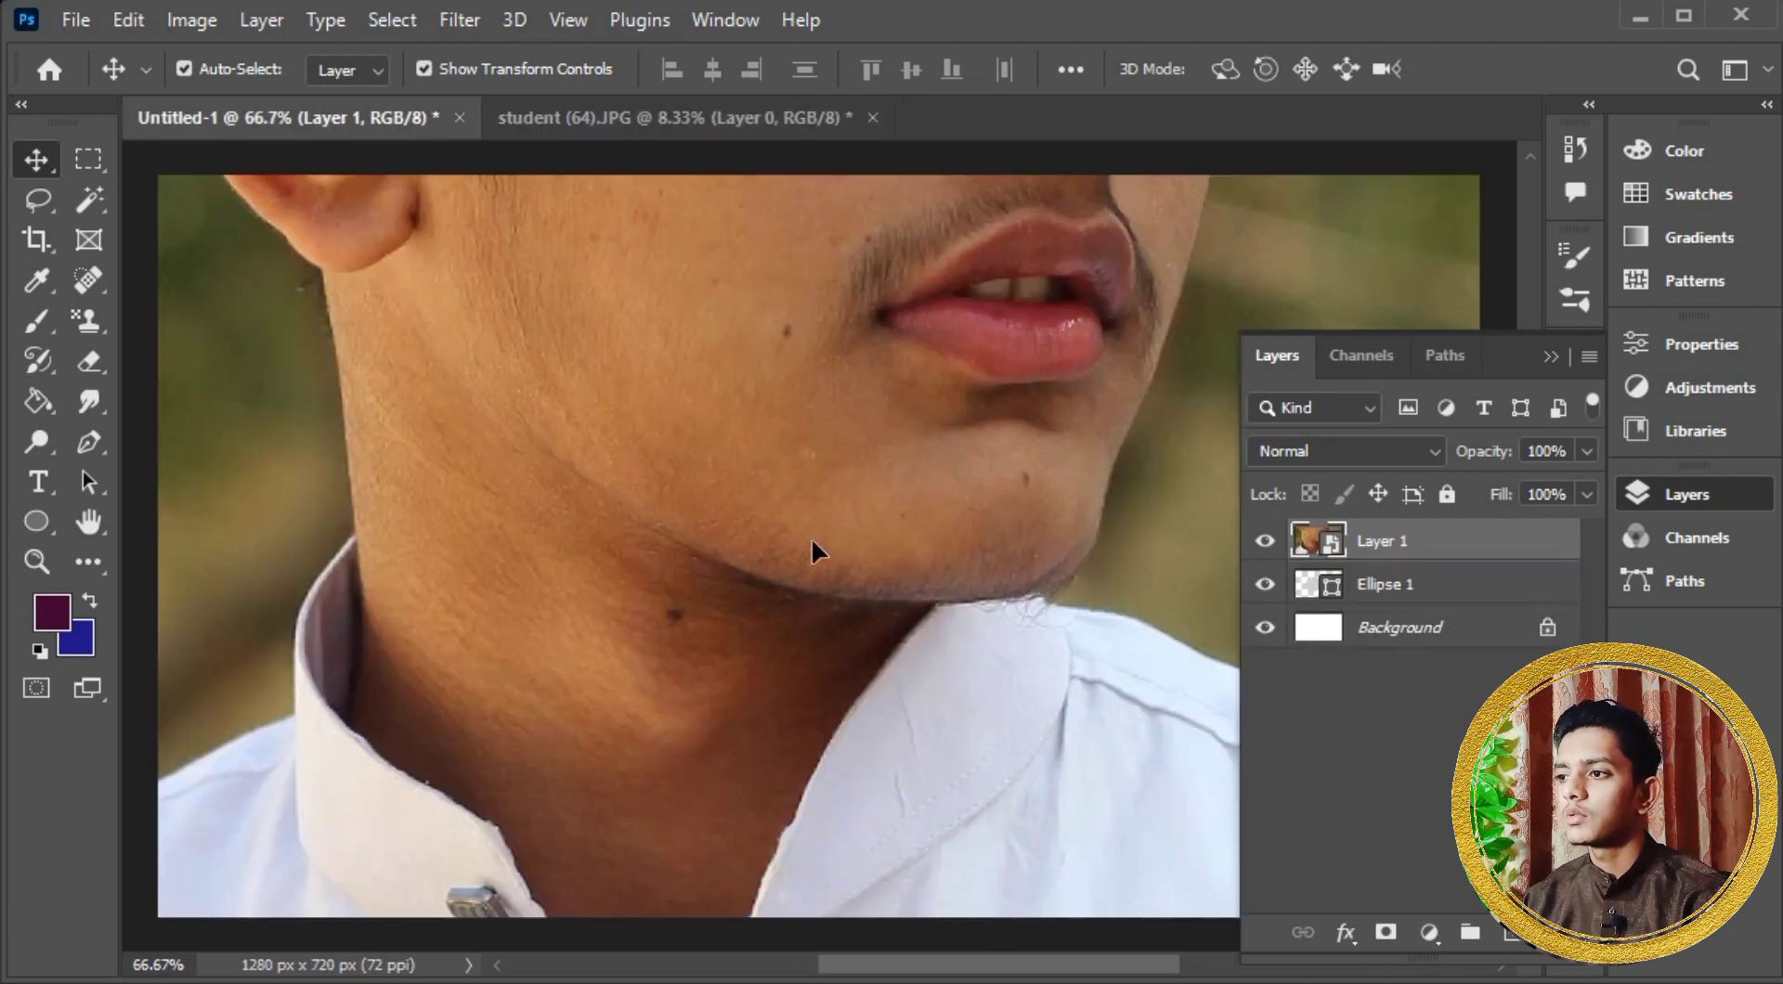
pyautogui.hotkey('ctrl', '-')
pyautogui.hotkey('ctrl', '-')
pyautogui.hotkey('ctrl', '-')
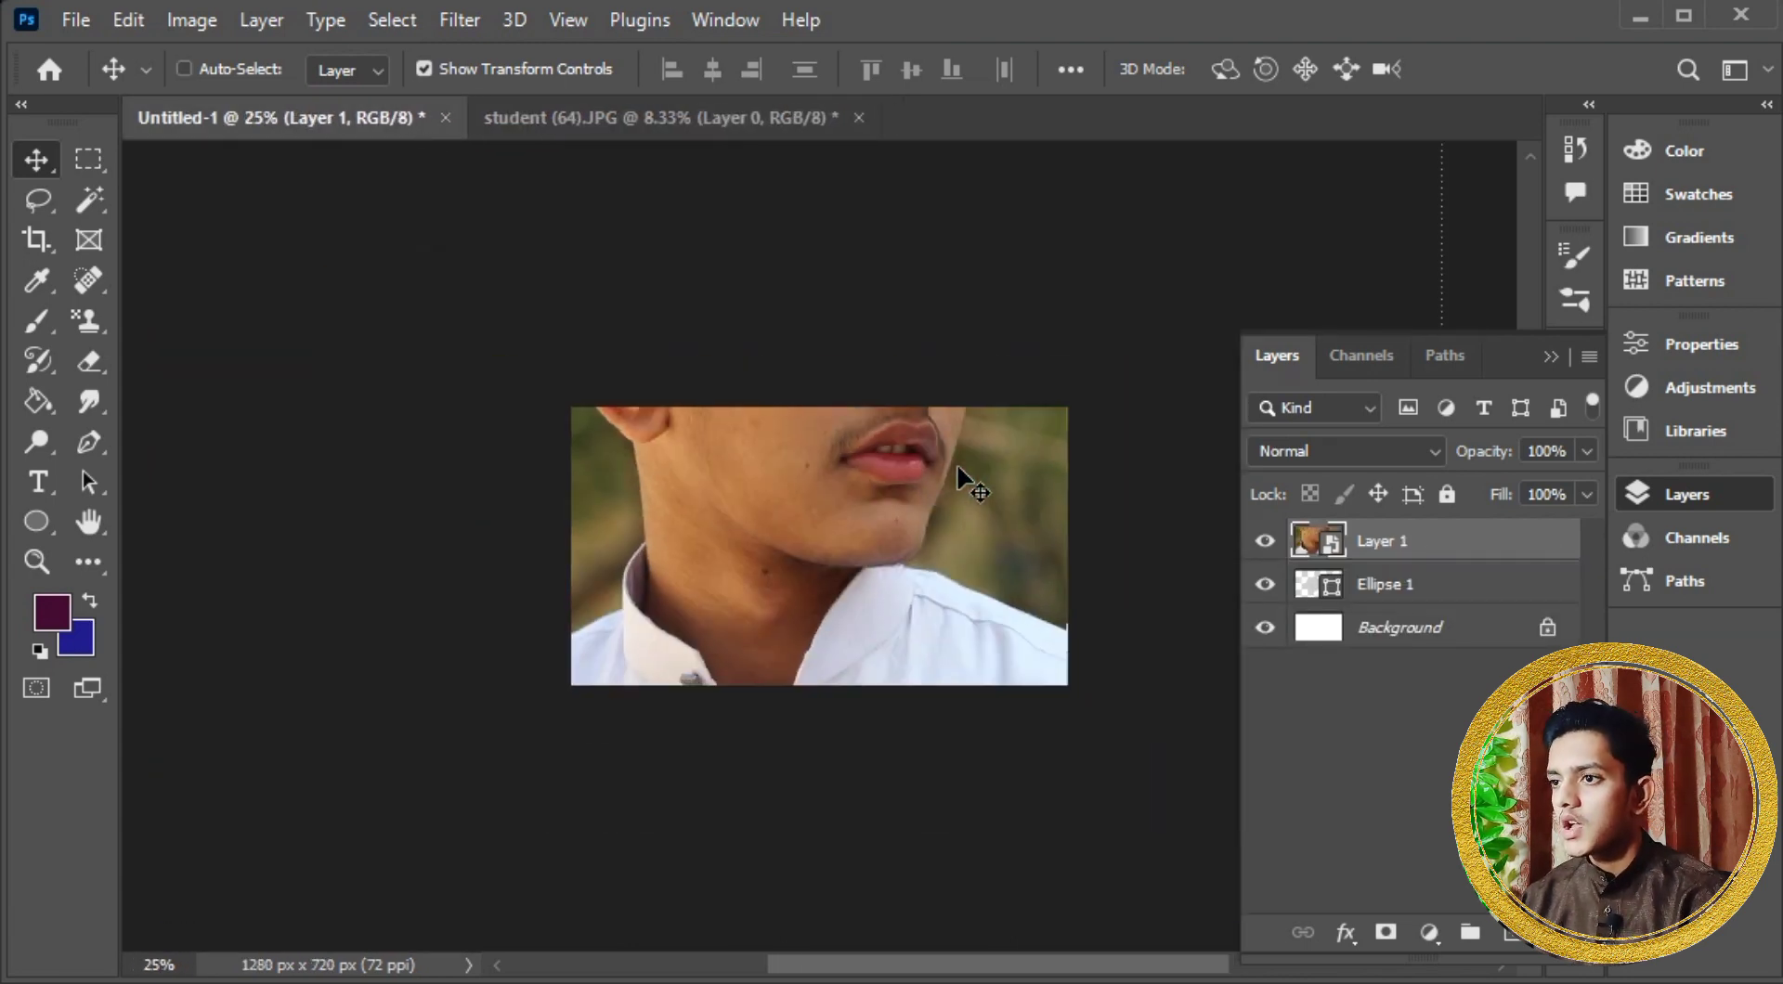
# Step: Scale the photo layer proportionally to 13.27% so it fits within the canvas over the circle
pyautogui.hotkey('ctrl', 't')
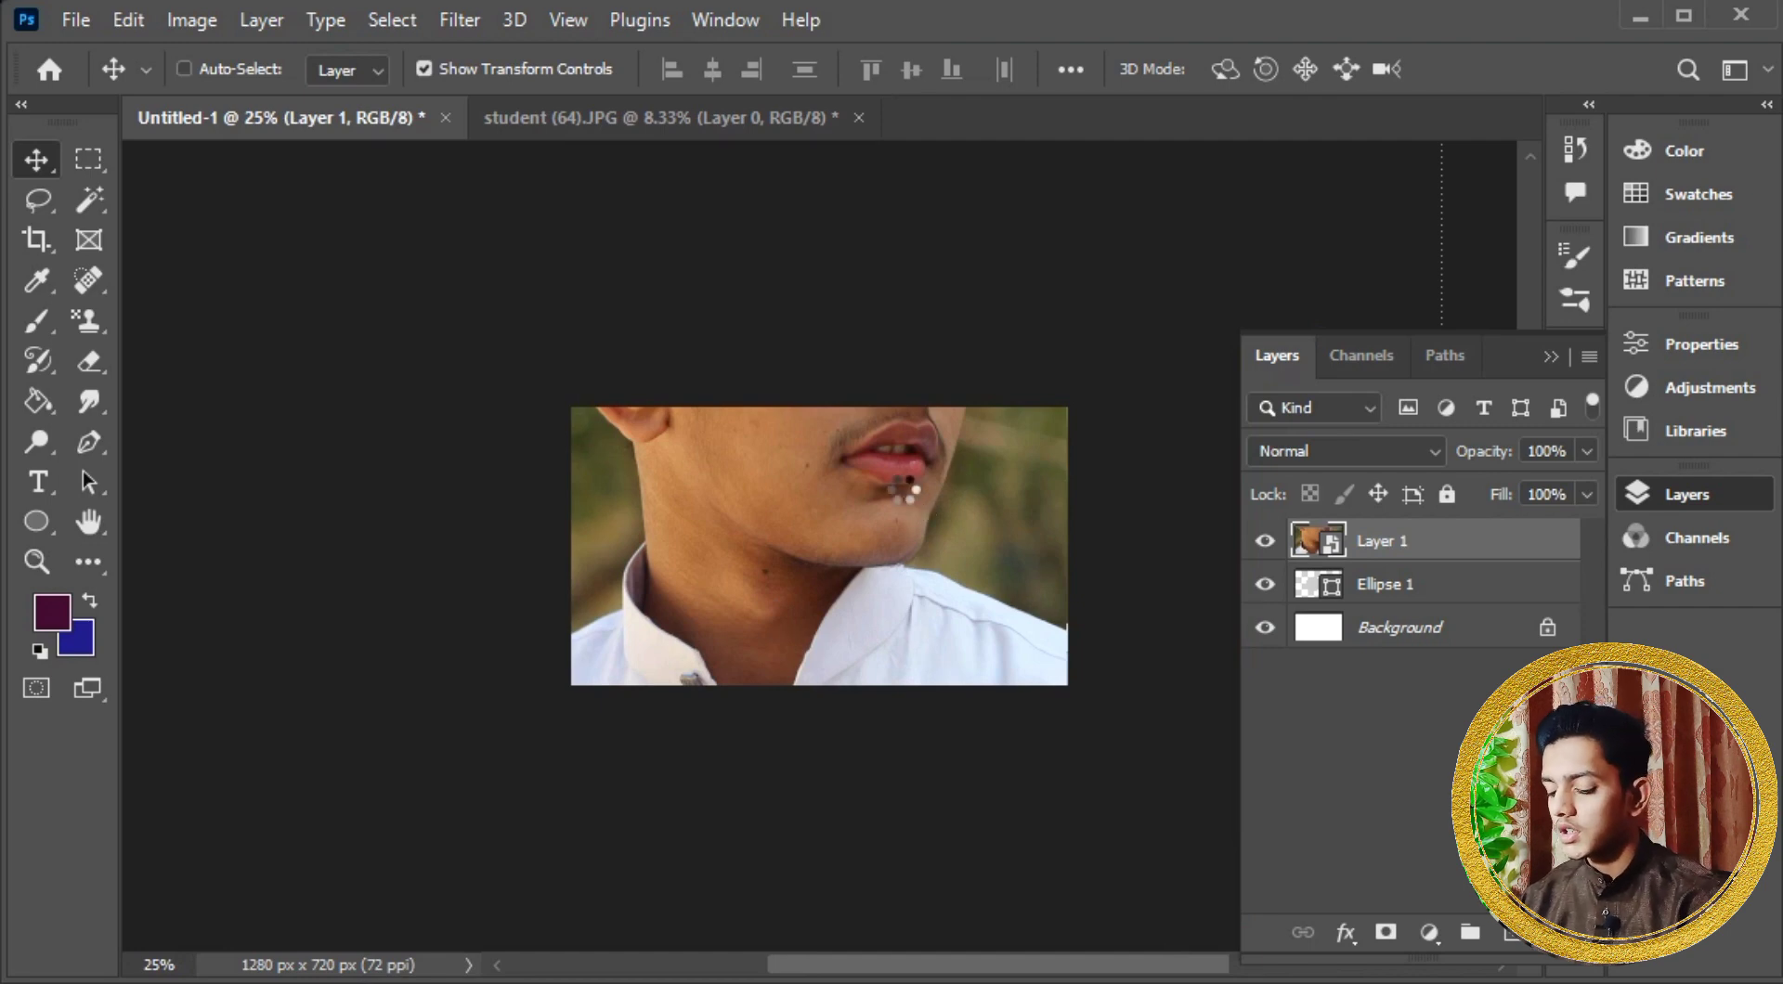
pyautogui.hotkey('ctrl', '0')
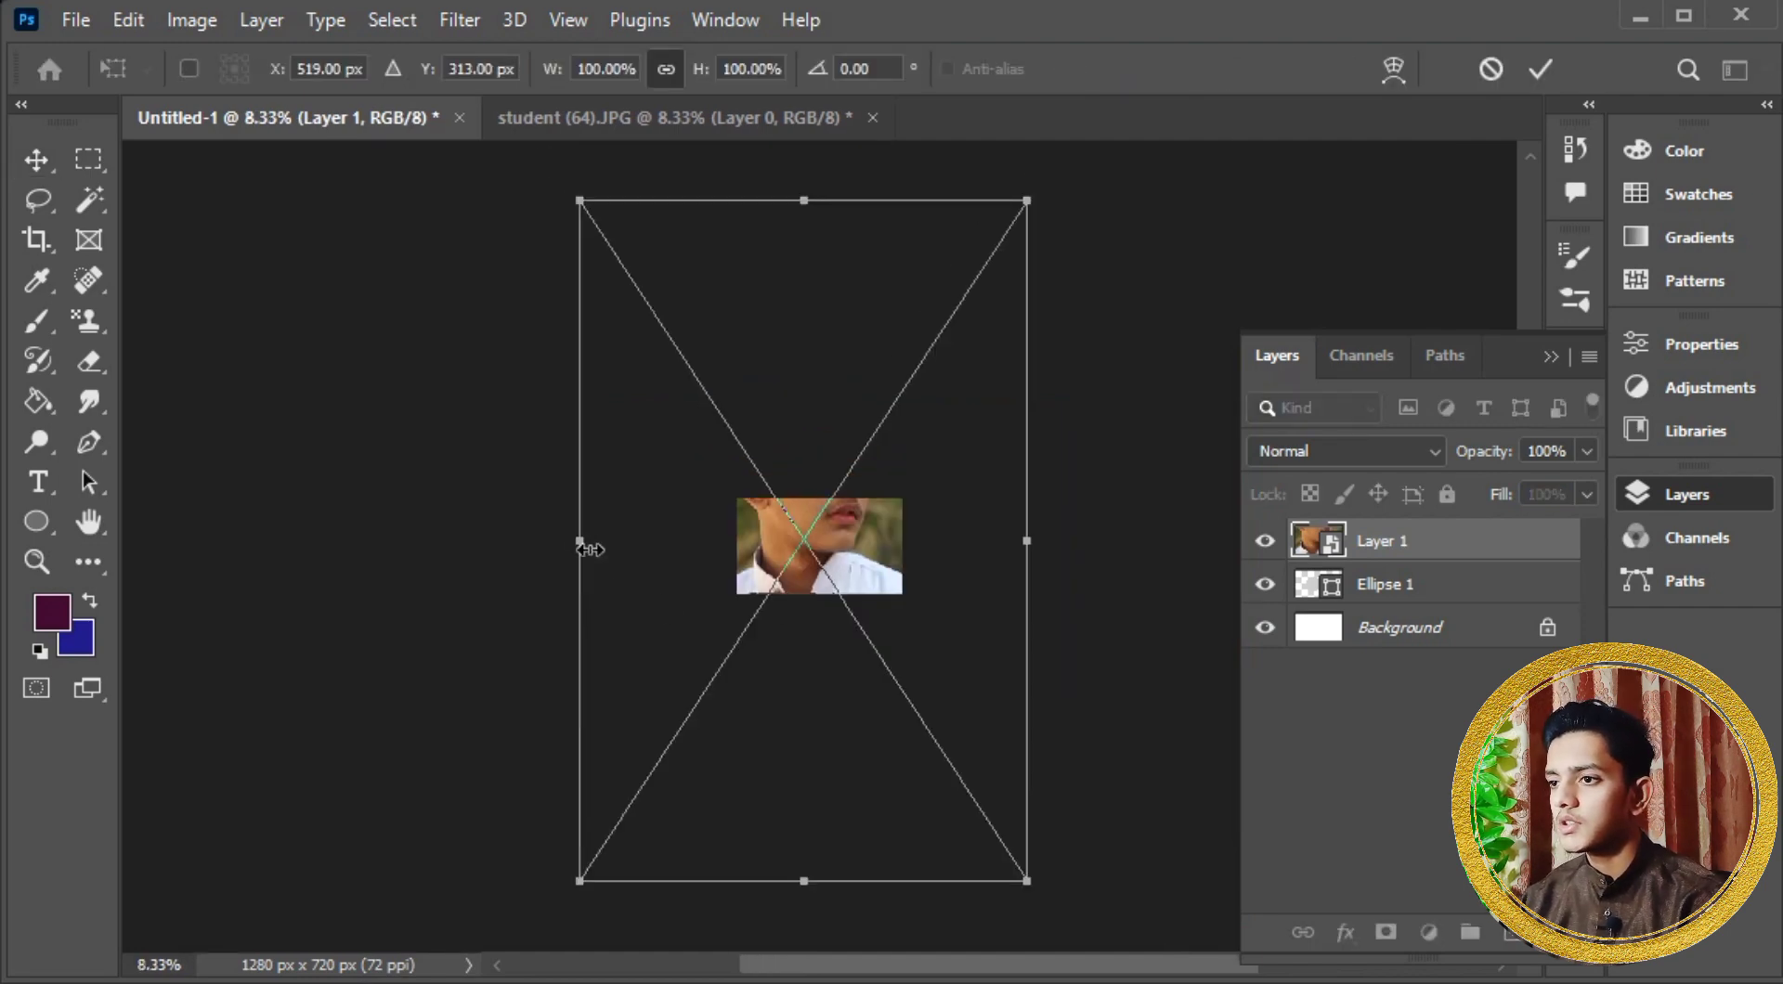
pyautogui.moveTo(579, 540); pyautogui.dragTo(819, 582)
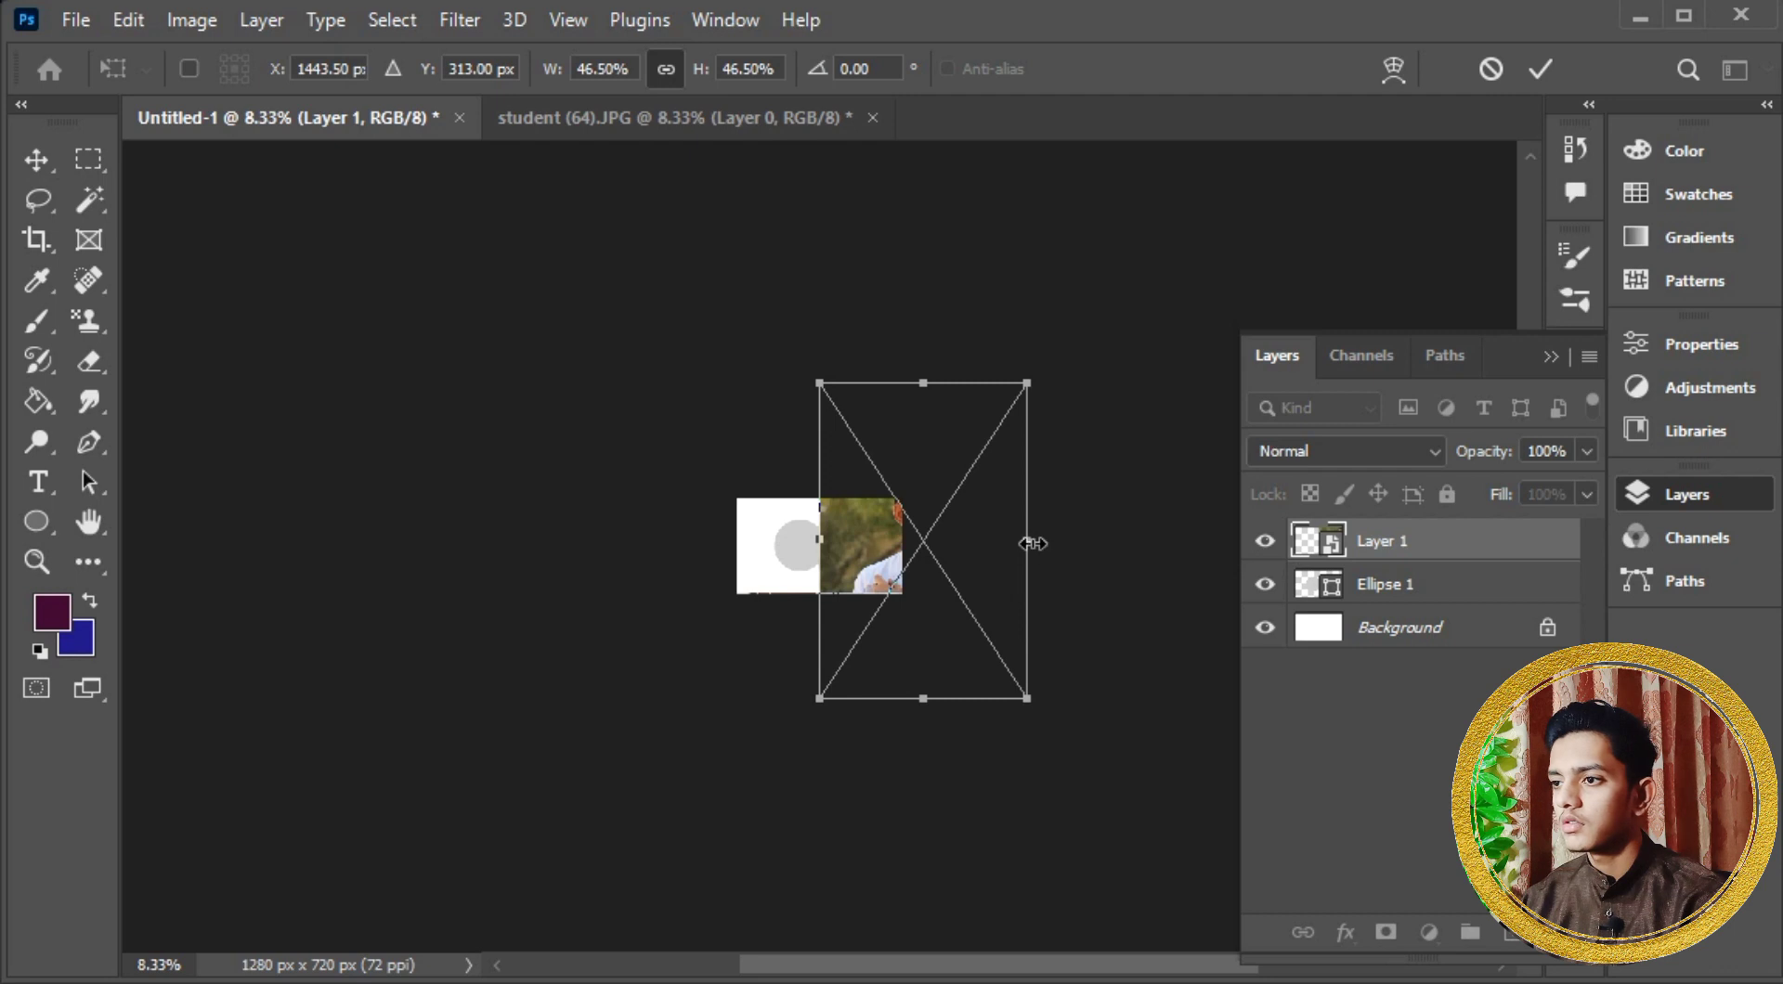
pyautogui.moveTo(1027, 541); pyautogui.dragTo(803, 555)
pyautogui.hotkey('ctrl', '+')
pyautogui.hotkey('ctrl', '+')
pyautogui.hotkey('ctrl', '+')
pyautogui.hotkey('ctrl', '+')
pyautogui.hotkey('ctrl', '+')
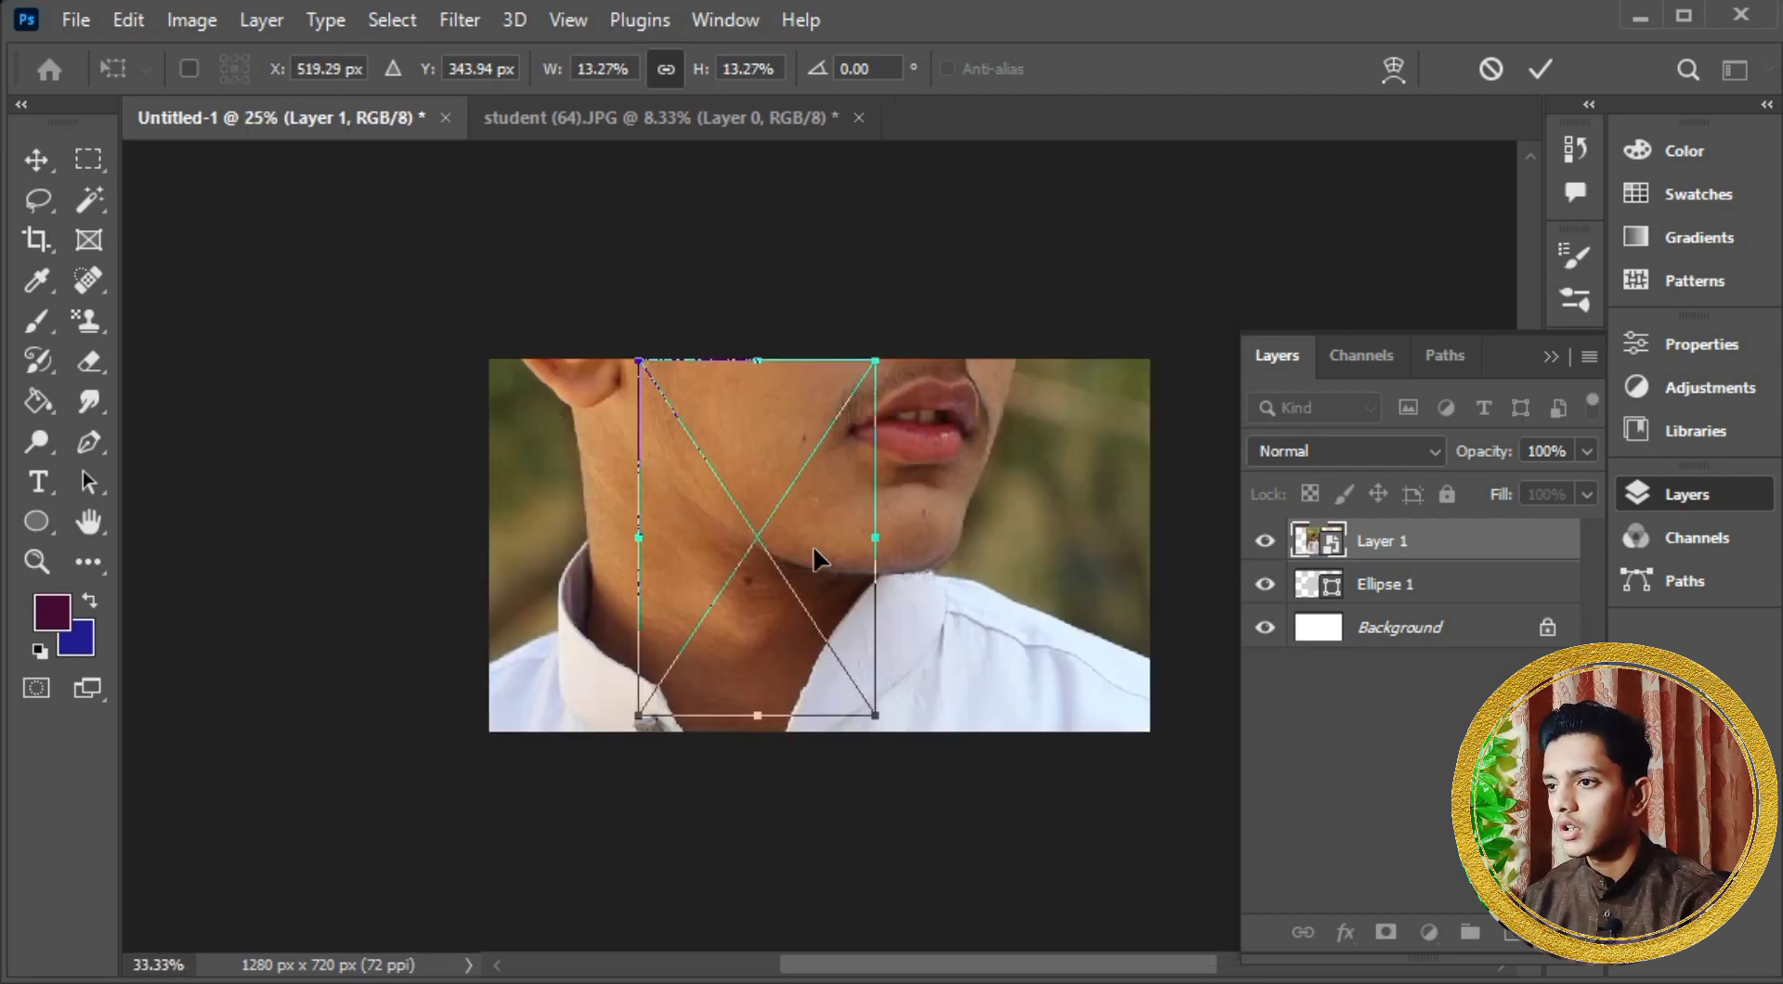
pyautogui.press('Return')
# Step: Clip the photo layer to the ellipse, centre it over the circle and scale it to 10.08%
pyautogui.keyDown('alt'); pyautogui.click(1483, 548); pyautogui.keyUp('alt')
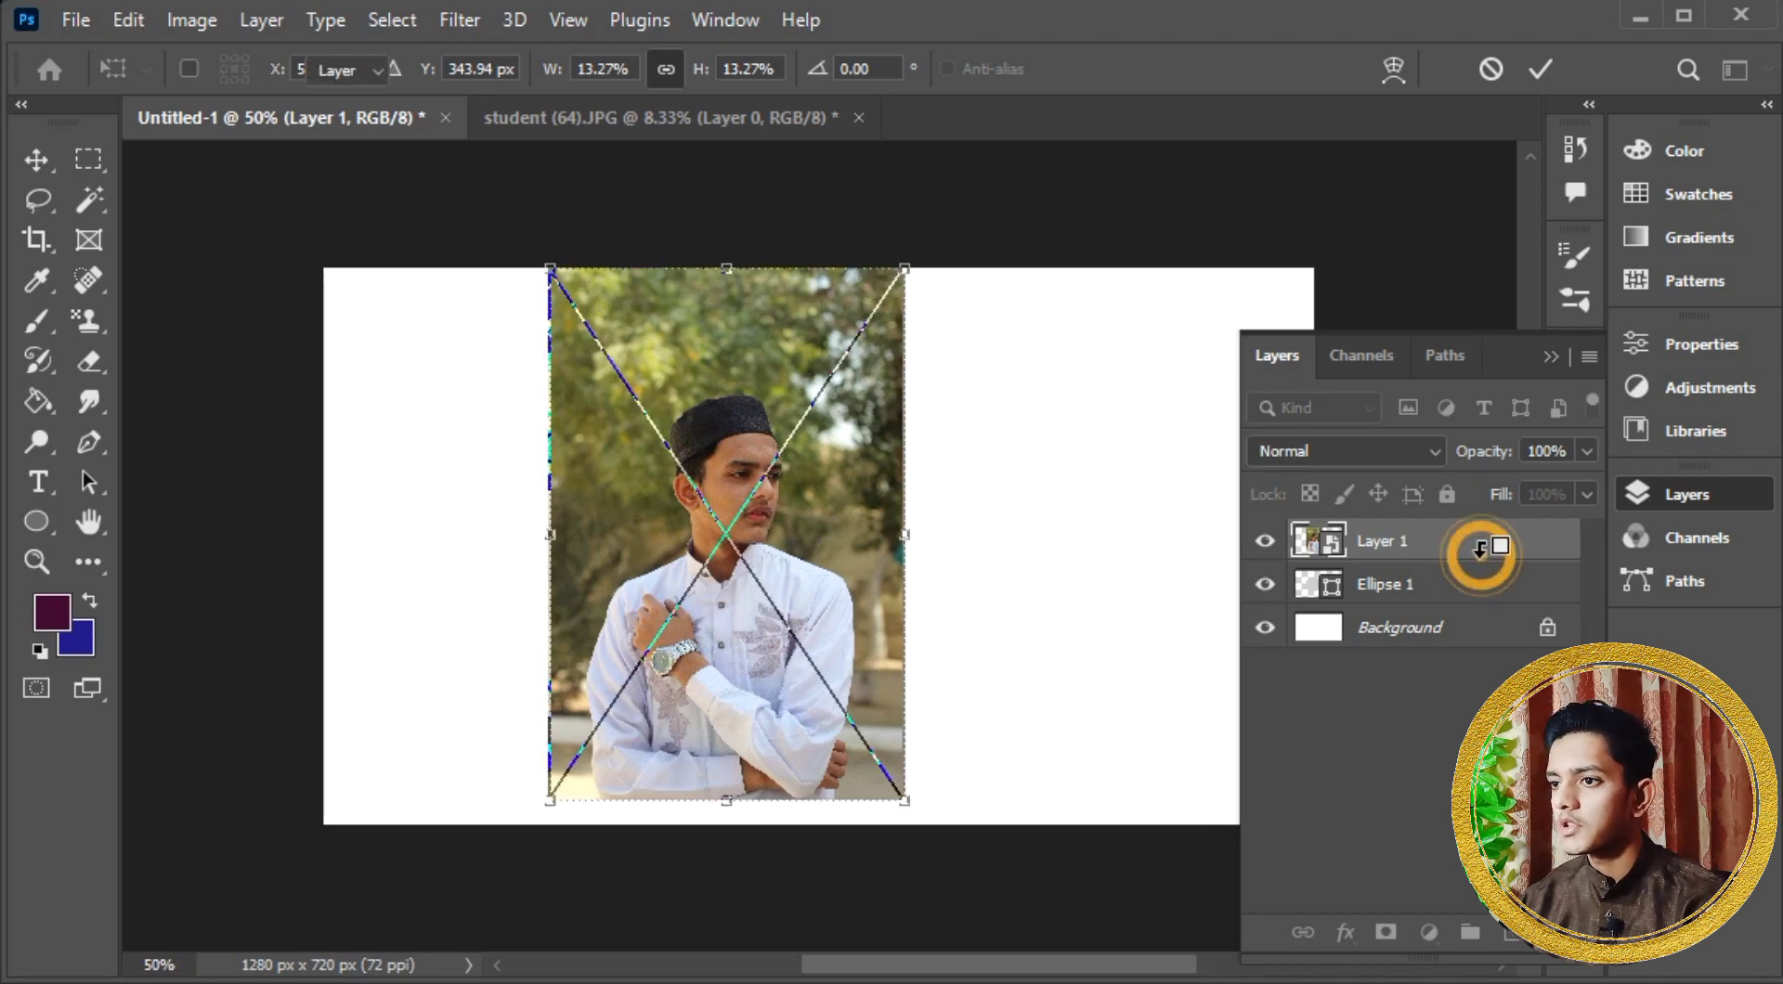
pyautogui.moveTo(789, 574); pyautogui.dragTo(758, 581)
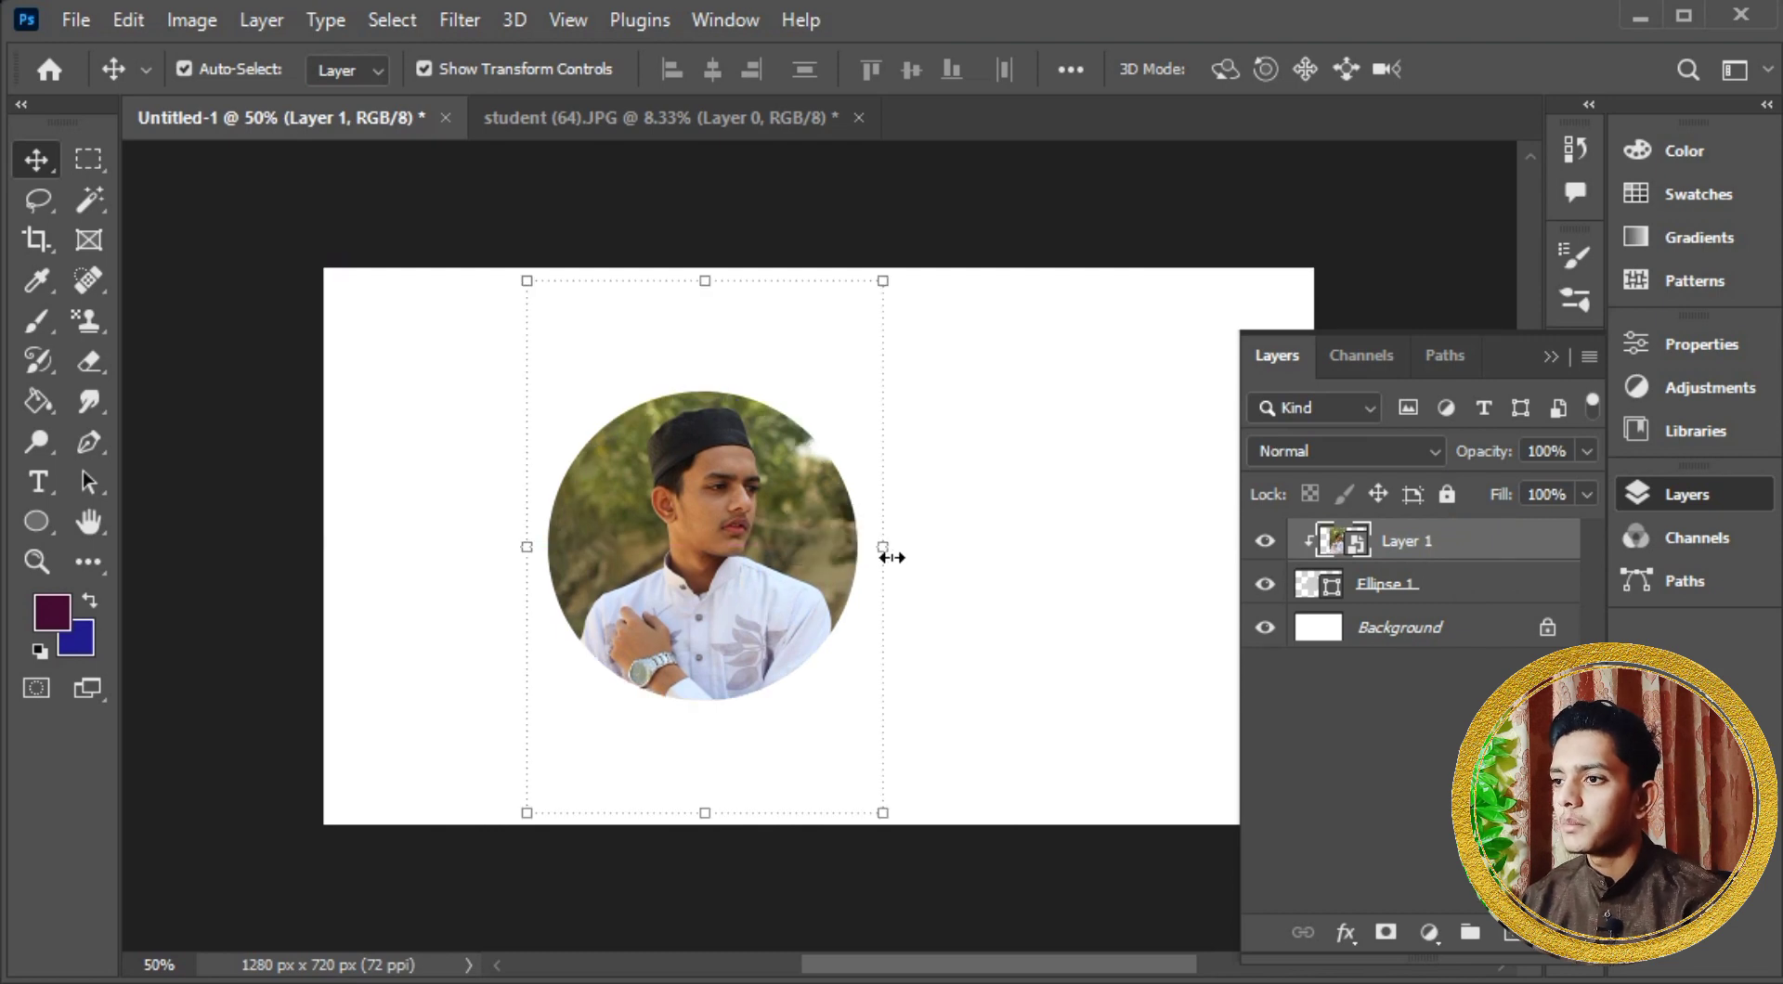
pyautogui.moveTo(890, 555); pyautogui.dragTo(845, 559)
pyautogui.moveTo(525, 536); pyautogui.dragTo(546, 539)
pyautogui.moveTo(766, 566); pyautogui.dragTo(777, 566)
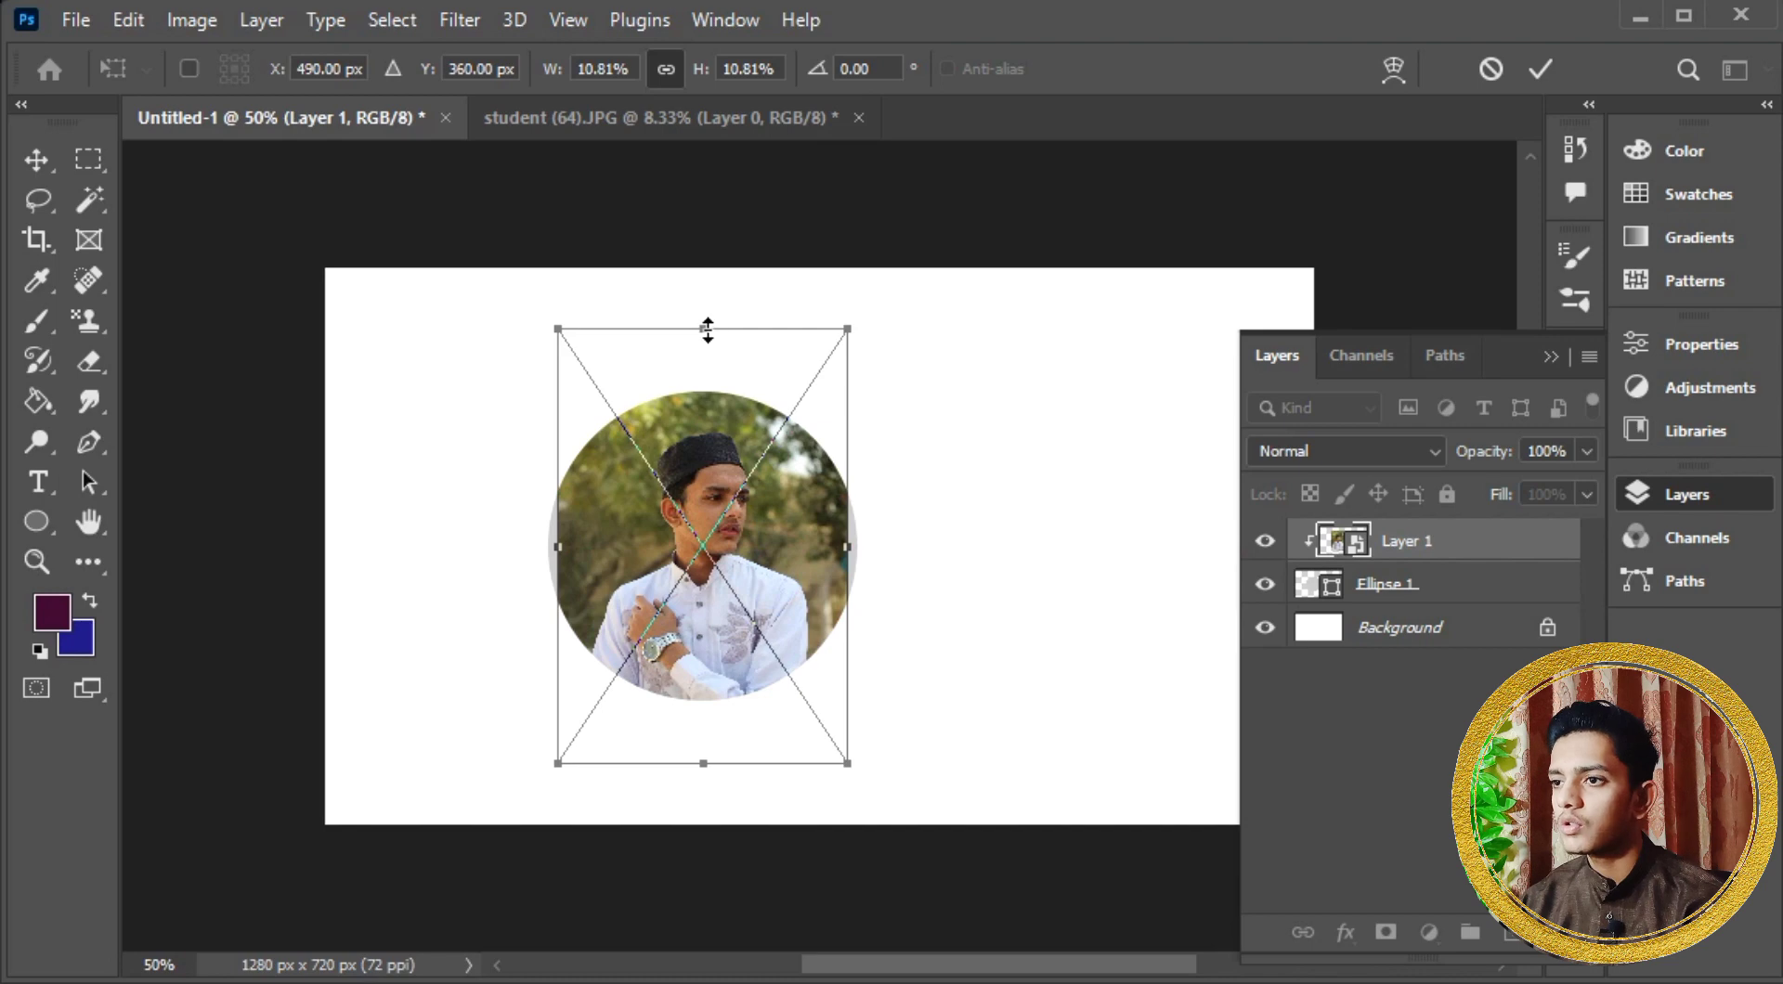
pyautogui.moveTo(706, 329); pyautogui.dragTo(708, 360)
pyautogui.moveTo(725, 550); pyautogui.dragTo(724, 533)
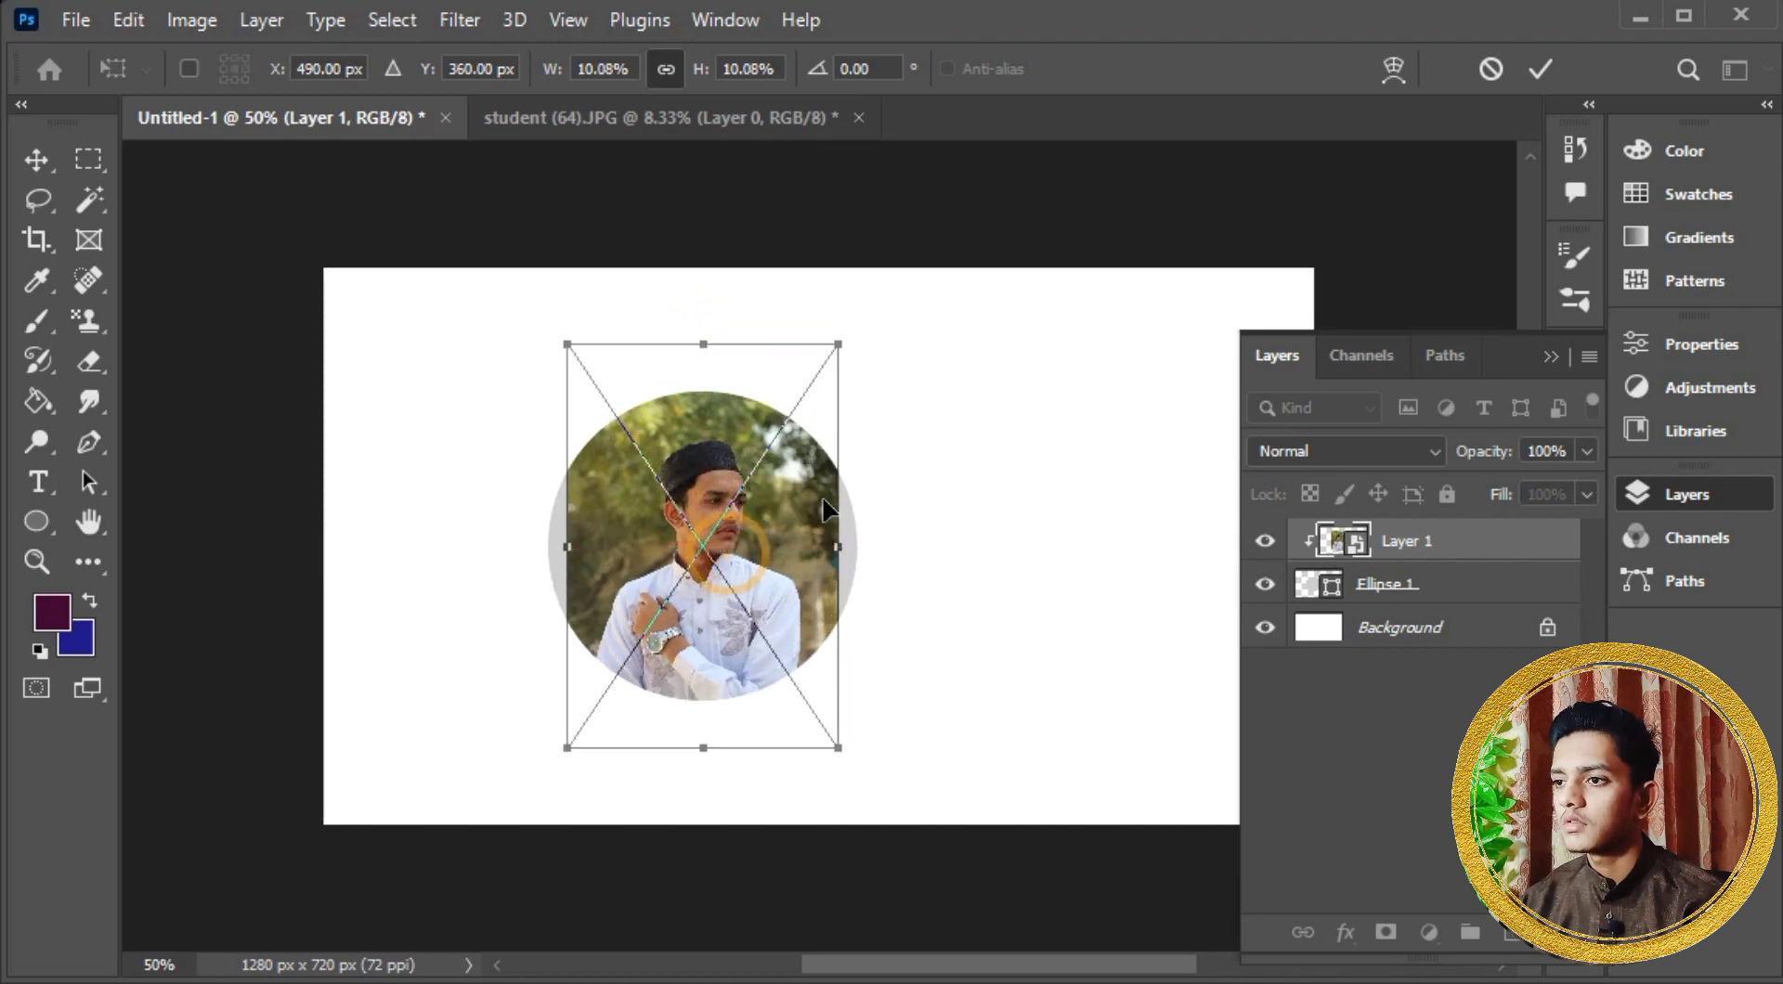
# Step: Scale the ellipse to 82.50% so that the clipped photo covers the circle's full width
pyautogui.click(1510, 587)
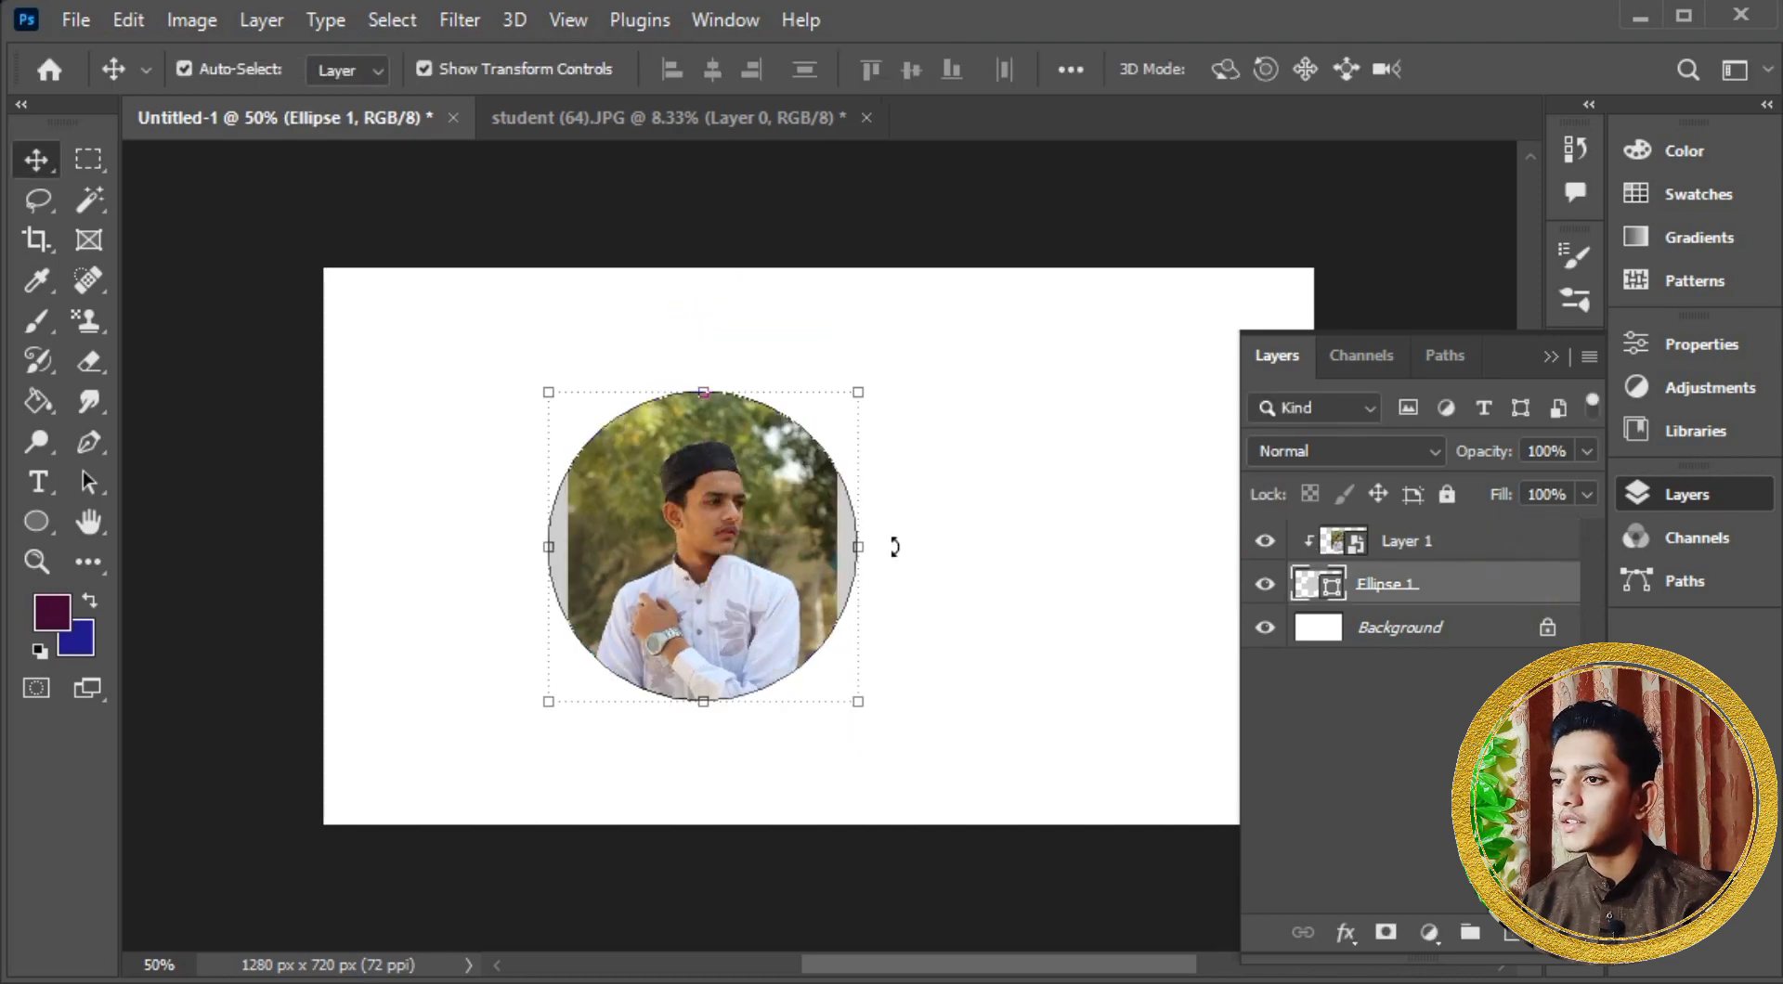
pyautogui.moveTo(861, 540); pyautogui.dragTo(838, 546)
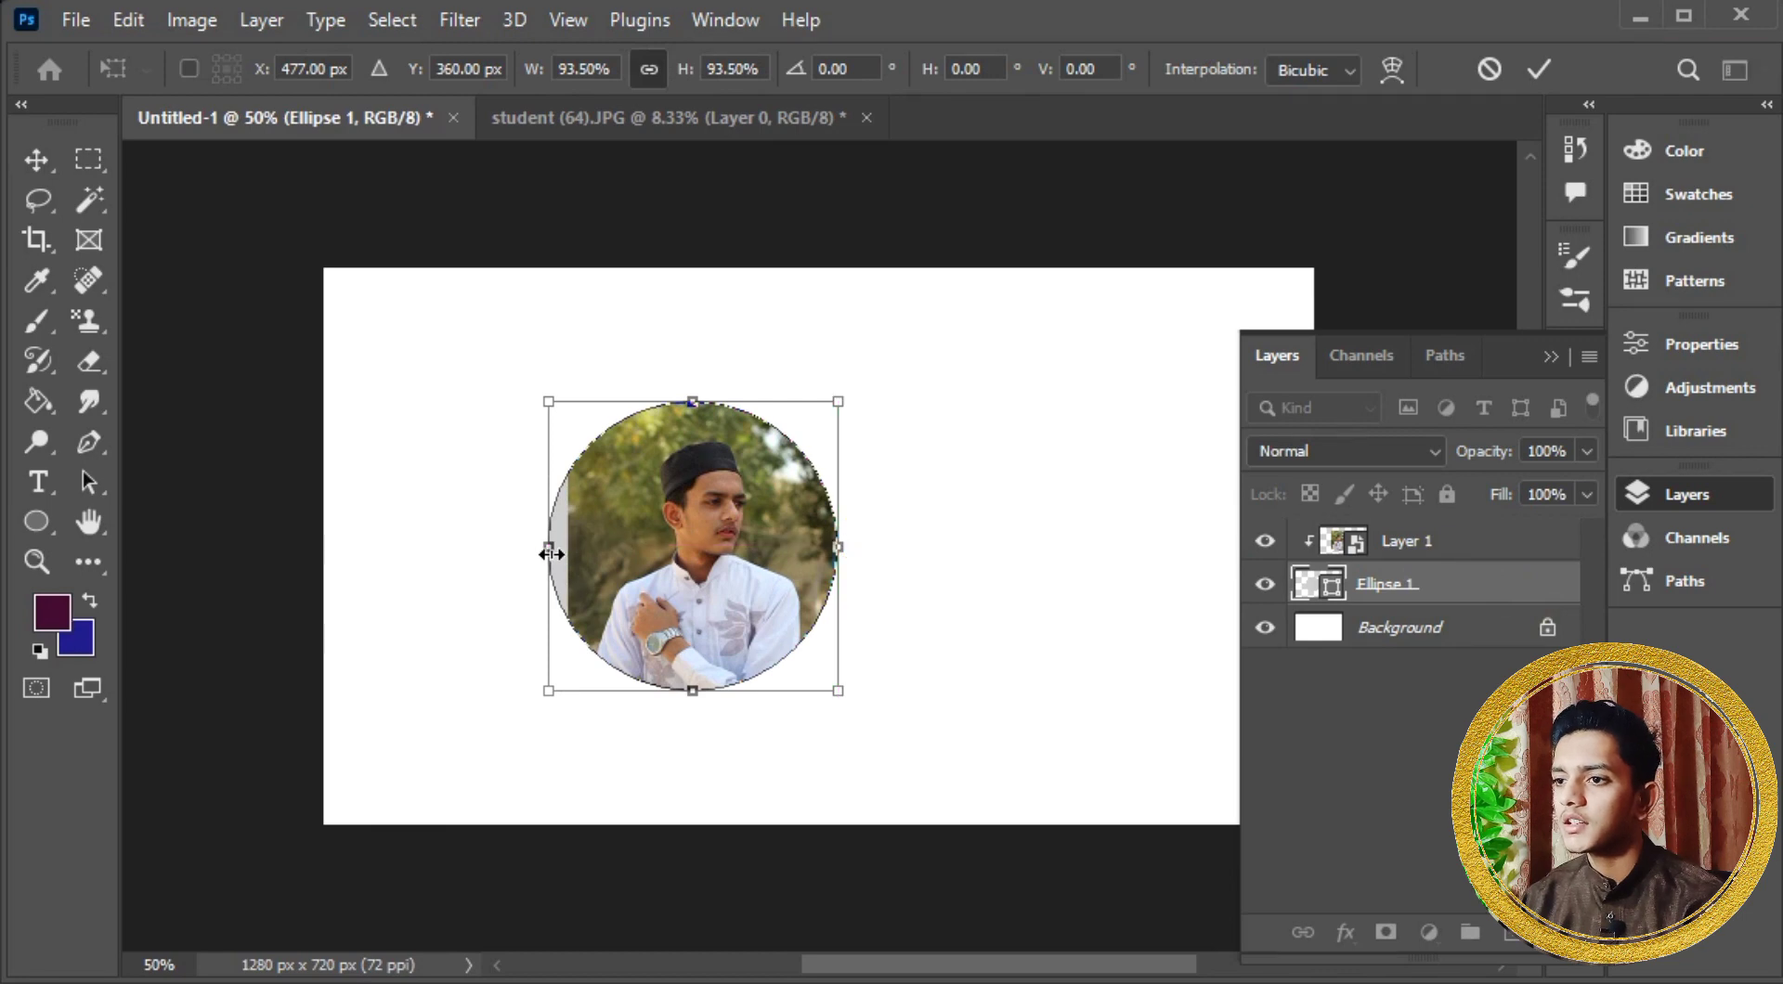
pyautogui.moveTo(548, 548); pyautogui.dragTo(581, 553)
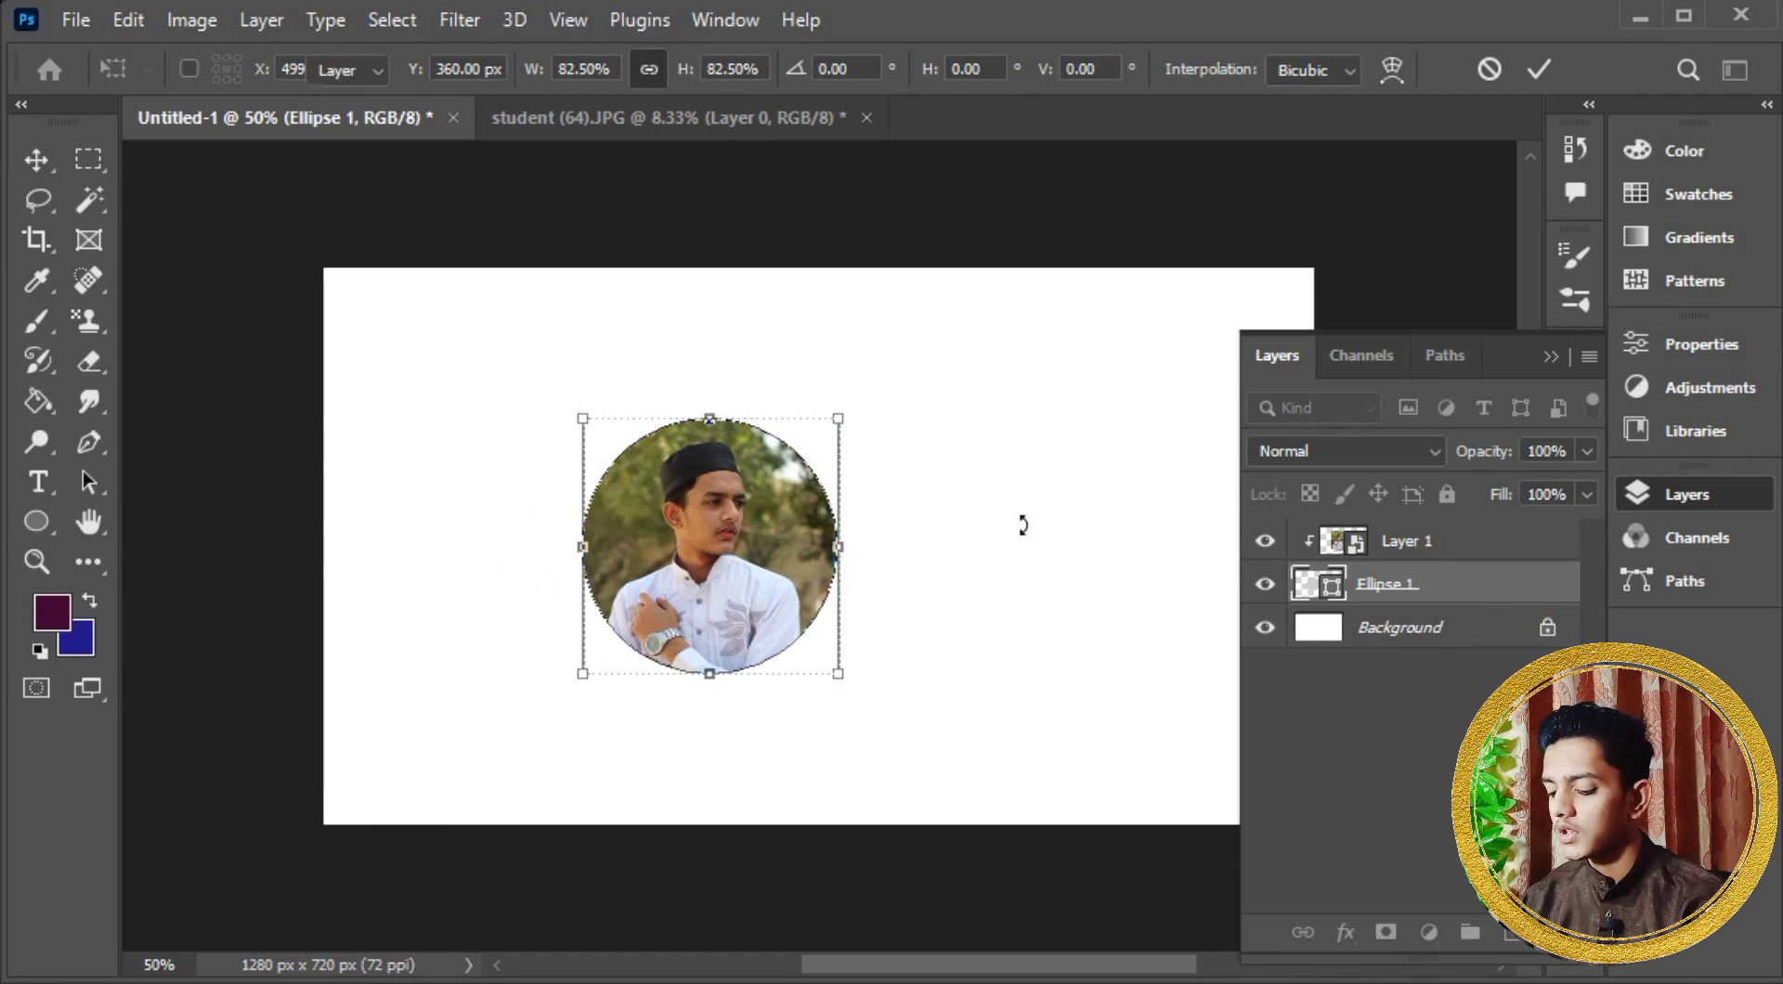
pyautogui.press('Return')
# Step: Select the clipped photo layer and the ellipse together and delete both from the canvas
pyautogui.hotkey('ctrl', '+')
pyautogui.hotkey('ctrl', '+')
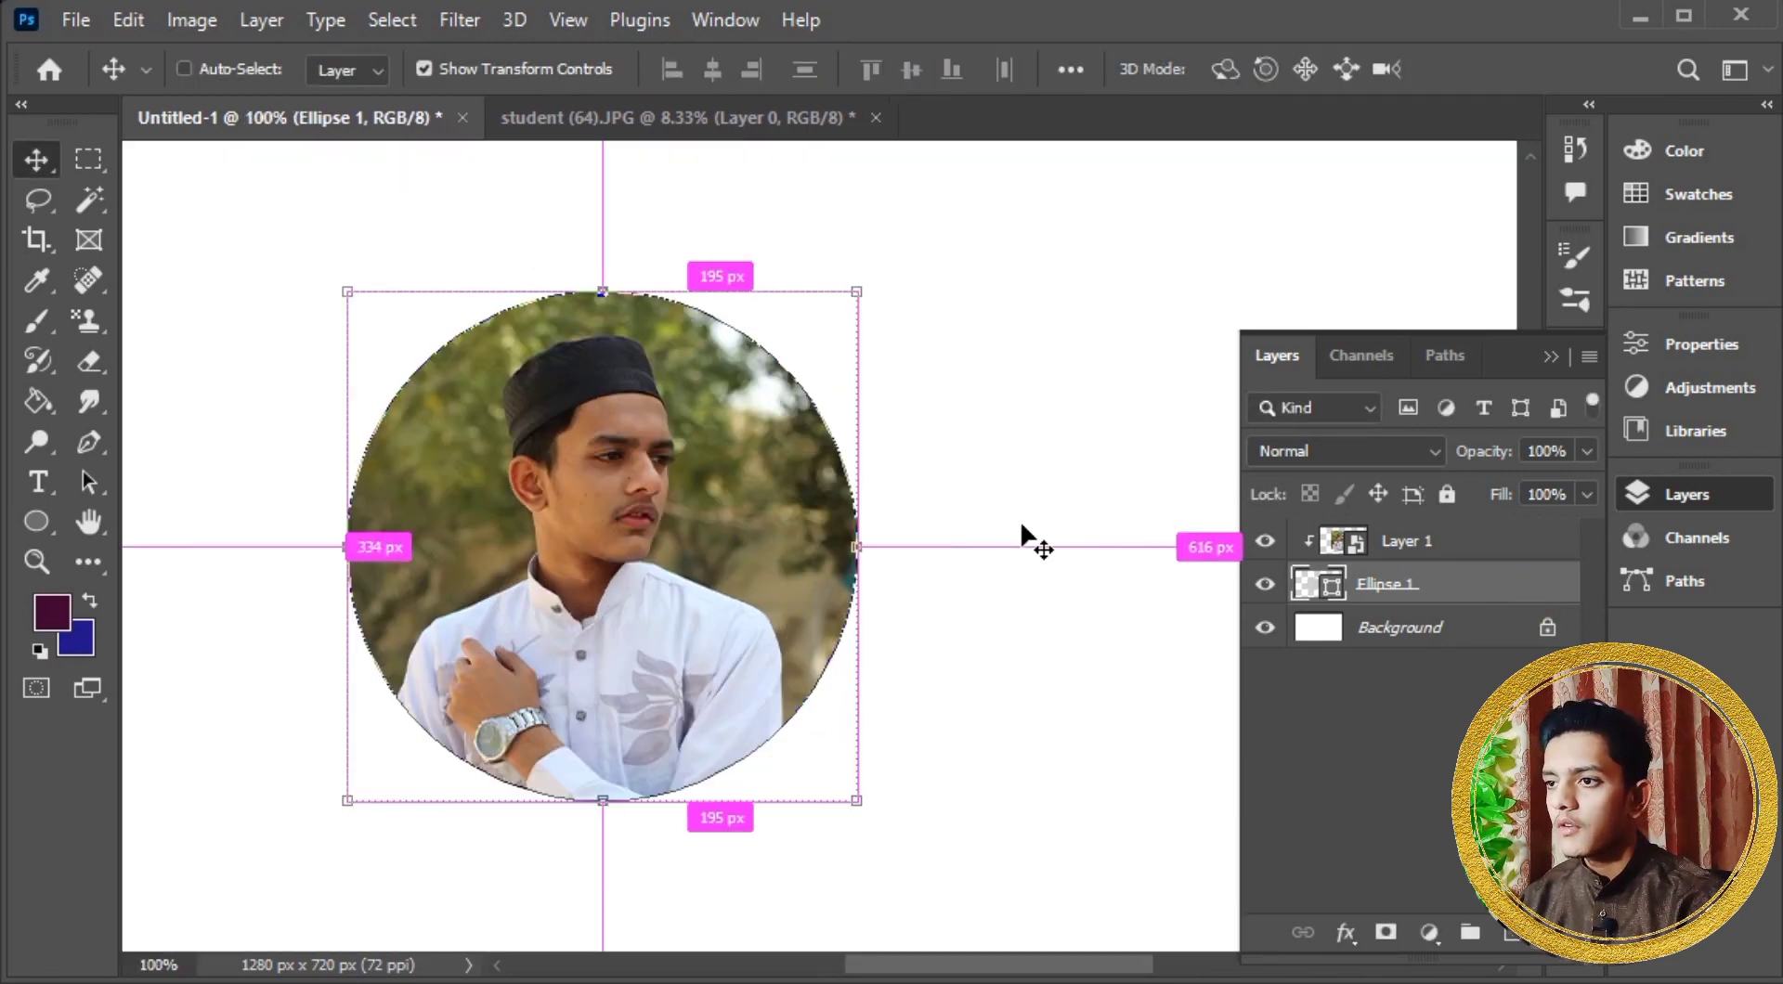
pyautogui.moveTo(557, 415); pyautogui.dragTo(842, 473)
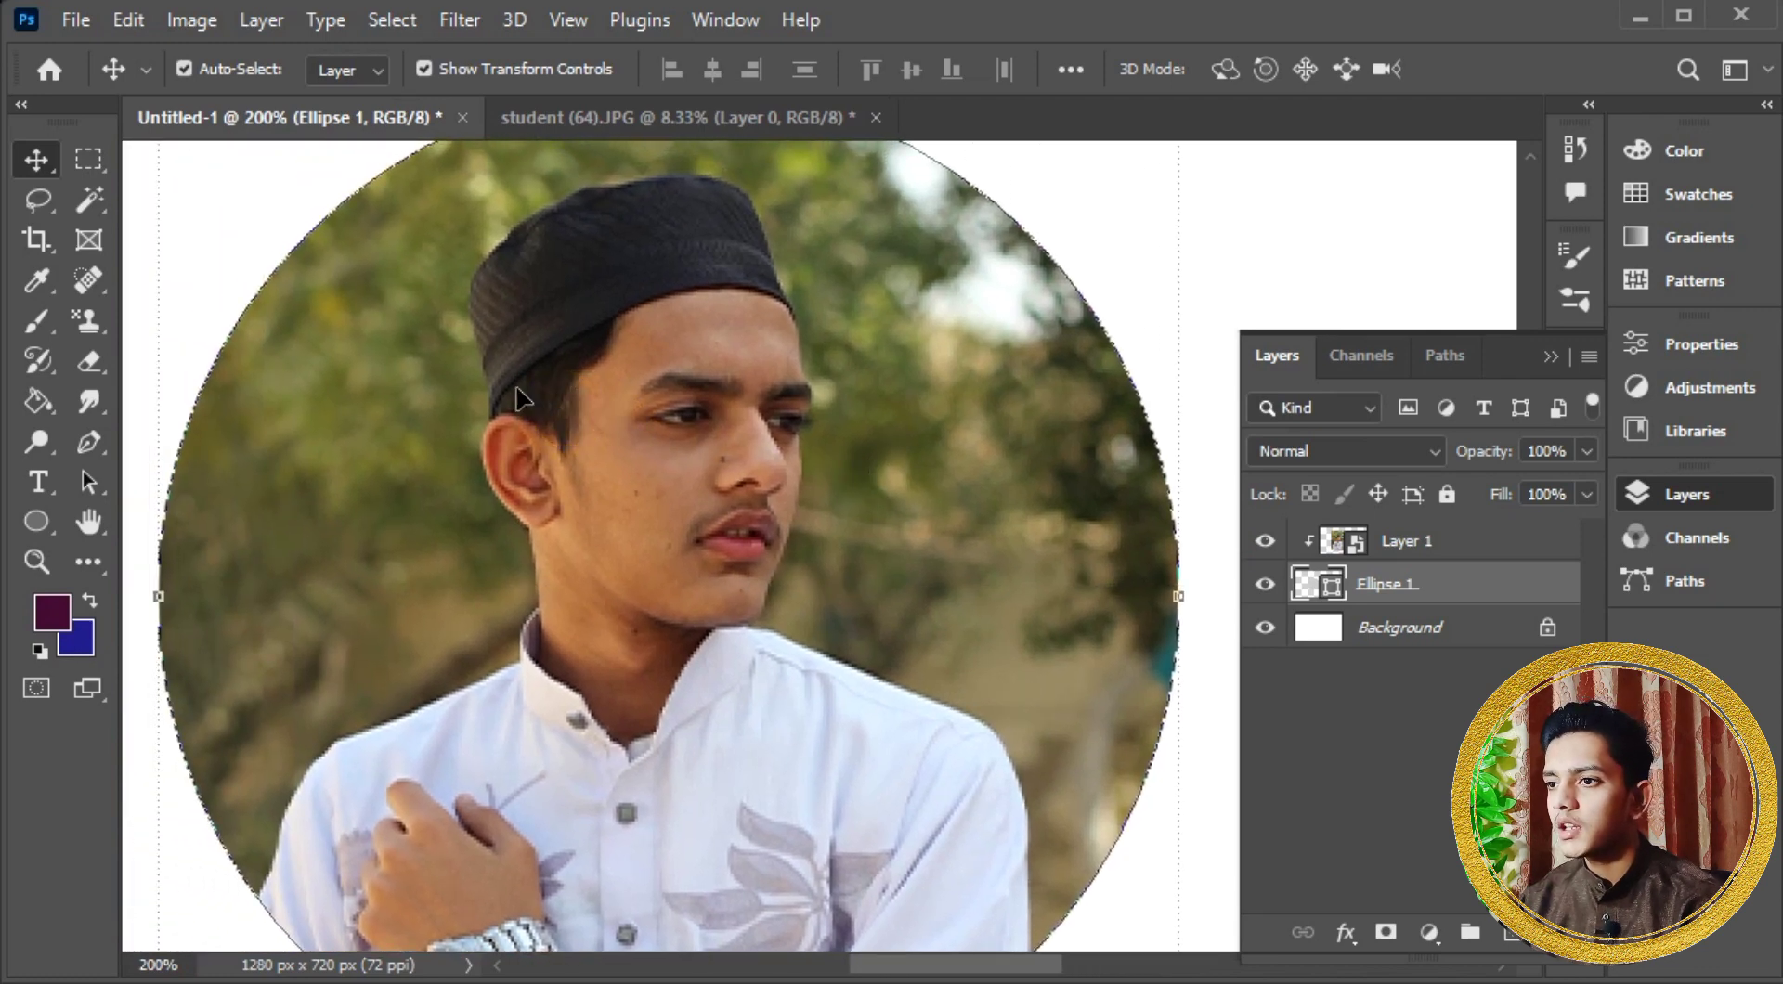
pyautogui.hotkey('ctrl', '-')
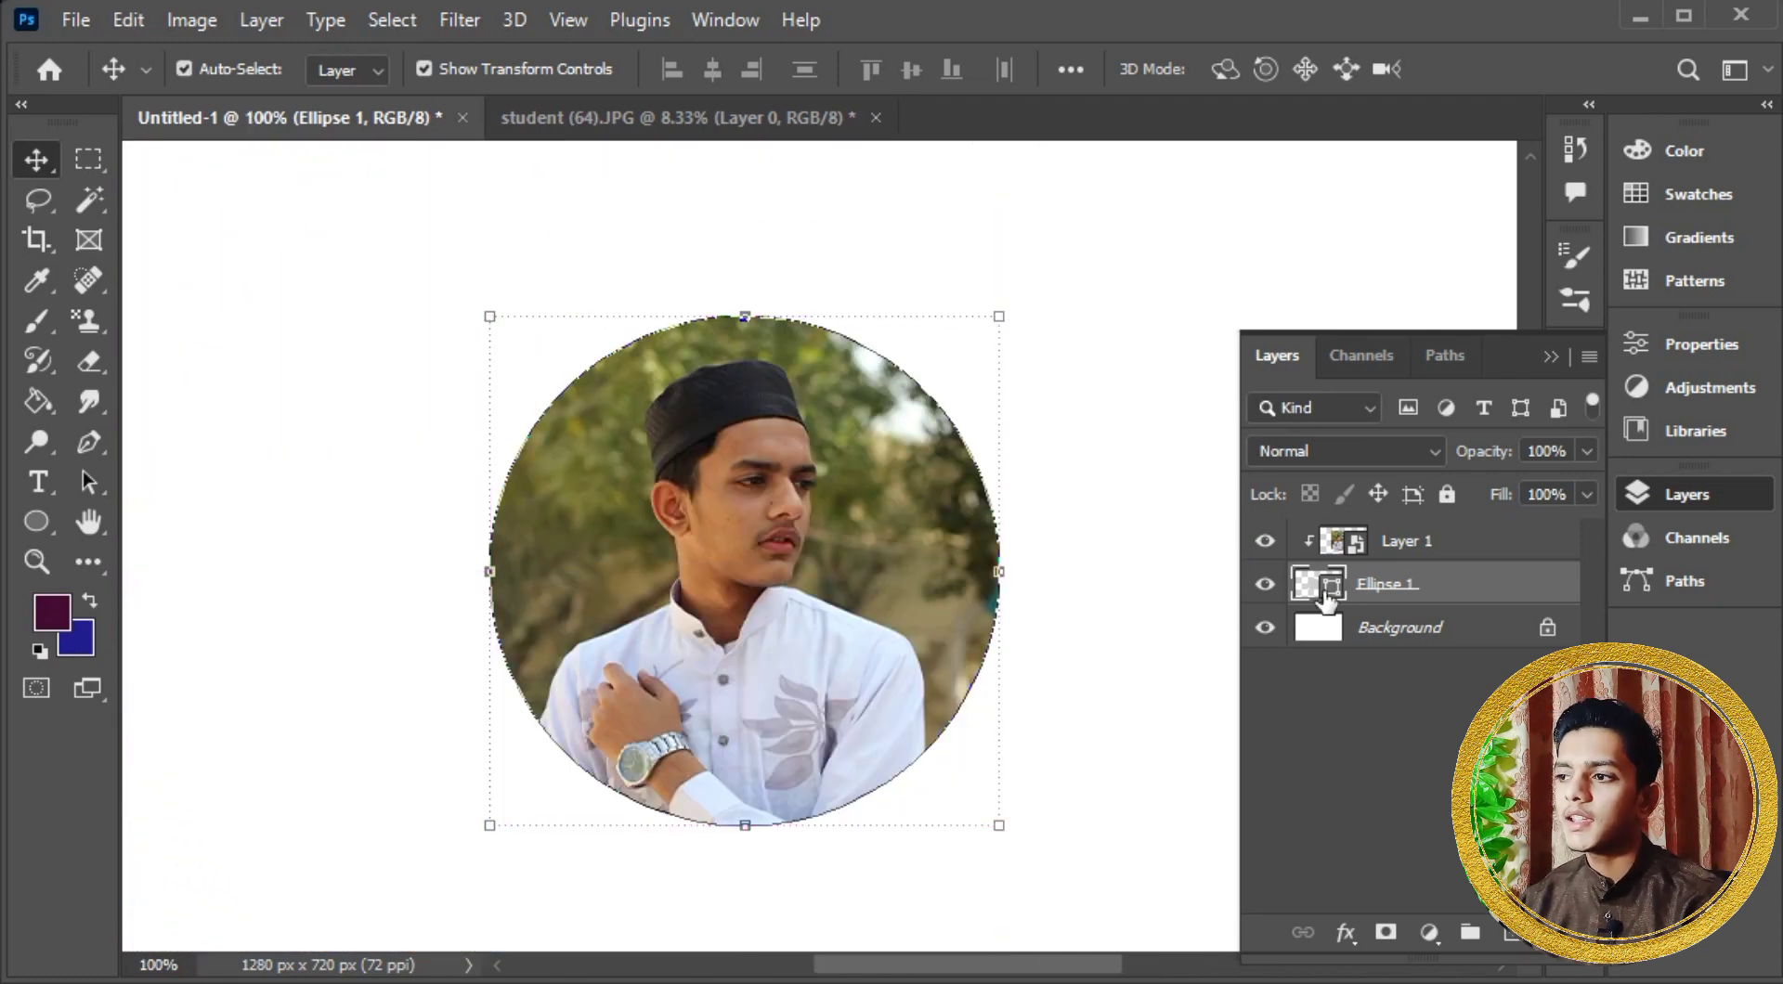
pyautogui.click(1463, 538)
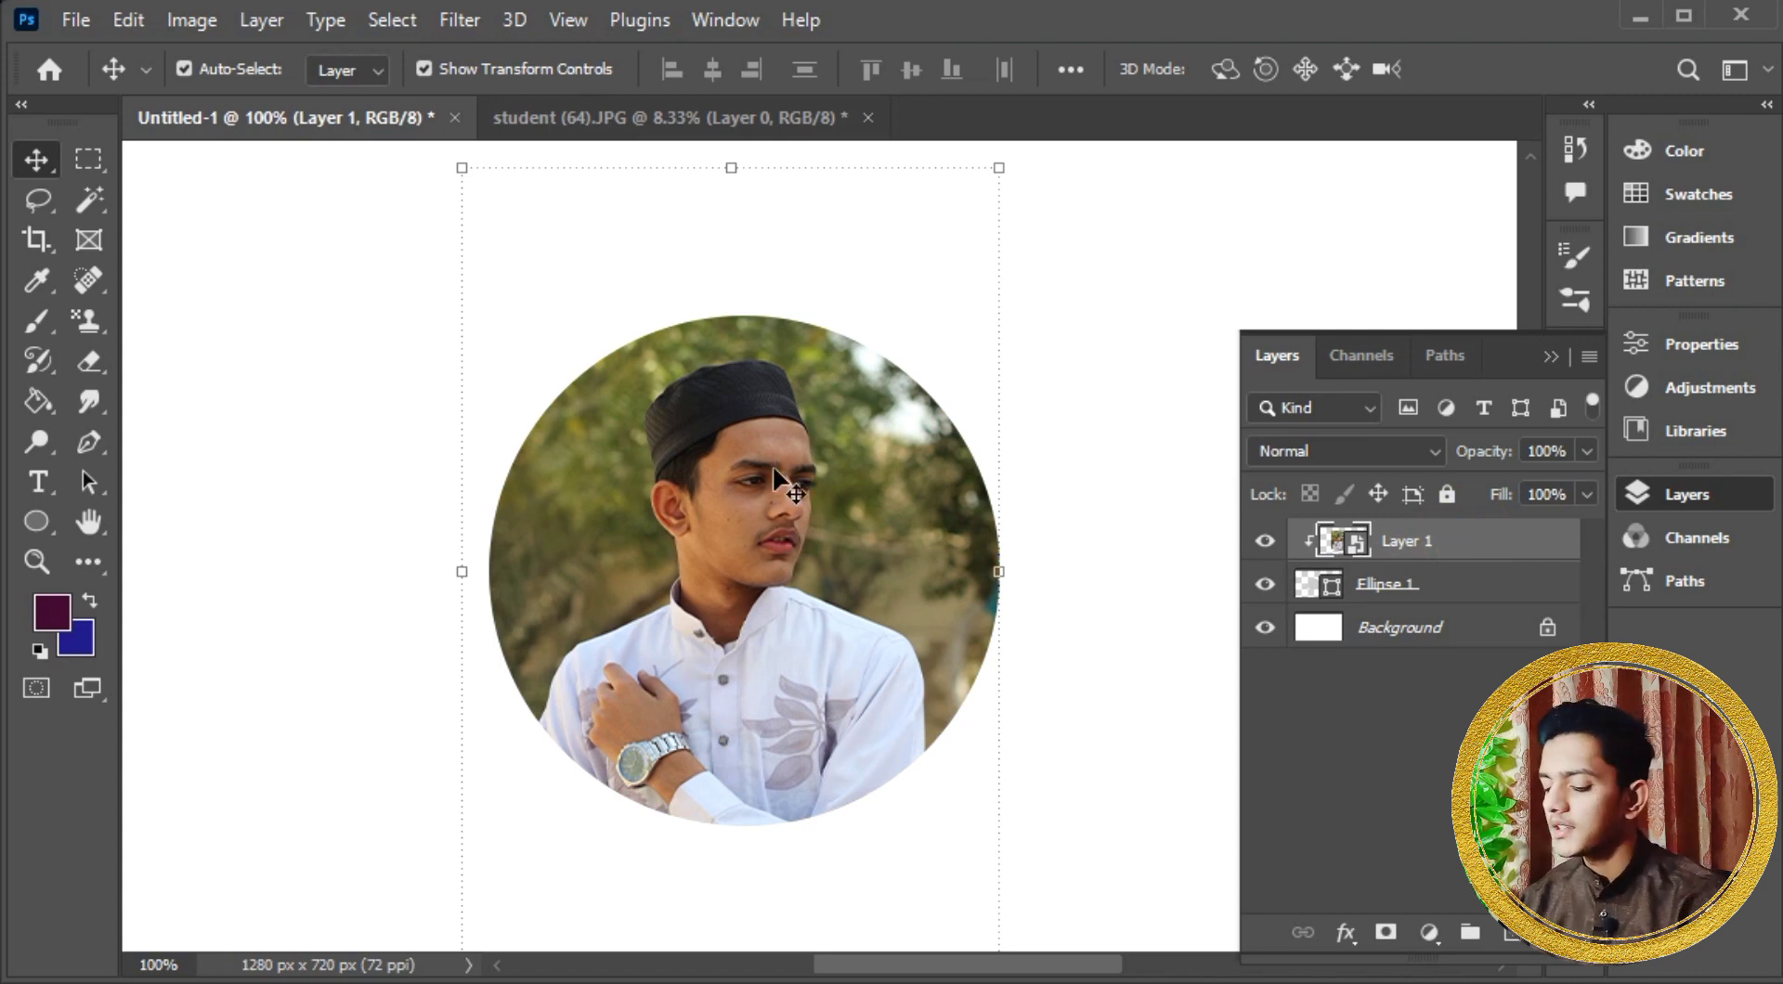
pyautogui.hotkey('ctrl', '-')
pyautogui.hotkey('ctrl', '-')
pyautogui.moveTo(545, 389); pyautogui.dragTo(1058, 756)
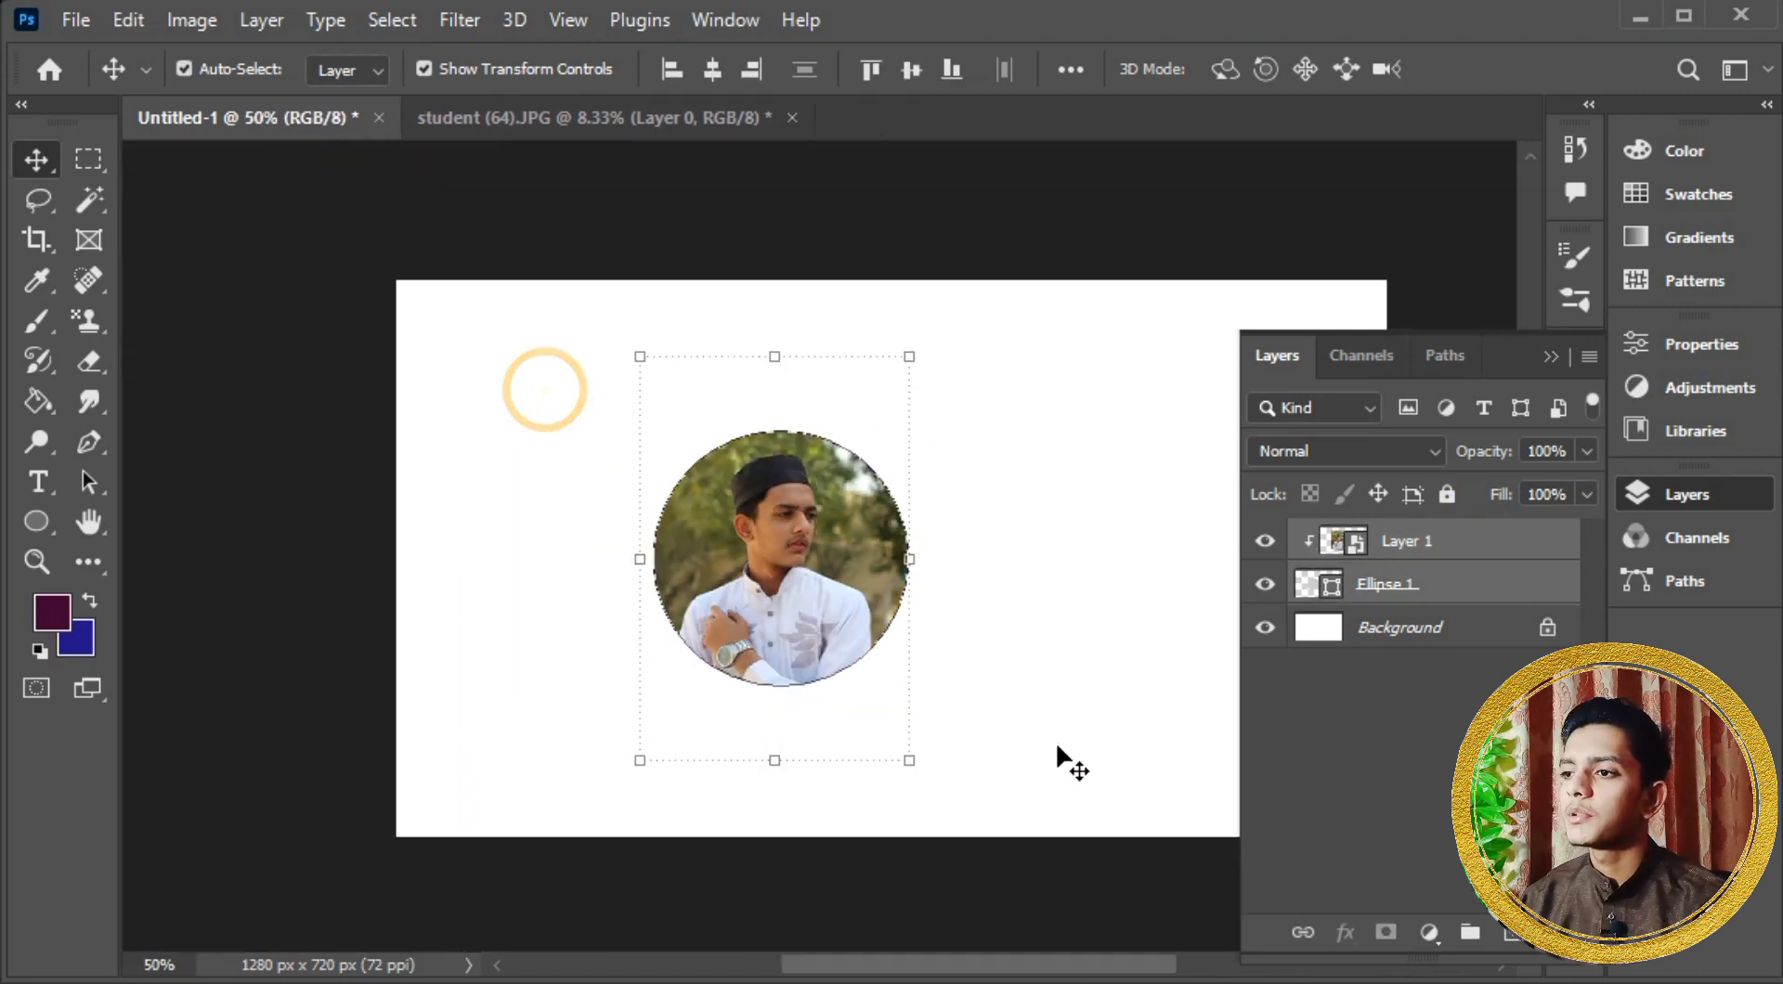
pyautogui.press('Delete')
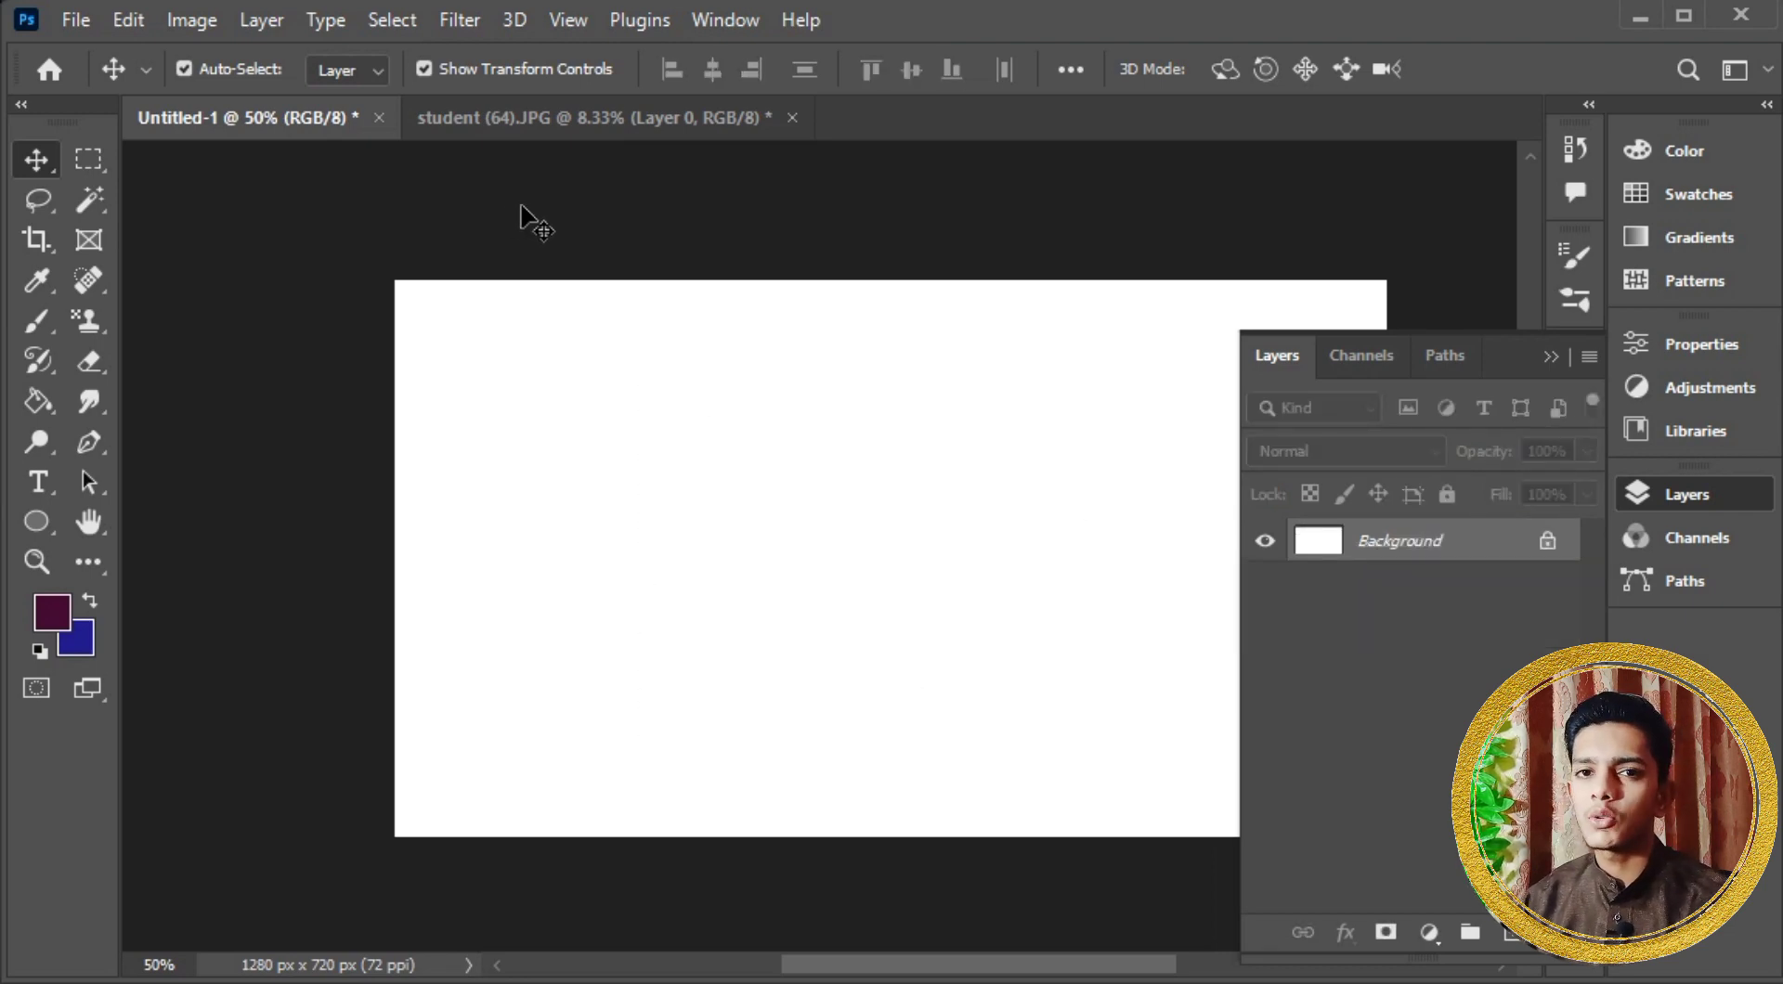
# Step: Add a horizontal text layer containing a first name in dark blue Franklin Gothic Heavy, left of the canvas centre
pyautogui.click(1548, 364)
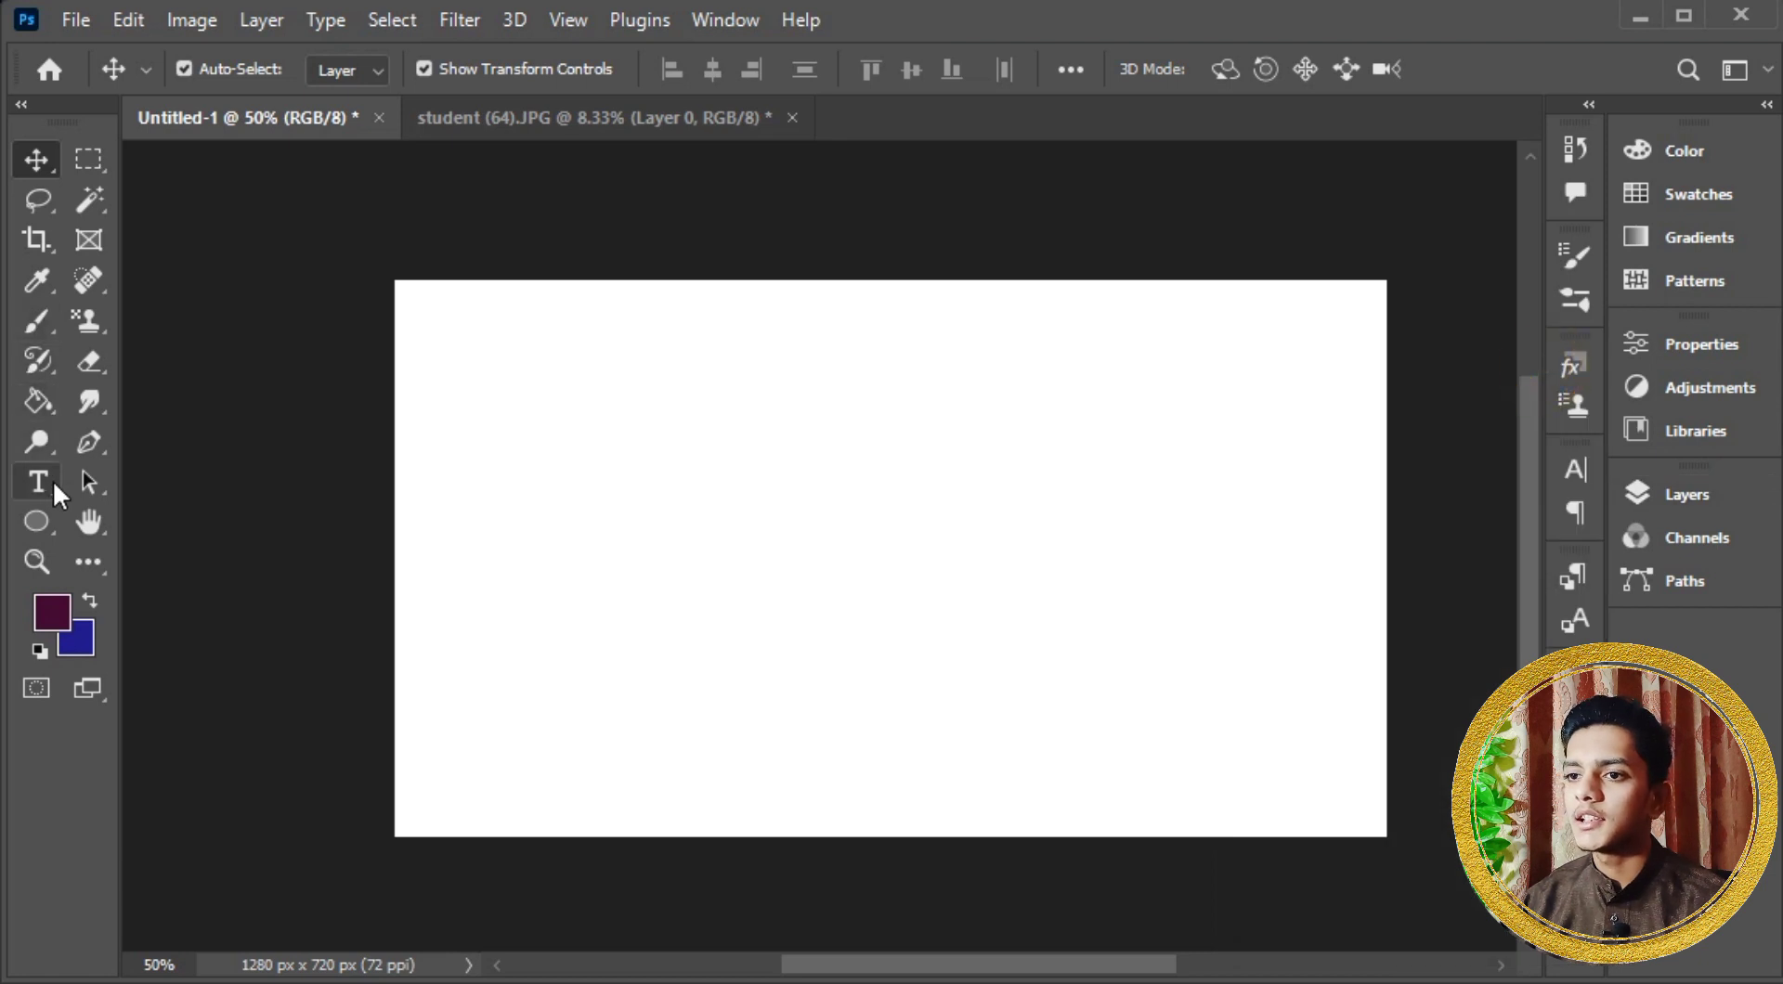
pyautogui.click(44, 480)
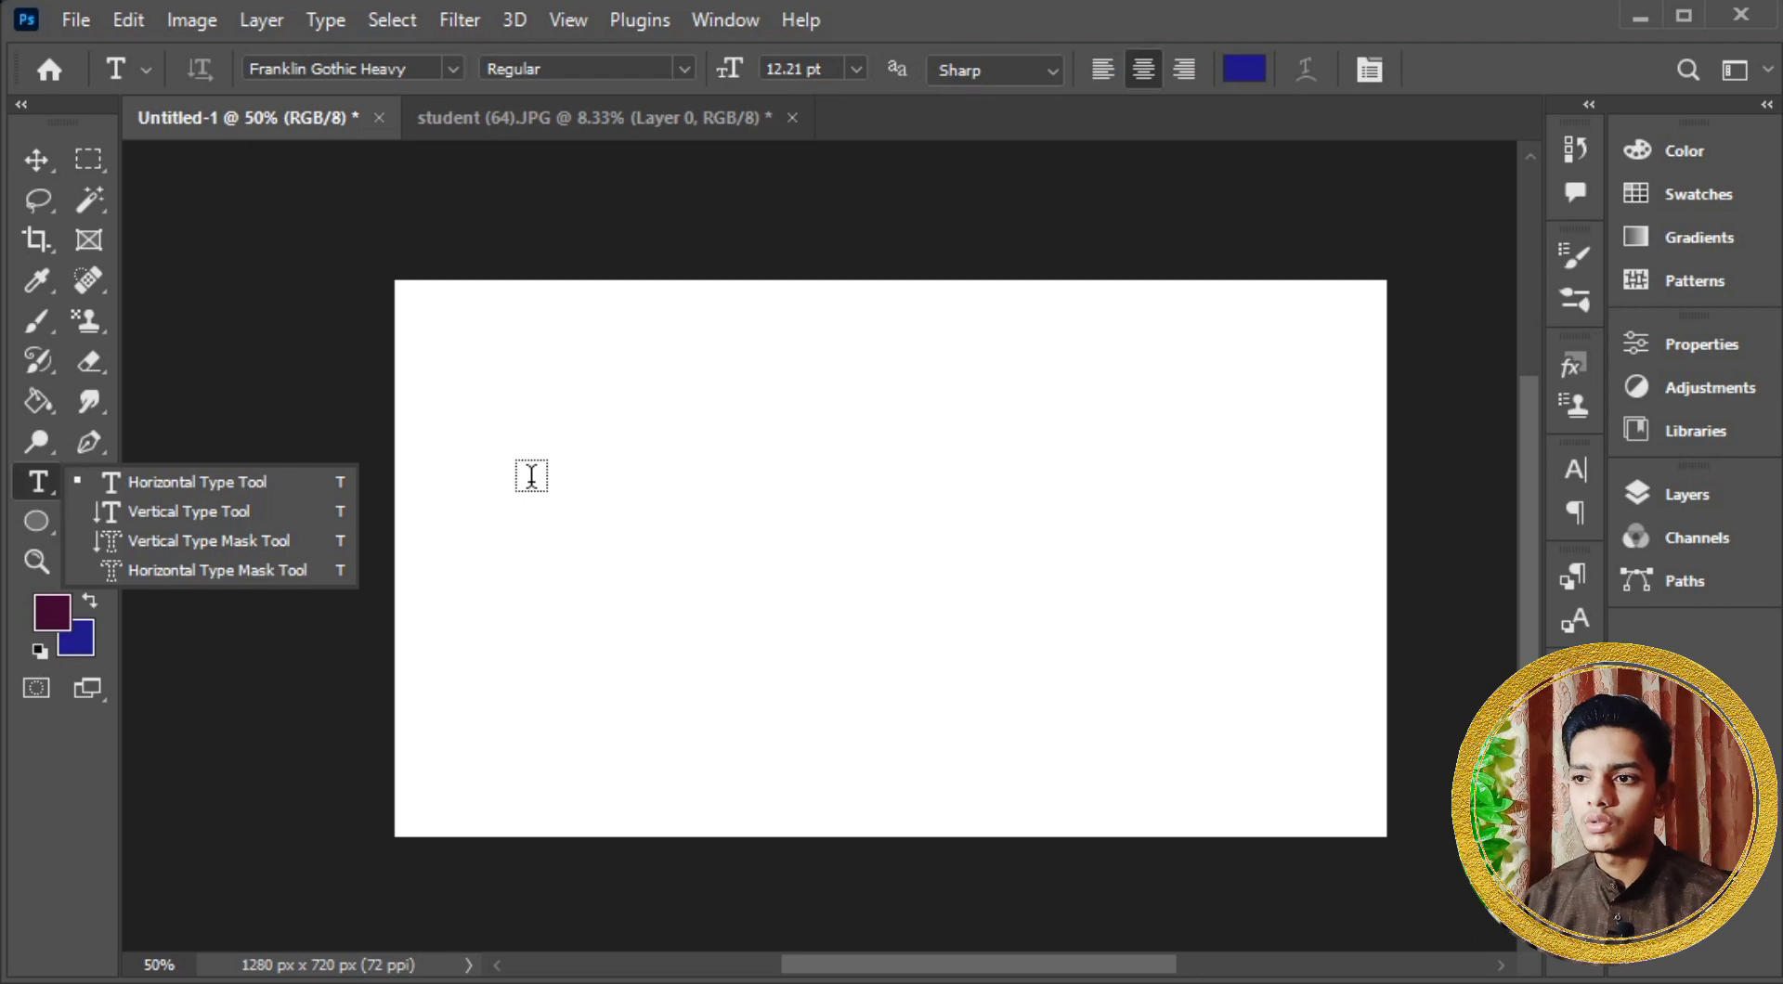
pyautogui.click(436, 526)
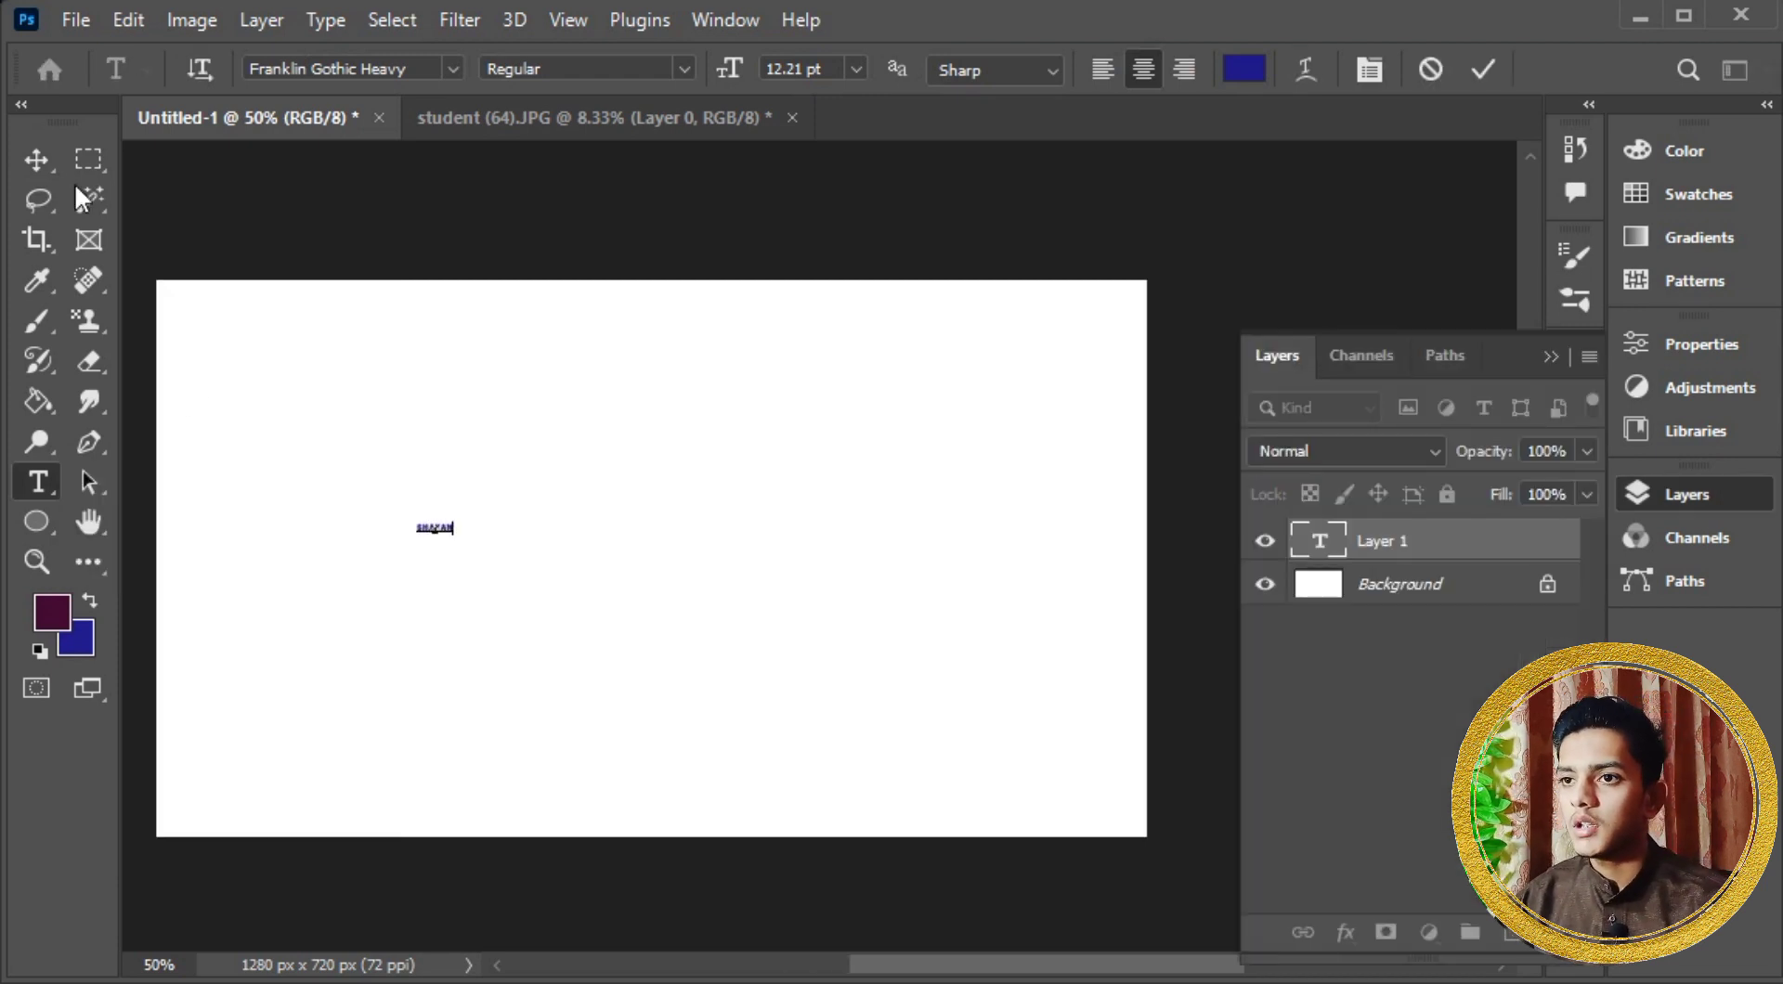
# Step: Scale the name text up to 2051.66% and centre it on the canvas
pyautogui.click(37, 160)
pyautogui.hotkey('ctrl', 't')
pyautogui.moveTo(455, 535); pyautogui.dragTo(952, 807)
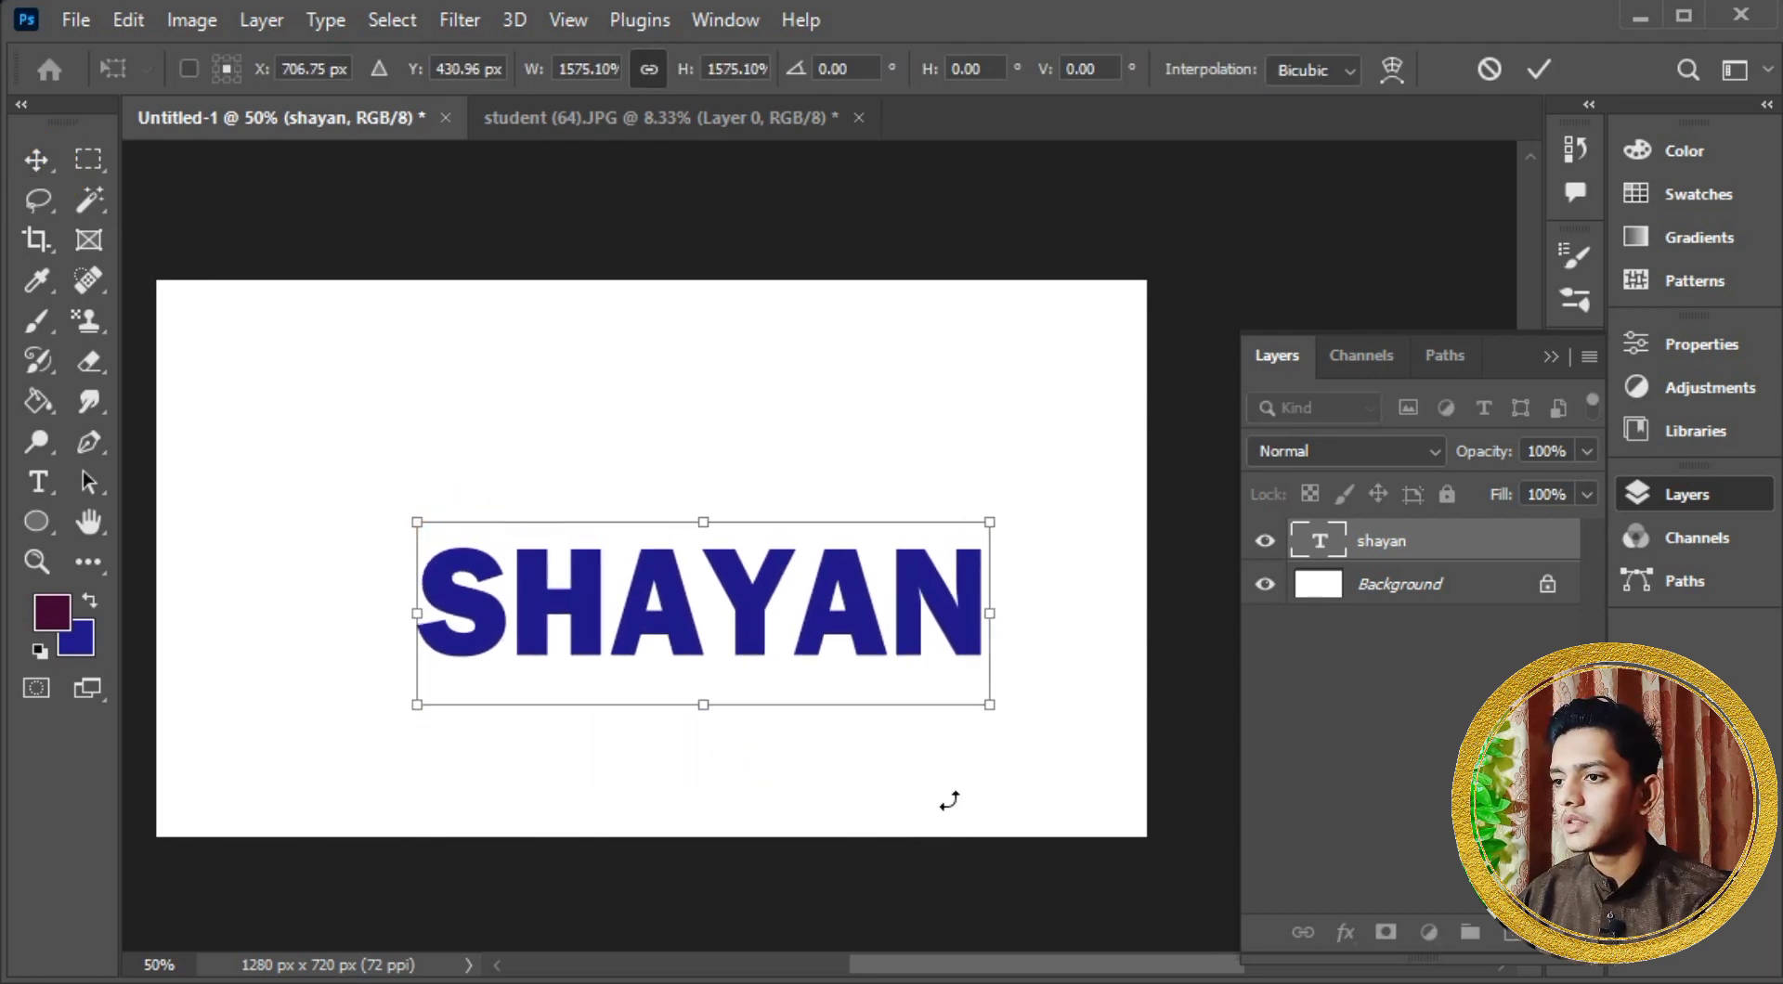
pyautogui.moveTo(909, 605); pyautogui.dragTo(1012, 748)
pyautogui.hotkey('ctrl', '0')
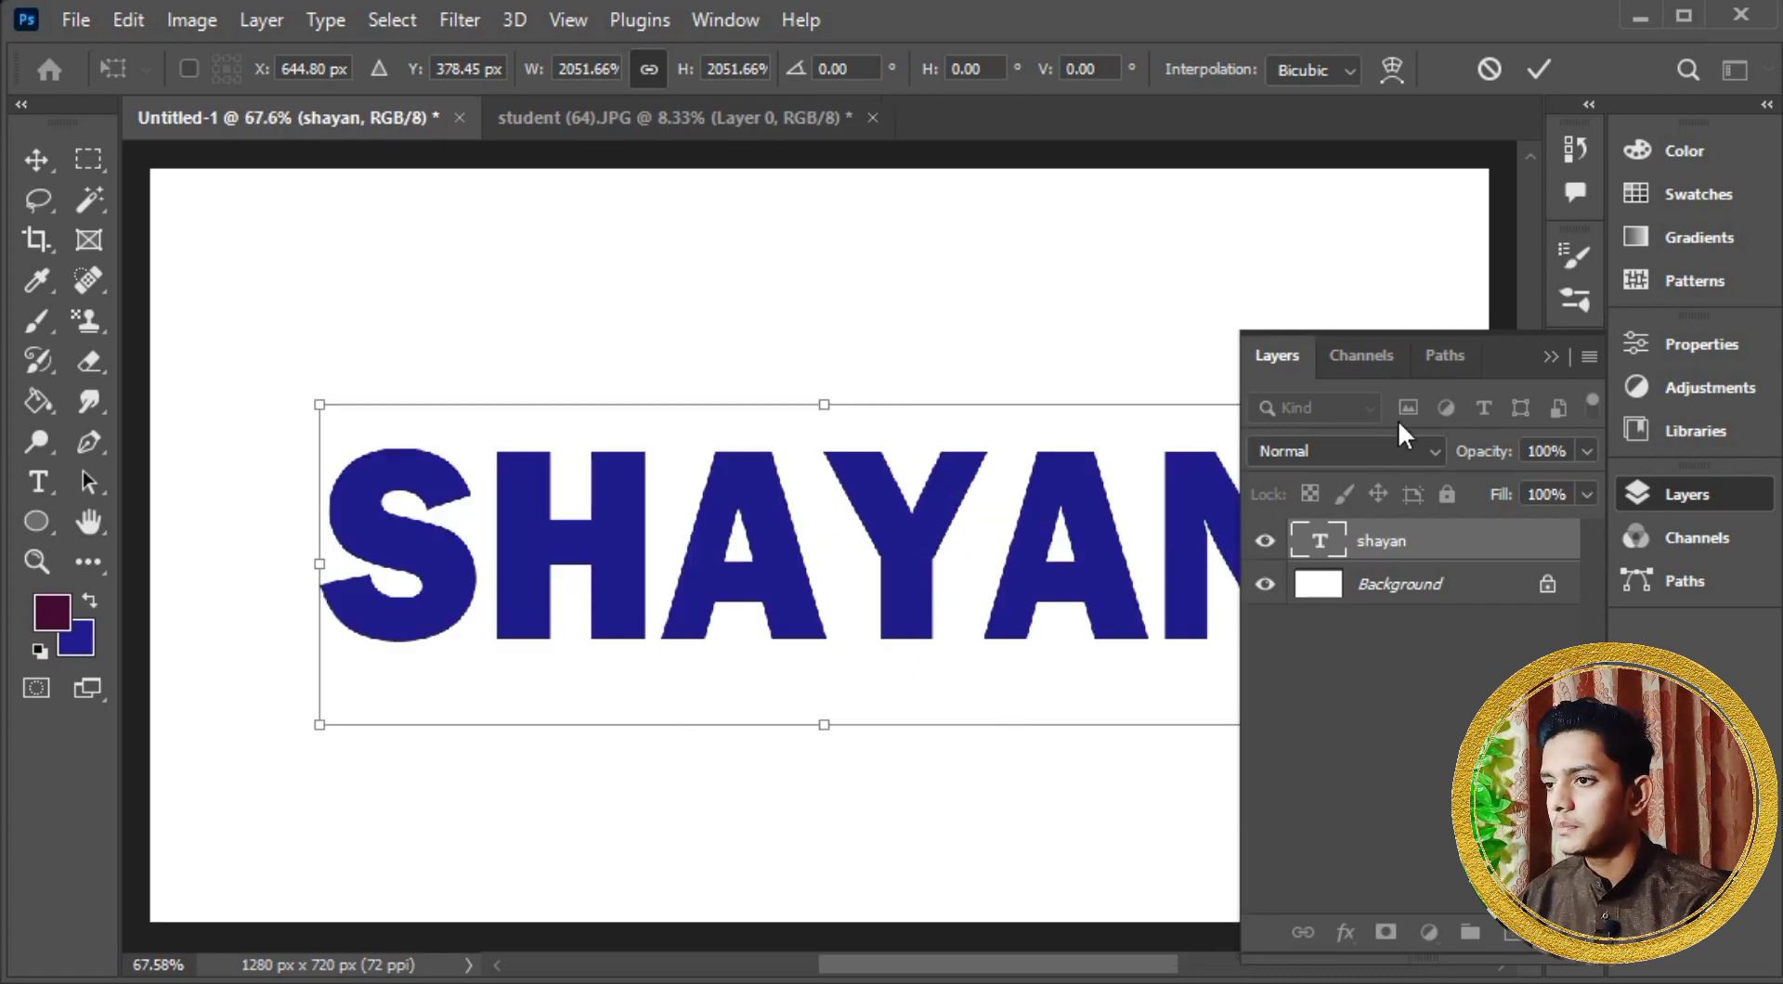
pyautogui.click(1545, 343)
pyautogui.click(1533, 74)
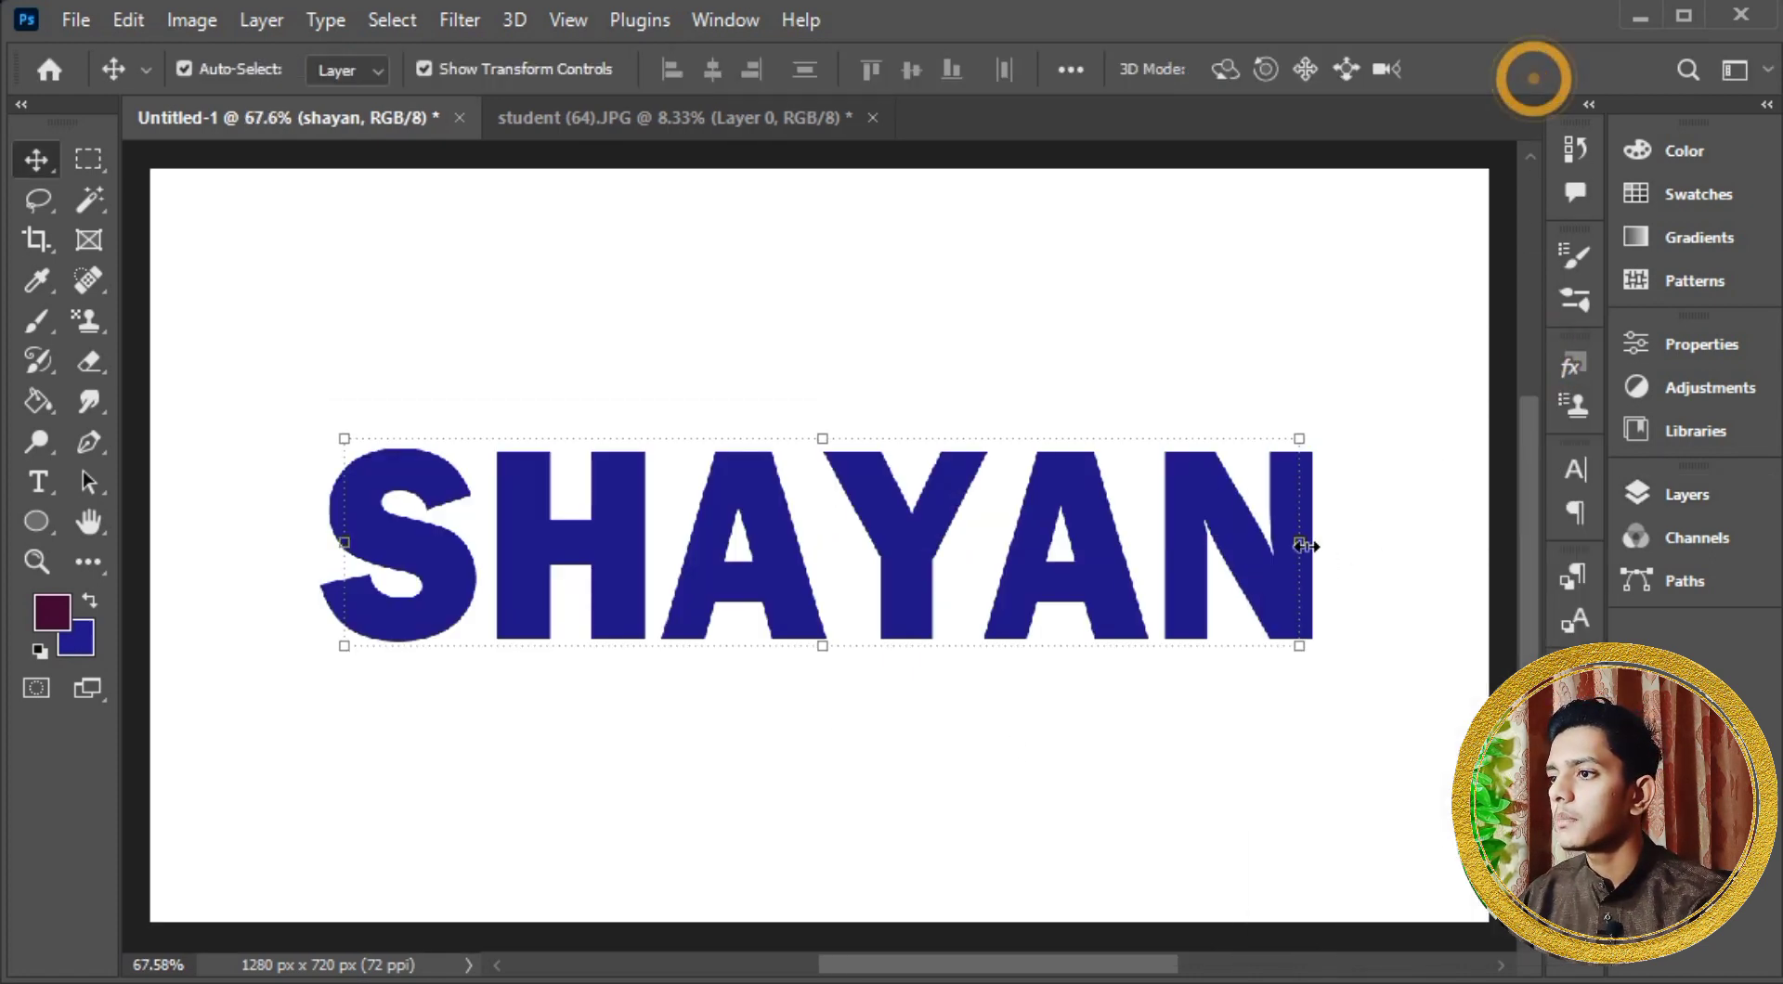
pyautogui.moveTo(1267, 556)
pyautogui.mouseDown()
pyautogui.moveTo(1237, 538)
pyautogui.moveTo(1240, 557)
pyautogui.mouseUp()
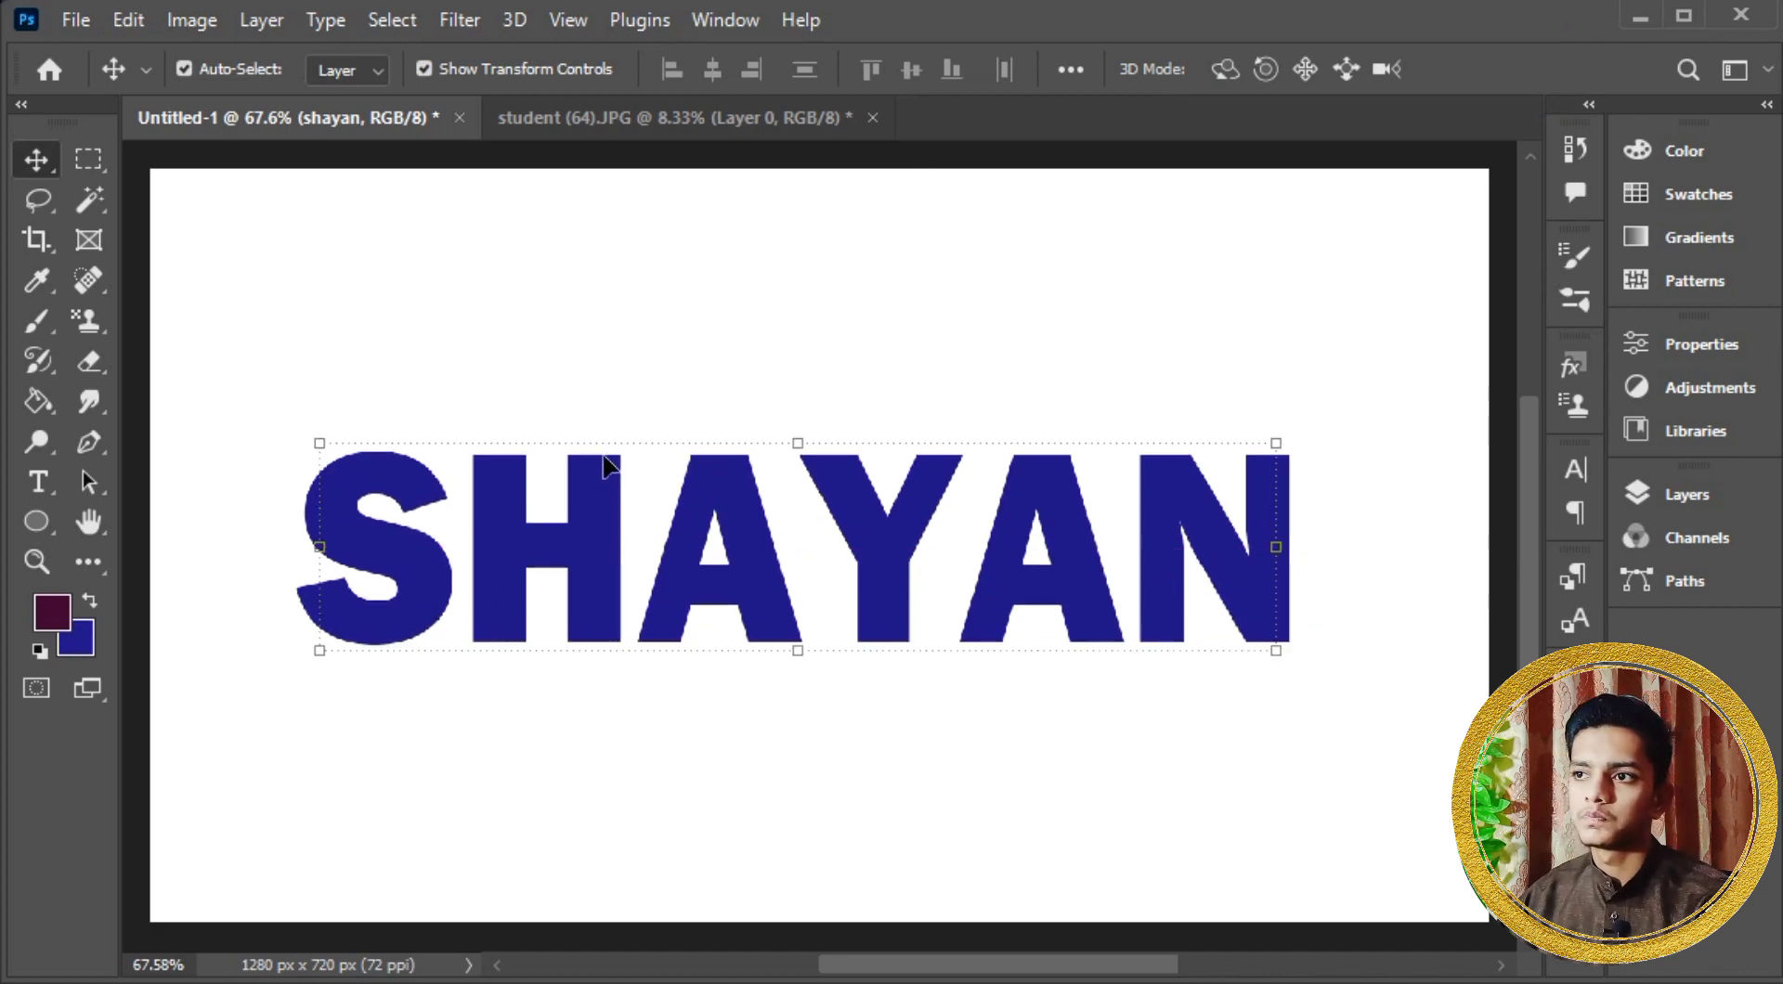
# Step: Bring the student (64).JPG photo into Untitled-1 above the text and scale it to 13.14% over the first two letters
pyautogui.click(663, 118)
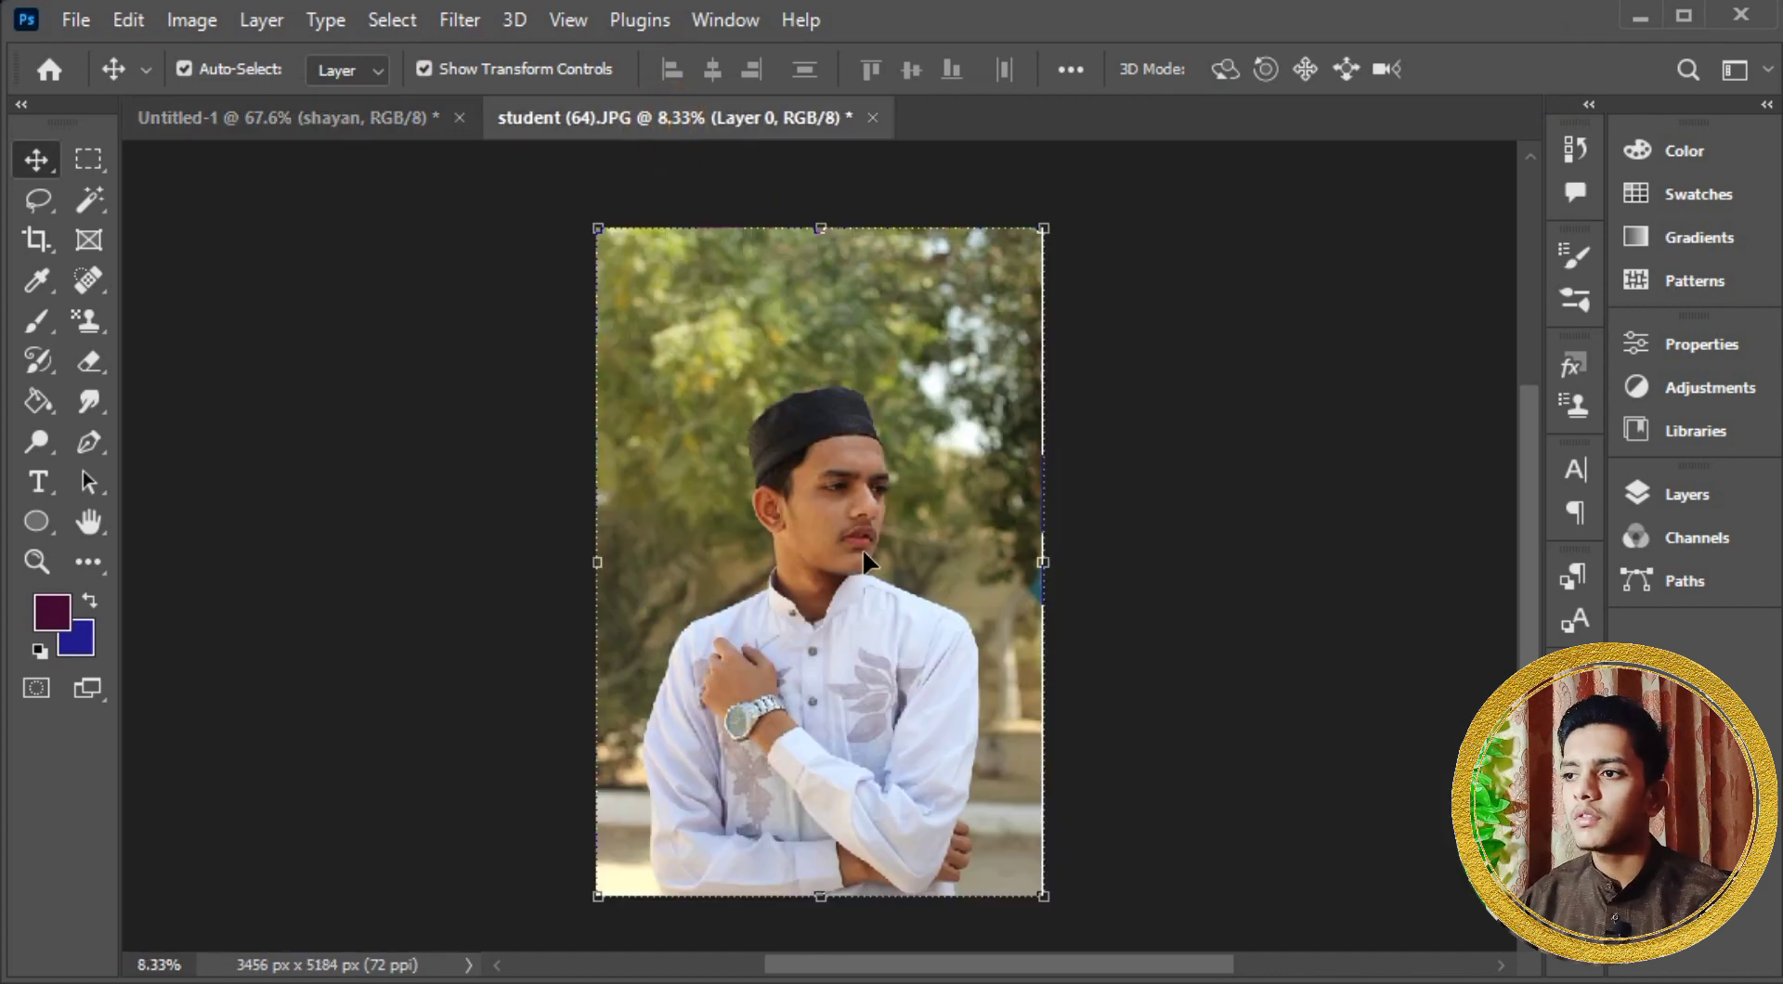
pyautogui.moveTo(863, 552); pyautogui.dragTo(520, 562)
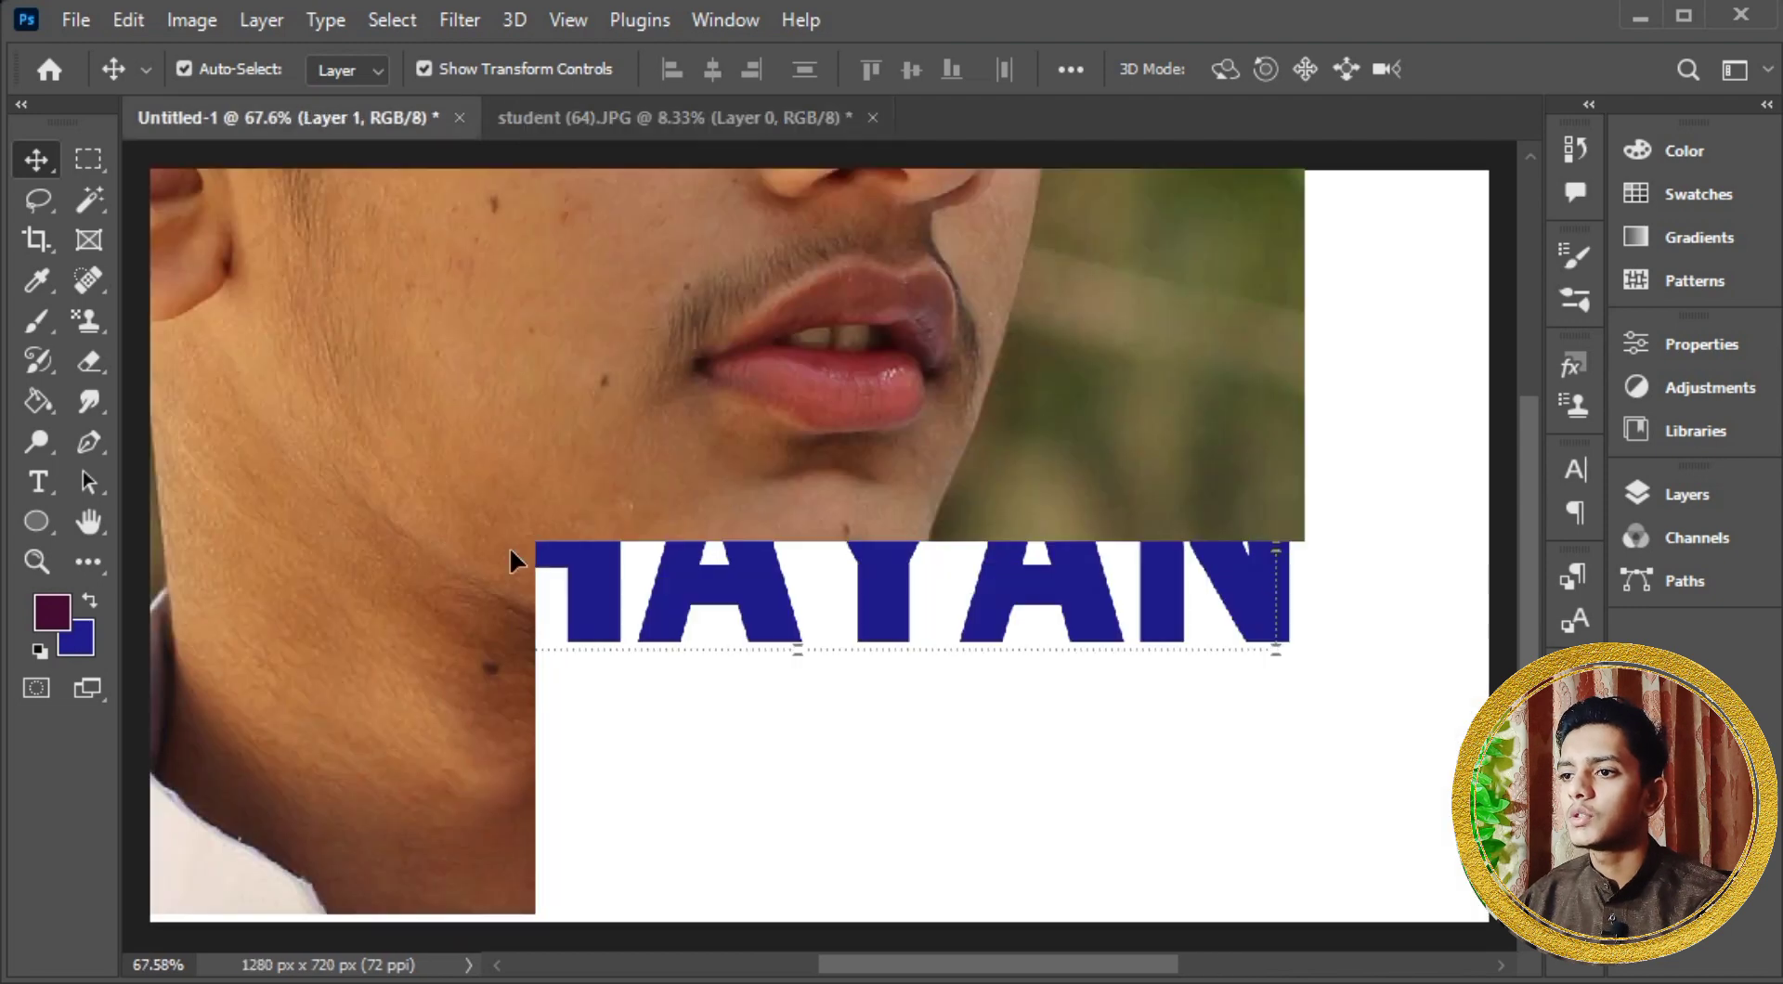
pyautogui.hotkey('ctrl', '-')
pyautogui.hotkey('ctrl', '-')
pyautogui.hotkey('ctrl', '-')
pyautogui.hotkey('ctrl', '-')
pyautogui.hotkey('ctrl', '-')
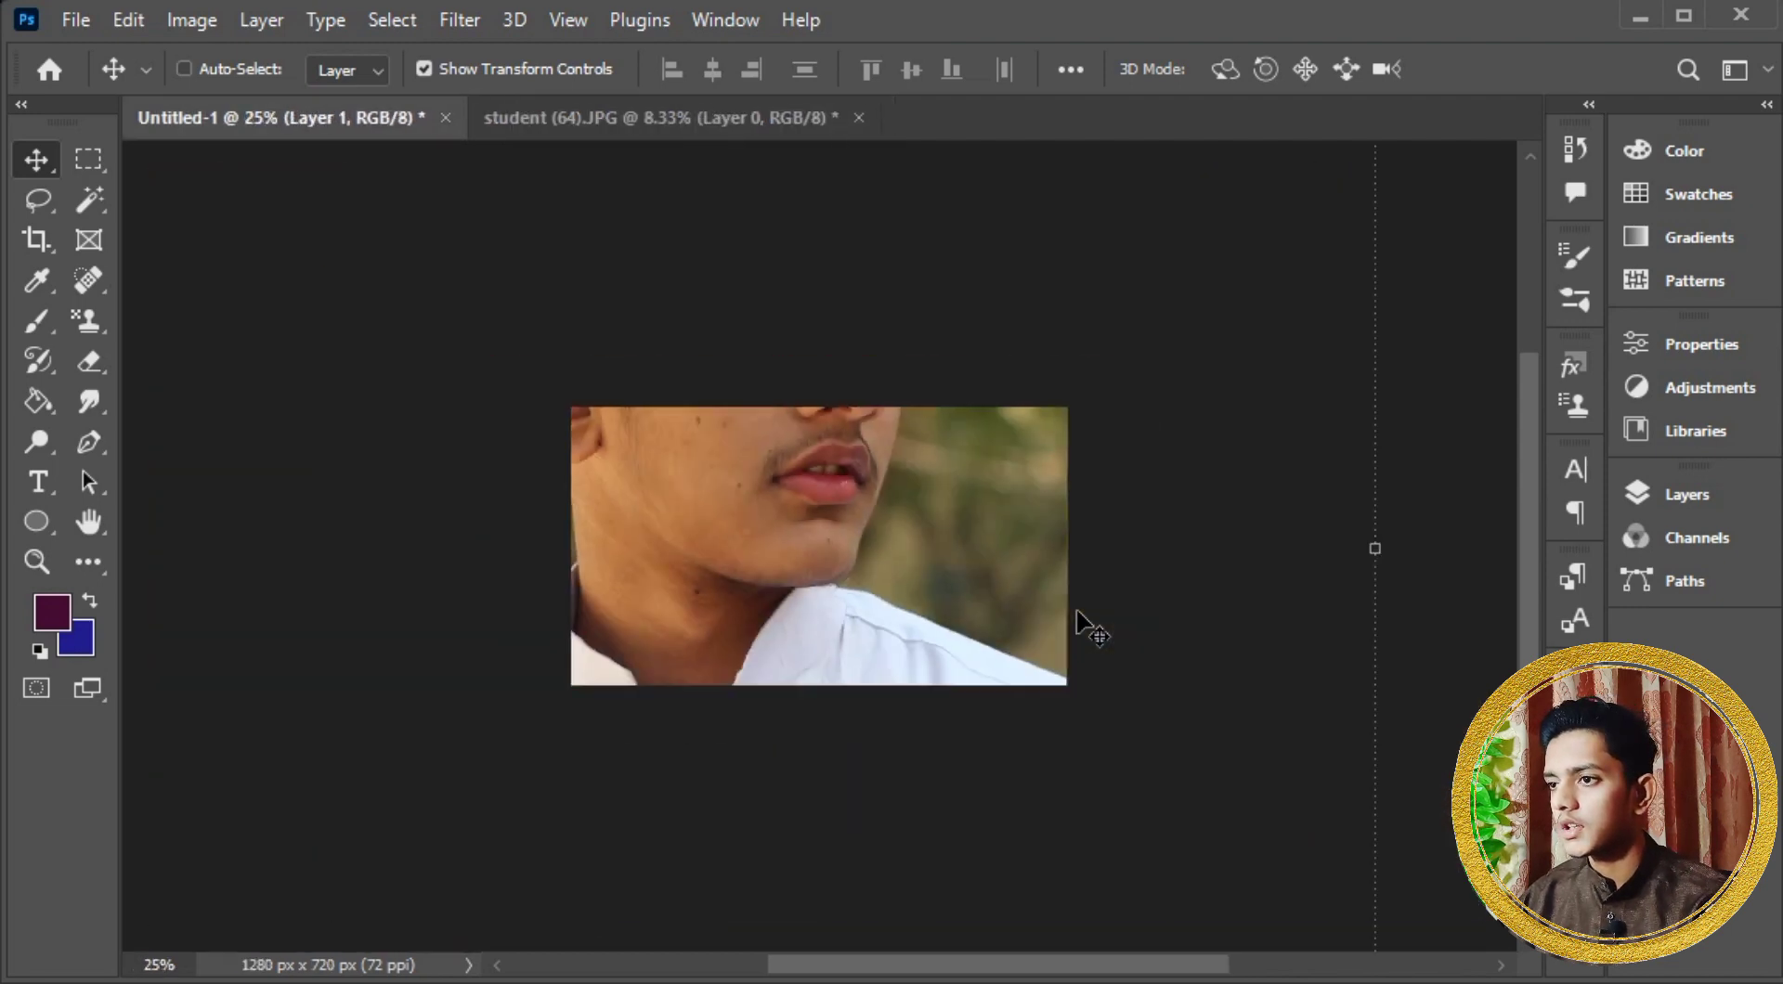
pyautogui.moveTo(298, 550); pyautogui.dragTo(592, 638)
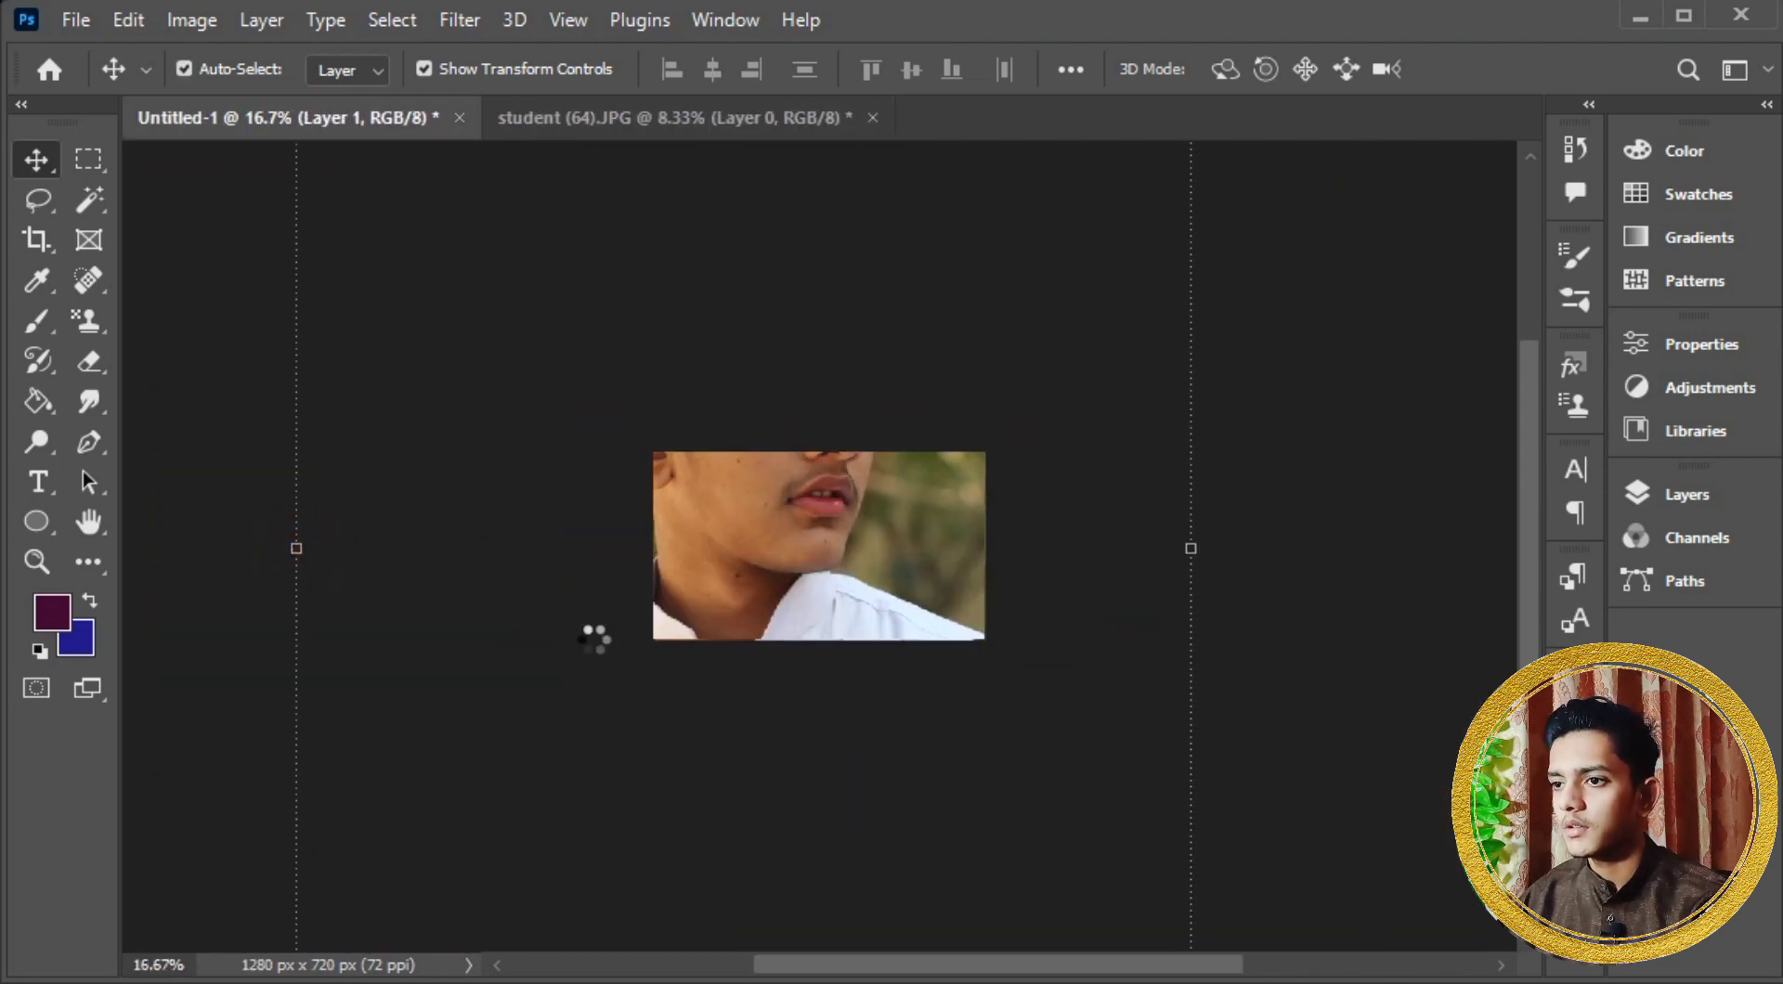
pyautogui.moveTo(813, 580); pyautogui.dragTo(776, 577)
pyautogui.moveTo(1151, 539); pyautogui.dragTo(711, 577)
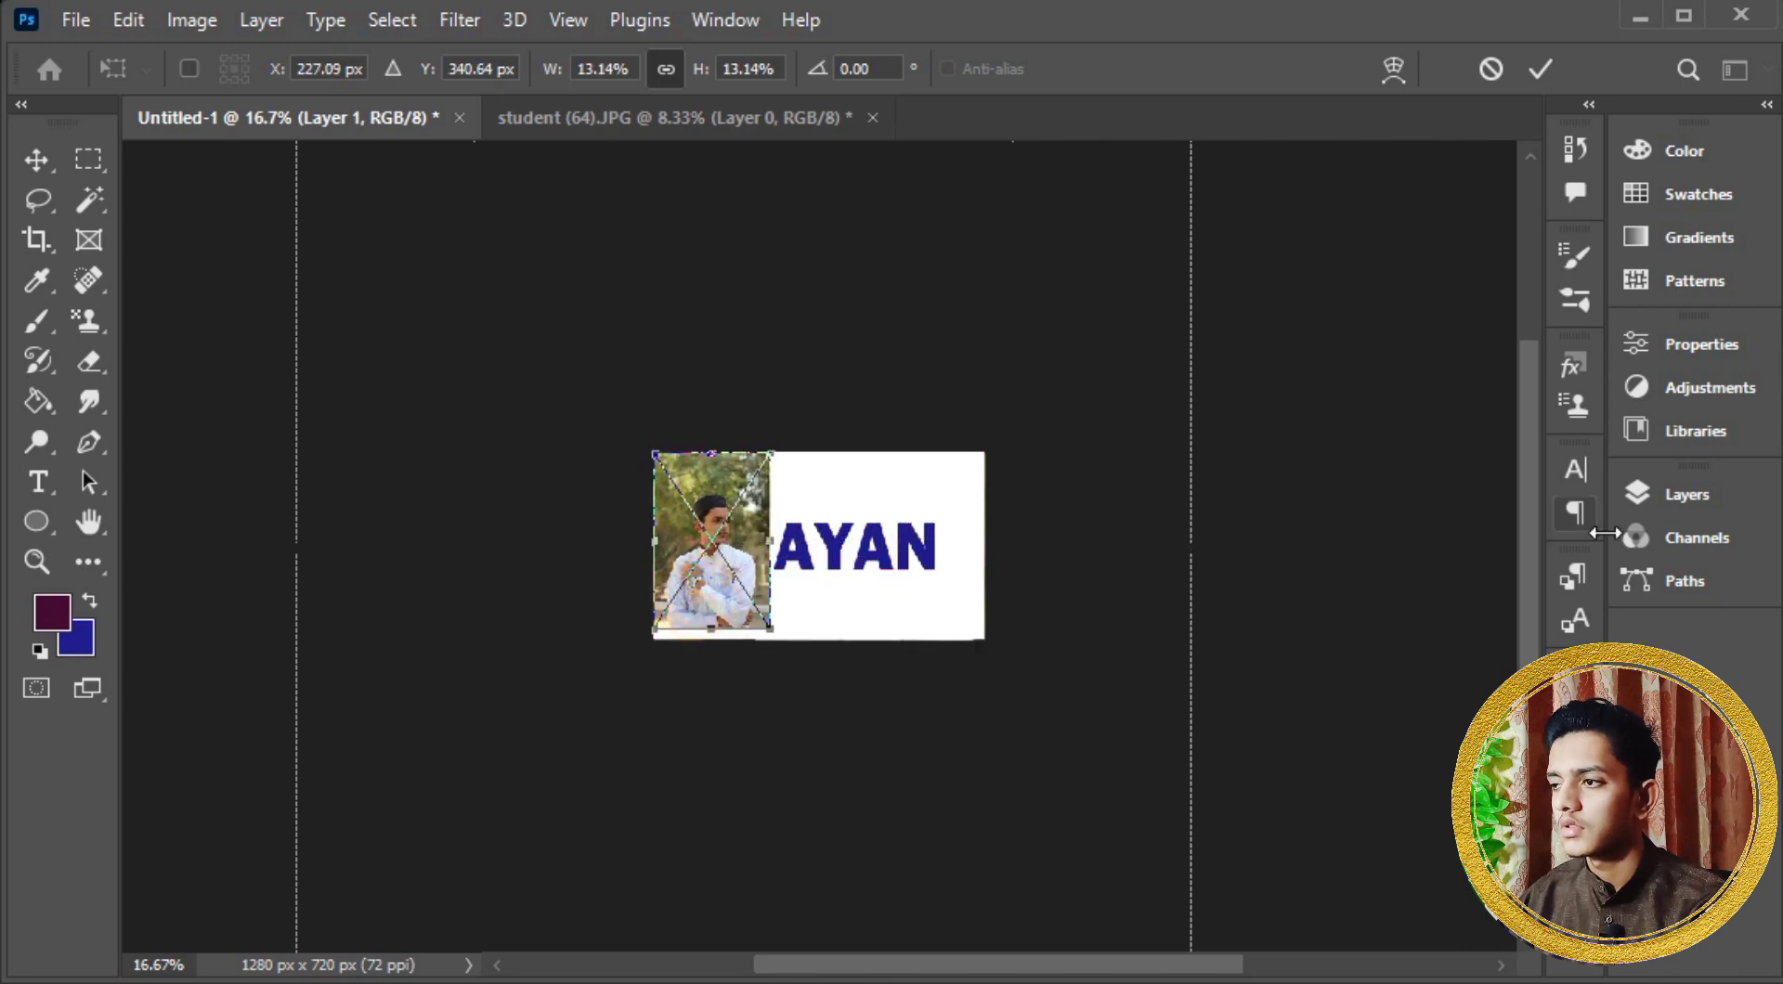
# Step: Lower the photo layer's opacity to 36%
pyautogui.click(1638, 496)
pyautogui.click(1588, 451)
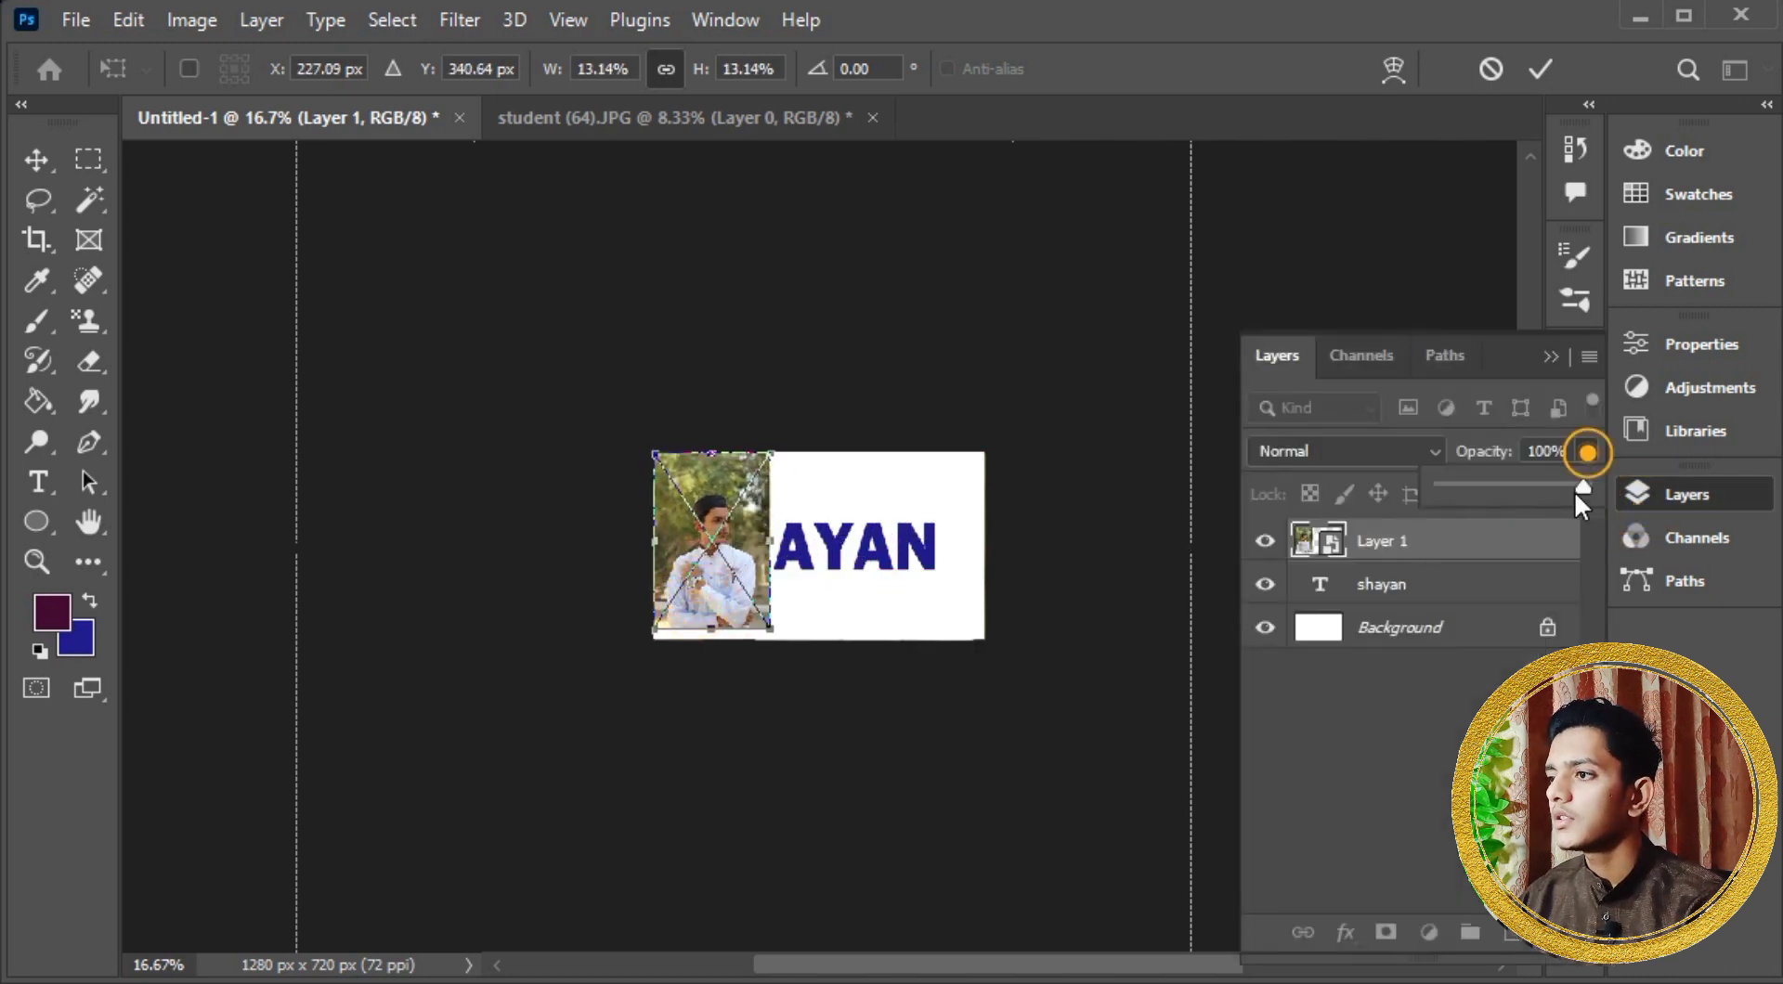
pyautogui.moveTo(1574, 492); pyautogui.dragTo(1499, 526)
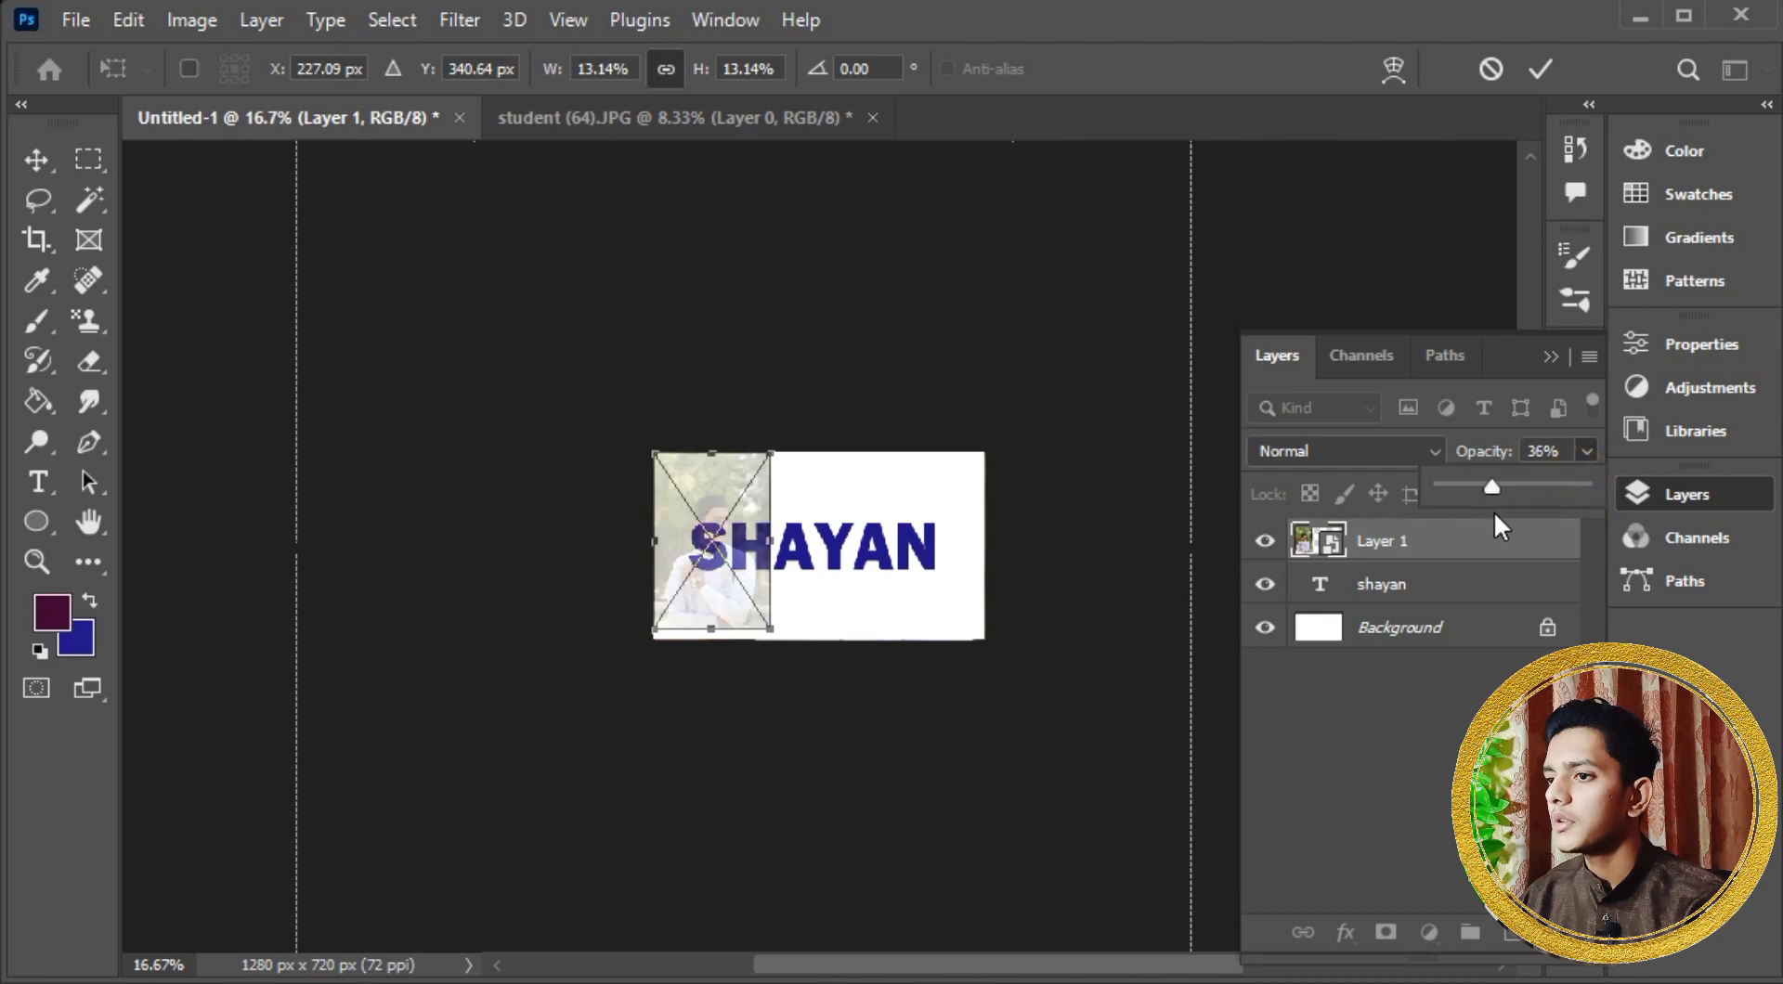
# Step: Scale the photo to 7.68% and position it so that the face and shoulders sit over the first letter
pyautogui.hotkey('ctrl', '+')
pyautogui.hotkey('ctrl', '+')
pyautogui.hotkey('ctrl', '+')
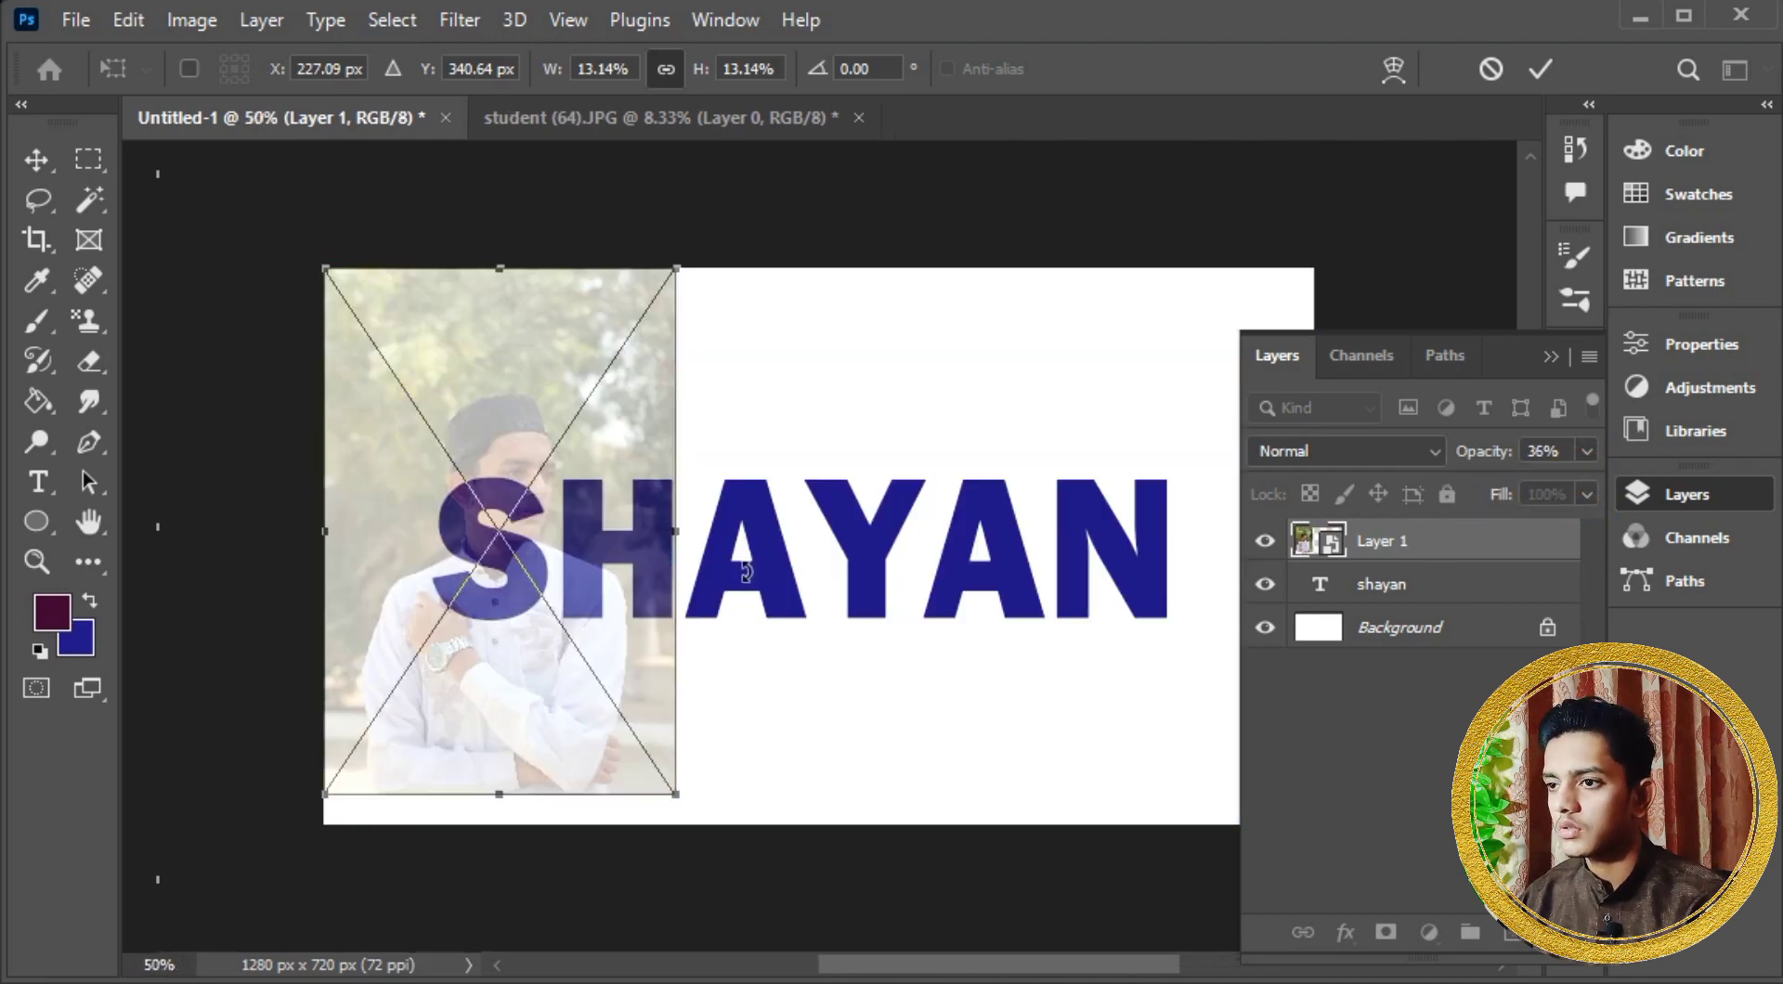
pyautogui.hotkey('ctrl', '+')
pyautogui.moveTo(690, 548)
pyautogui.mouseDown()
pyautogui.moveTo(891, 542)
pyautogui.moveTo(816, 520)
pyautogui.moveTo(682, 522)
pyautogui.mouseUp()
pyautogui.moveTo(565, 522); pyautogui.dragTo(617, 568)
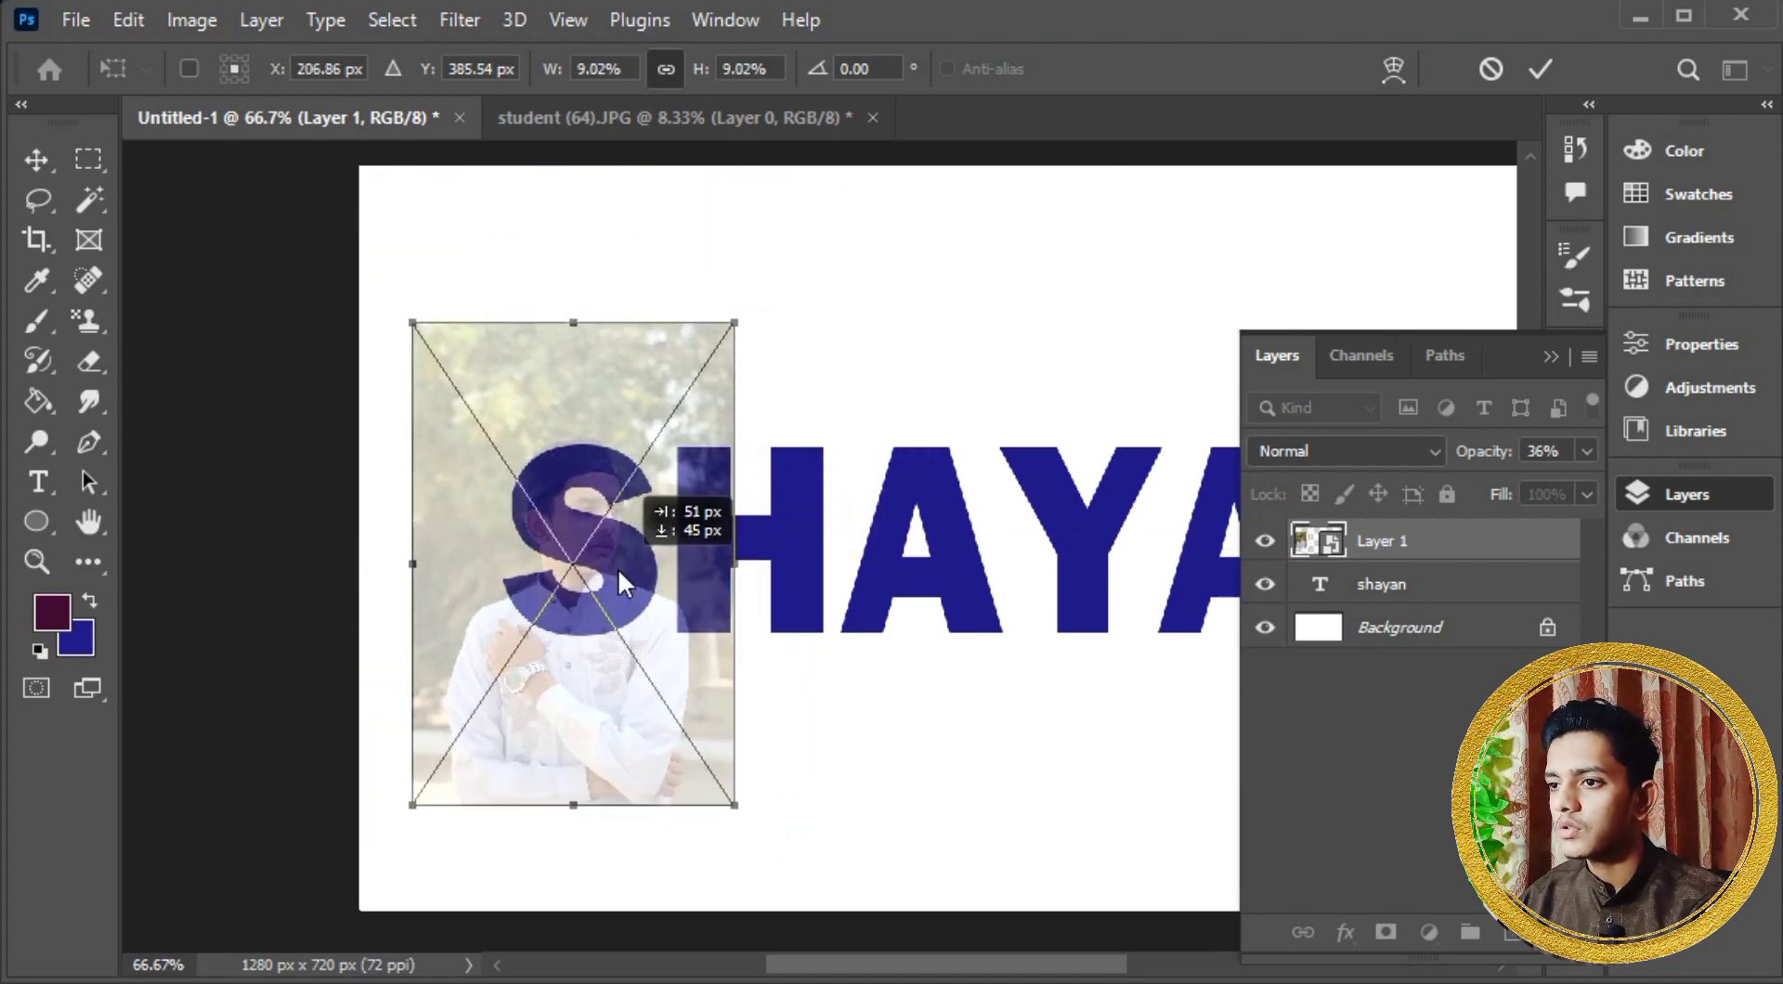
pyautogui.moveTo(735, 563); pyautogui.dragTo(664, 563)
pyautogui.moveTo(550, 604); pyautogui.dragTo(565, 592)
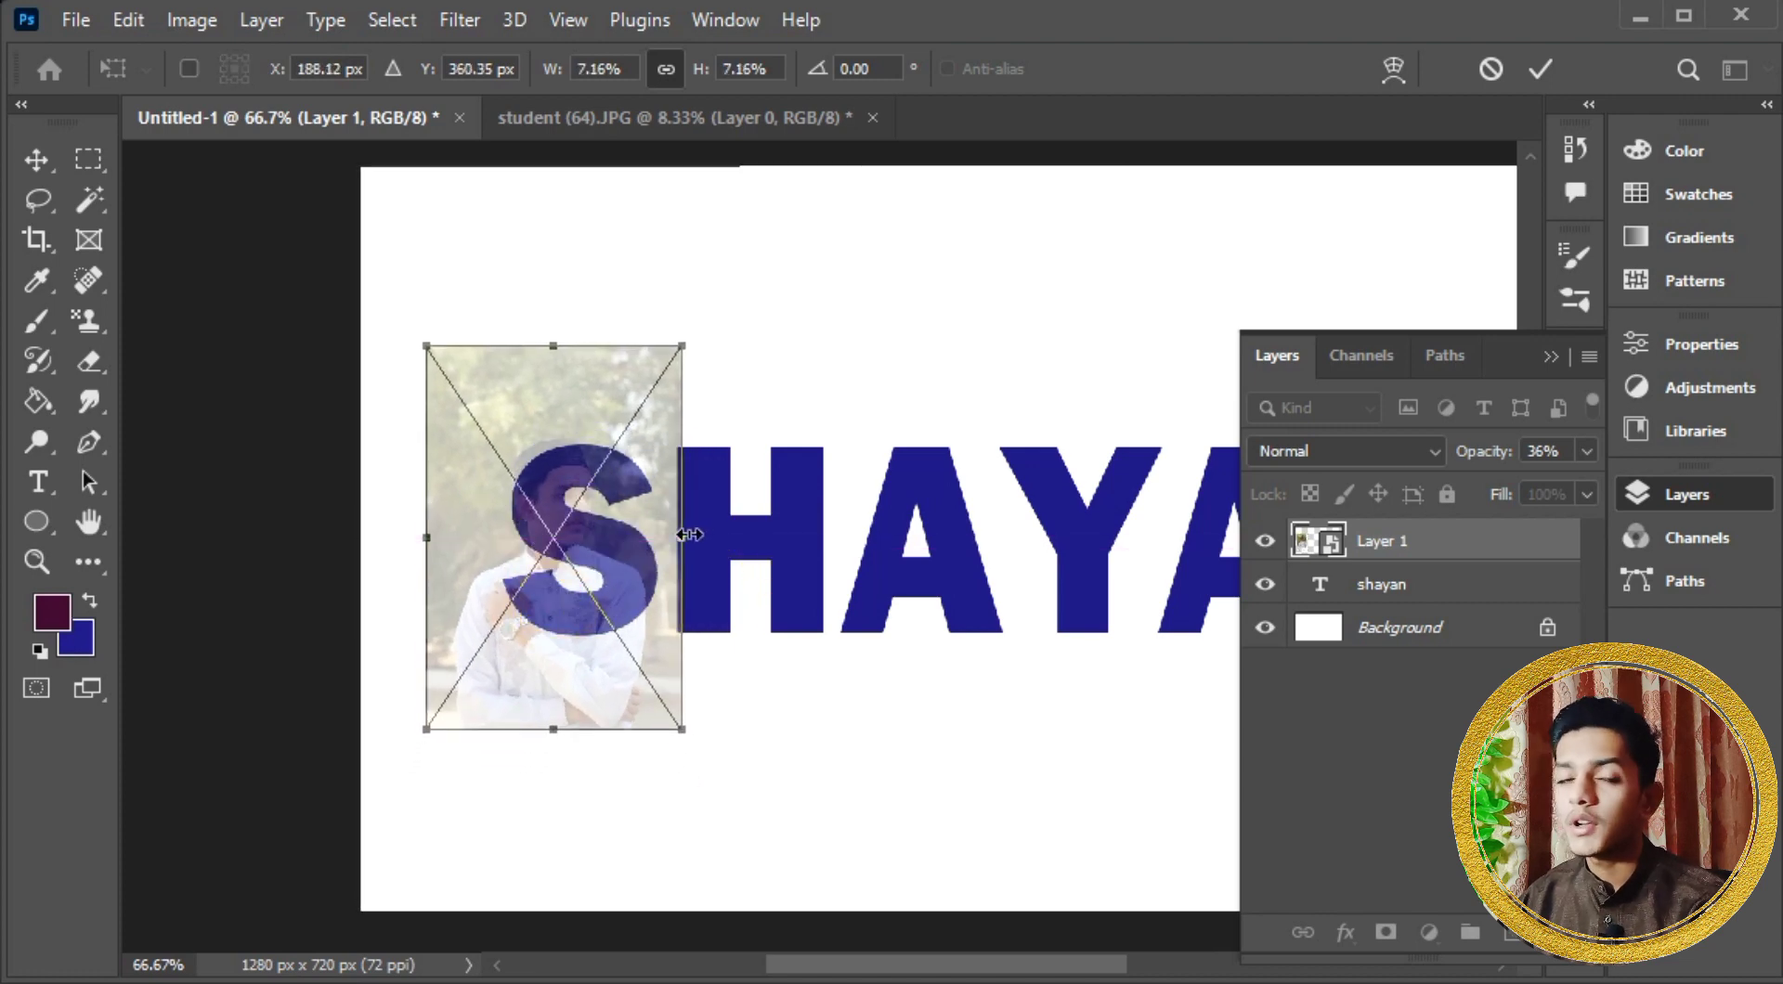
pyautogui.moveTo(682, 536); pyautogui.dragTo(736, 532)
pyautogui.moveTo(650, 575); pyautogui.dragTo(628, 592)
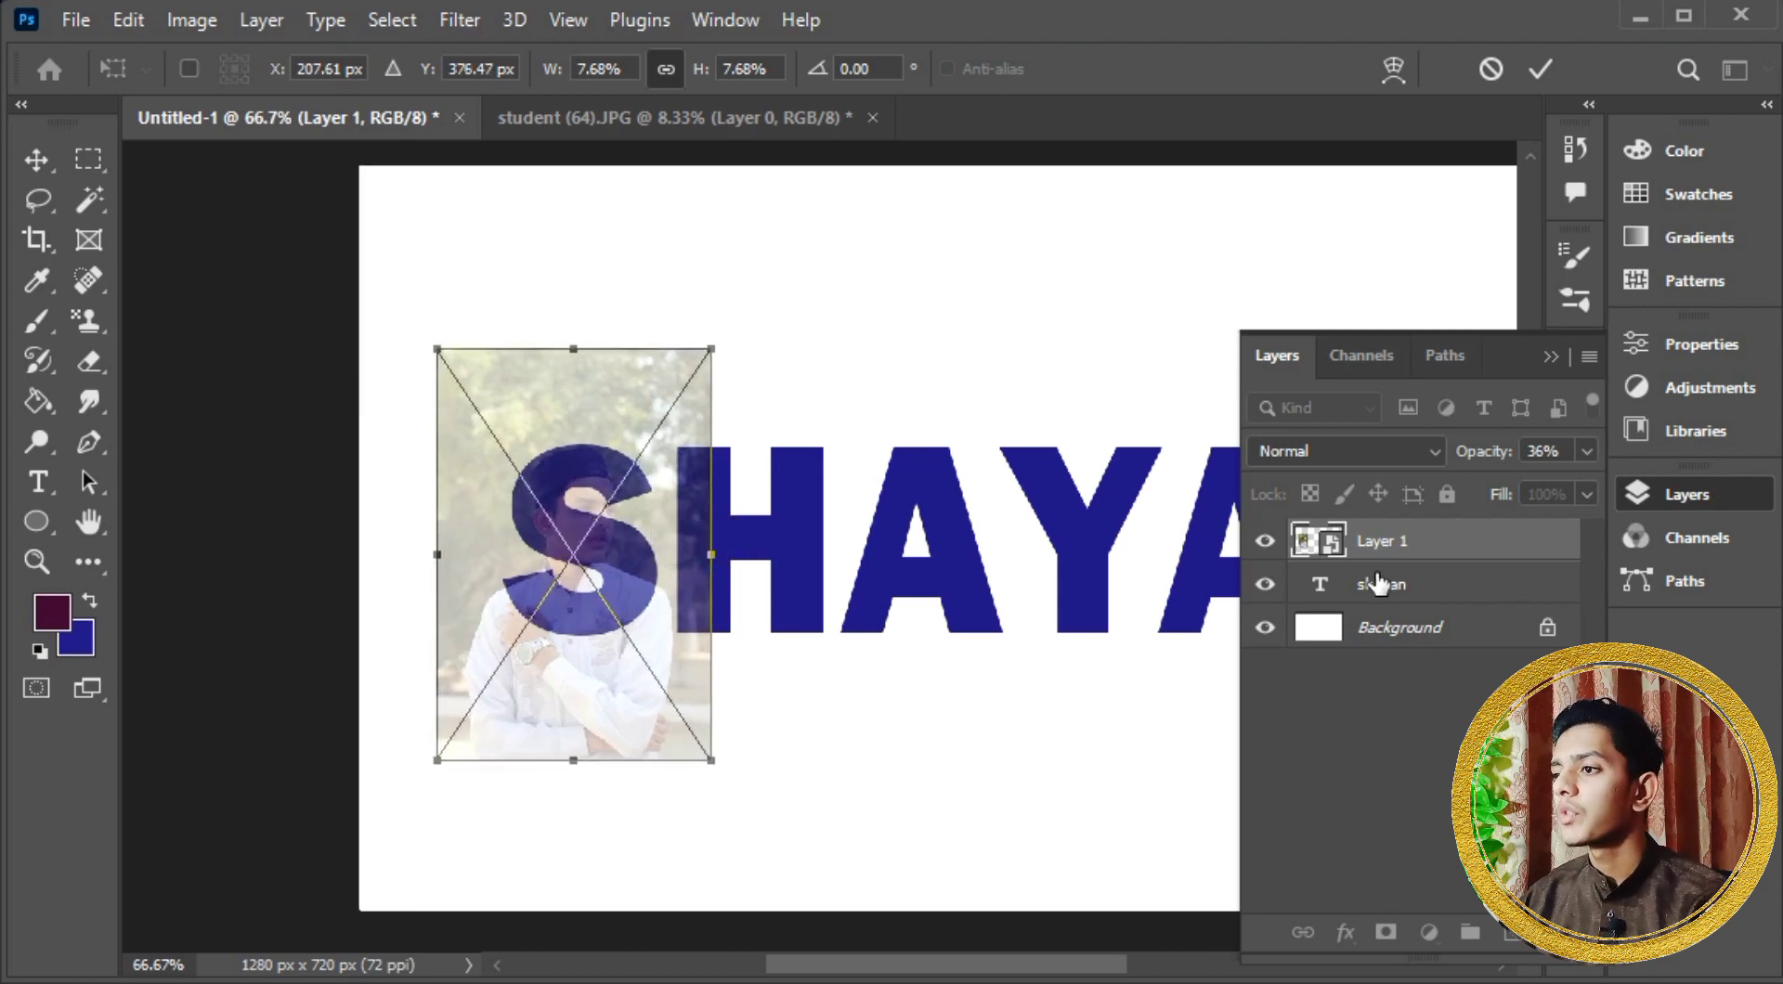
pyautogui.click(1540, 69)
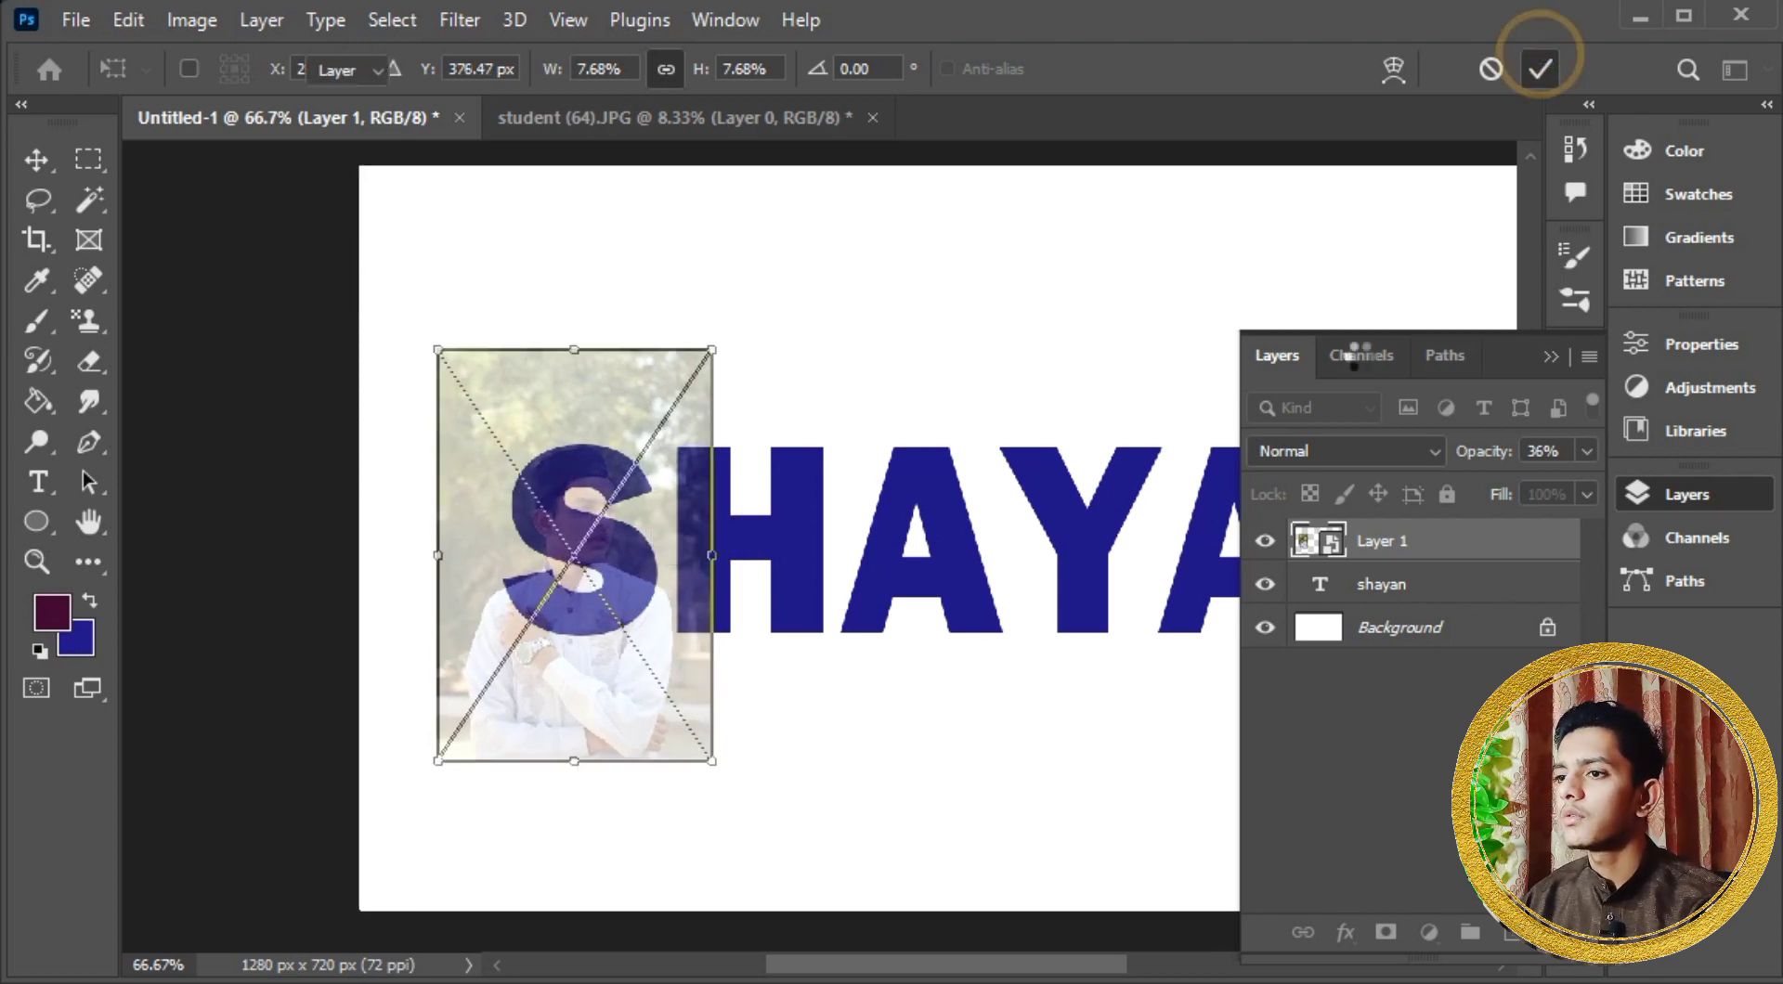
# Step: Clip the photo layer to the text layer and restore the photo's opacity to 100%
pyautogui.keyDown('alt'); pyautogui.click(1451, 553); pyautogui.keyUp('alt')
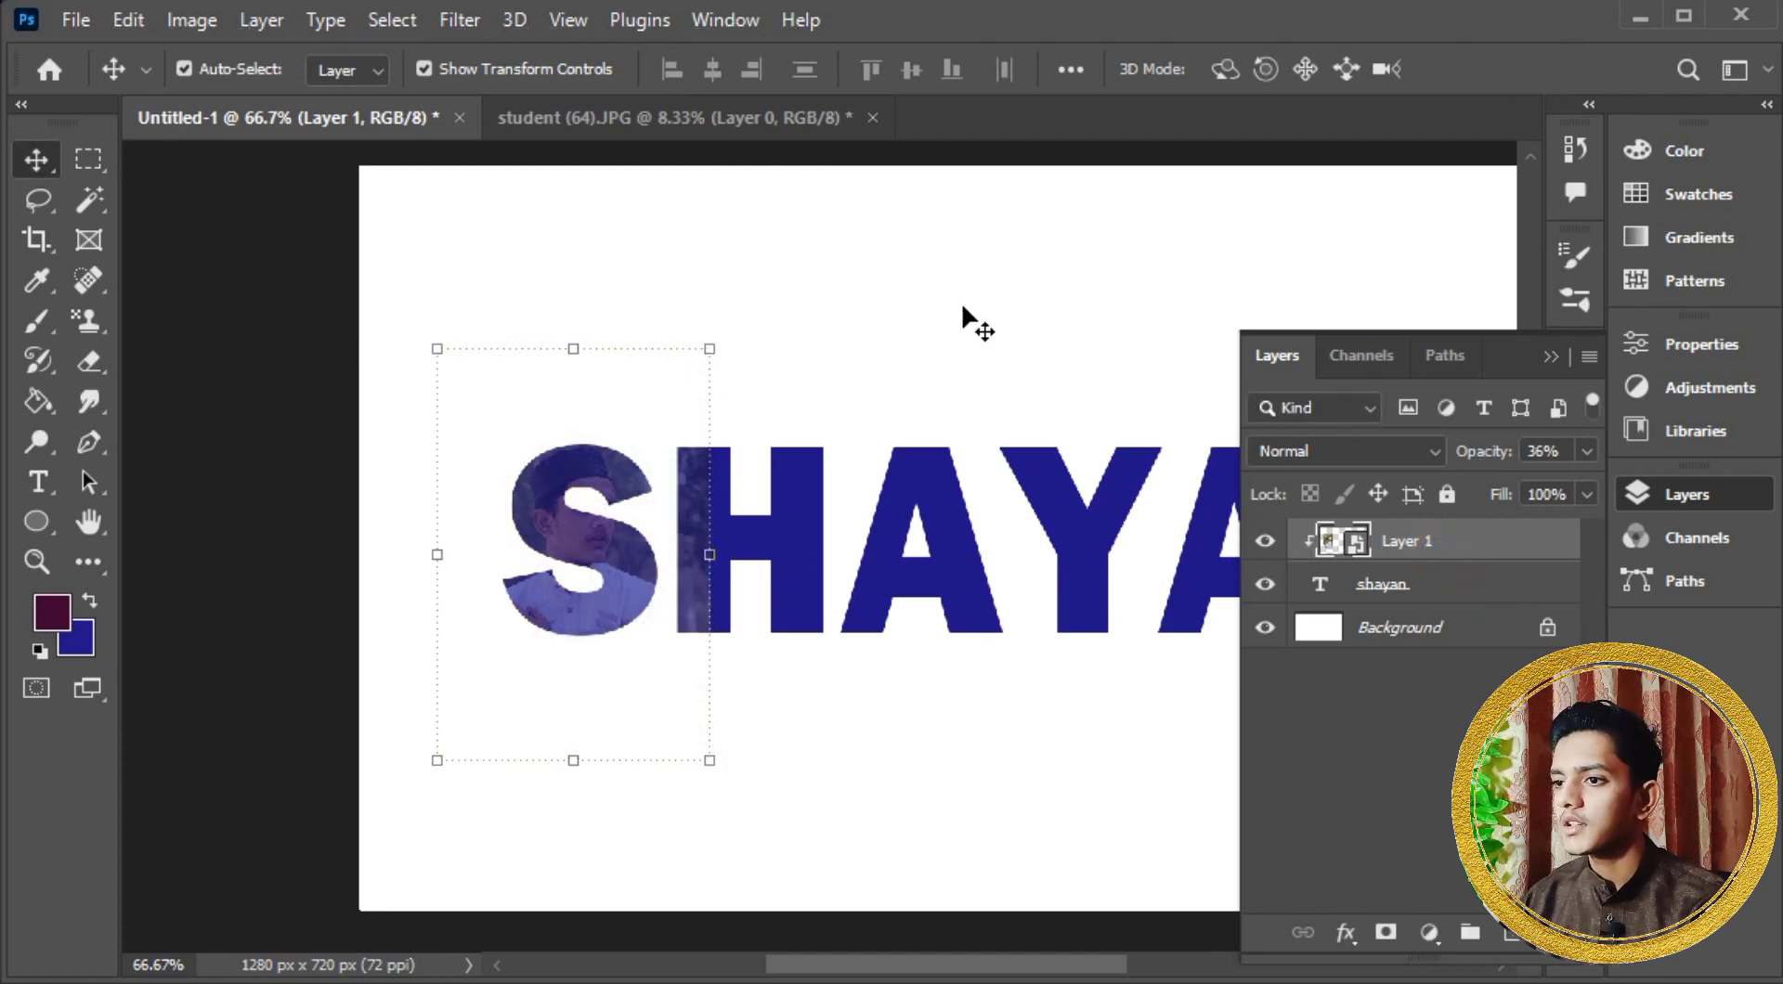
pyautogui.click(1586, 452)
pyautogui.click(1583, 487)
pyautogui.click(1040, 343)
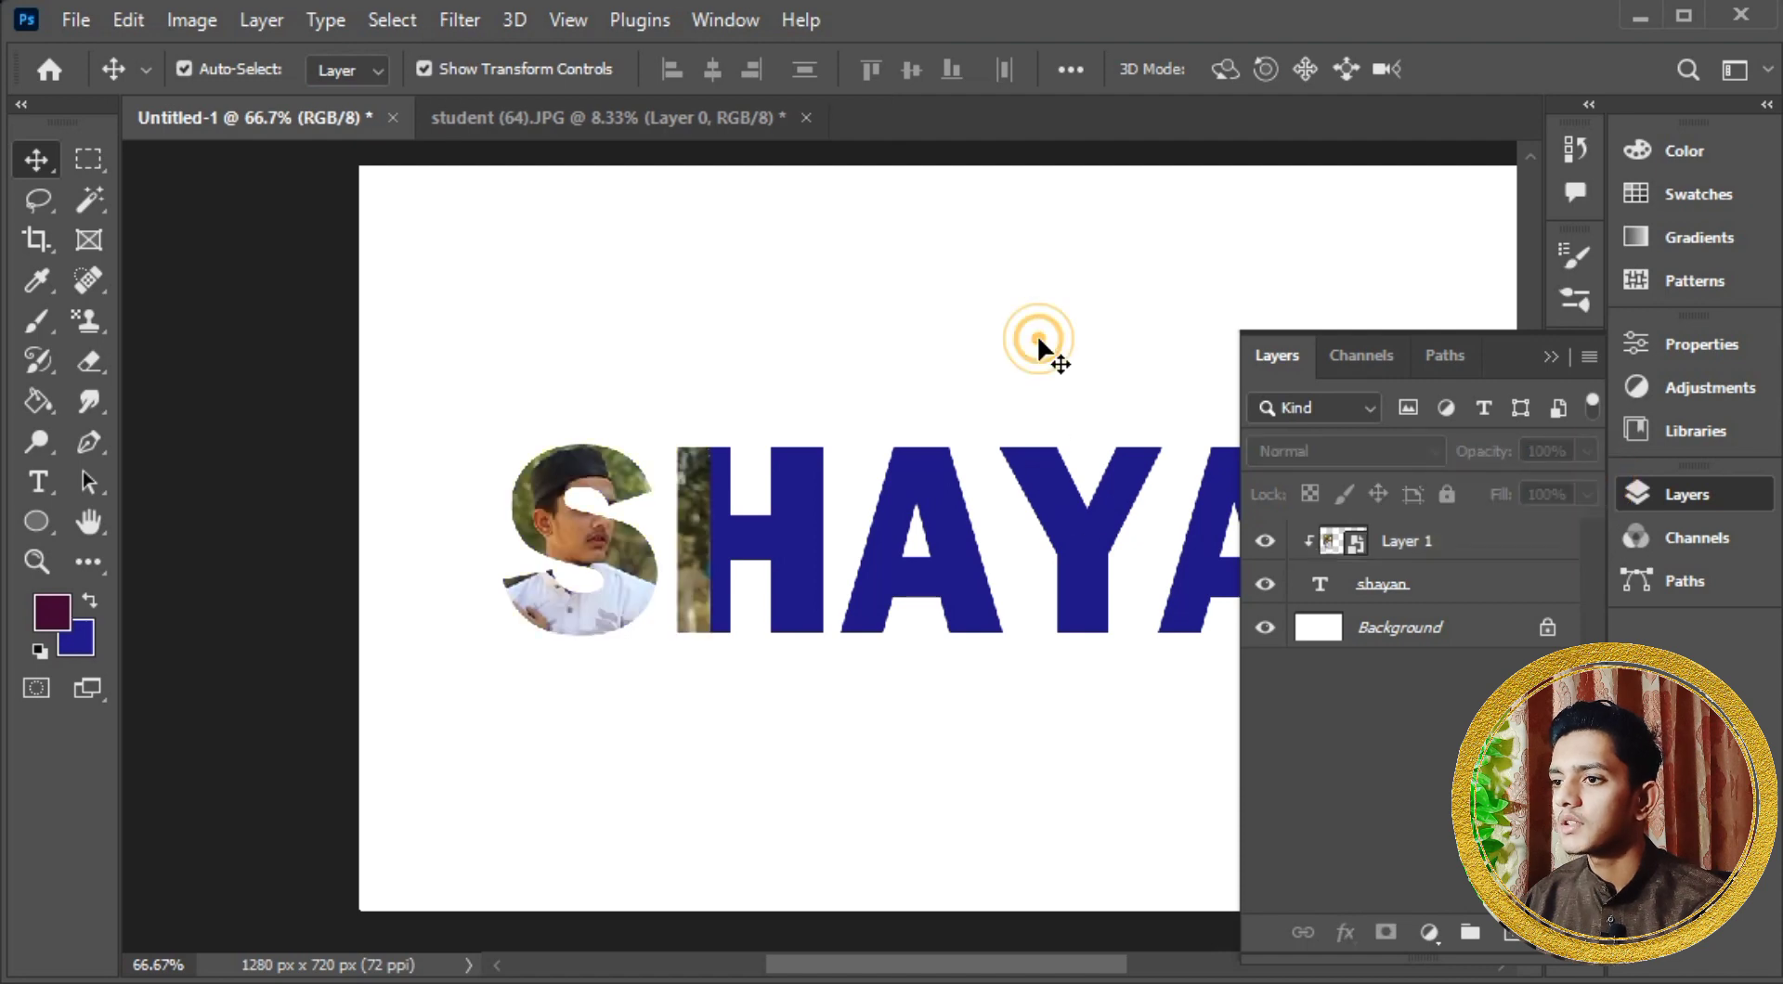
# Step: Examine how the clipped photo fills the first letter and where it overlaps the second letter
pyautogui.hotkey('ctrl', '+')
pyautogui.hotkey('ctrl', '+')
pyautogui.hotkey('ctrl', '+')
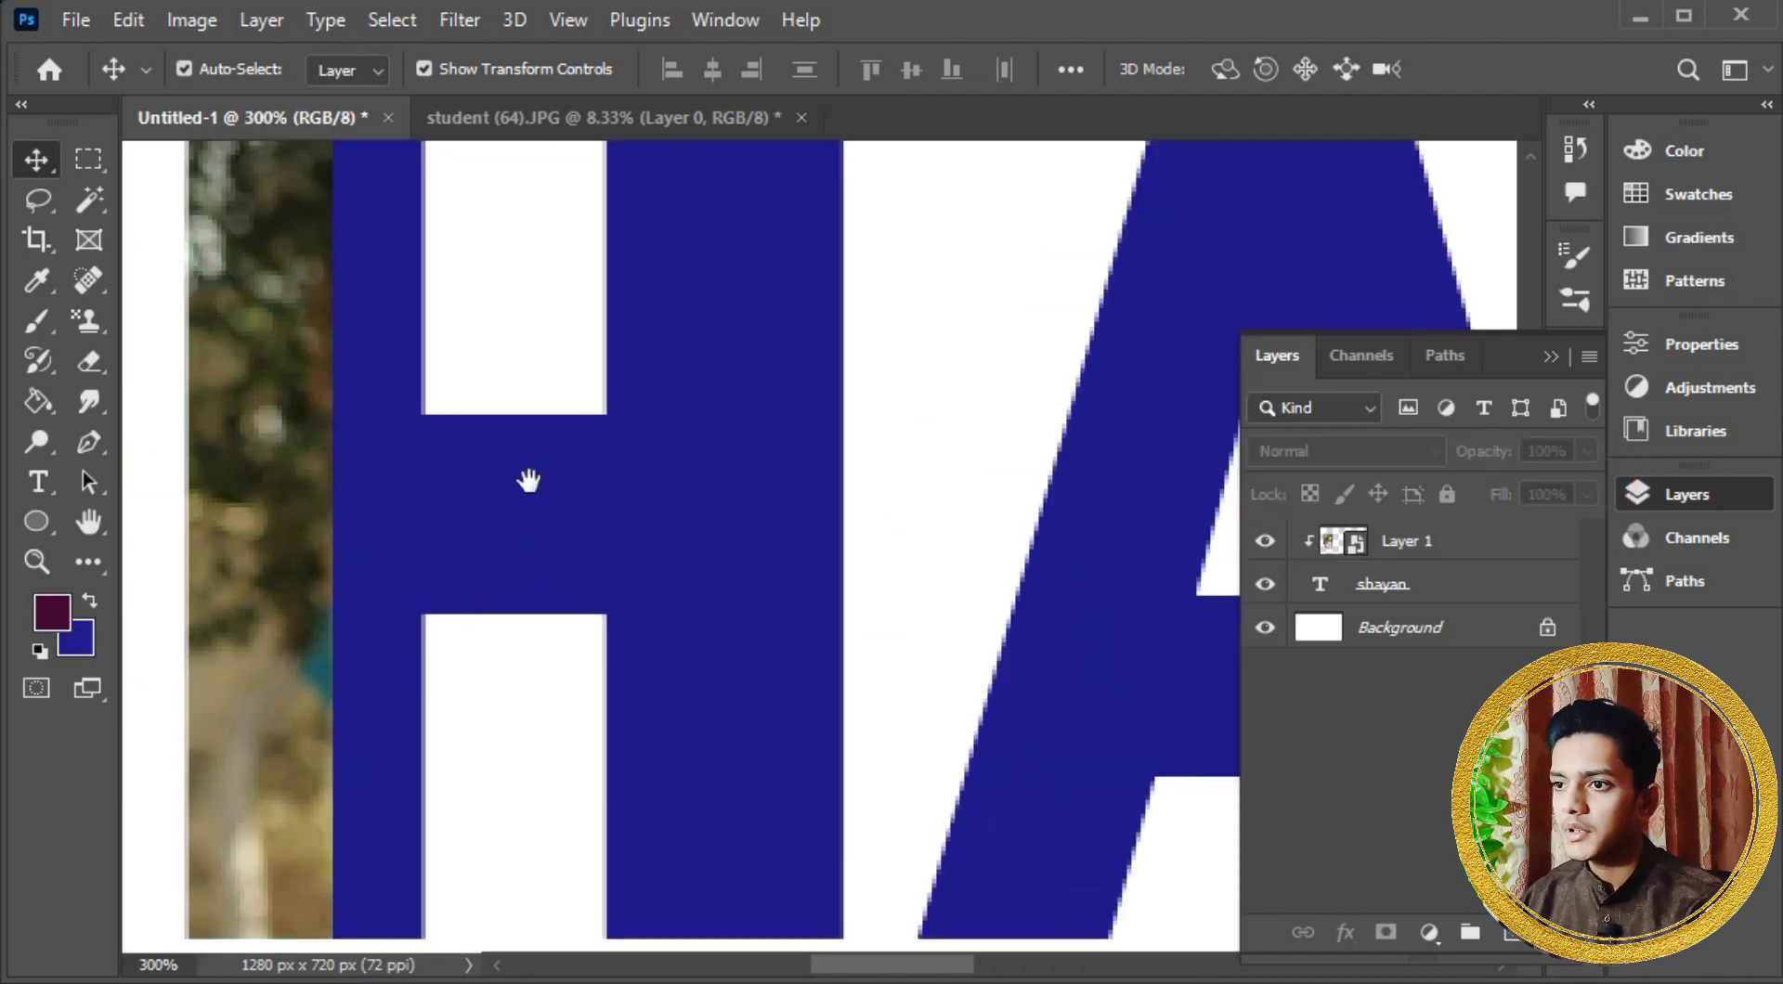
pyautogui.moveTo(529, 481); pyautogui.dragTo(1540, 585)
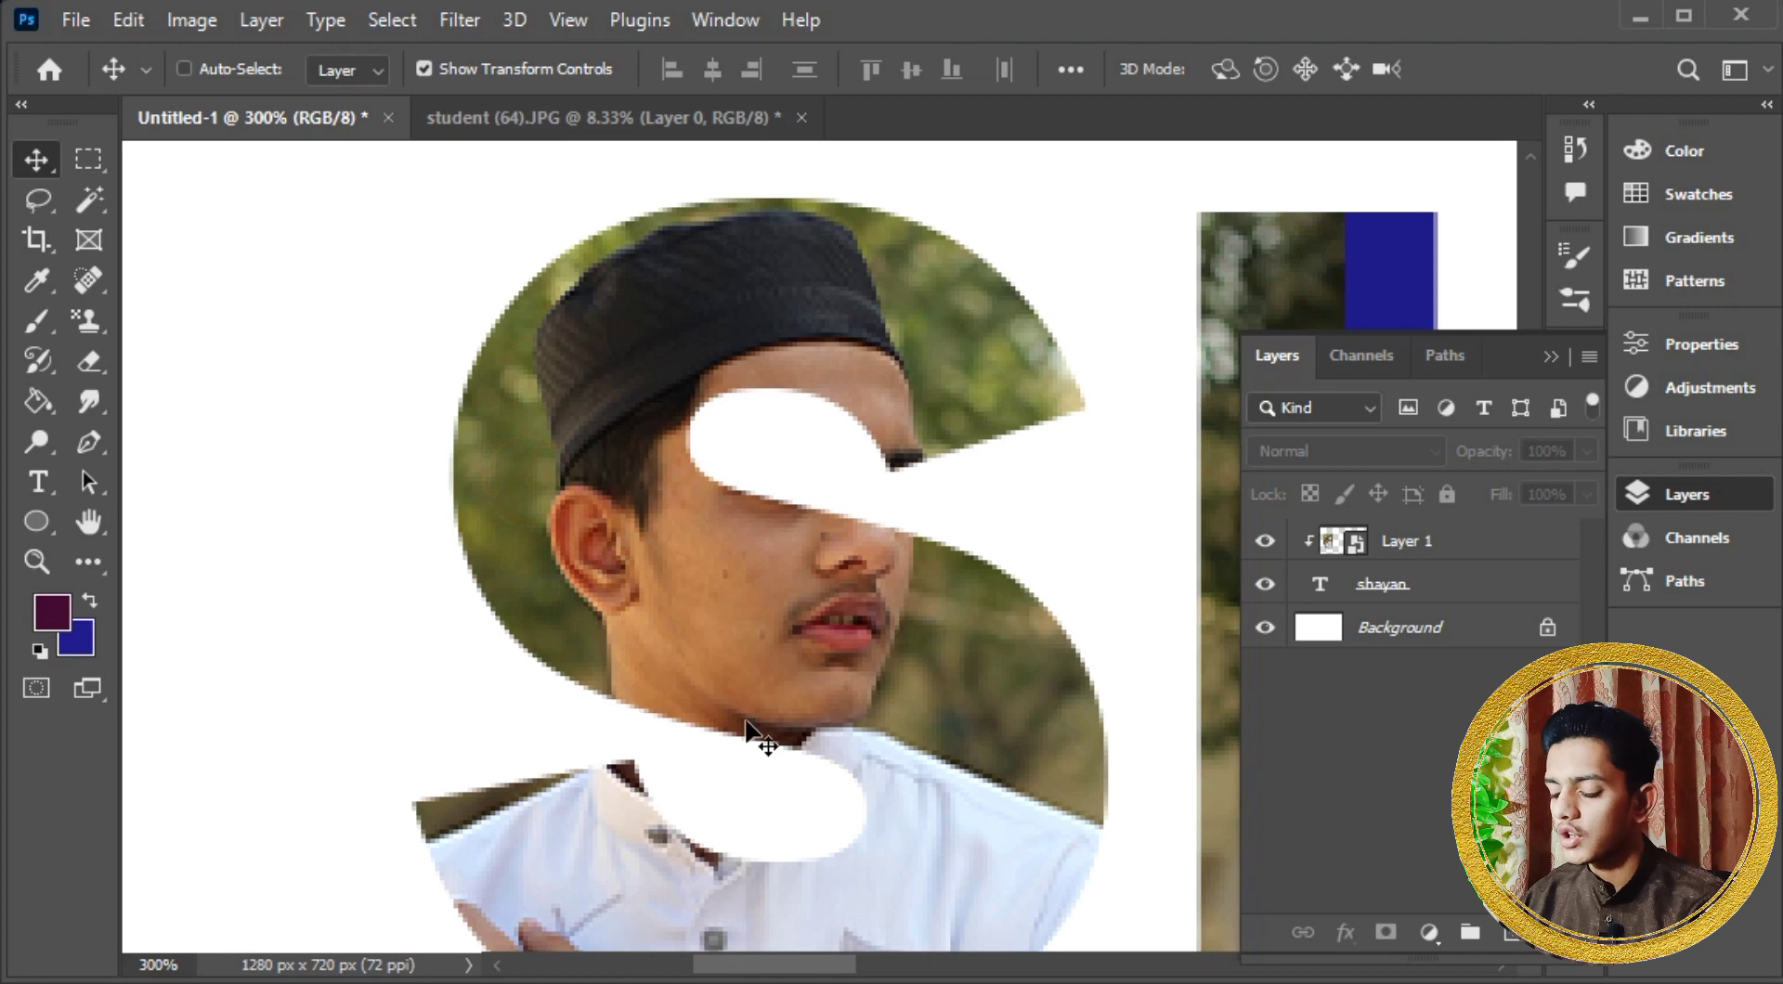
pyautogui.hotkey('ctrl', '-')
pyautogui.hotkey('ctrl', '-')
pyautogui.hotkey('ctrl', '-')
pyautogui.moveTo(830, 691); pyautogui.dragTo(649, 658)
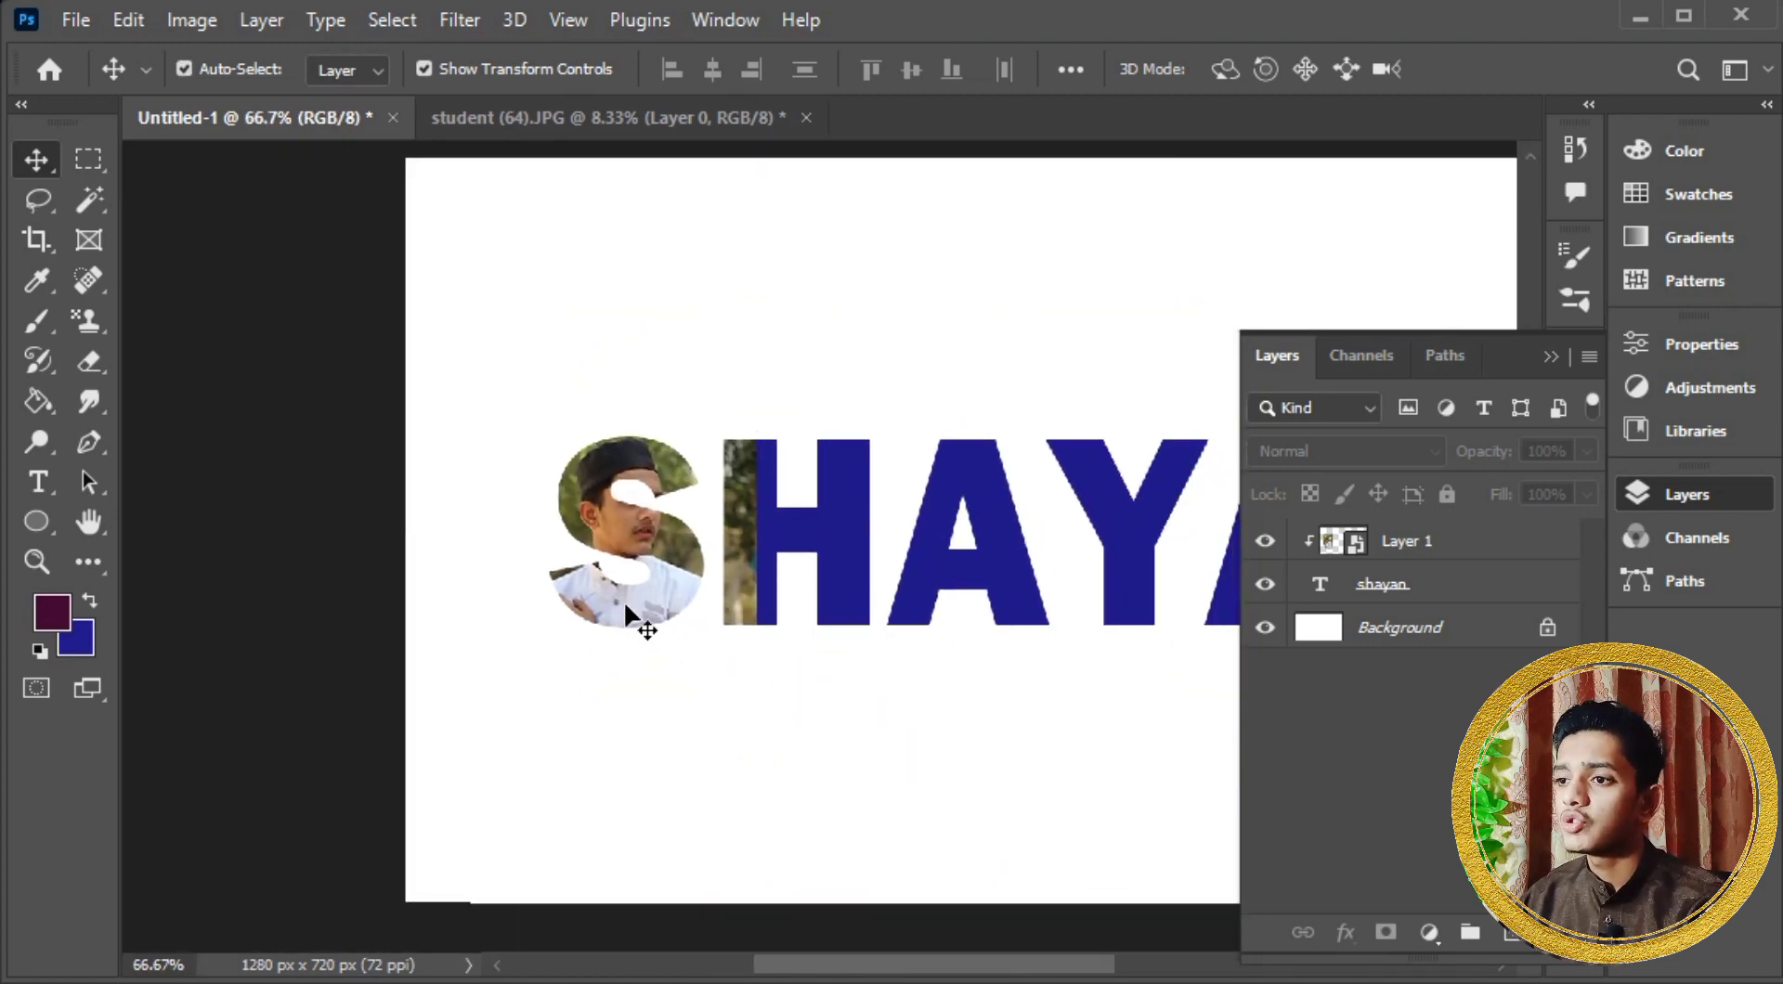
pyautogui.click(743, 561)
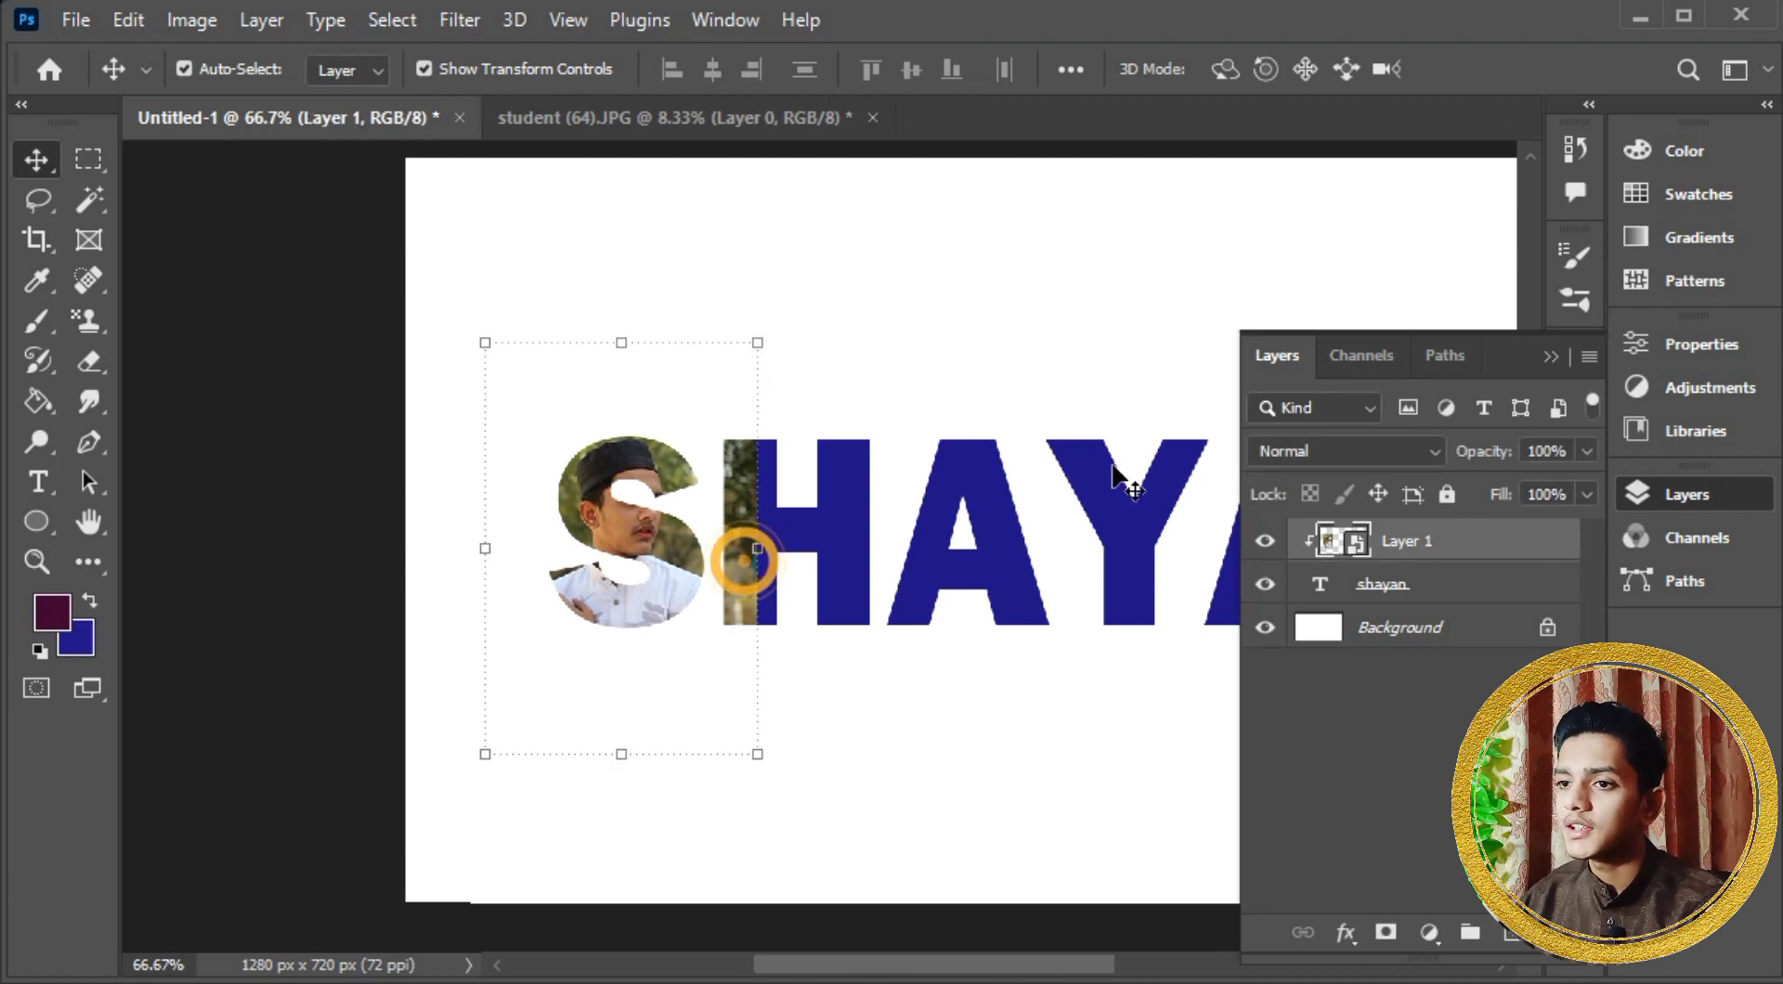
pyautogui.click(796, 381)
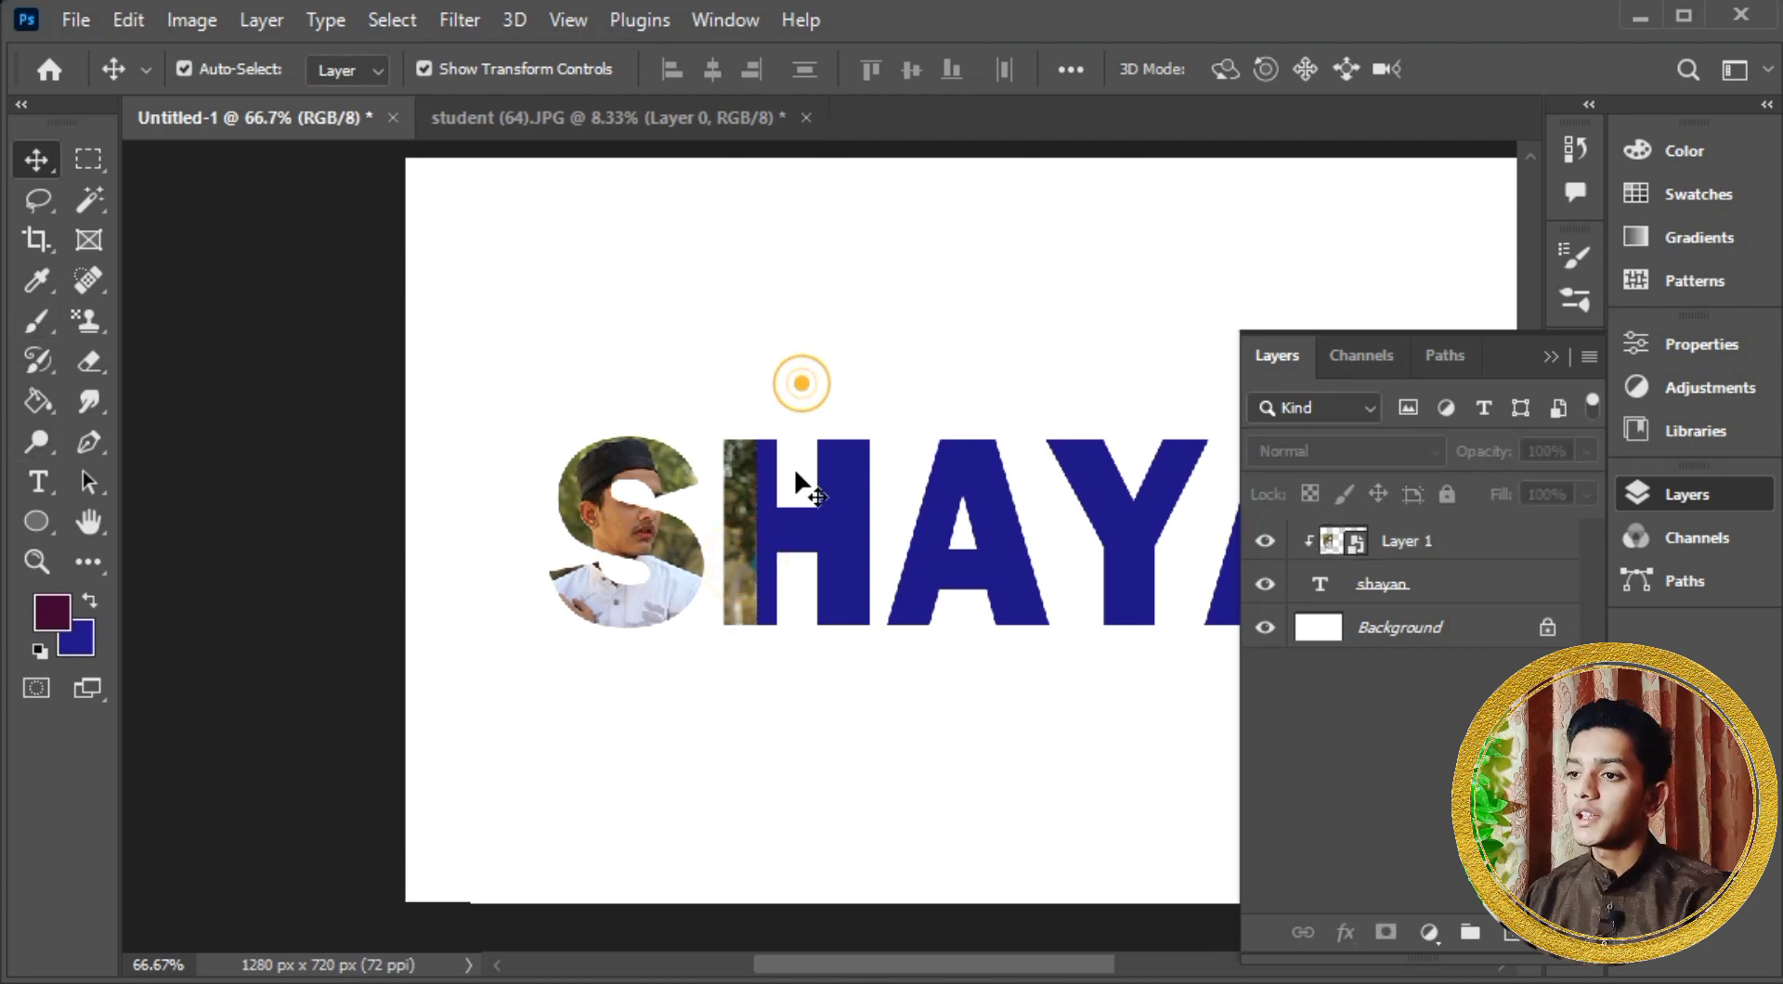
# Step: Add a layer mask to the clipped photo and paint it black over the second letter with a soft 100 px brush
pyautogui.click(747, 519)
pyautogui.click(1388, 934)
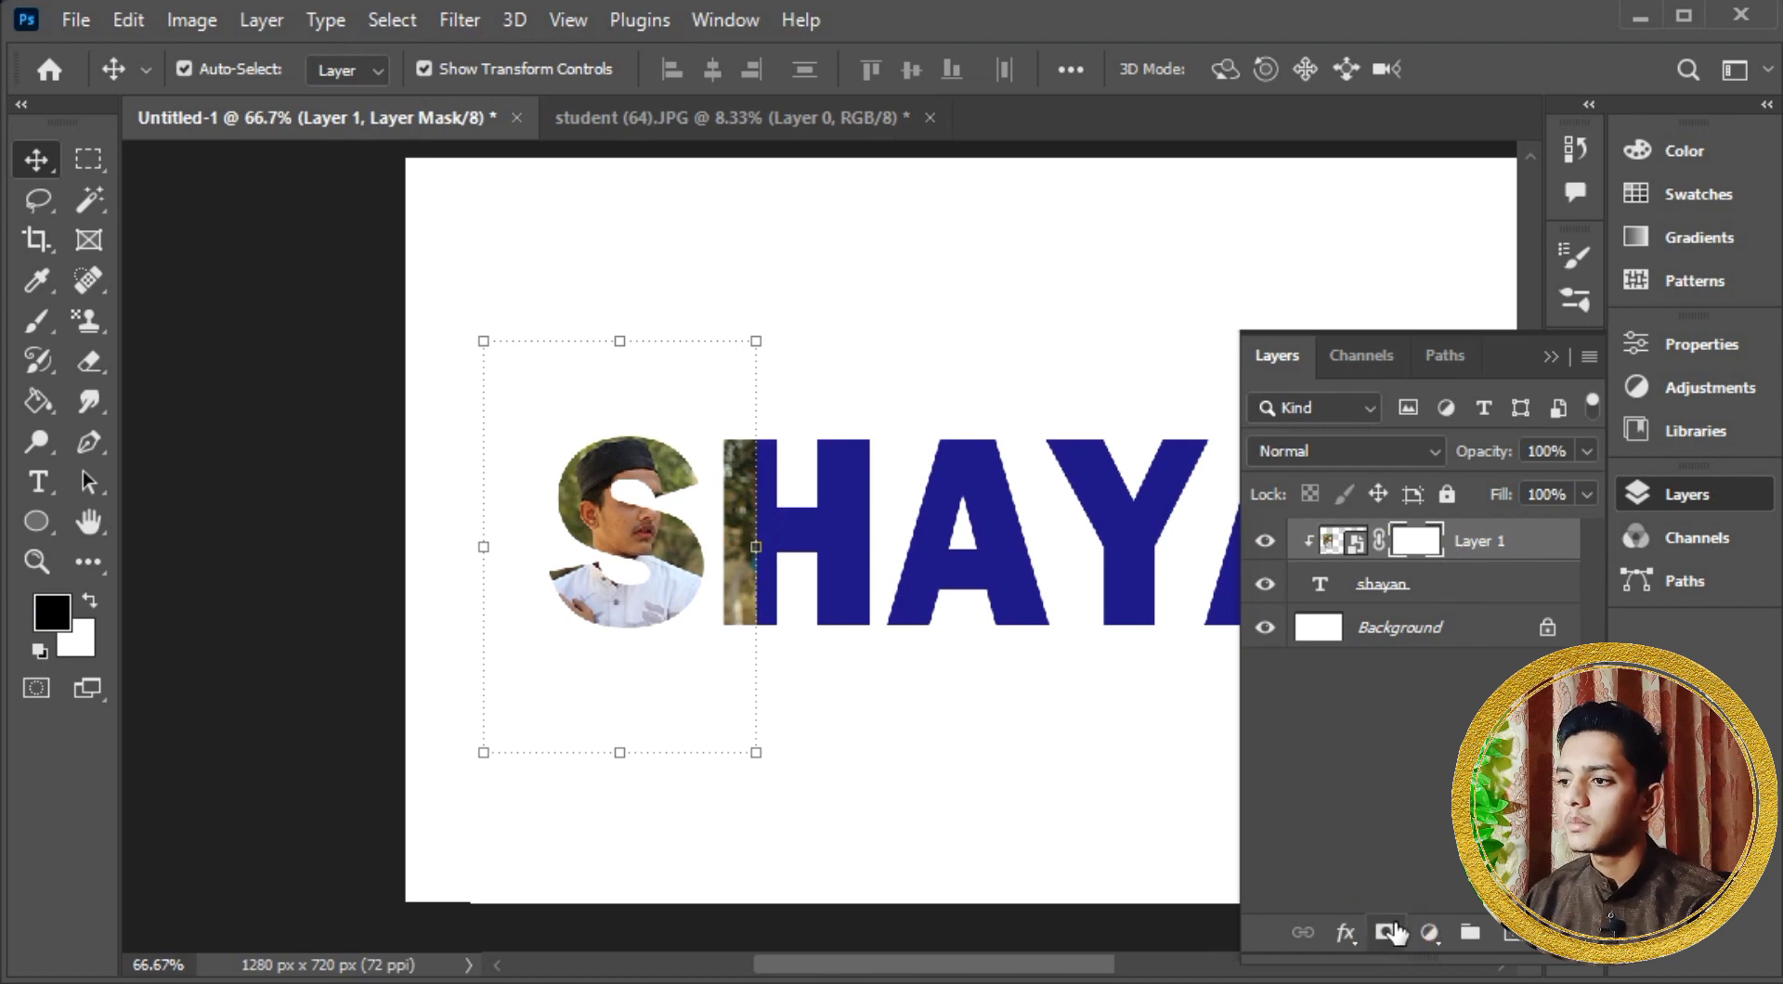
pyautogui.click(48, 331)
pyautogui.moveTo(765, 432)
pyautogui.mouseDown()
pyautogui.moveTo(763, 652)
pyautogui.moveTo(756, 424)
pyautogui.moveTo(780, 633)
pyautogui.mouseUp()
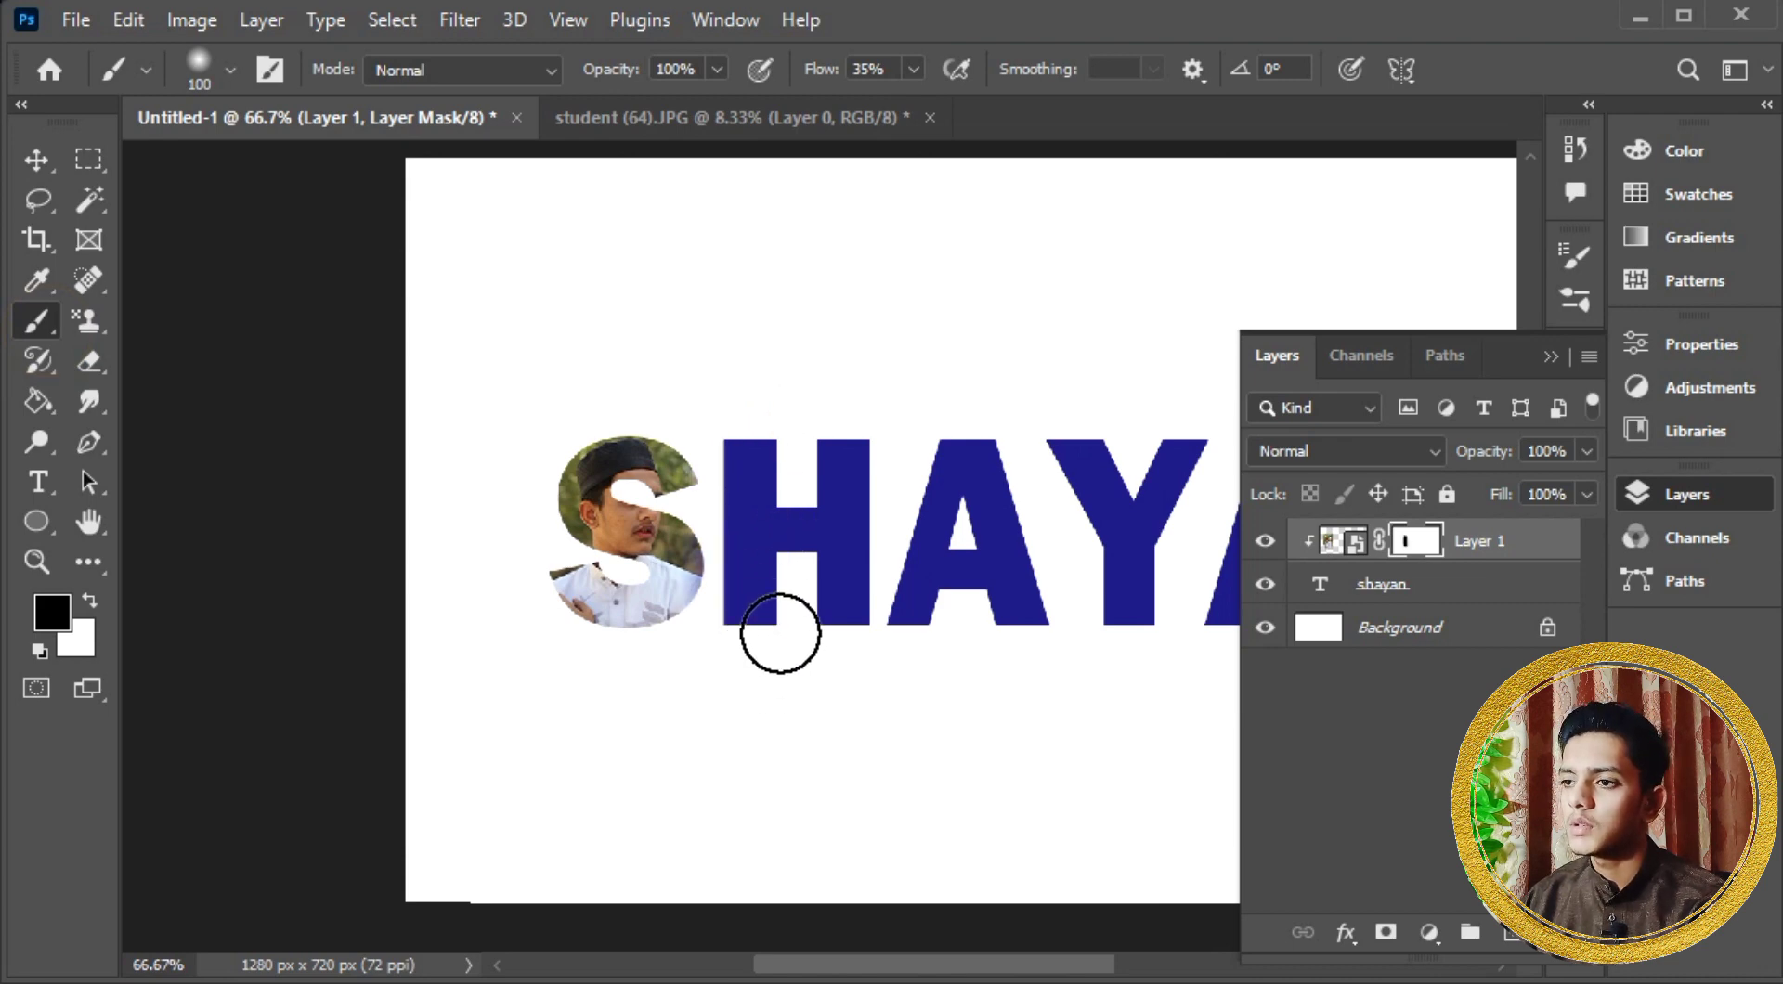
pyautogui.moveTo(784, 437); pyautogui.dragTo(800, 660)
# Step: Hide and show the clipped photo layer again to compare the text with and without it
pyautogui.press('space')
pyautogui.moveTo(913, 638); pyautogui.dragTo(546, 620)
pyautogui.moveTo(728, 660); pyautogui.dragTo(640, 648)
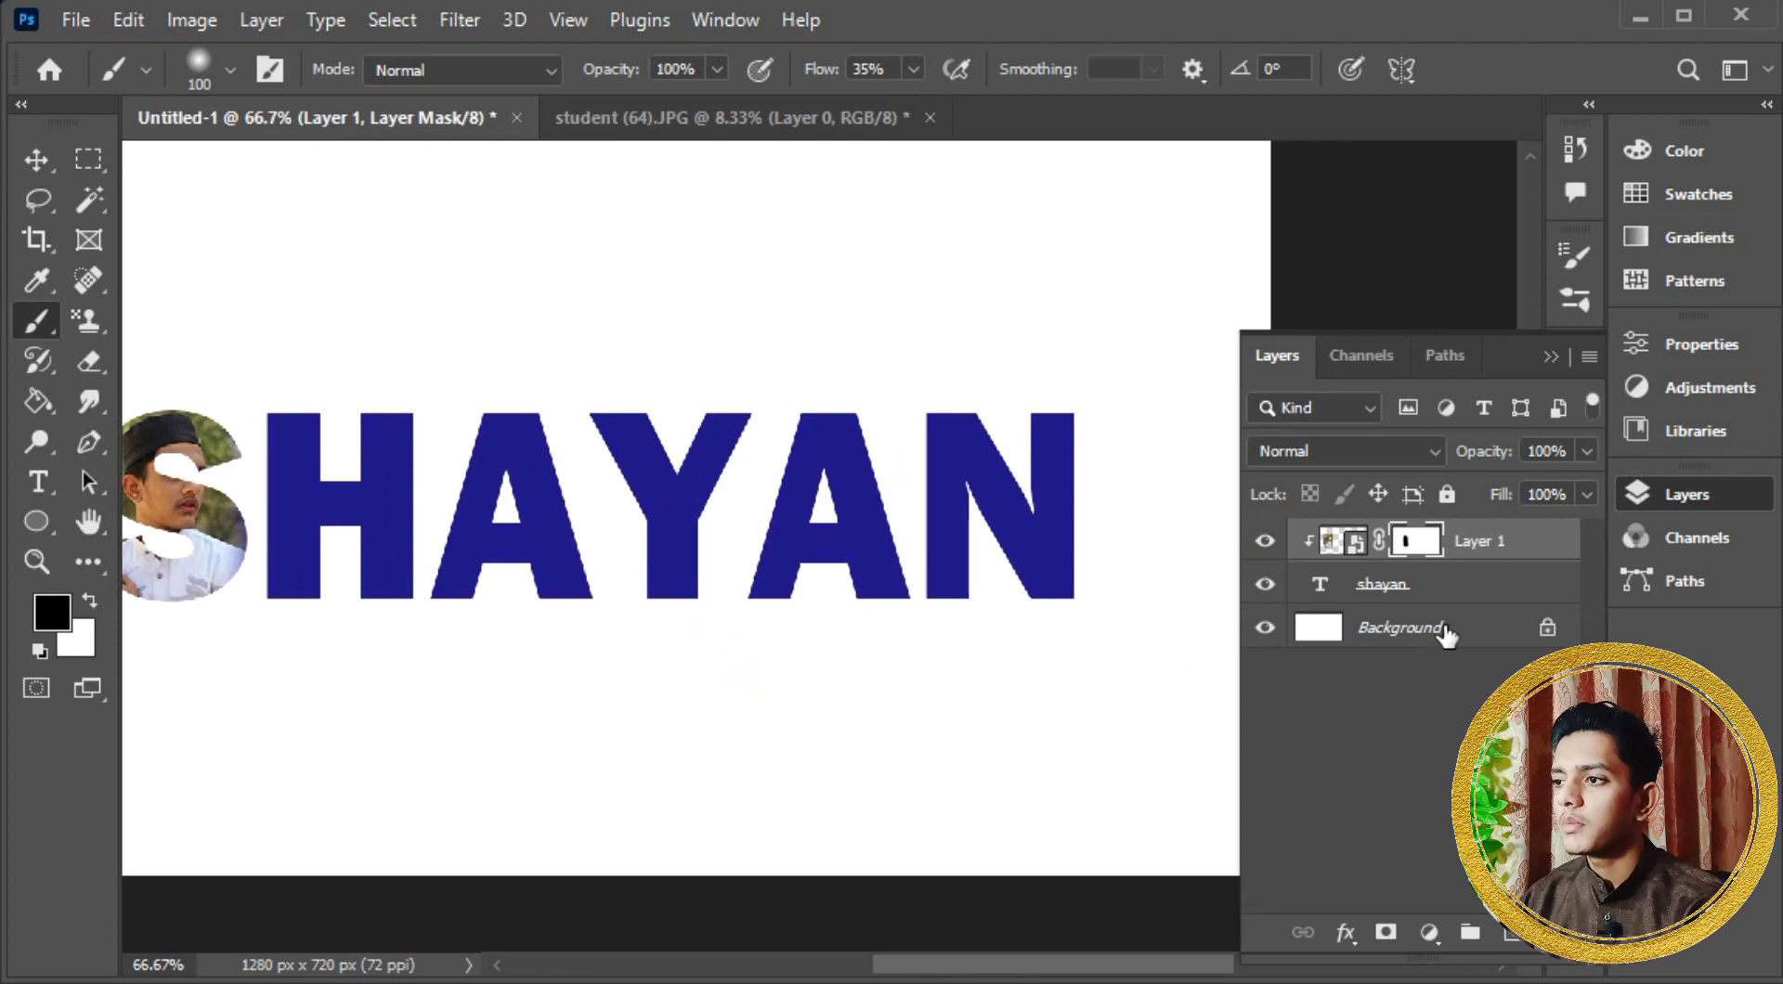
pyautogui.click(1265, 540)
pyautogui.click(1264, 540)
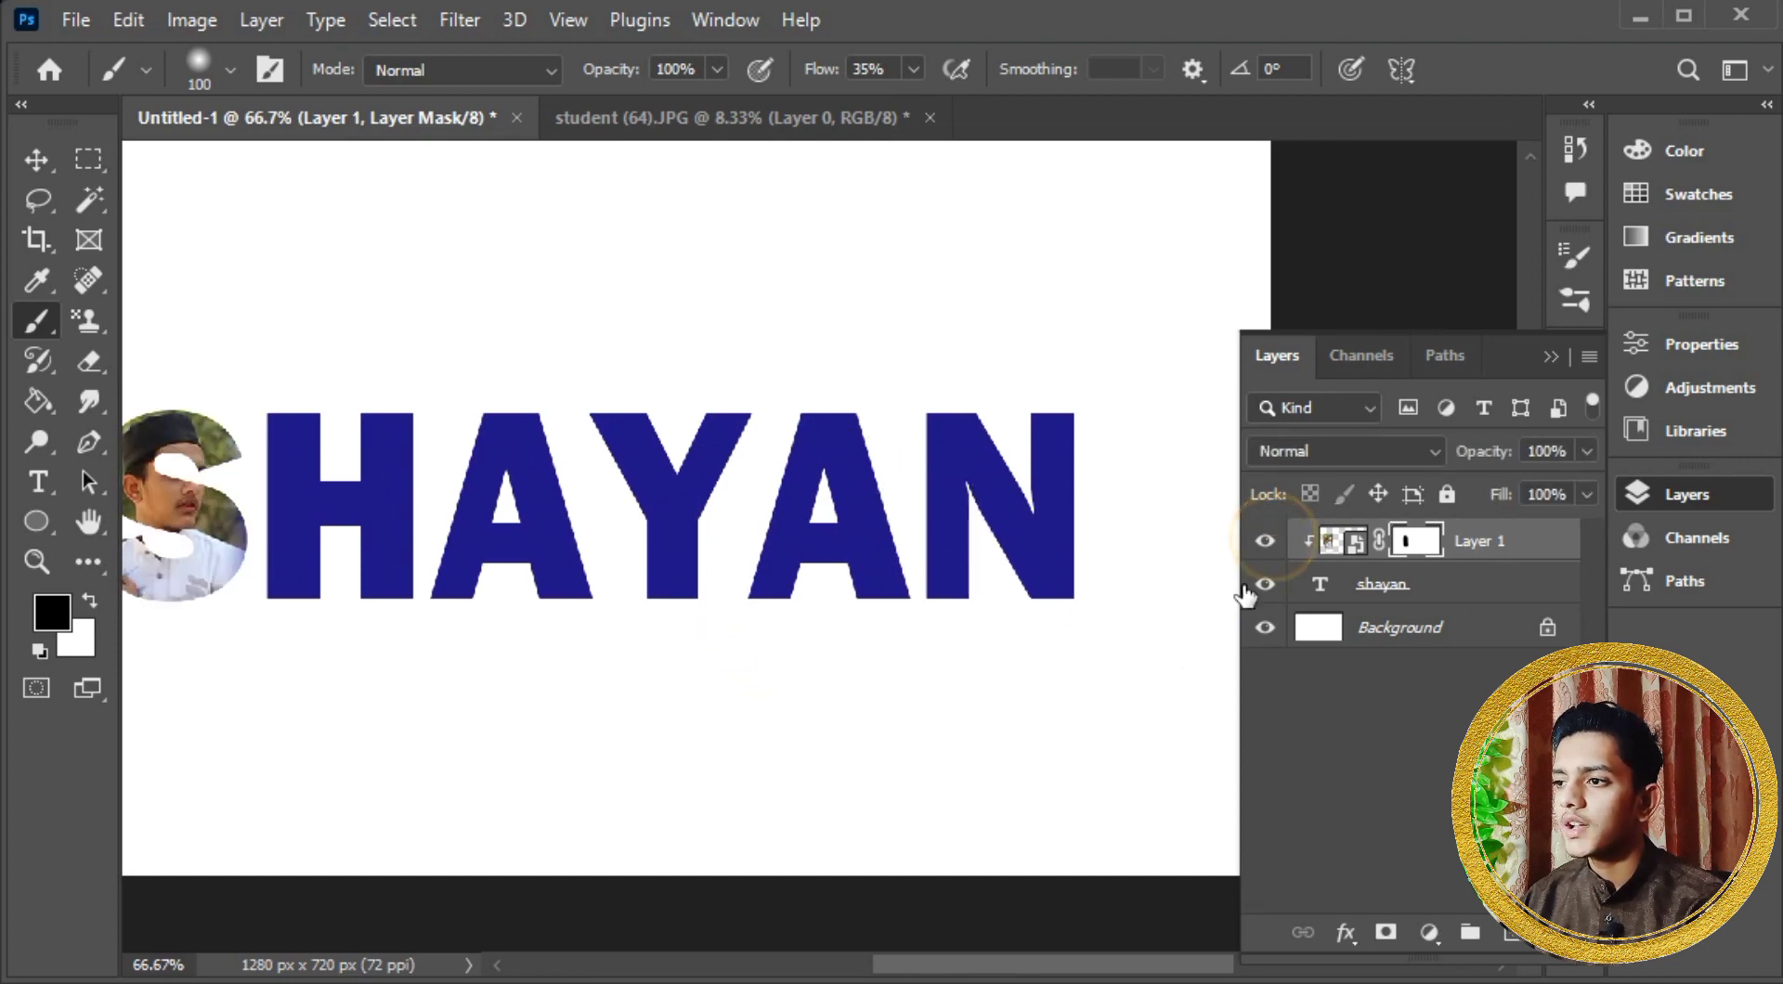
# Step: Open student (65).JPG from the Desktop and unlock its background layer
pyautogui.click(70, 21)
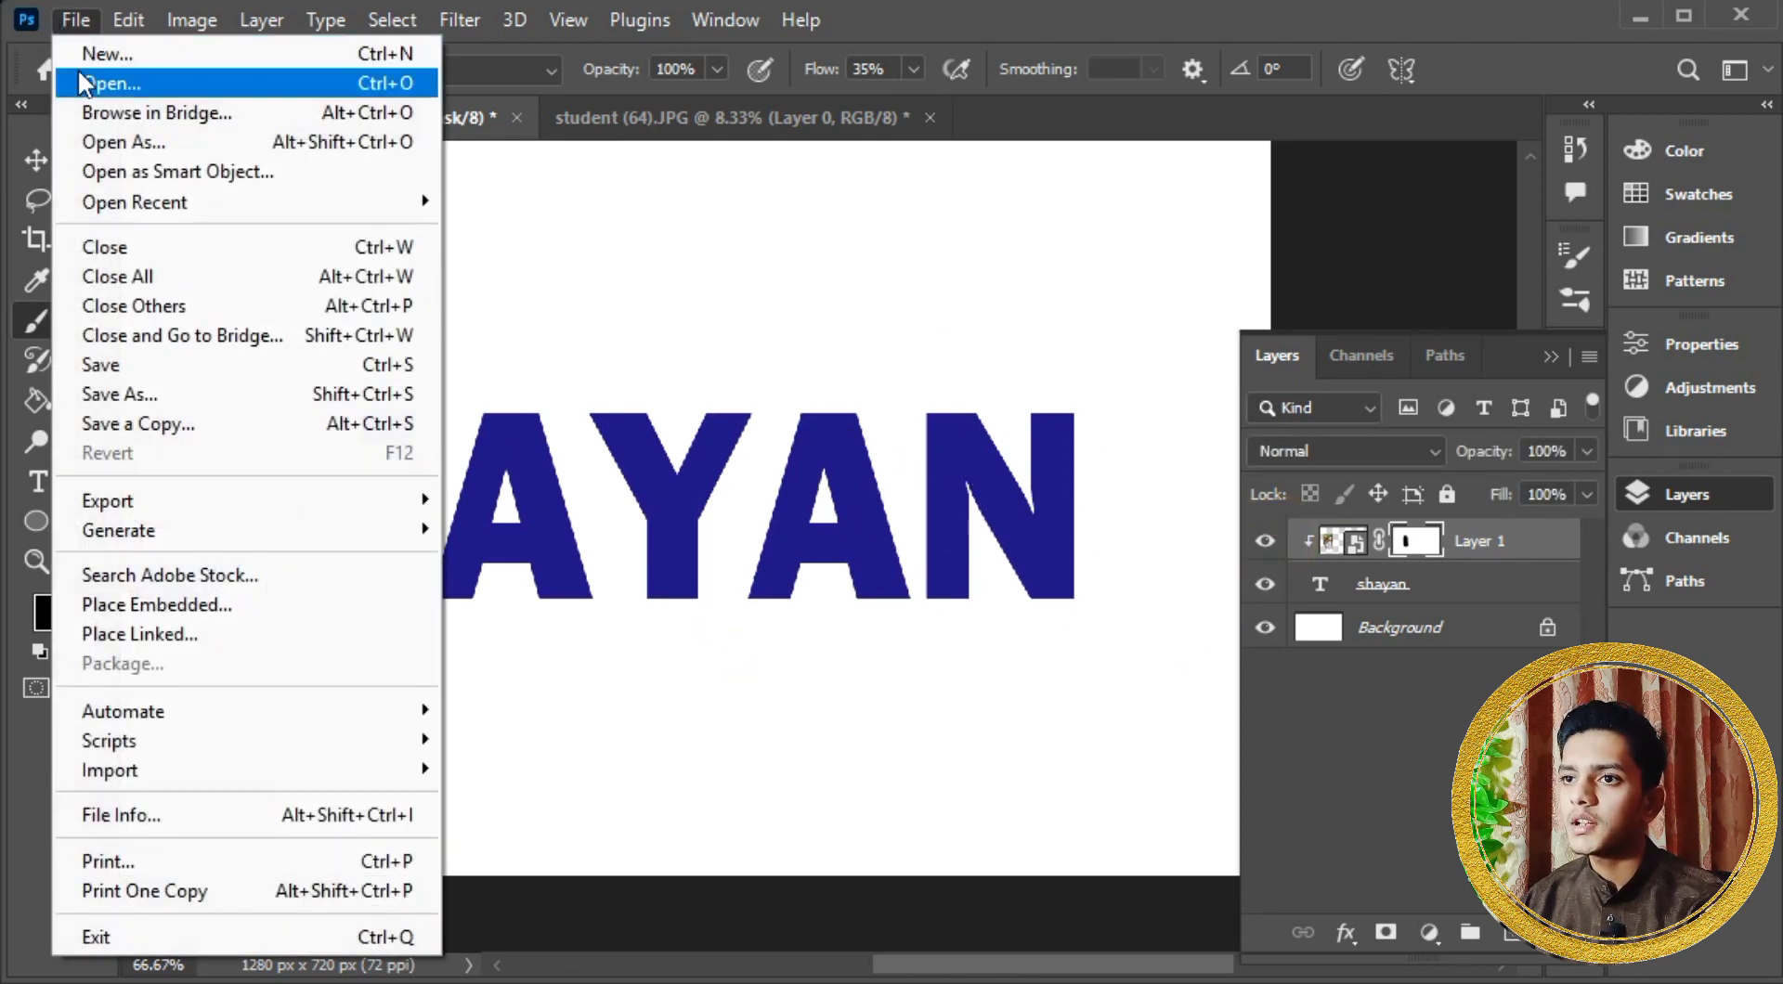
pyautogui.click(89, 85)
pyautogui.click(734, 295)
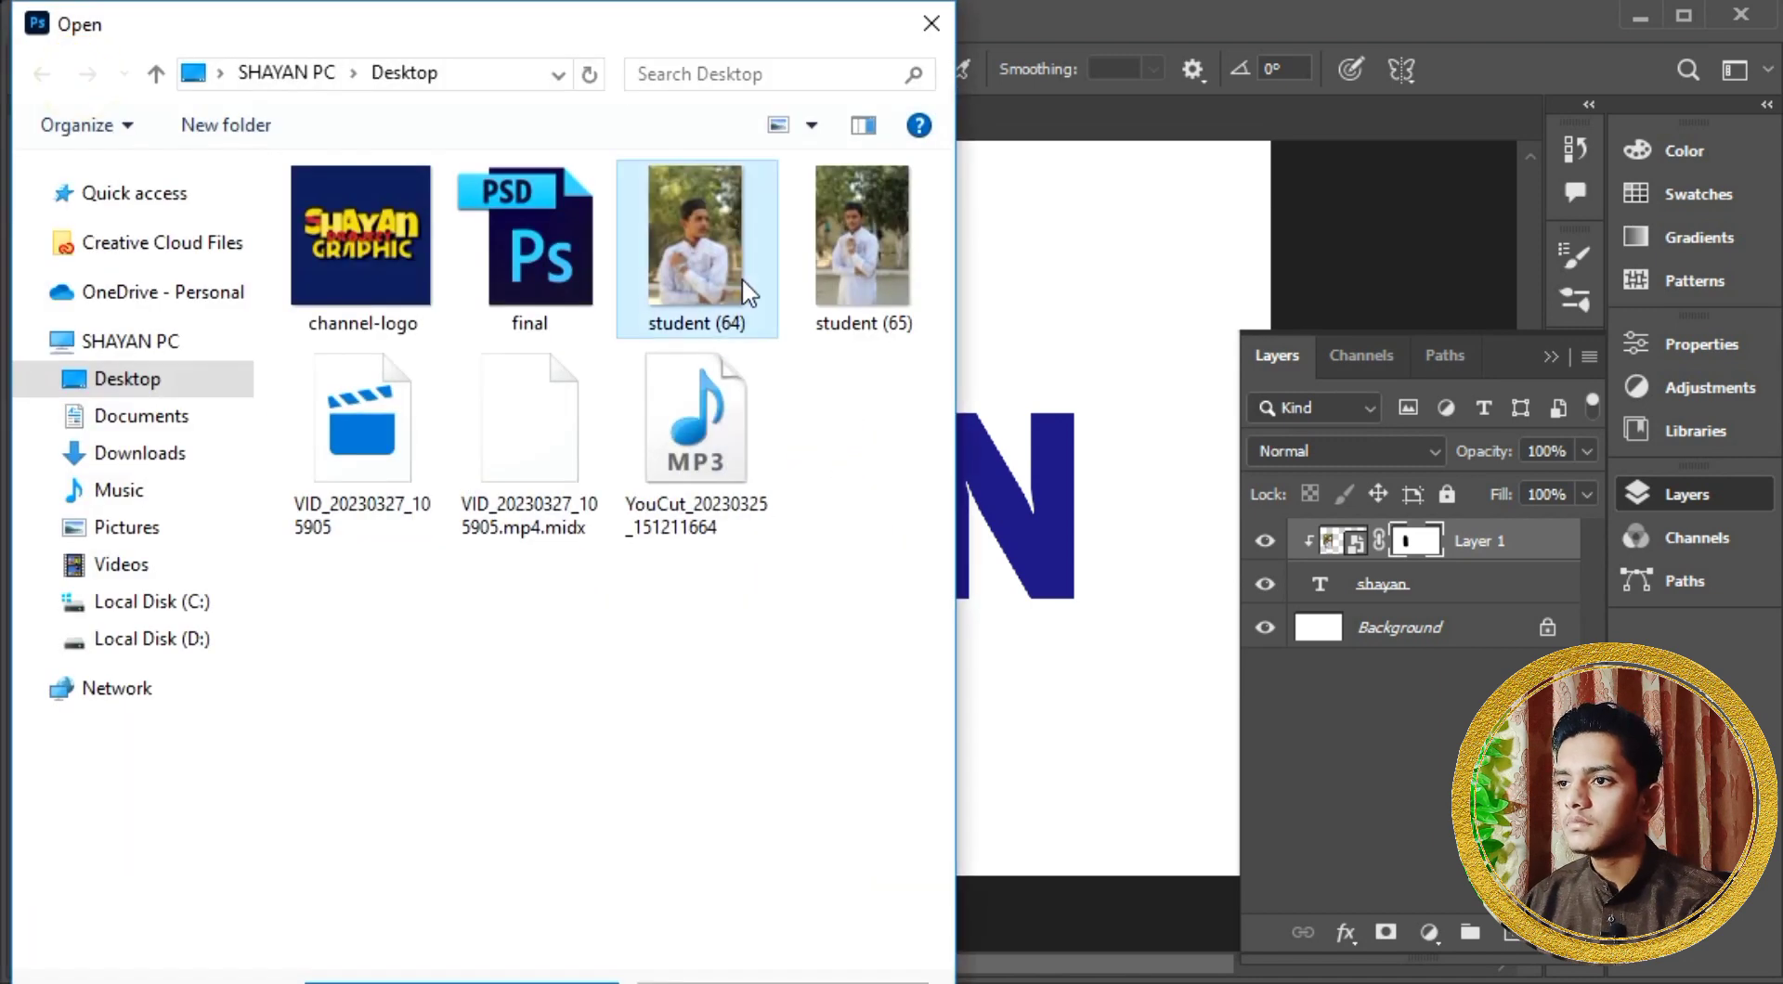
pyautogui.click(855, 222)
pyautogui.click(717, 982)
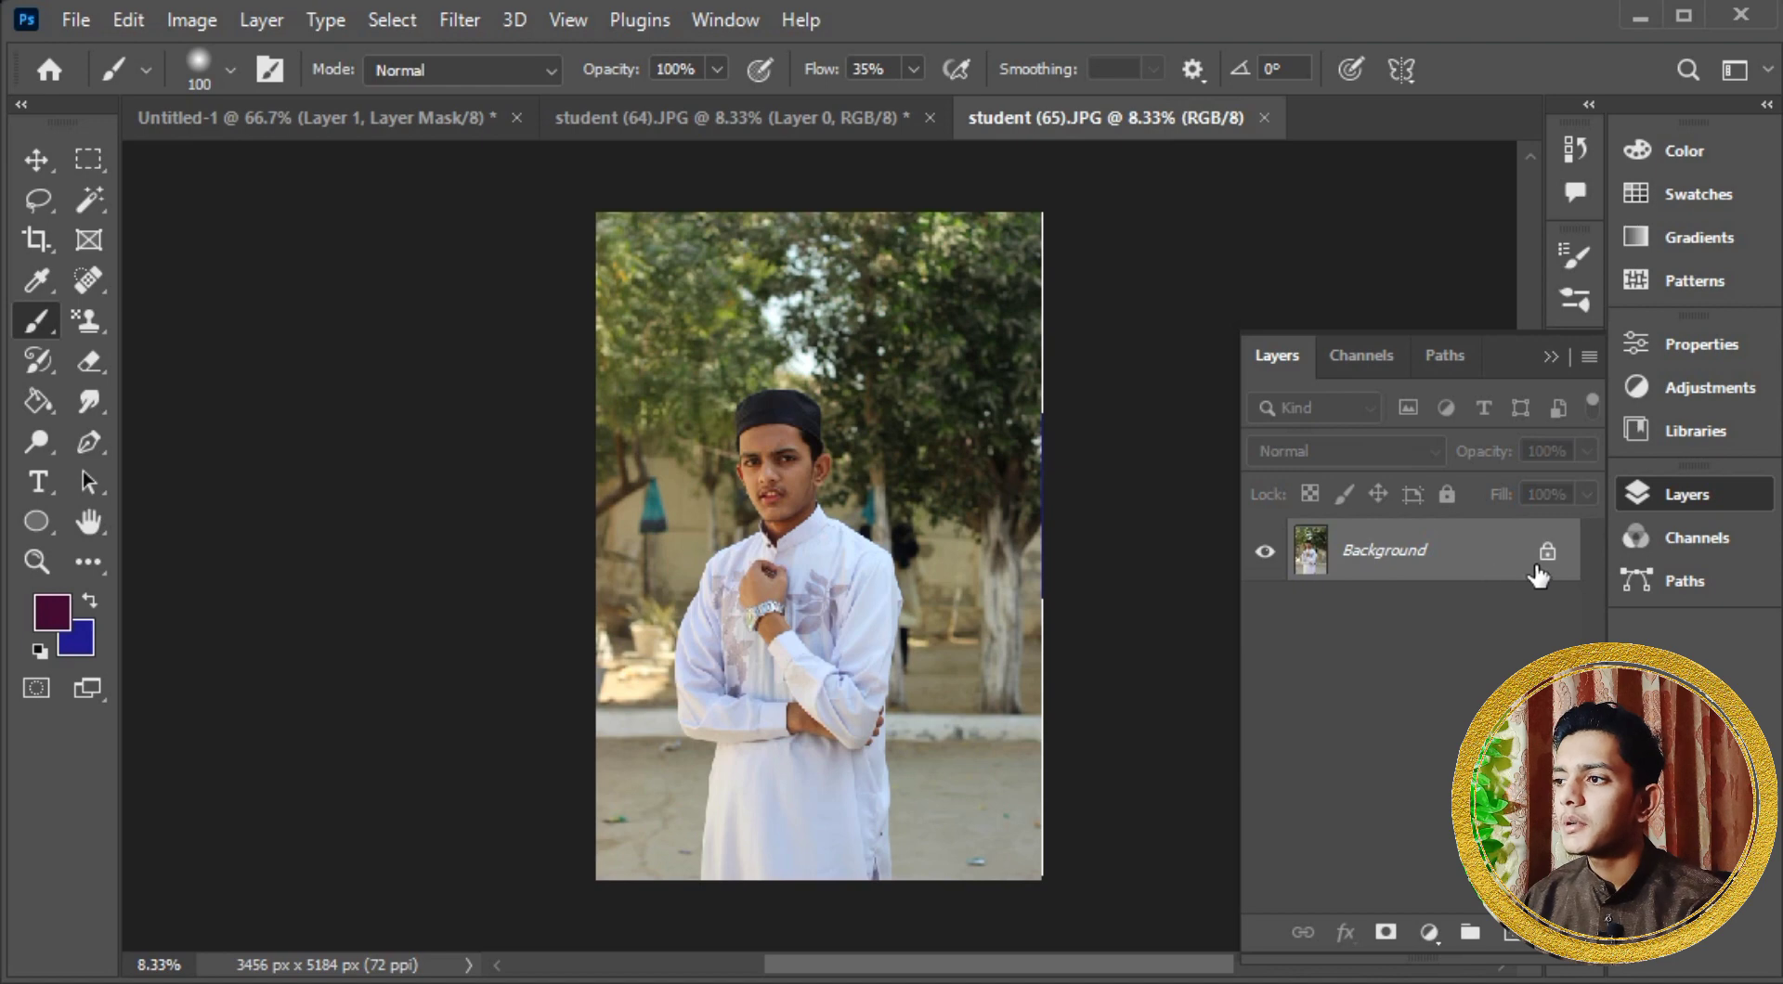
pyautogui.click(1547, 555)
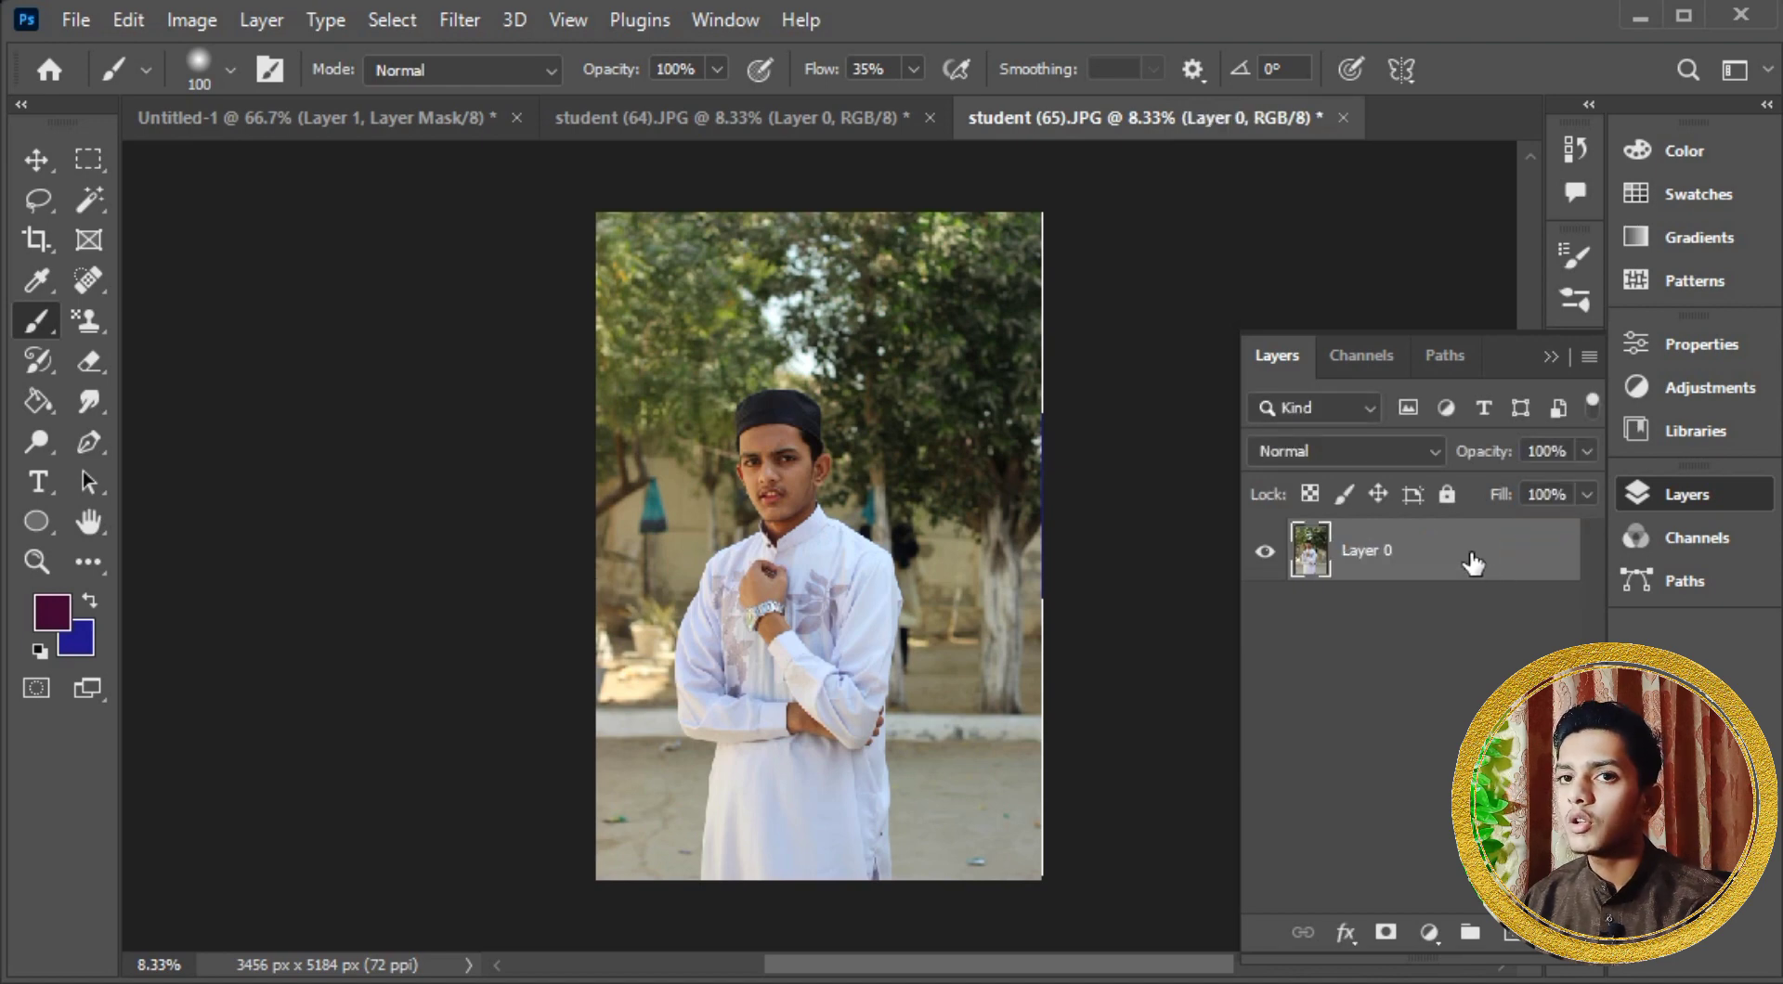
# Step: Move the student (65) photo into the Untitled-1 document and keep it as the top layer above the clipped photo
pyautogui.press('v')
pyautogui.moveTo(907, 577); pyautogui.dragTo(916, 465)
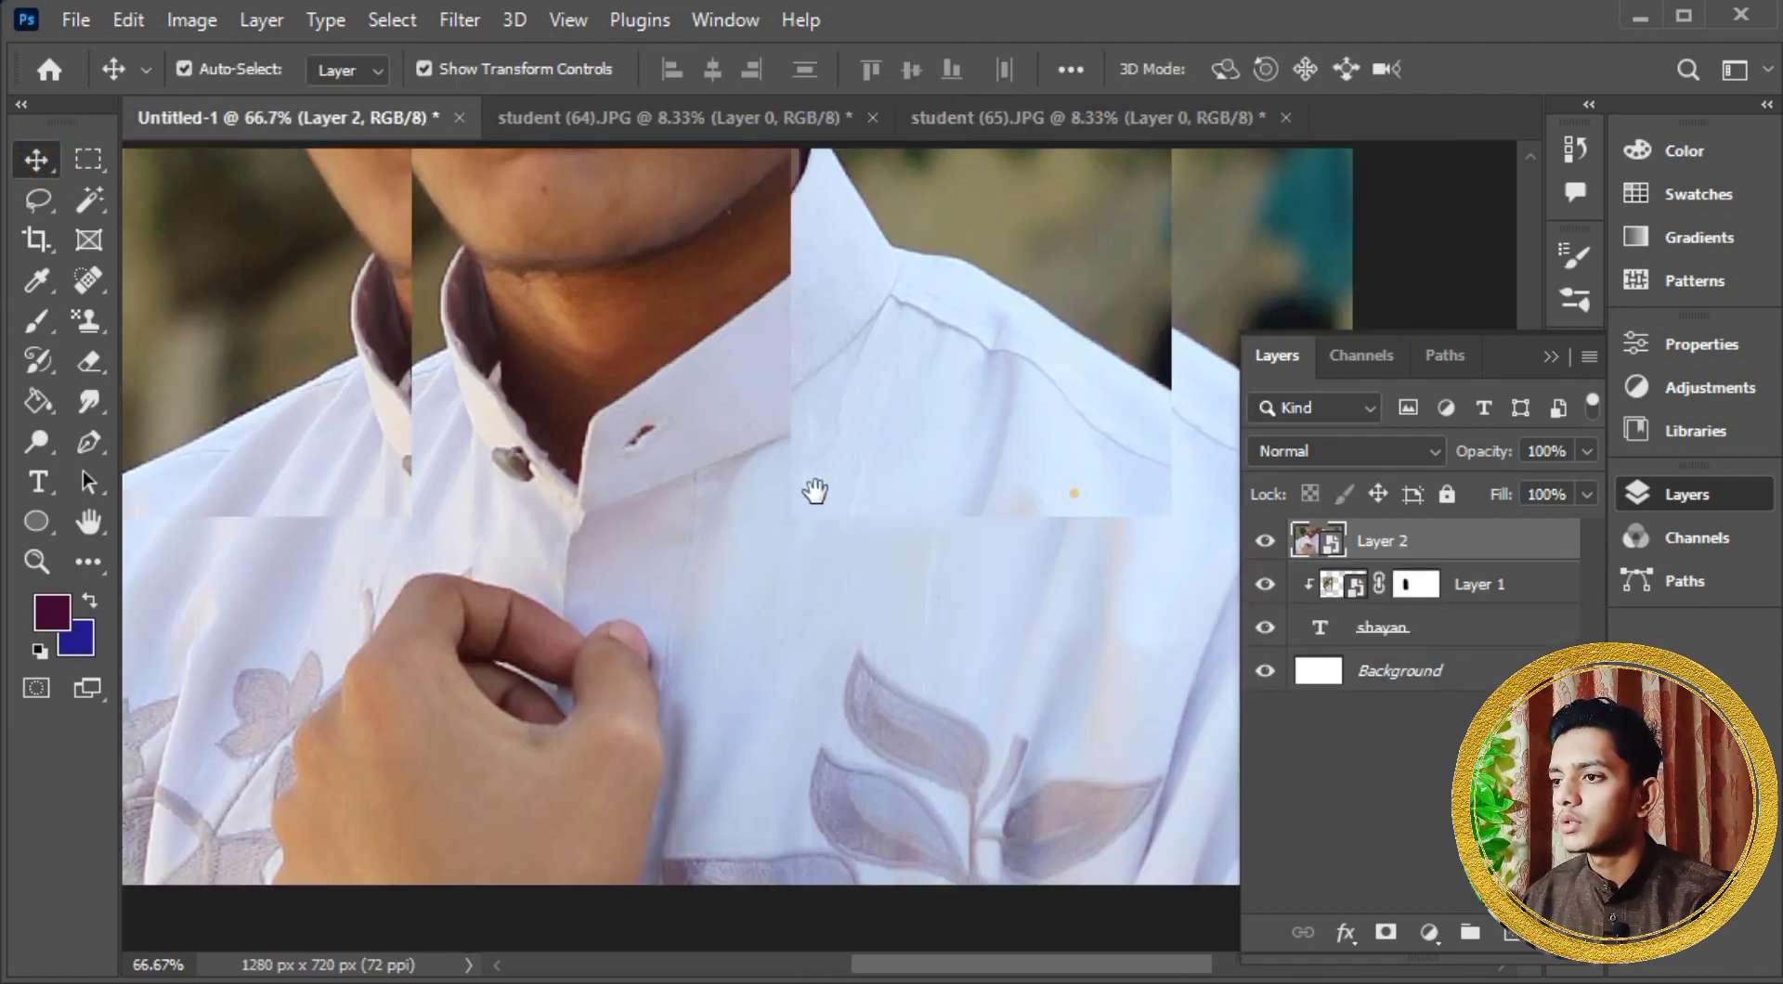
pyautogui.scroll(-1, 731, 470)
pyautogui.scroll(-1, 732, 470)
pyautogui.hotkey('ctrl', '[')
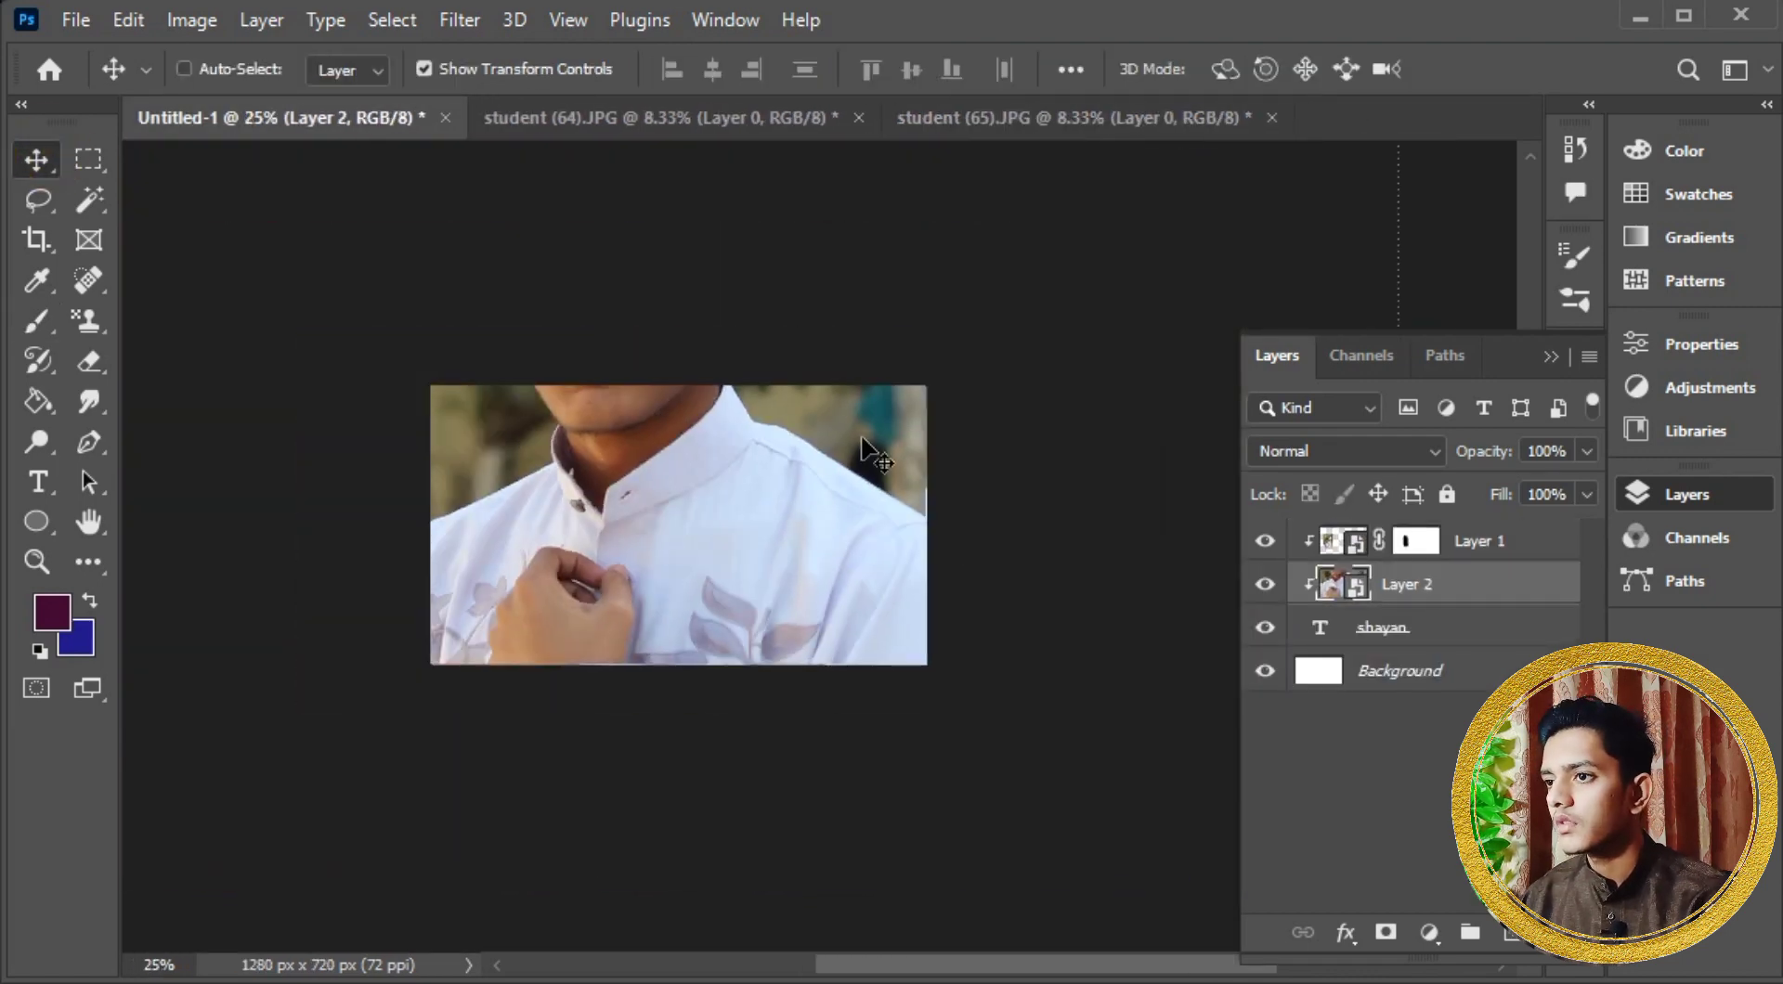
pyautogui.hotkey('ctrl', ']')
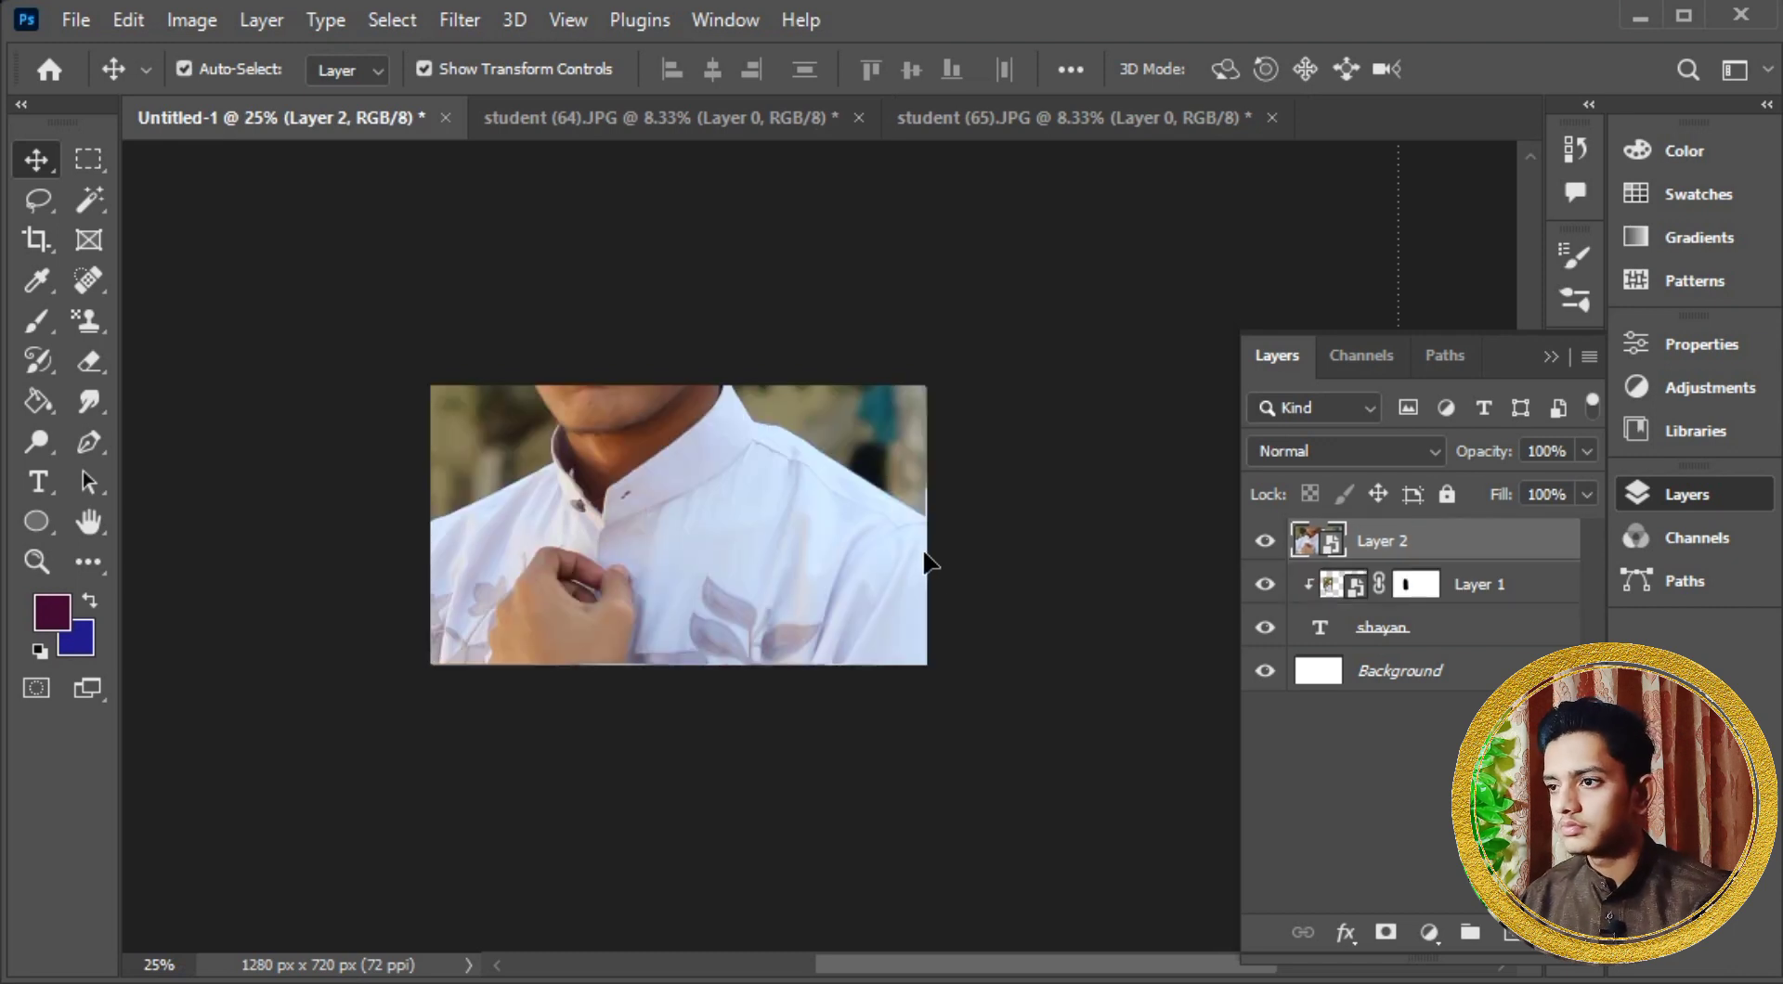
# Step: Scale the new photo to 6.44%, lower its opacity to 42% and place it over the last letter N
pyautogui.hotkey('ctrl', 't')
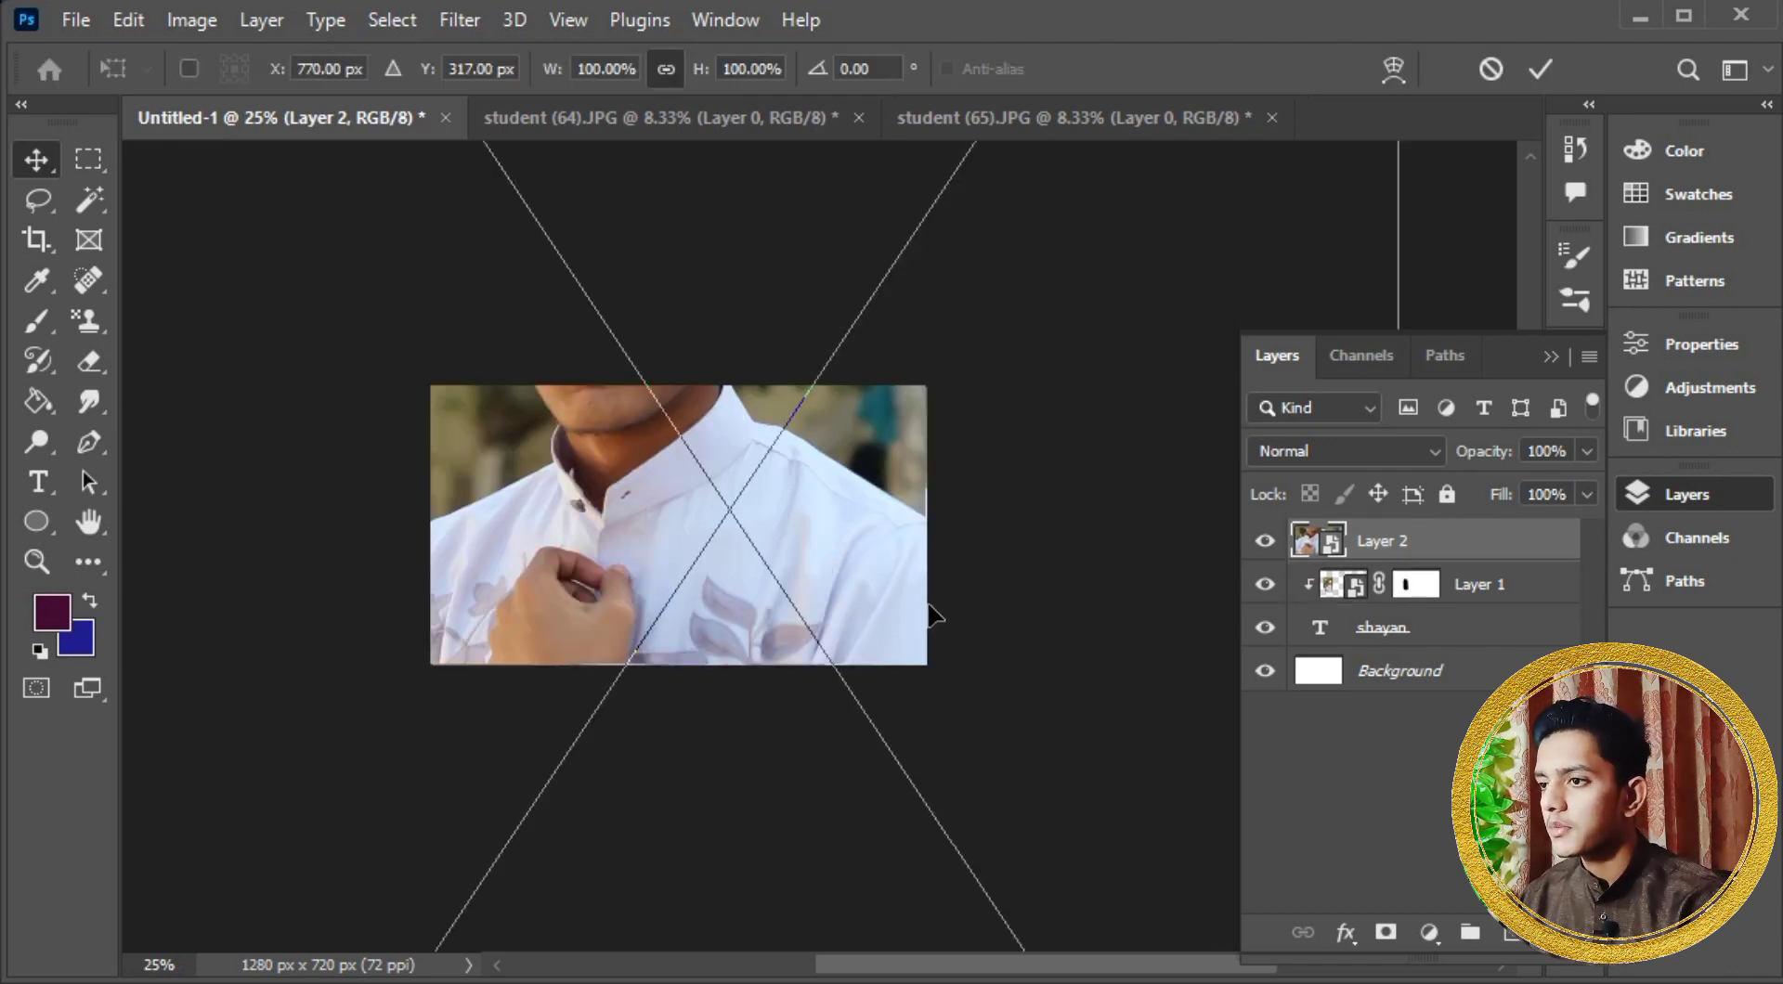
pyautogui.hotkey('ctrl', '-')
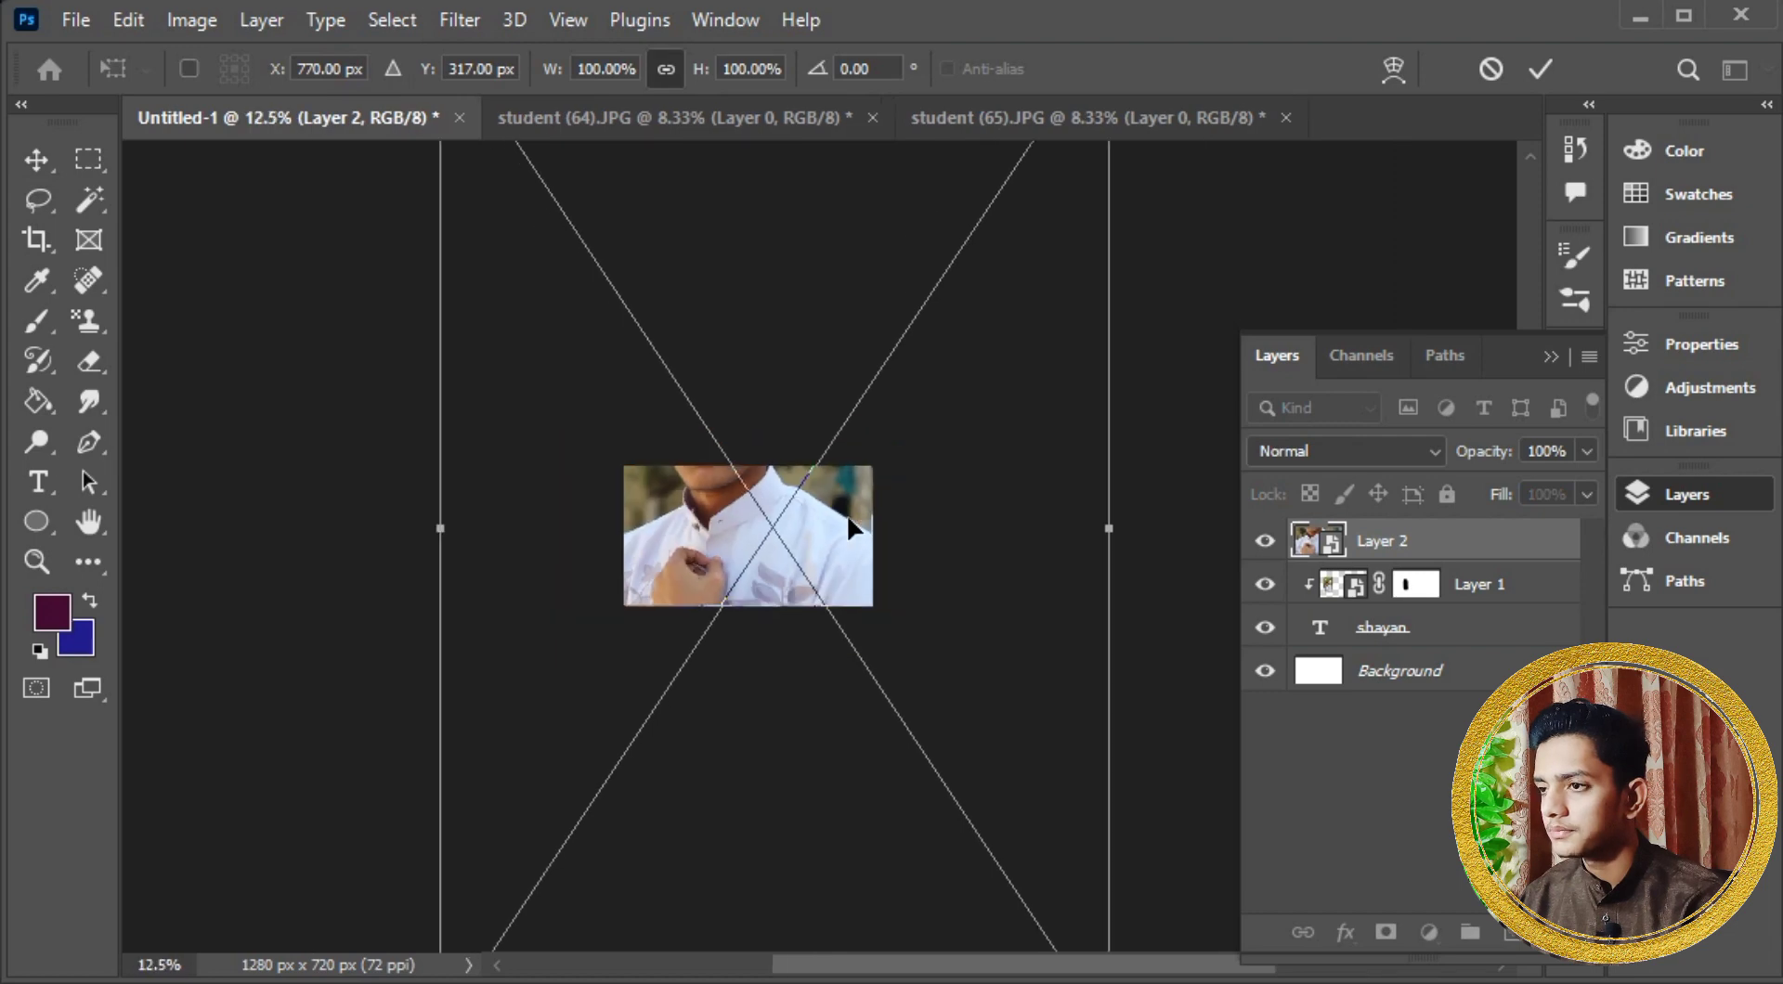
pyautogui.moveTo(1111, 529); pyautogui.dragTo(669, 530)
pyautogui.moveTo(597, 529); pyautogui.dragTo(779, 551)
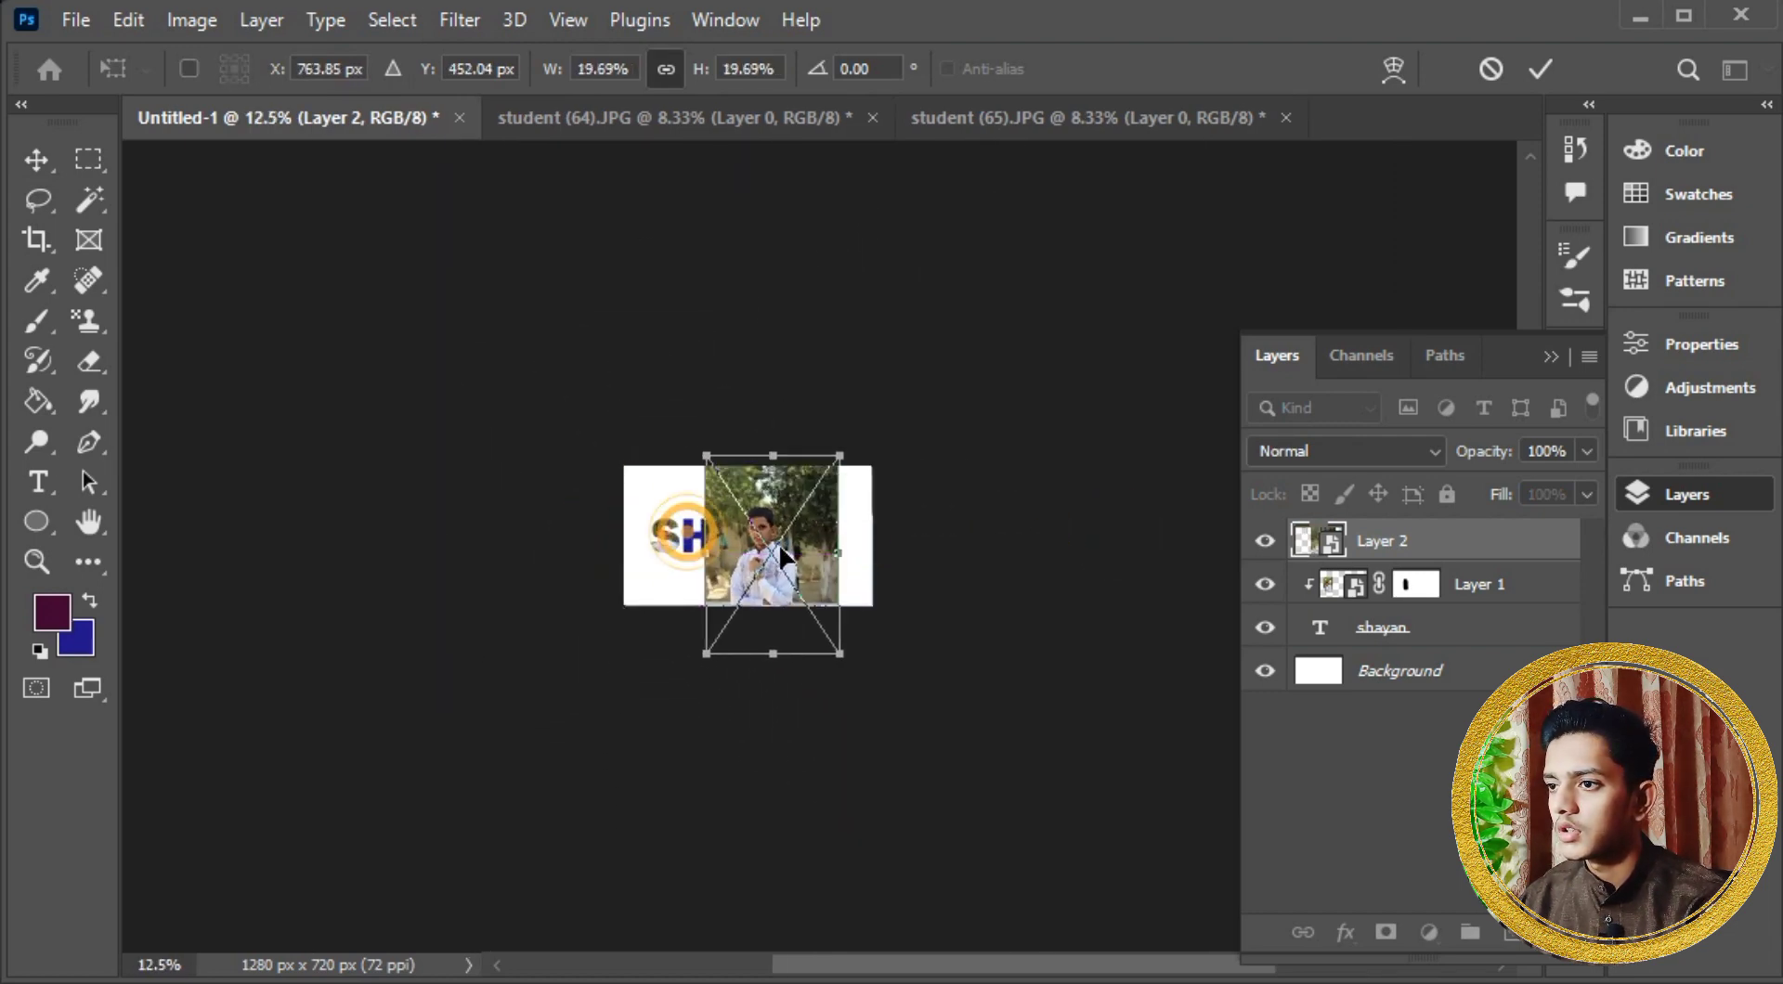
pyautogui.hotkey('ctrl', '+')
pyautogui.hotkey('ctrl', '+')
pyautogui.hotkey('ctrl', '+')
pyautogui.hotkey('ctrl', '+')
pyautogui.moveTo(896, 580); pyautogui.dragTo(869, 551)
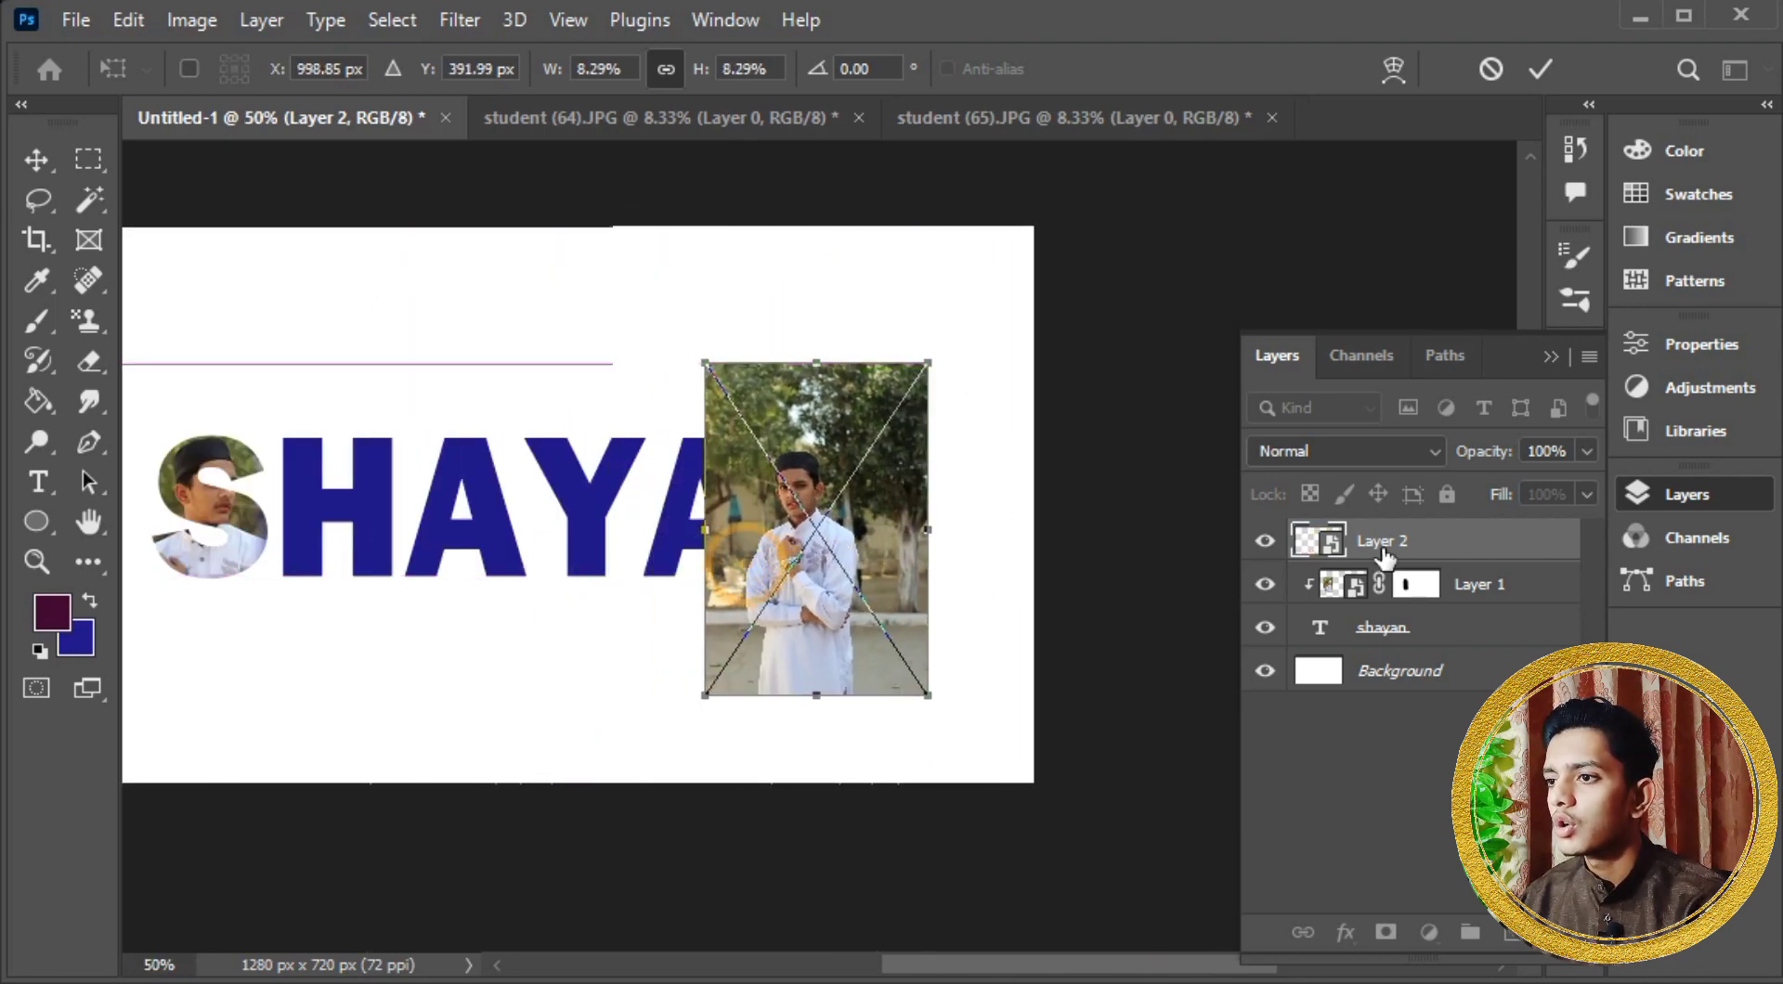
pyautogui.click(1586, 452)
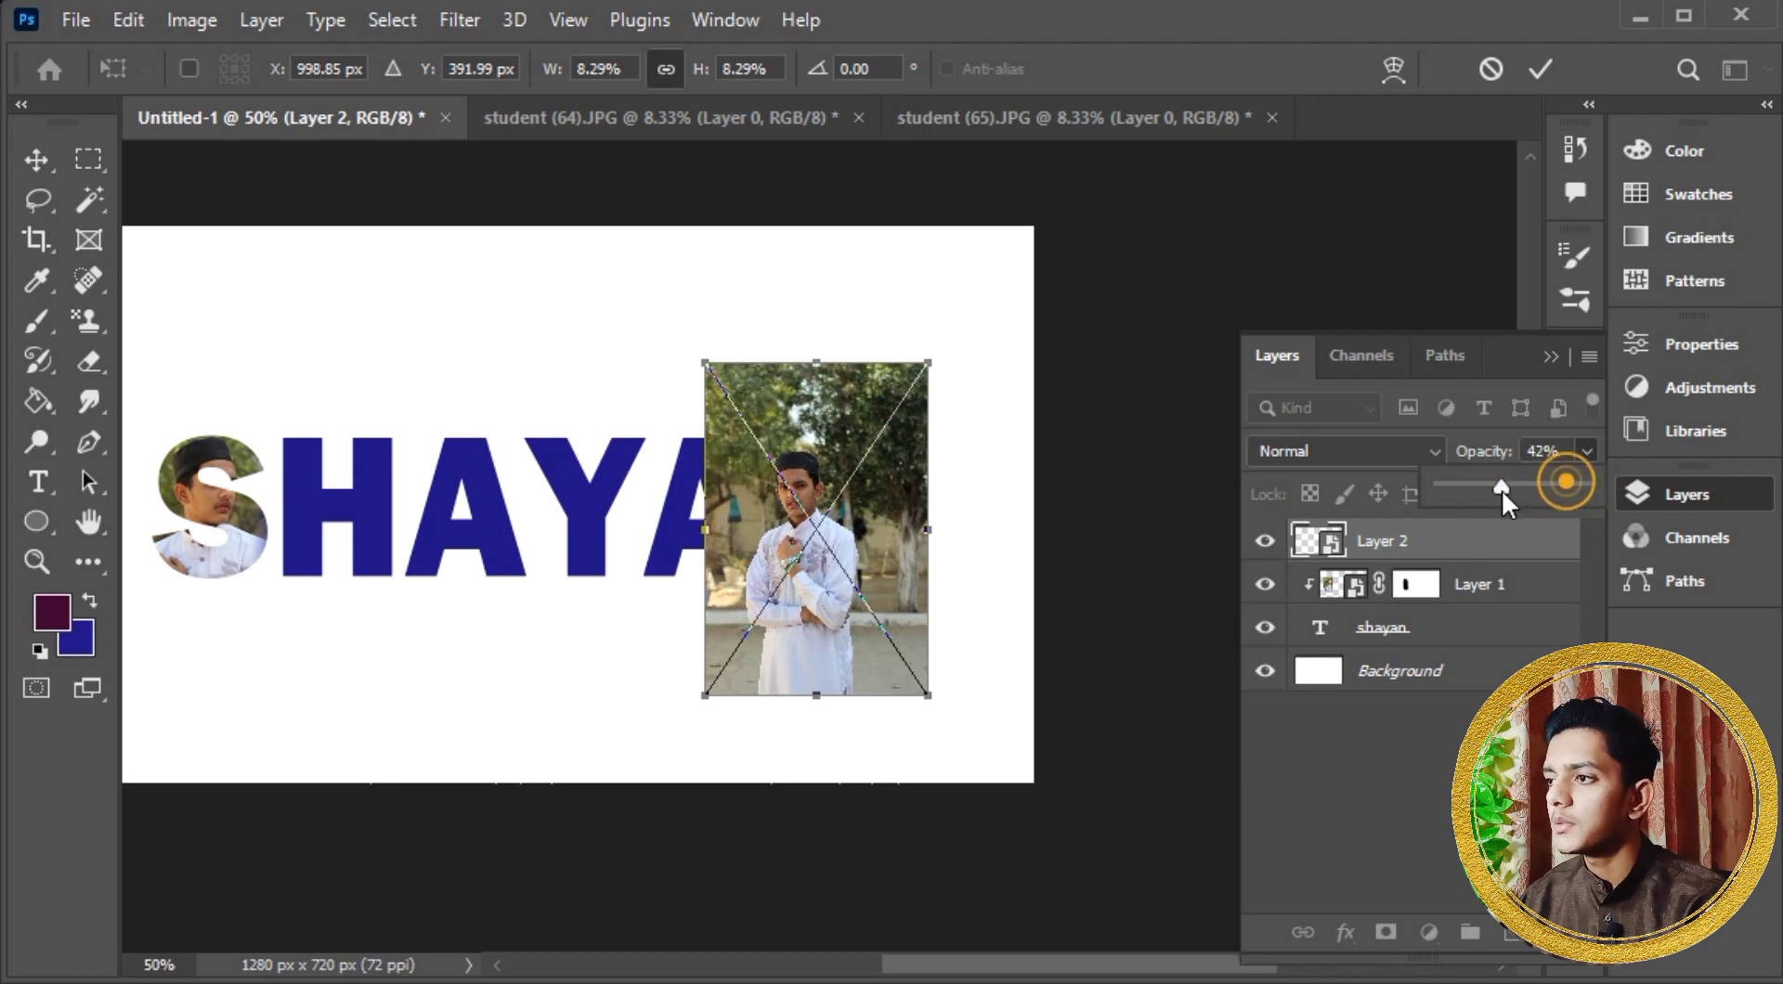
pyautogui.moveTo(1501, 488); pyautogui.dragTo(1501, 488)
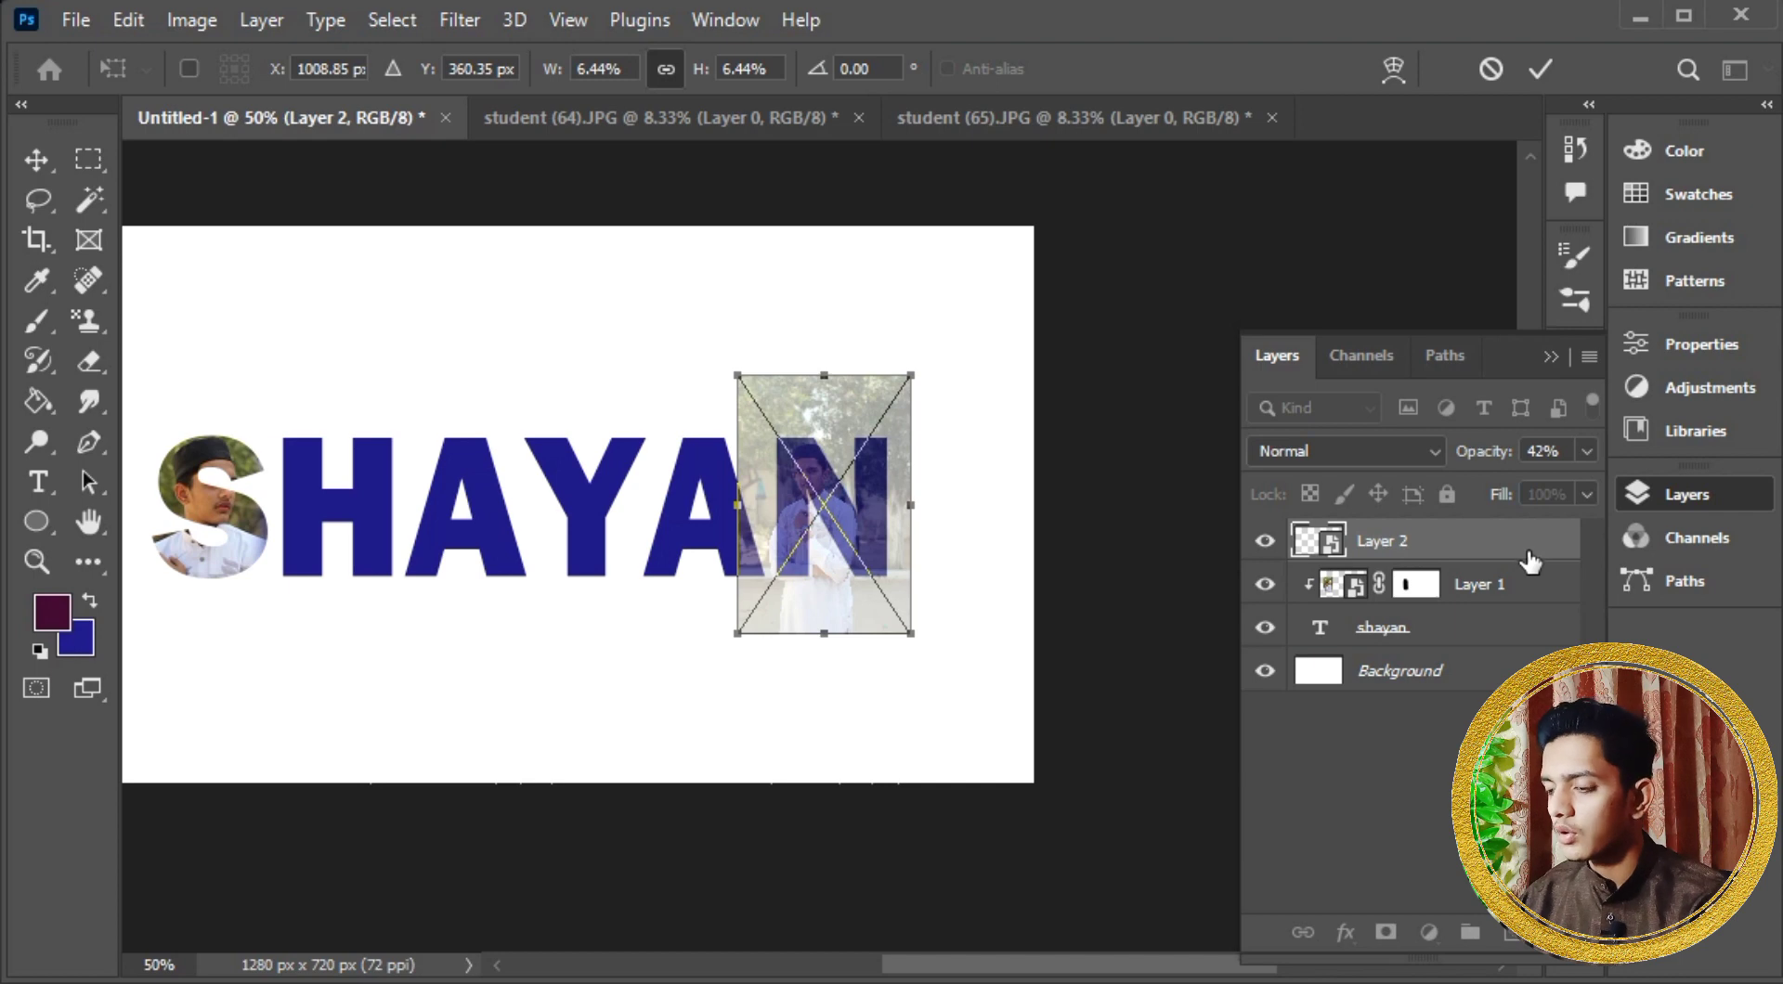
# Step: Clip the photo to the text at 100% opacity and nudge it slightly left within the last letter
pyautogui.keyDown('alt'); pyautogui.click(1496, 547); pyautogui.keyUp('alt')
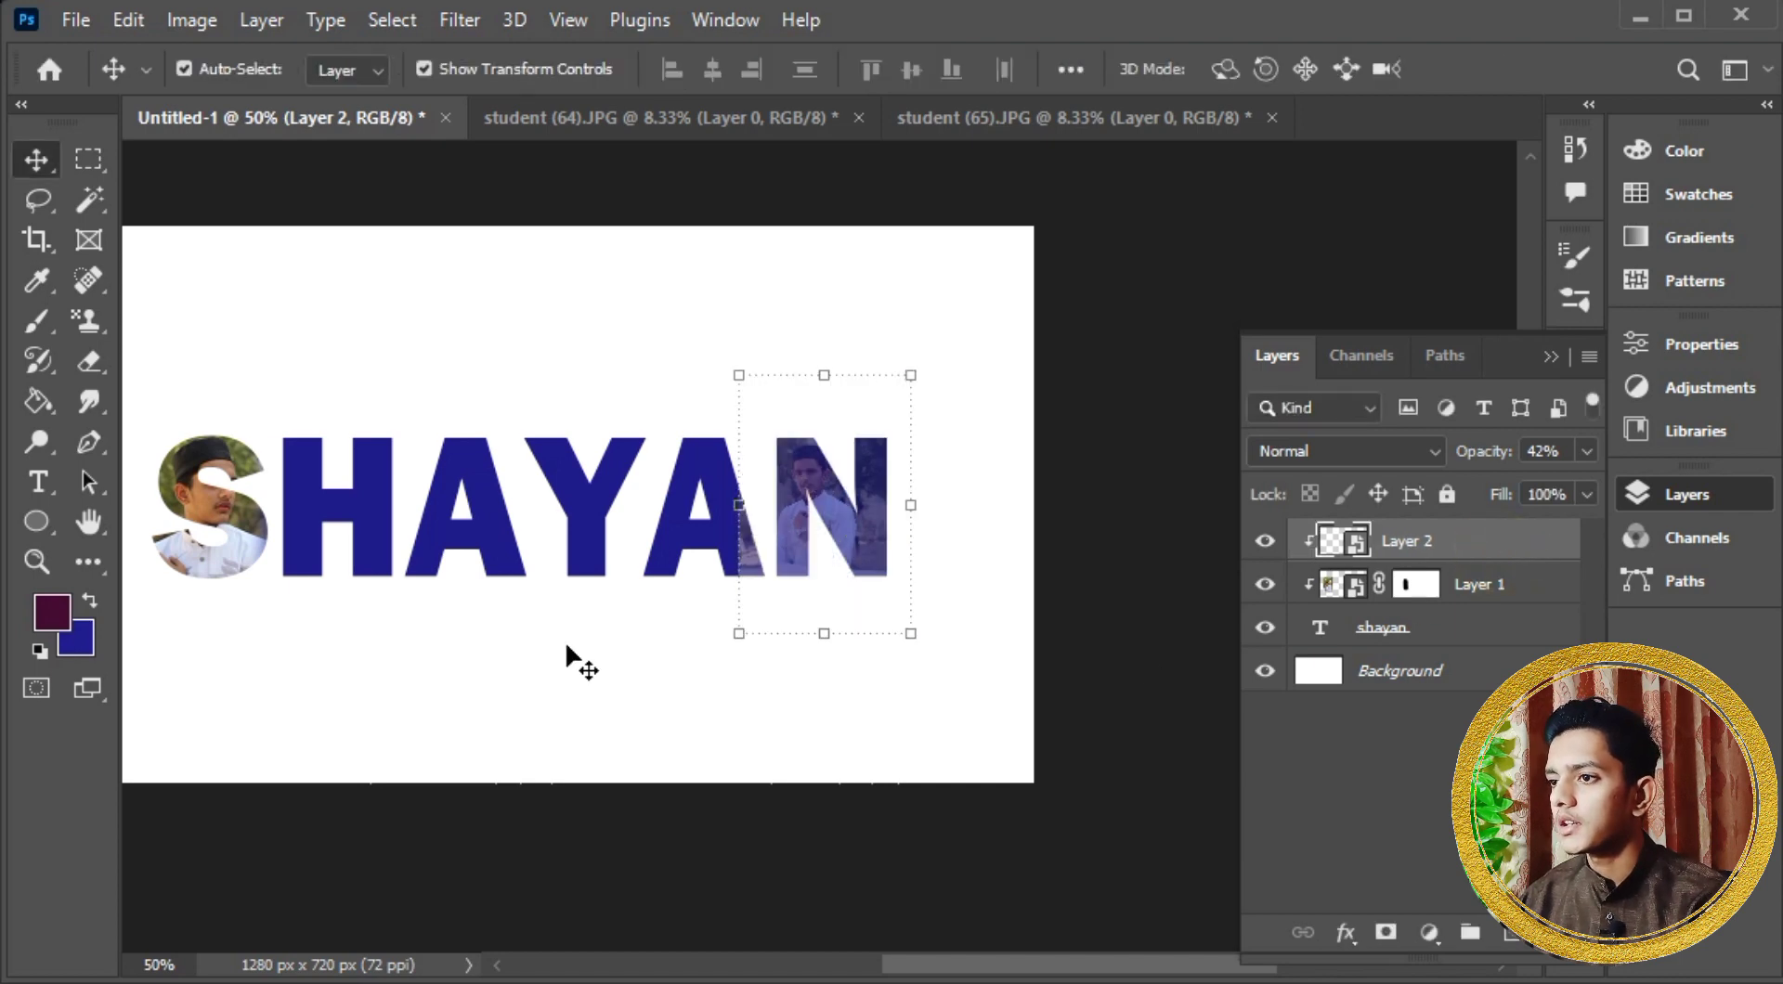
pyautogui.moveTo(1584, 482); pyautogui.dragTo(1585, 482)
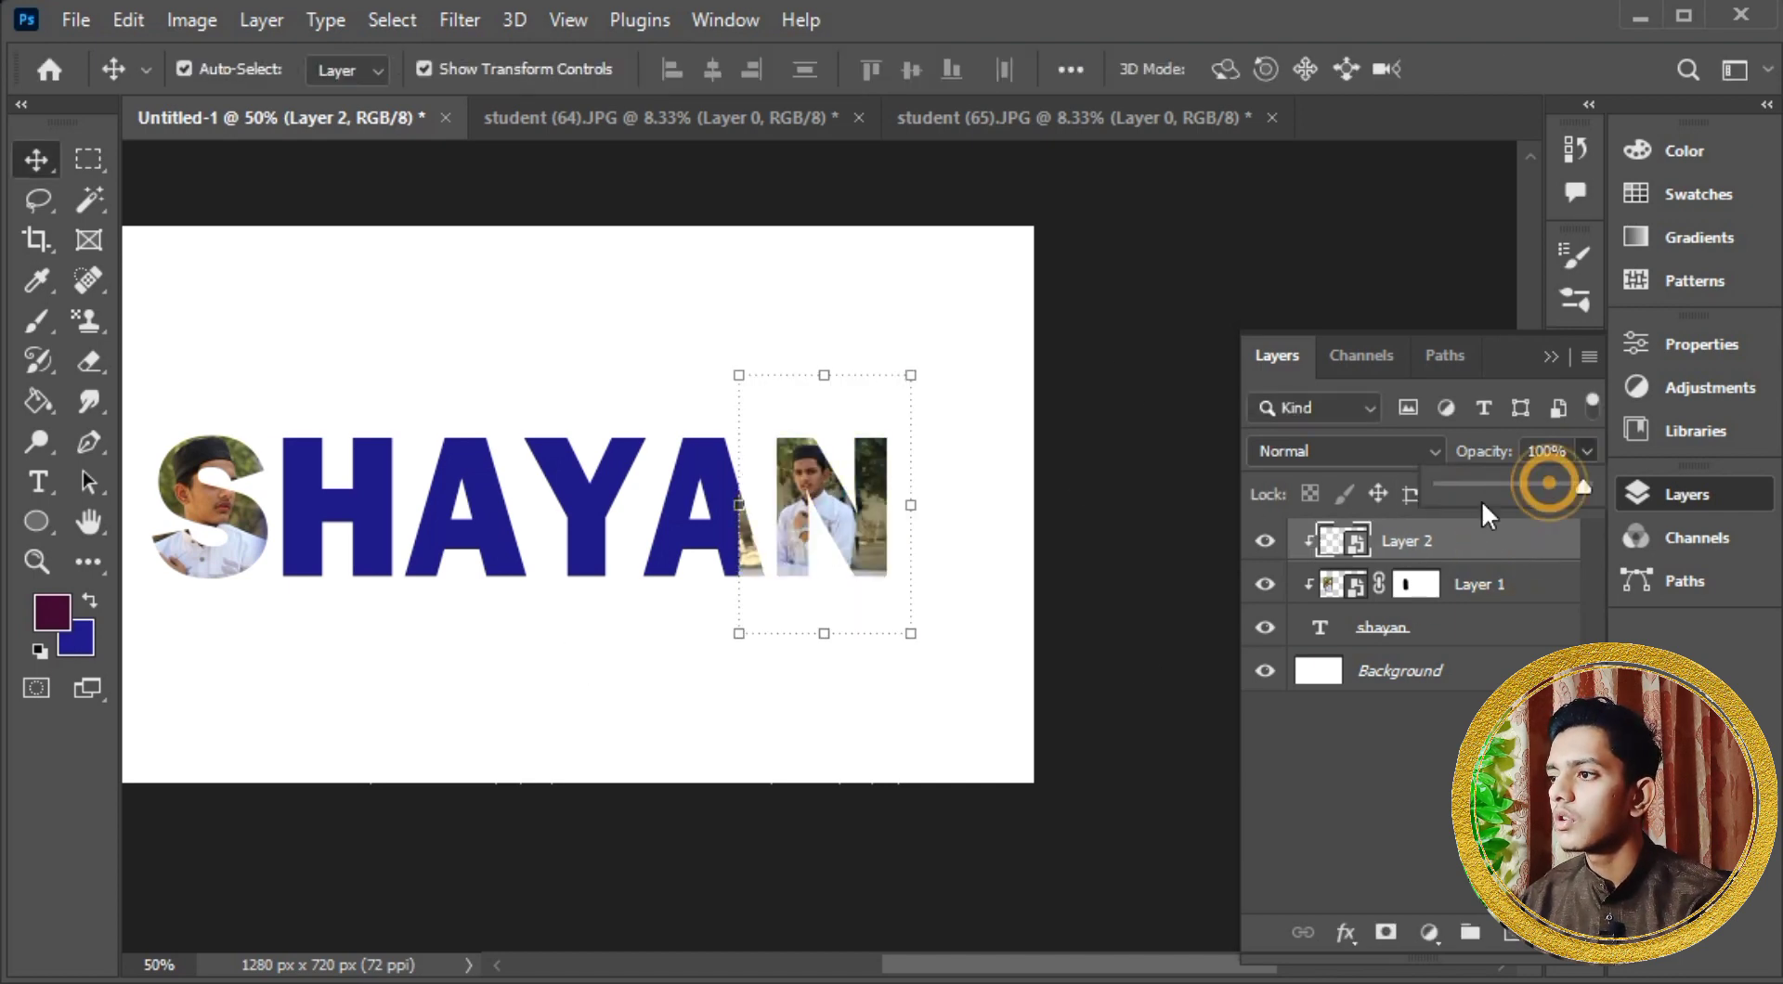
pyautogui.click(889, 247)
pyautogui.moveTo(887, 546); pyautogui.dragTo(863, 536)
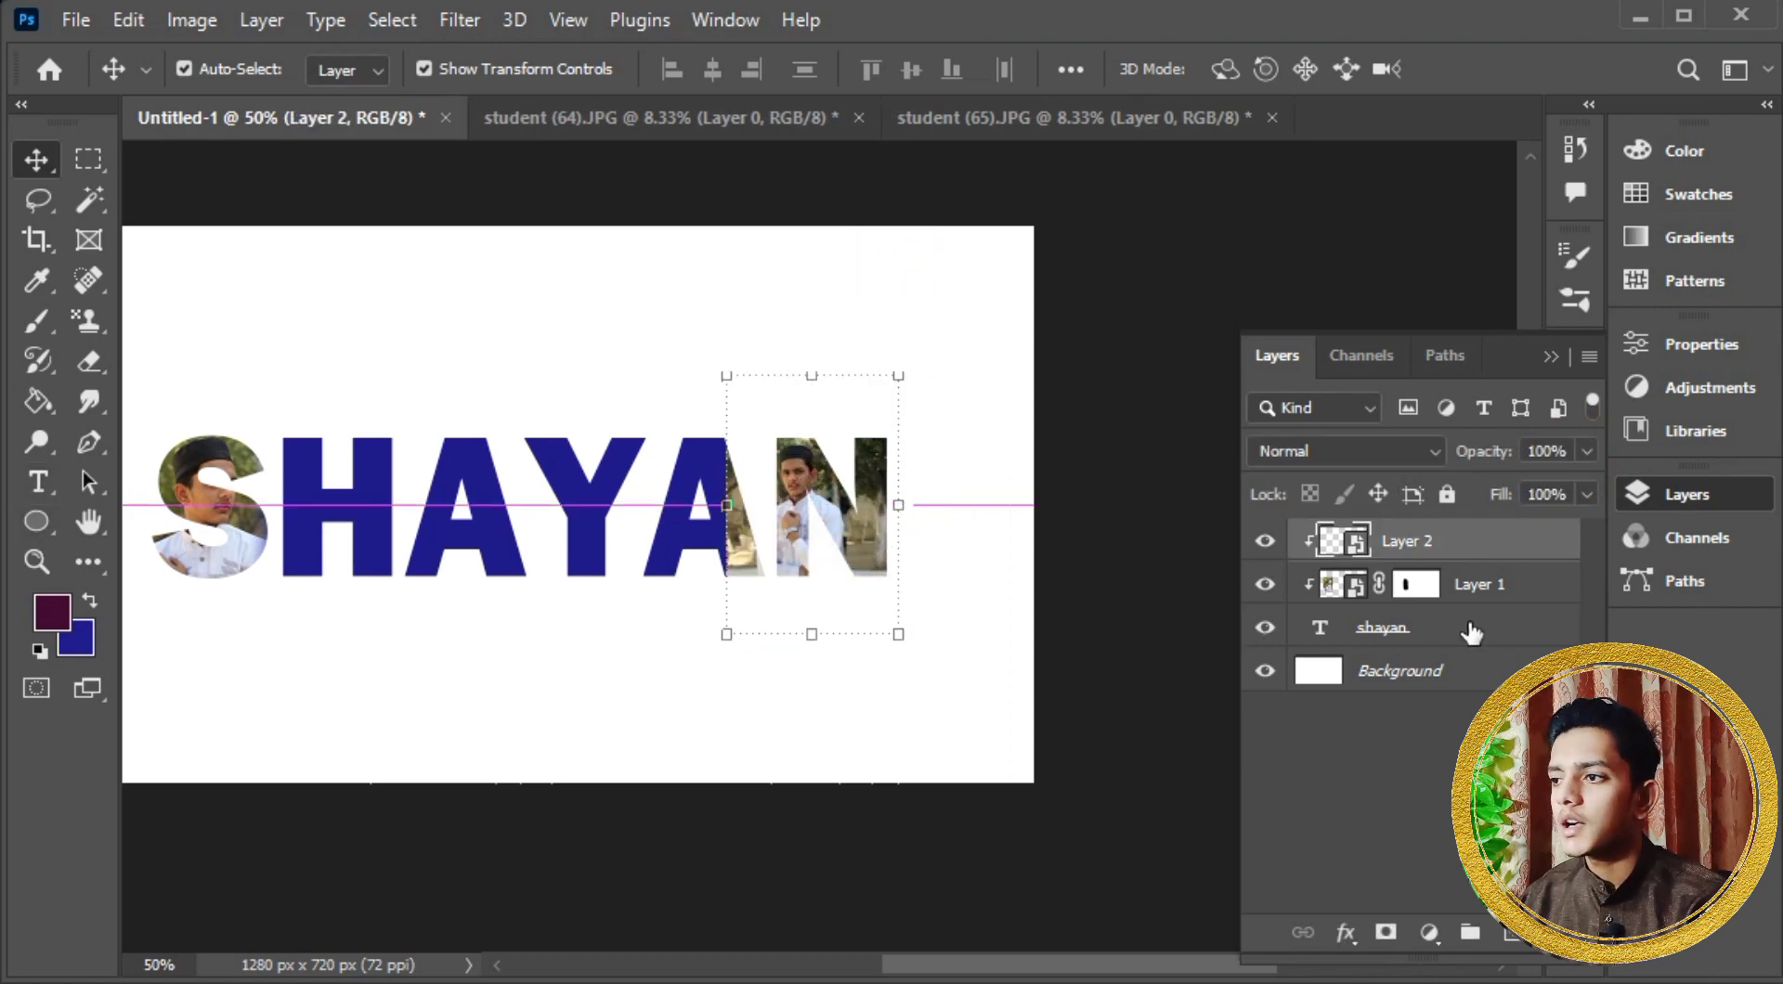
# Step: Add a layer mask to the photo clipped into the last letter and select the Brush tool
pyautogui.click(1385, 932)
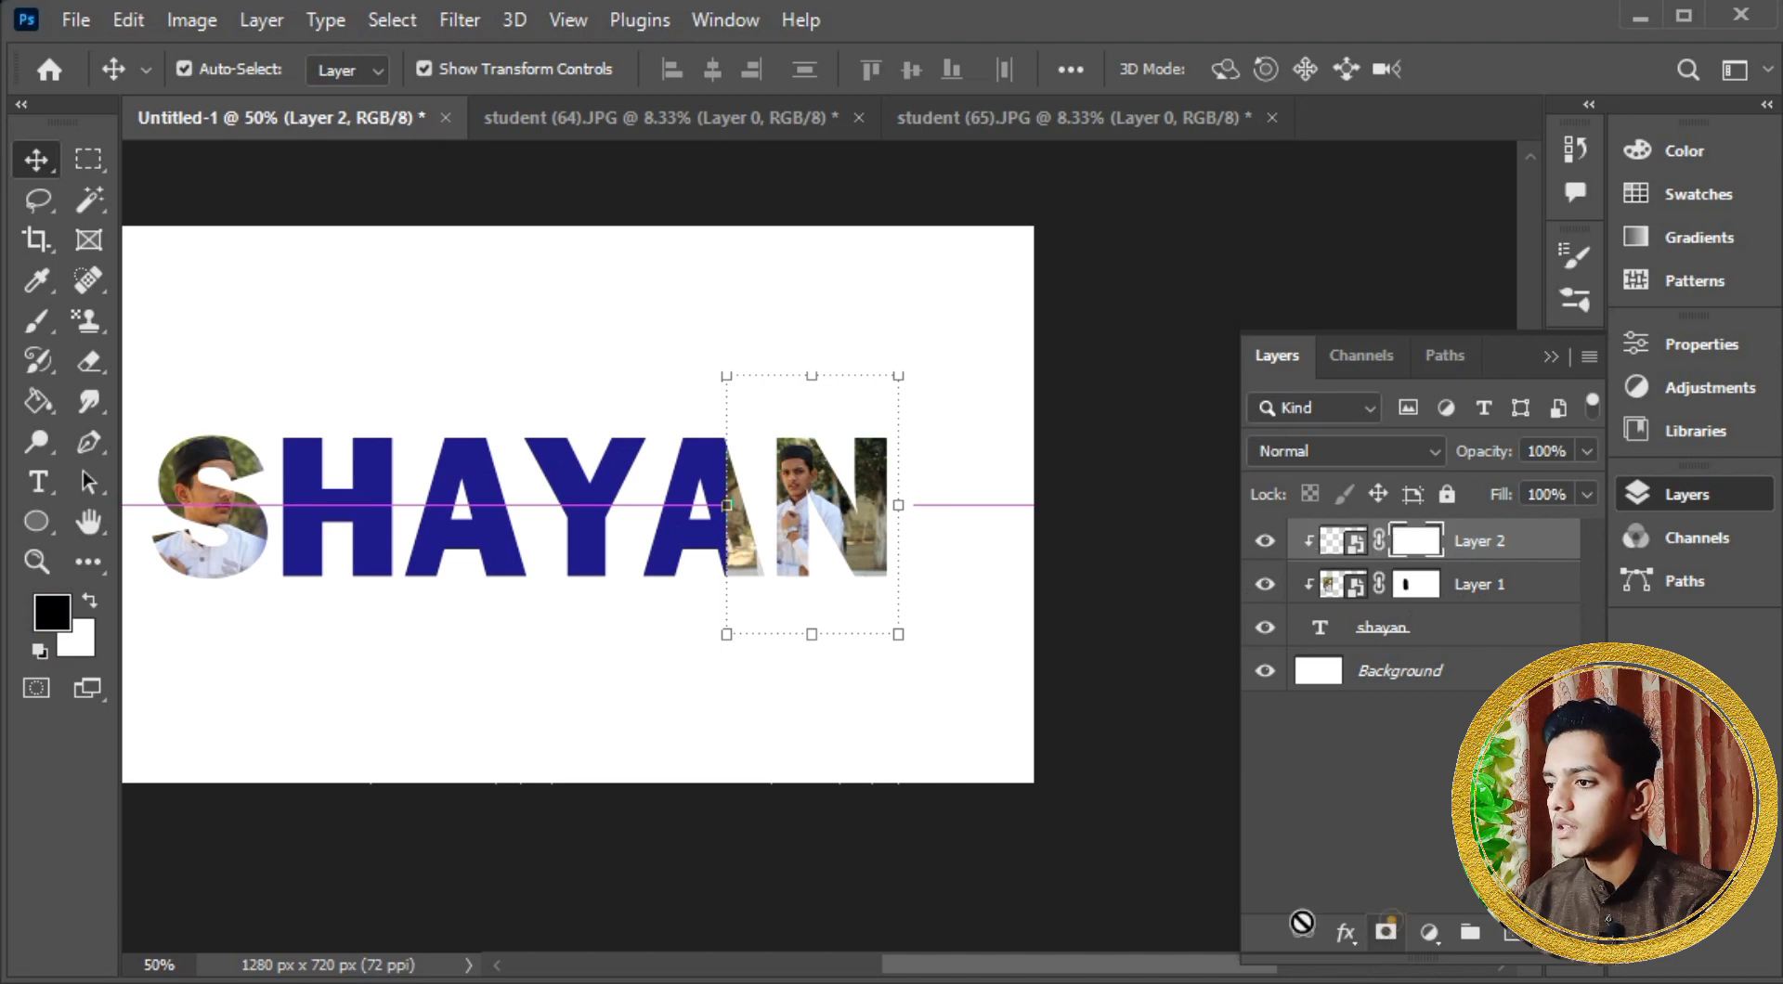
pyautogui.click(39, 321)
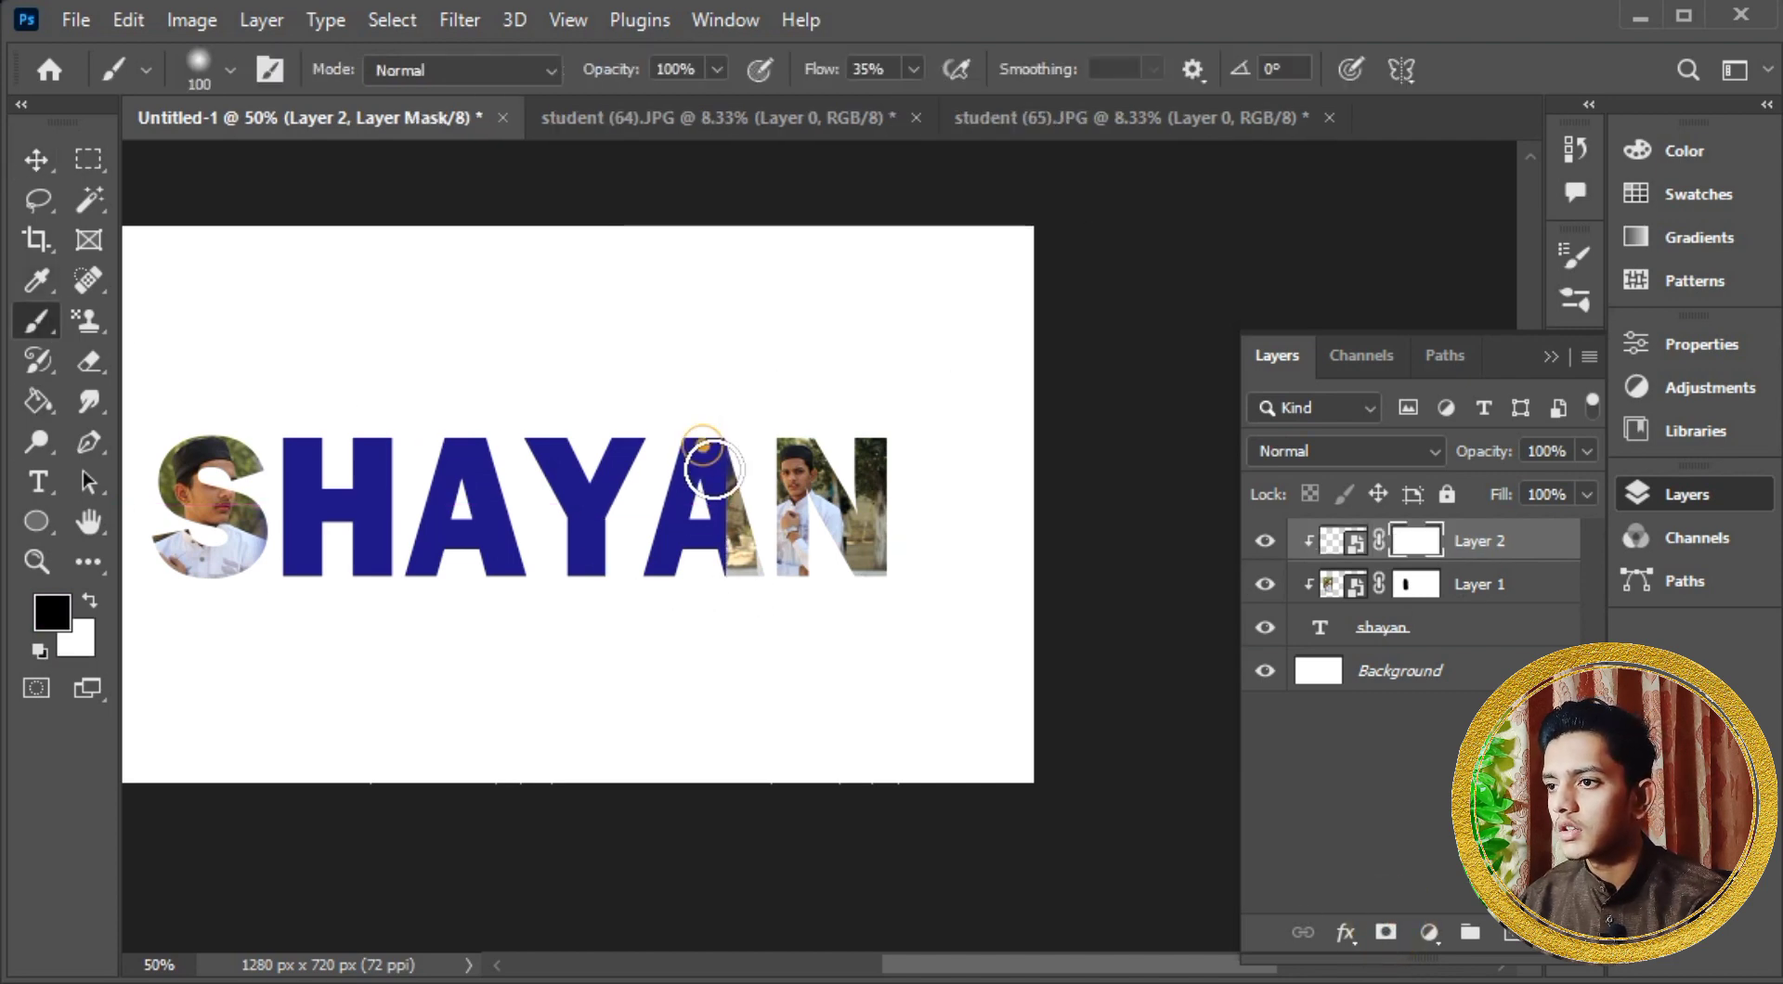
# Step: Try to mask the photo off the neighbouring letter A with the soft 100 px brush, and undo the strokes
pyautogui.moveTo(713, 469); pyautogui.dragTo(734, 582)
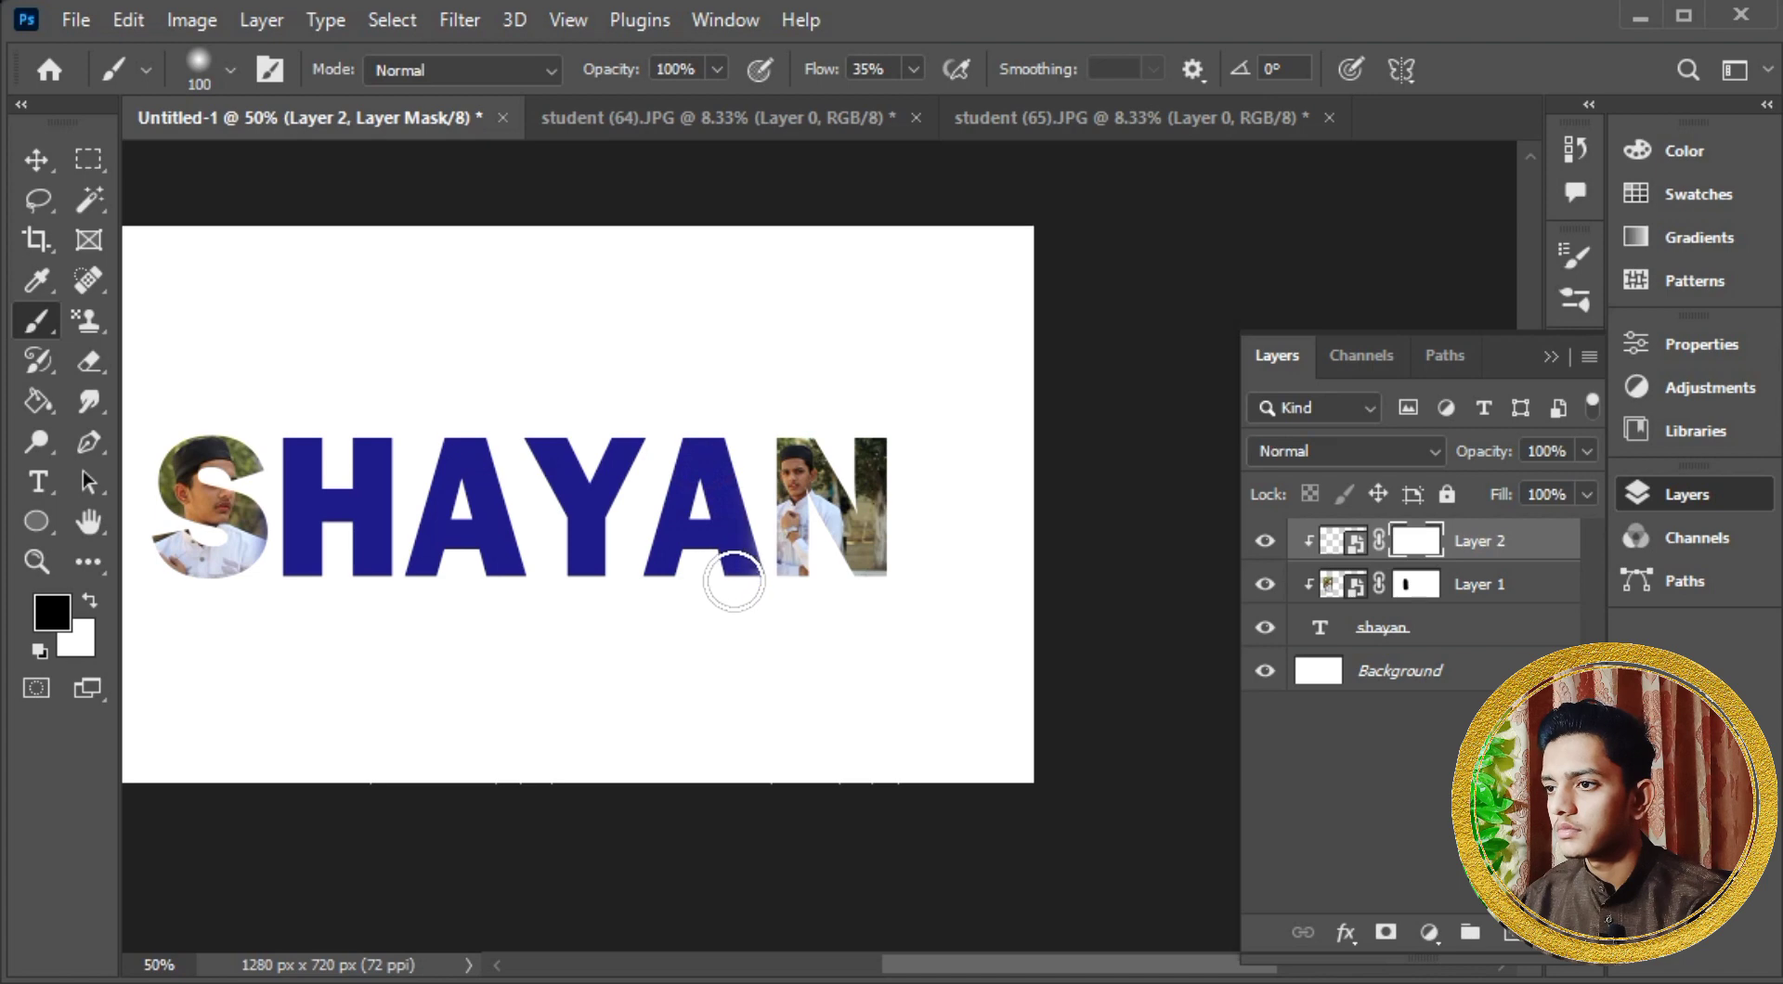
pyautogui.scroll(4, 576, 555)
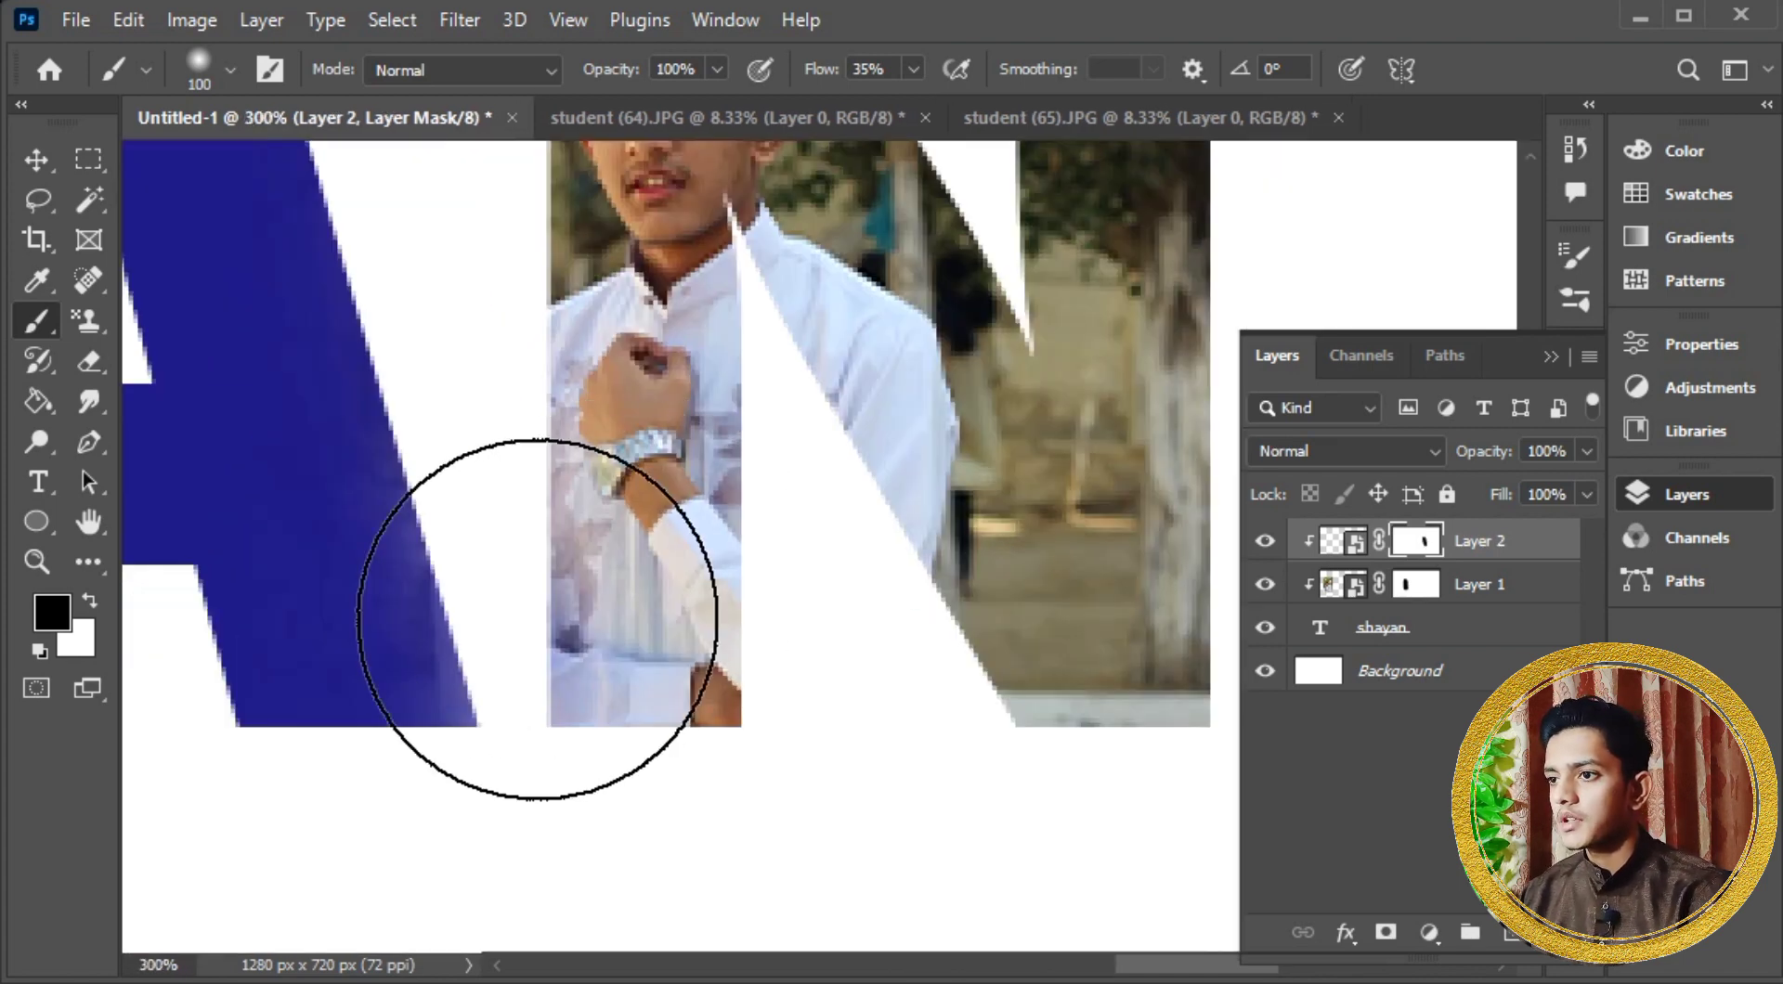
pyautogui.click(319, 685)
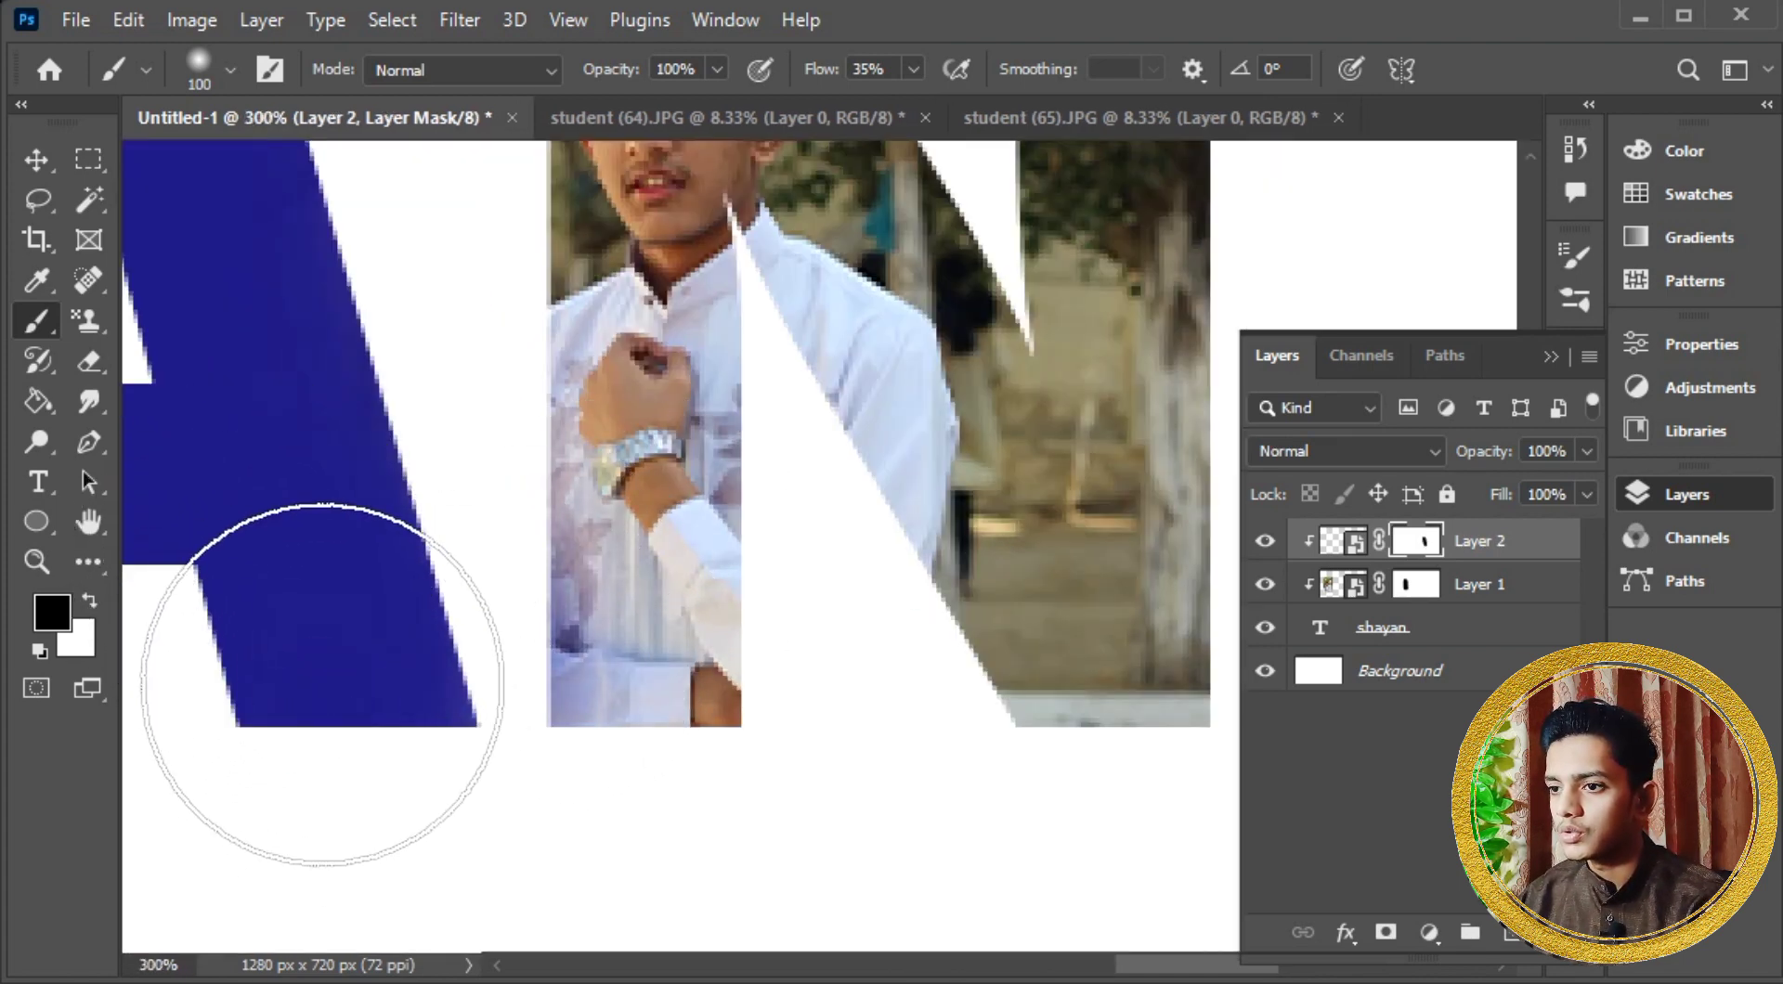
pyautogui.hotkey('ctrl', 'z')
pyautogui.hotkey('ctrl', 'z')
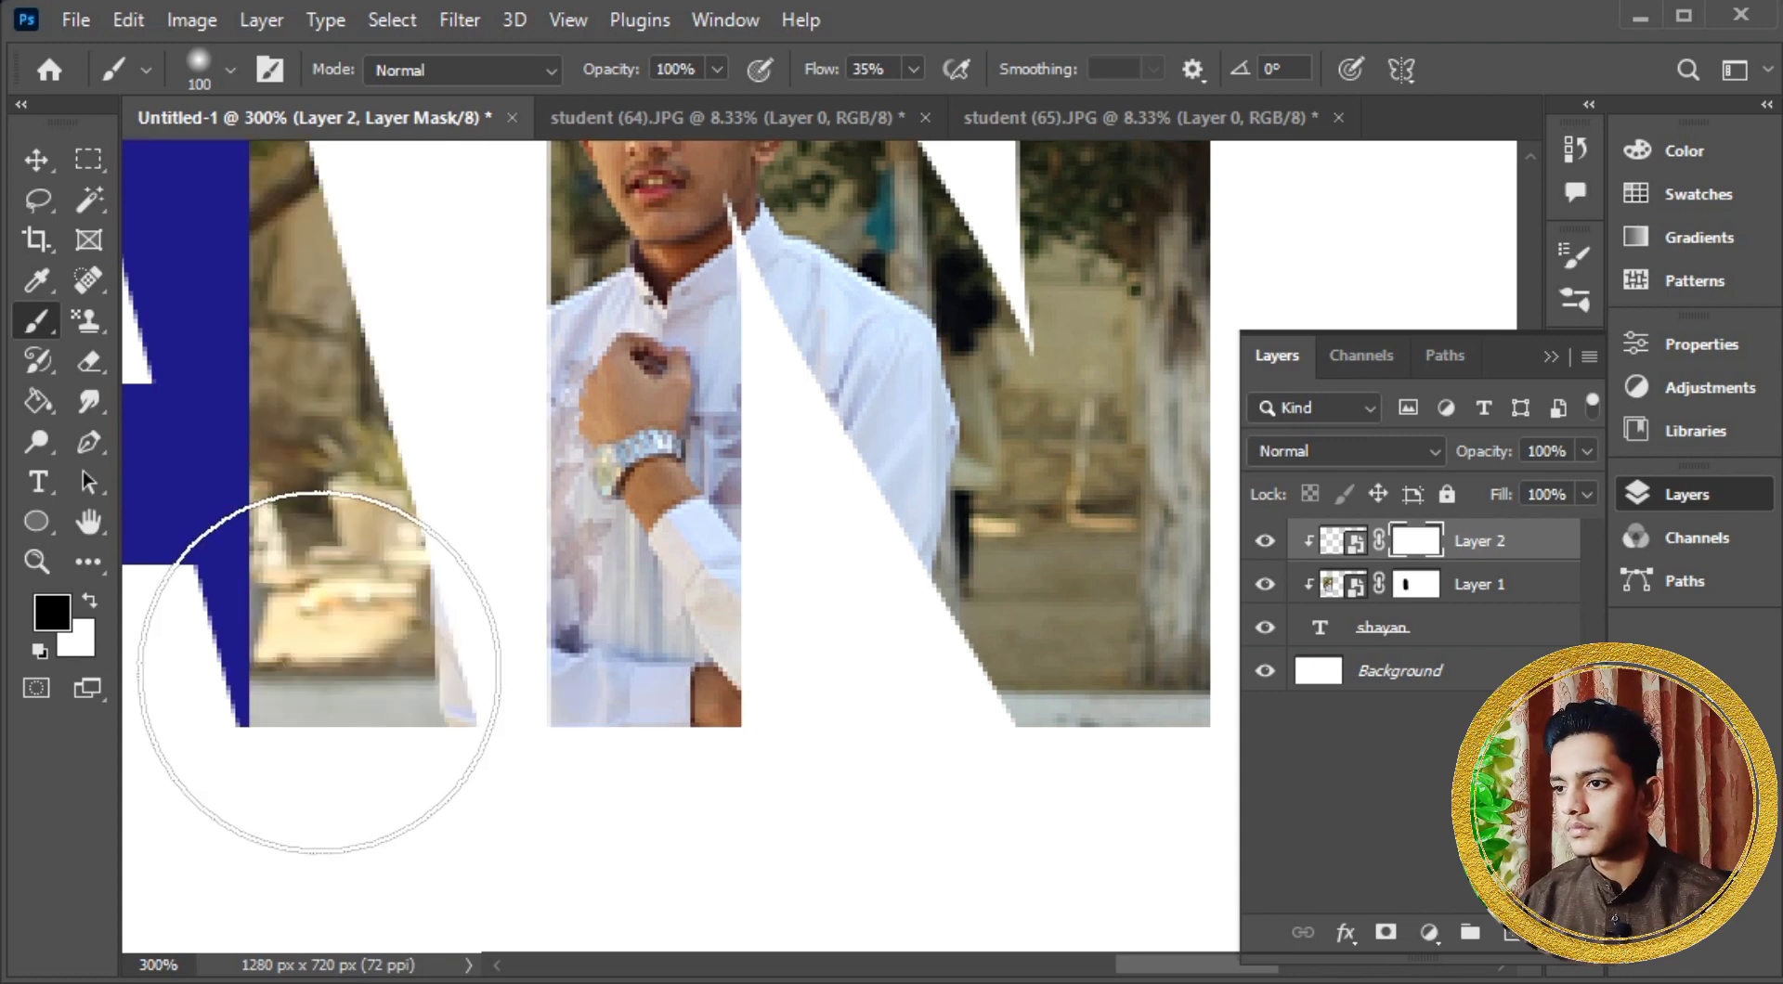
# Step: Set the brush to 100% hardness and a size of 72 px
pyautogui.click(229, 69)
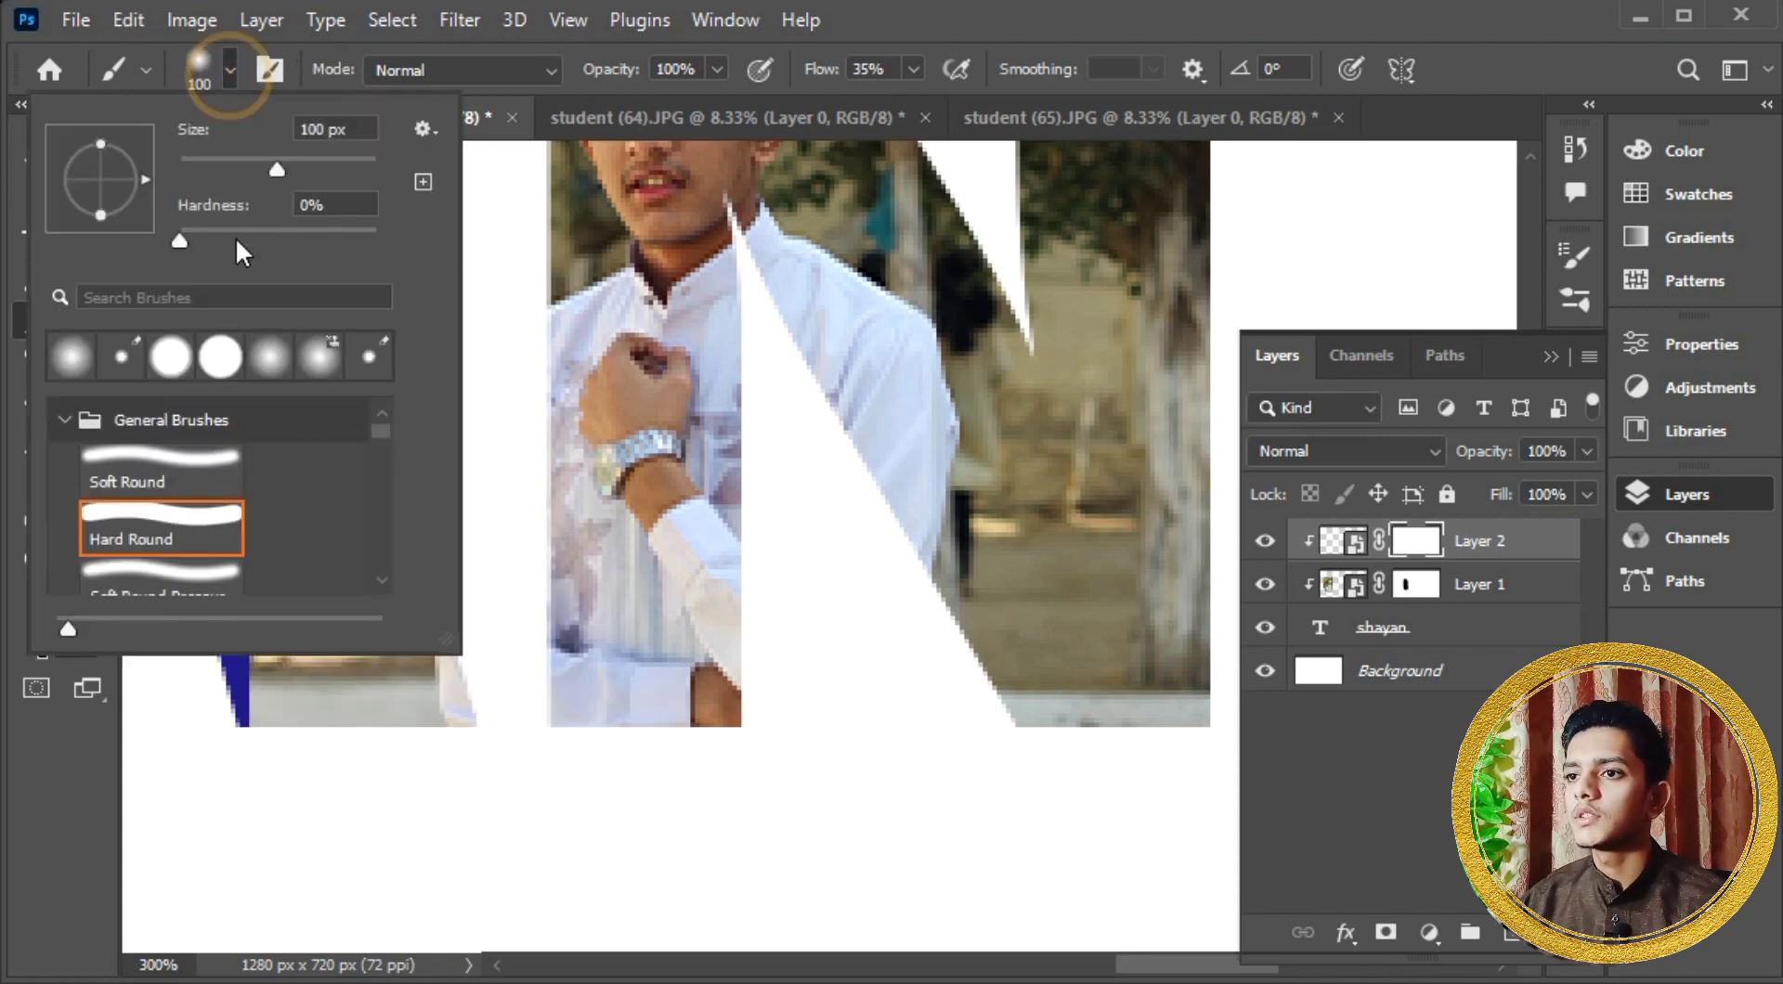
pyautogui.moveTo(236, 237); pyautogui.dragTo(371, 237)
pyautogui.moveTo(276, 169); pyautogui.dragTo(249, 169)
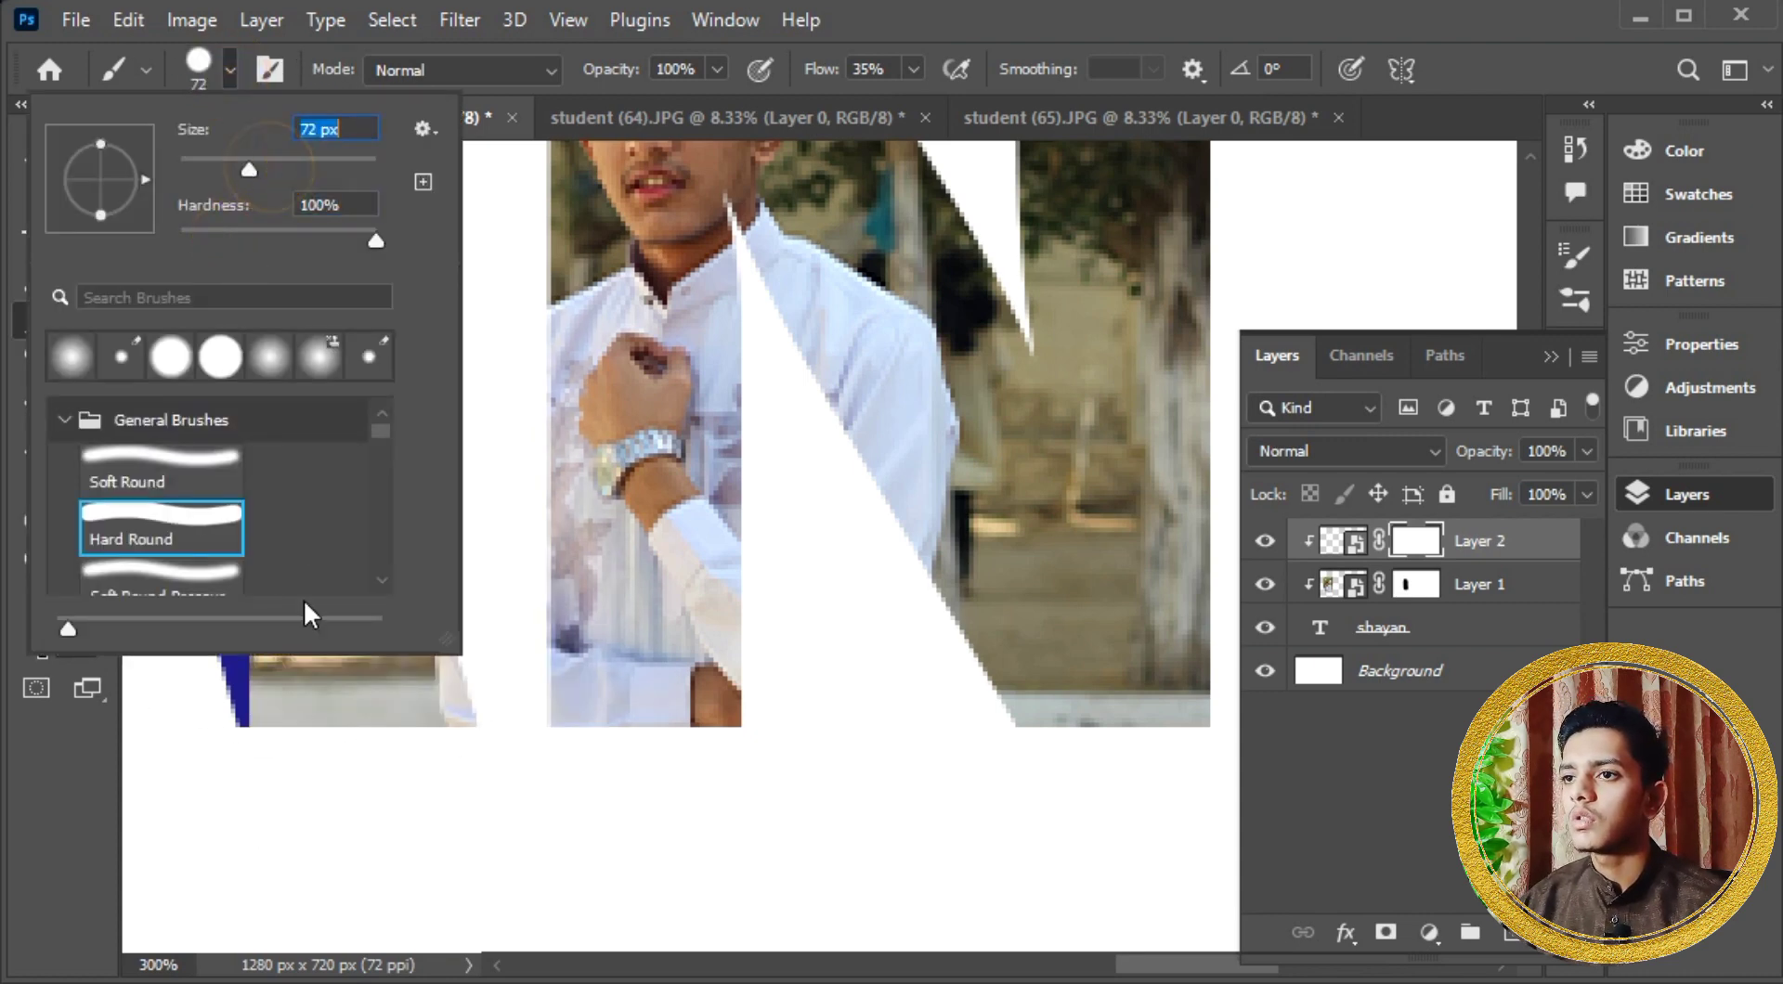
# Step: Paint black on the layer mask with the hard brush to remove the photo from the letter A beside the N
pyautogui.click(327, 736)
pyautogui.click(337, 740)
pyautogui.moveTo(321, 709); pyautogui.dragTo(266, 366)
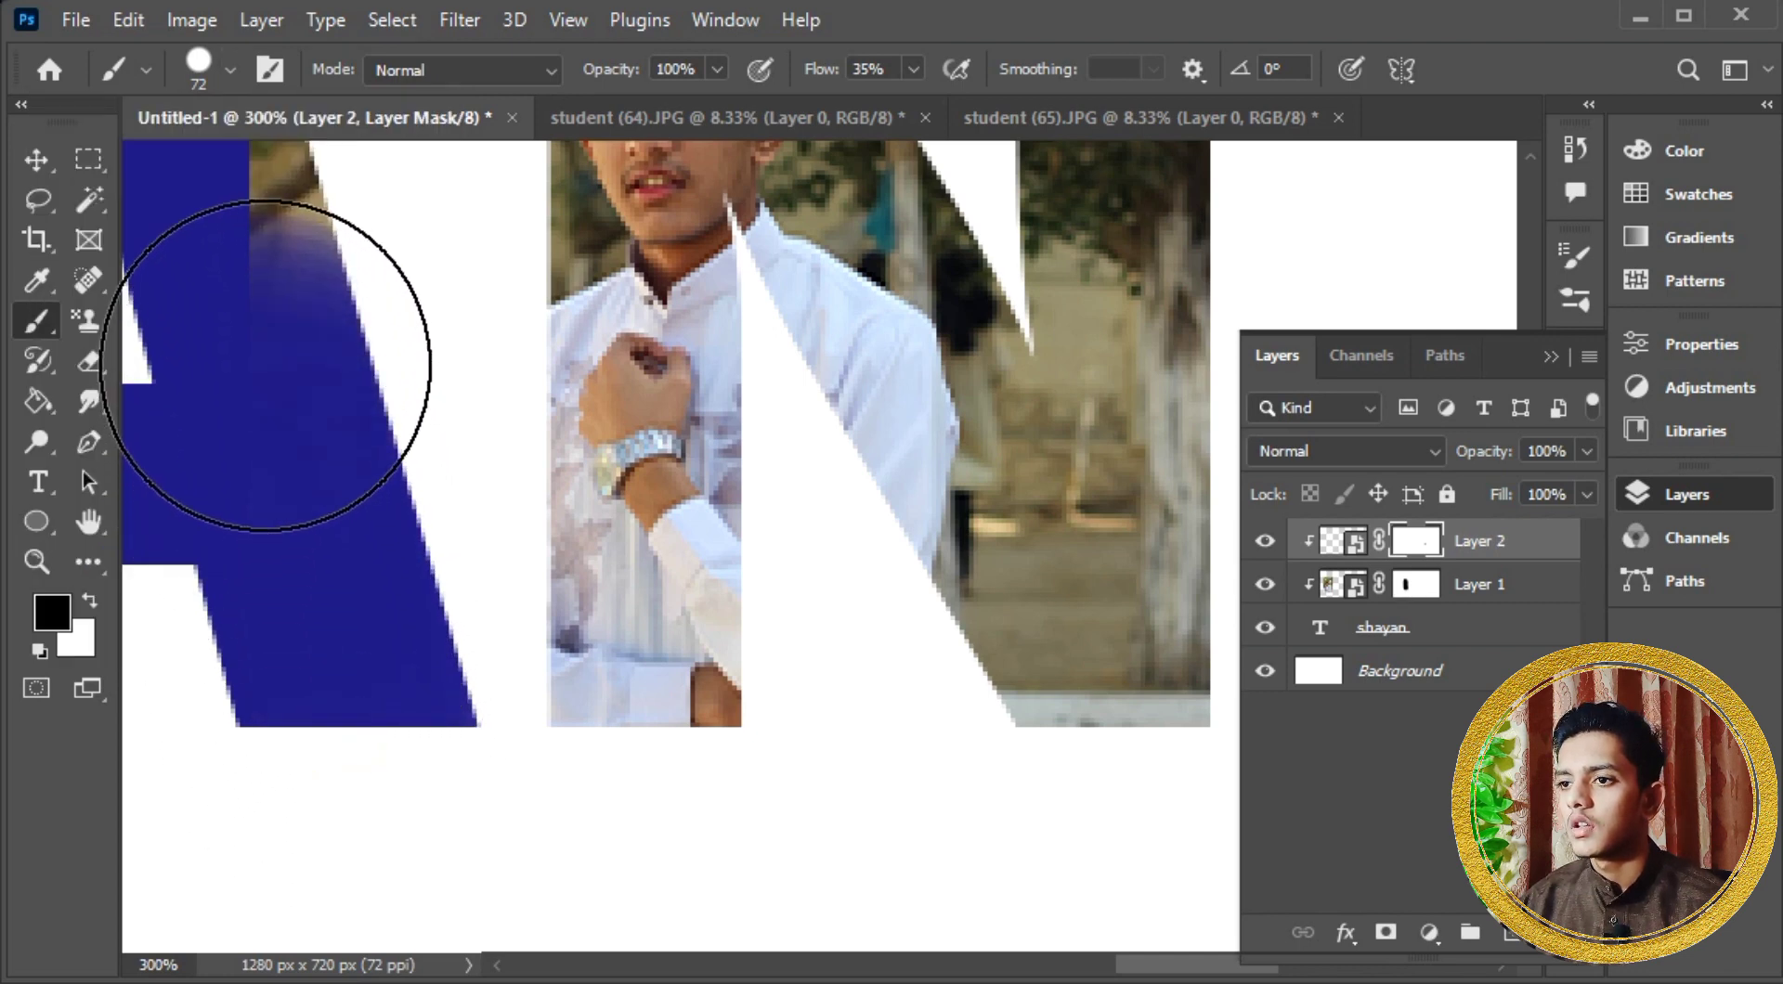
pyautogui.press('space')
pyautogui.moveTo(295, 462); pyautogui.dragTo(386, 687)
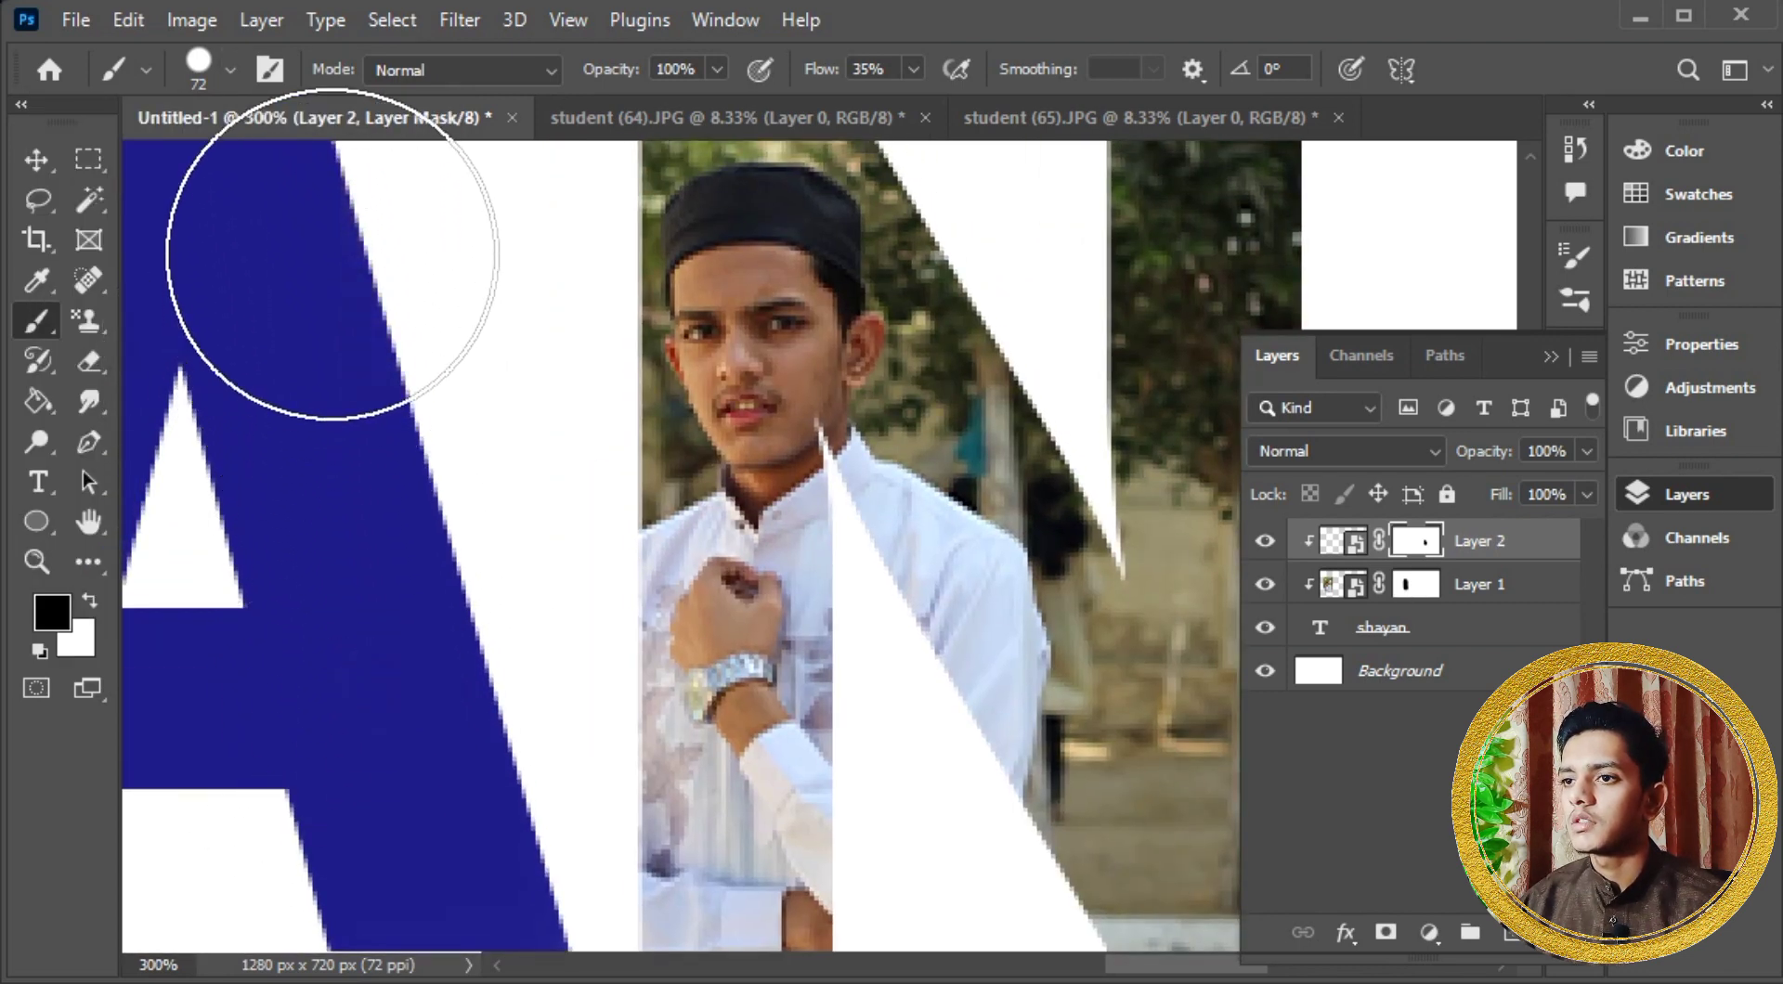
pyautogui.hotkey('ctrl', '-')
pyautogui.hotkey('ctrl', '-')
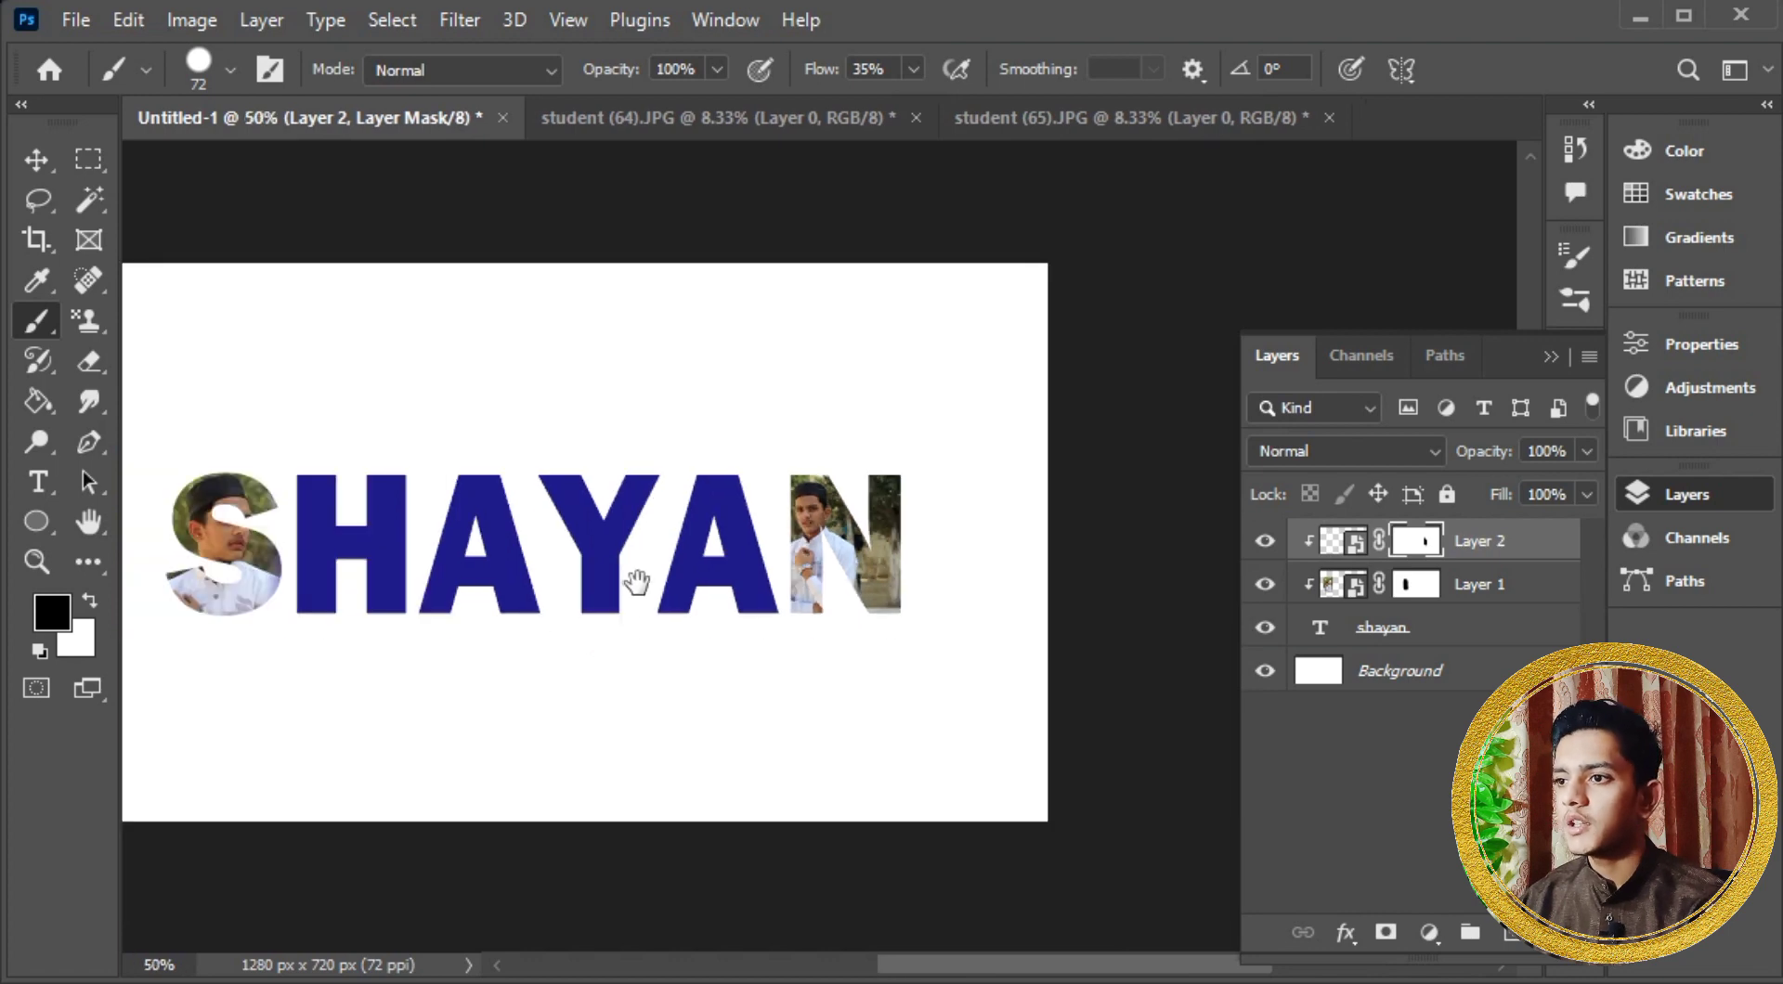
pyautogui.moveTo(638, 583); pyautogui.dragTo(631, 546)
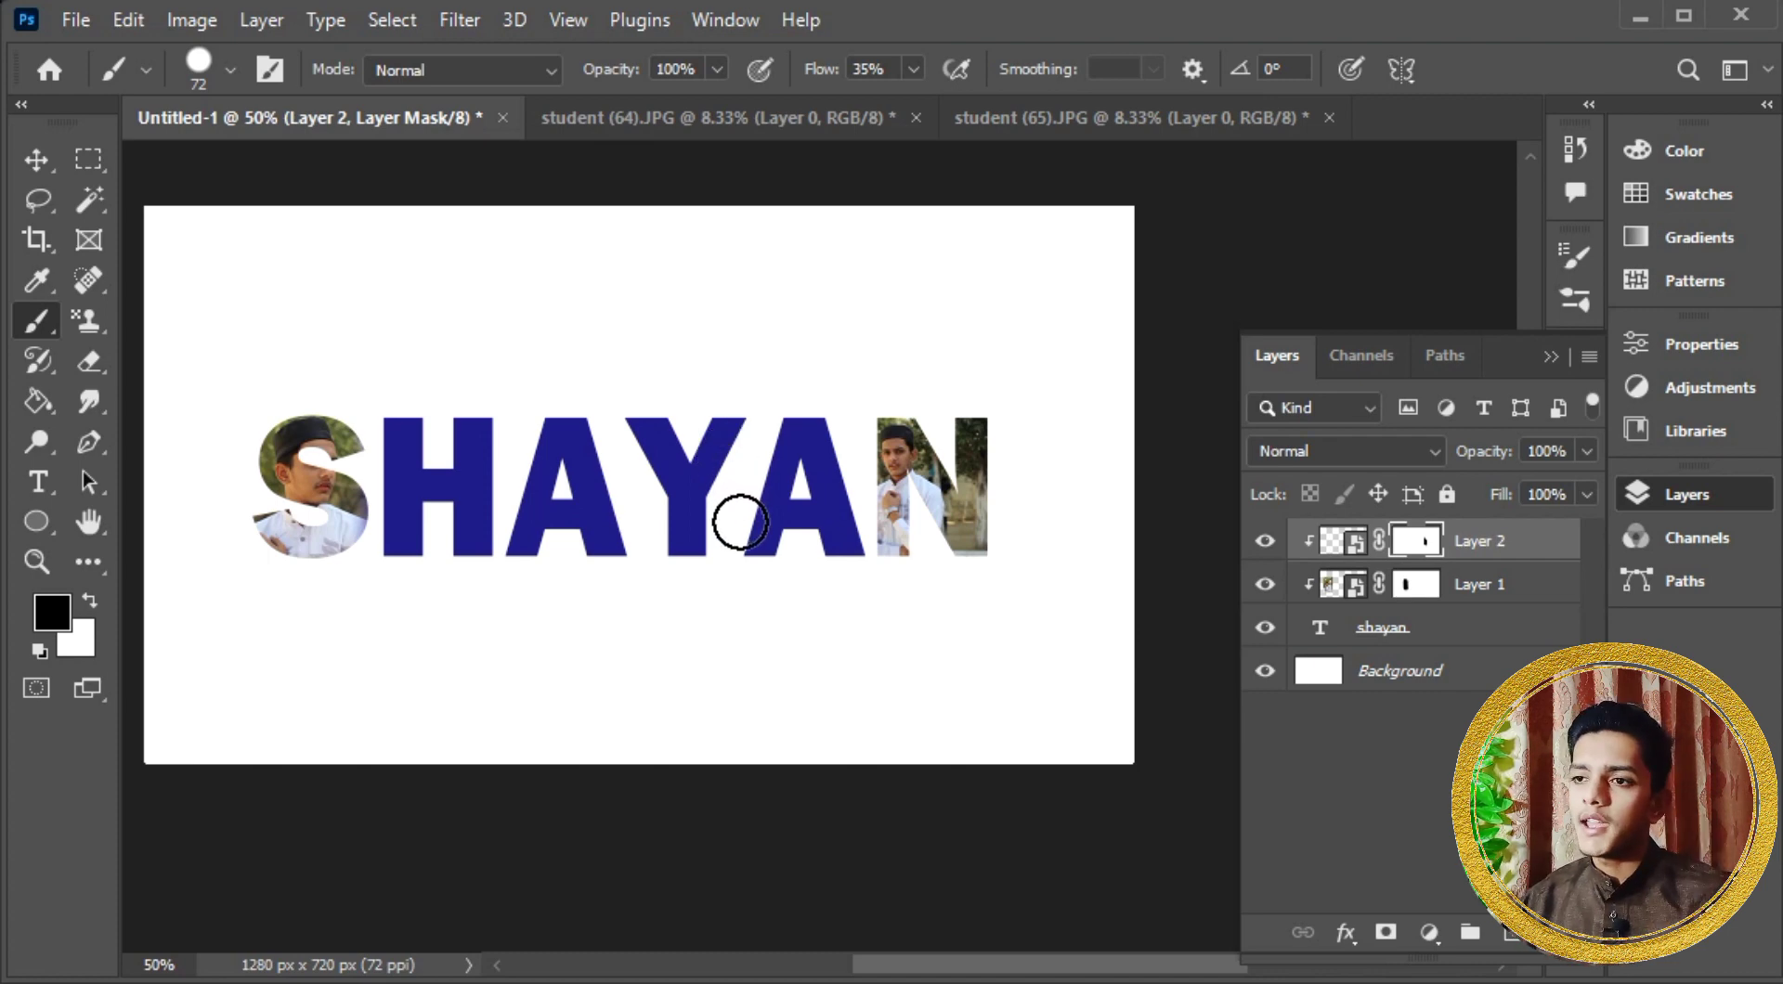
# Step: Review the source photos student (64).JPG and student (65).JPG, and return to the Untitled-1 document
pyautogui.click(678, 118)
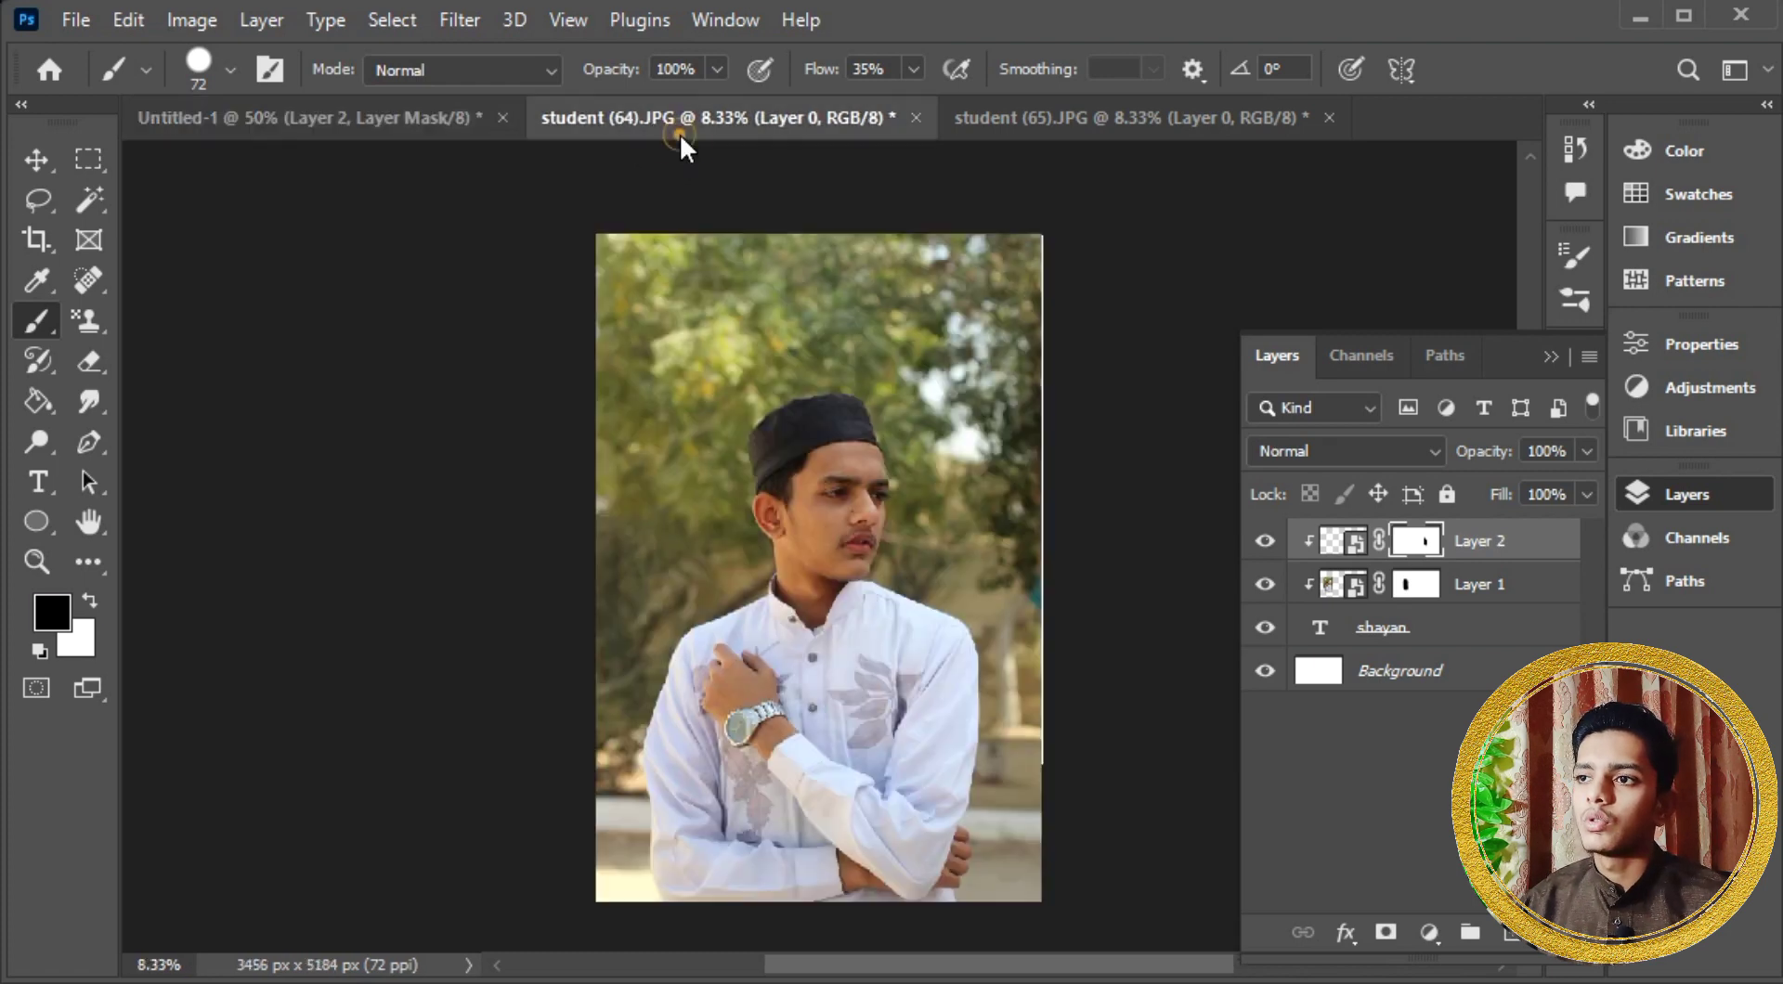
pyautogui.click(1126, 119)
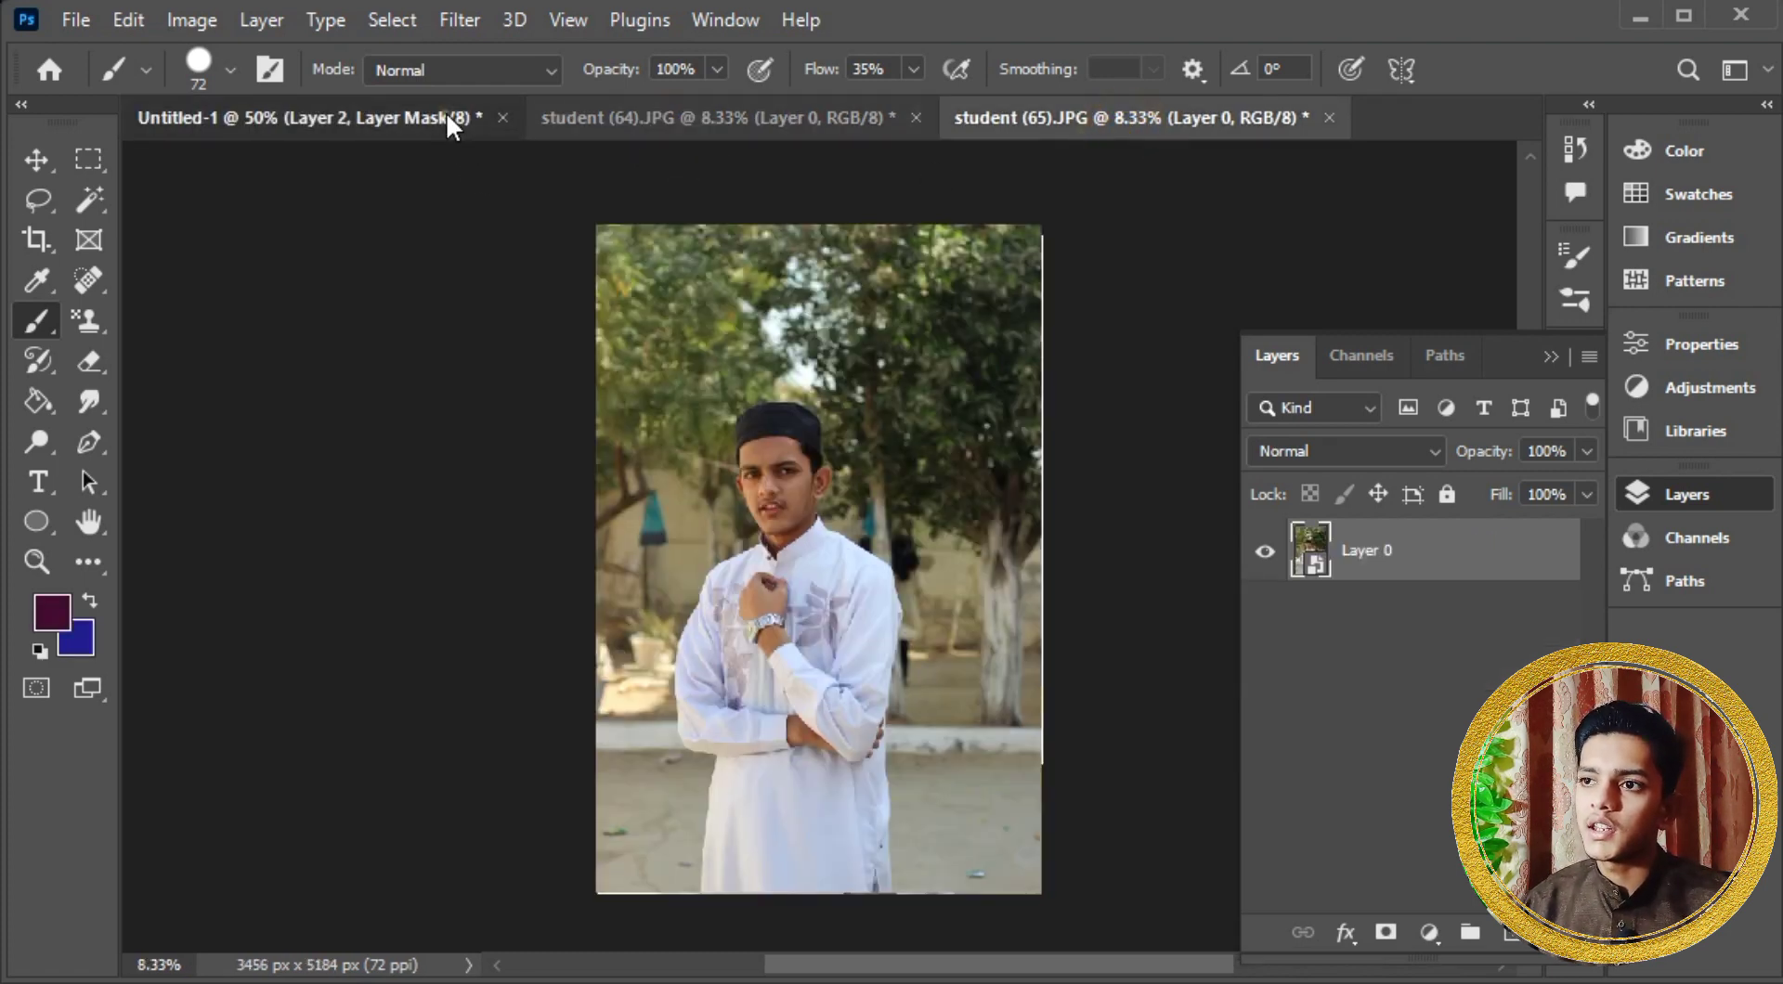
pyautogui.click(449, 120)
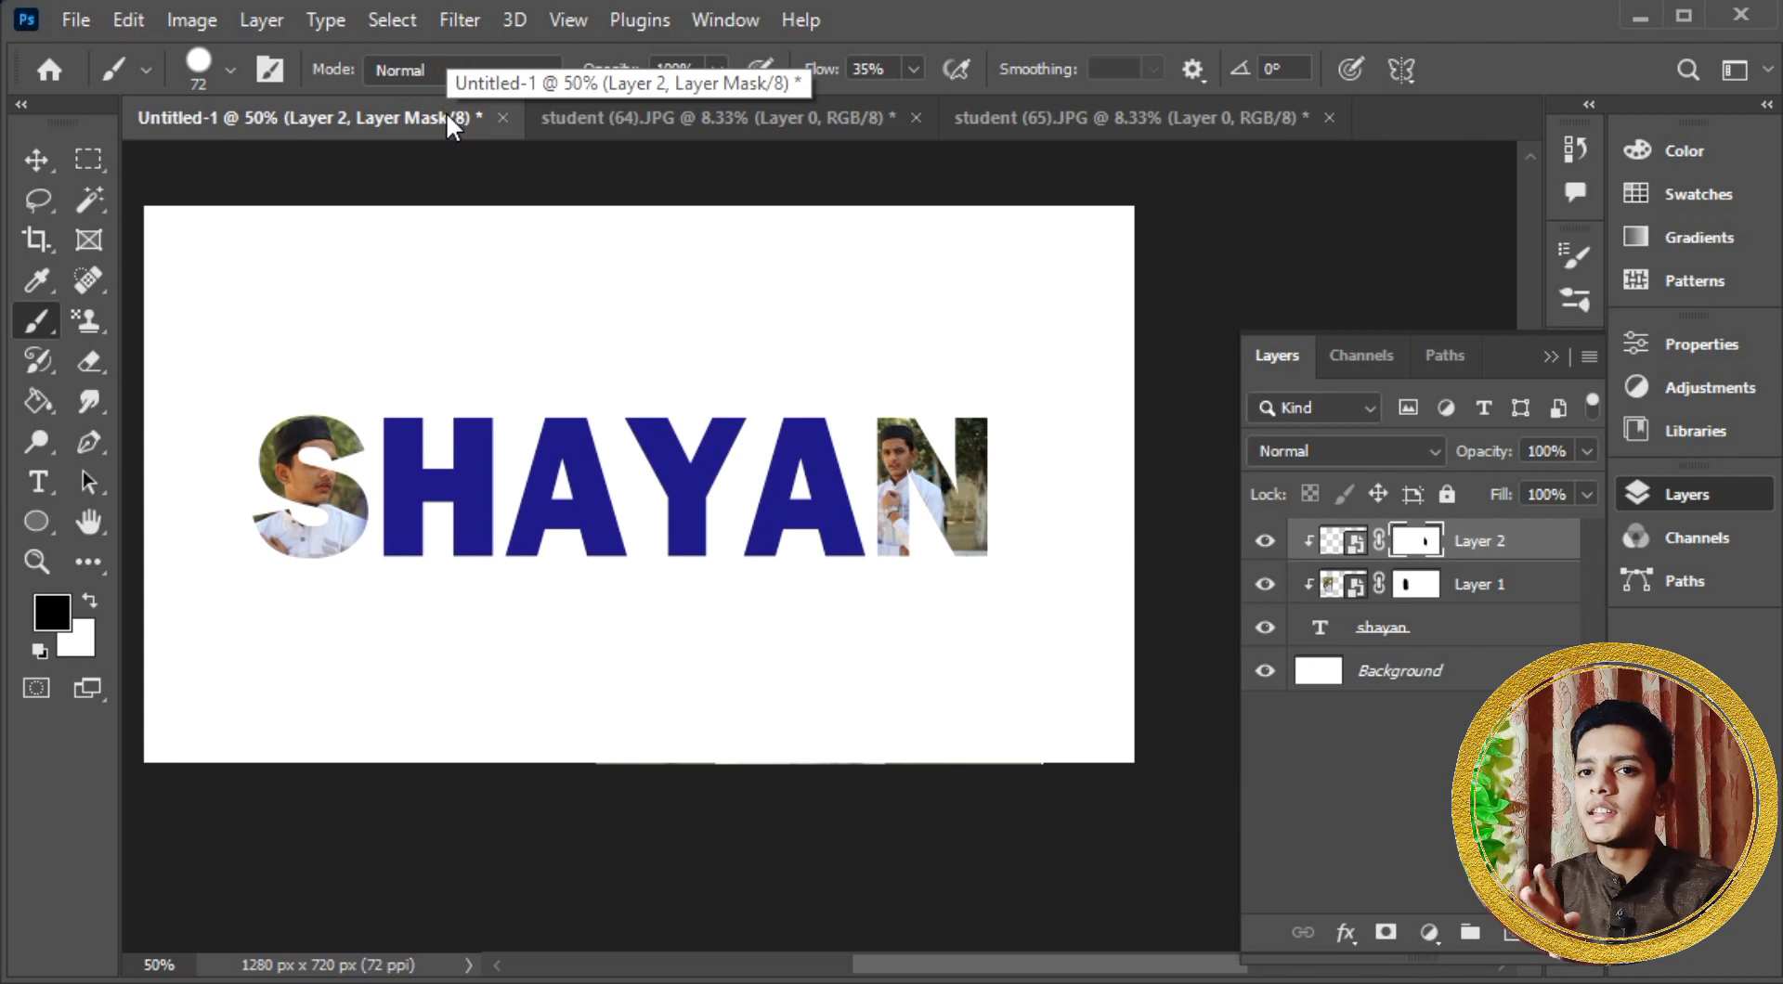